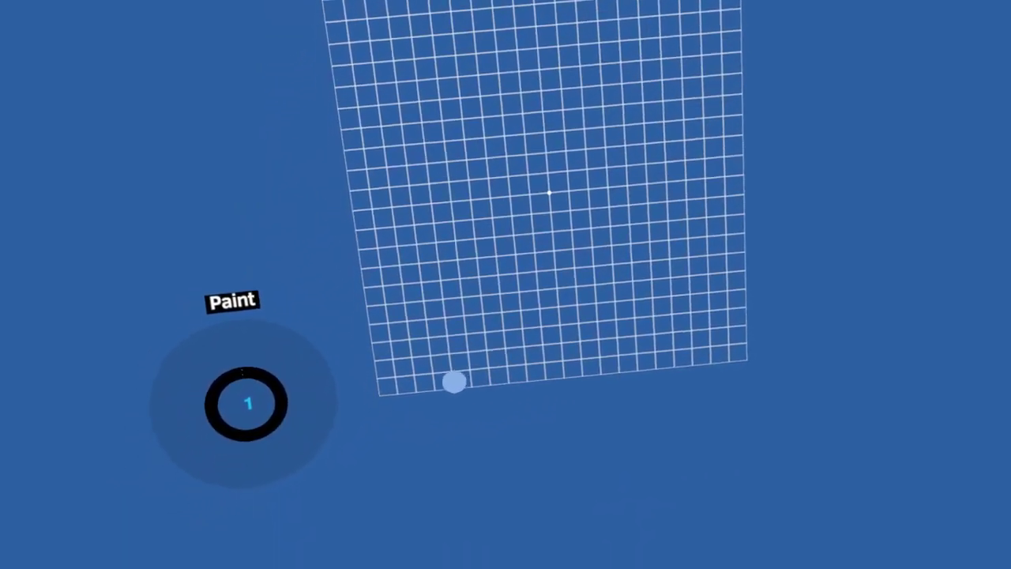
Paint two wavy light-blue strands down the grid and fill the space between them with crossing curves and a round blob
left_click_drag(504, 304, 501, 215)
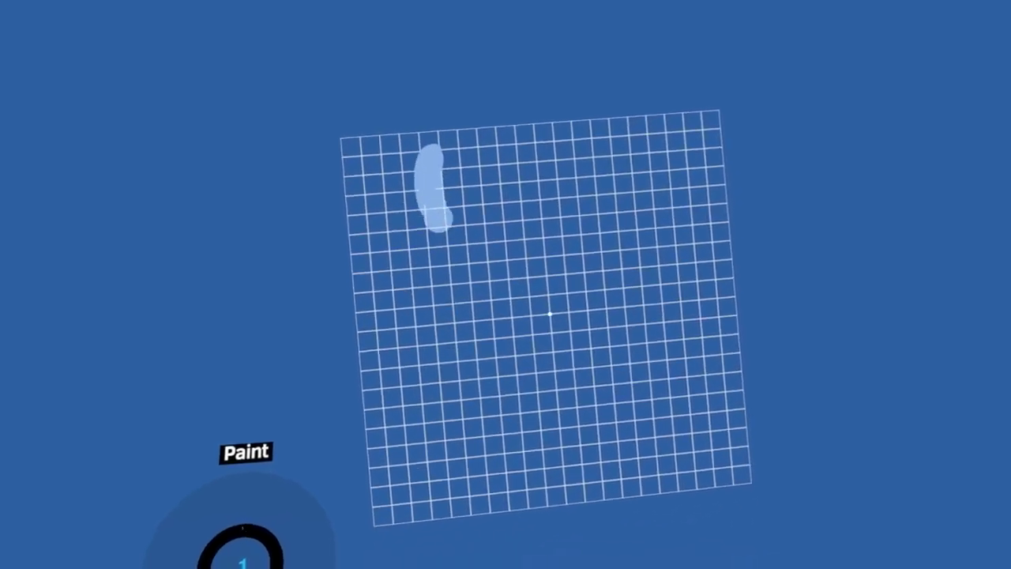
mouse_move(518, 399)
left_mouse_down()
mouse_move(511, 321)
mouse_move(492, 271)
mouse_move(515, 214)
mouse_move(514, 163)
mouse_move(477, 127)
left_mouse_up()
left_click(470, 486)
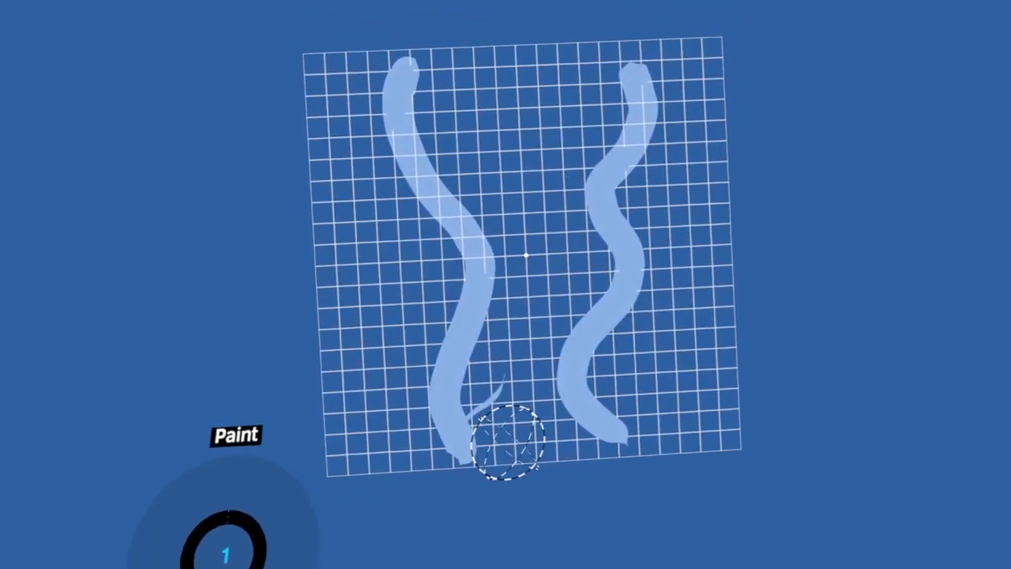
left_click(505, 397)
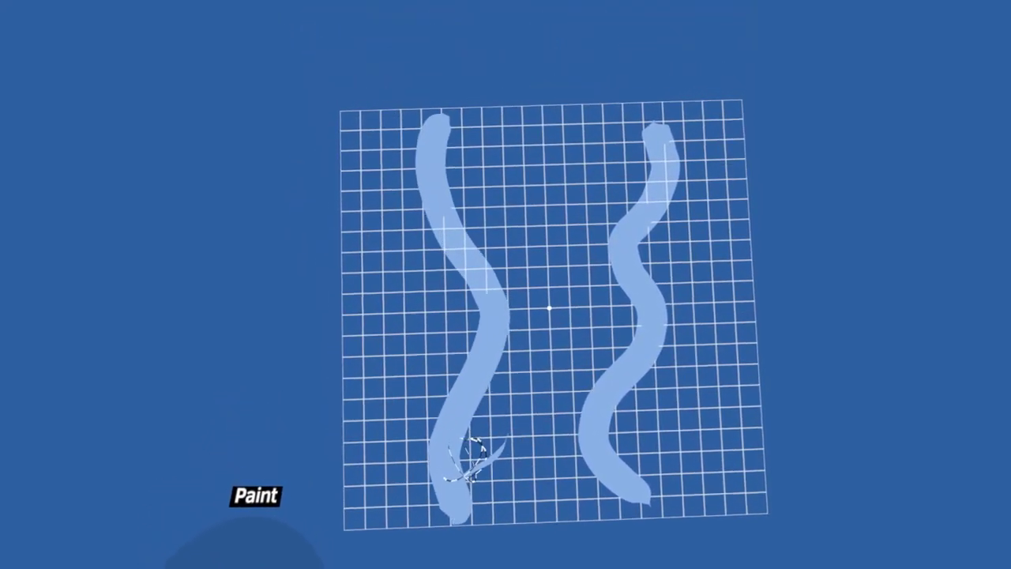
mouse_move(427, 391)
left_mouse_down()
mouse_move(479, 370)
mouse_move(458, 302)
mouse_move(401, 266)
mouse_move(479, 229)
mouse_move(522, 238)
left_mouse_up()
mouse_move(439, 278)
left_mouse_down()
mouse_move(483, 322)
mouse_move(458, 343)
mouse_move(481, 362)
left_mouse_up()
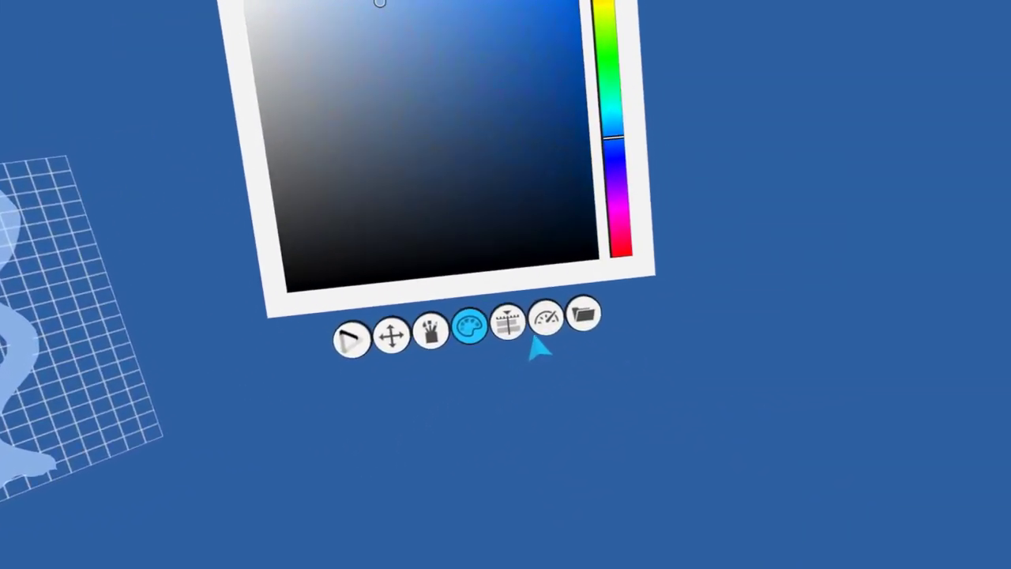
Add a new paint layer above the existing layers in the timeline, and make the Paint layer active again
left_click(510, 324)
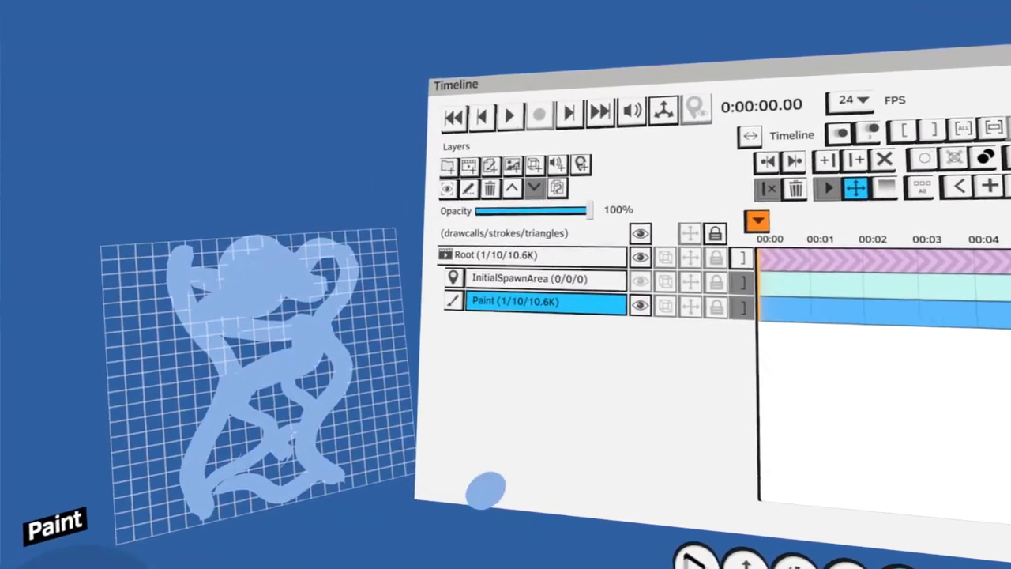
left_click(505, 299)
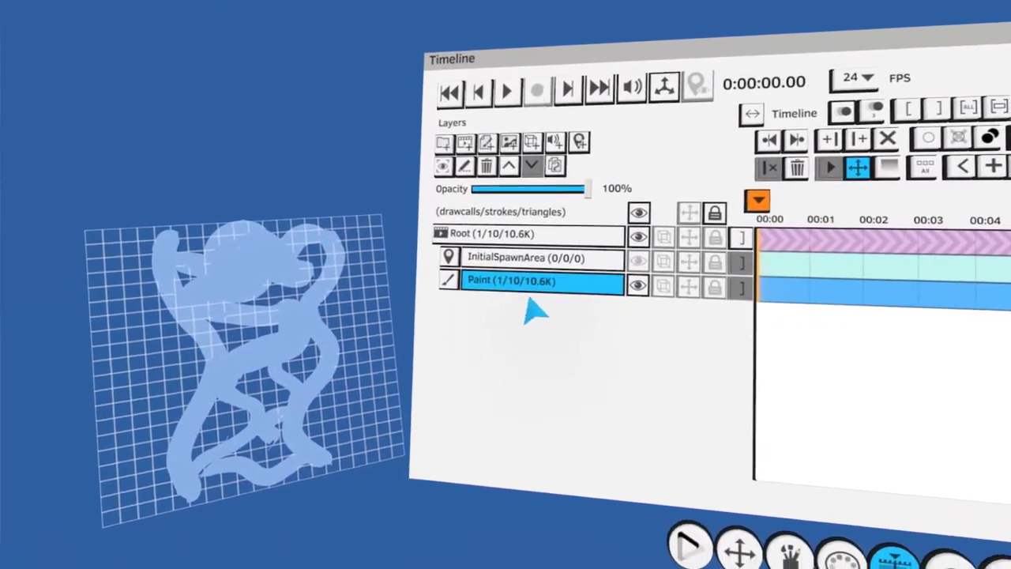
left_click(514, 284)
left_click(474, 240)
left_click(473, 149)
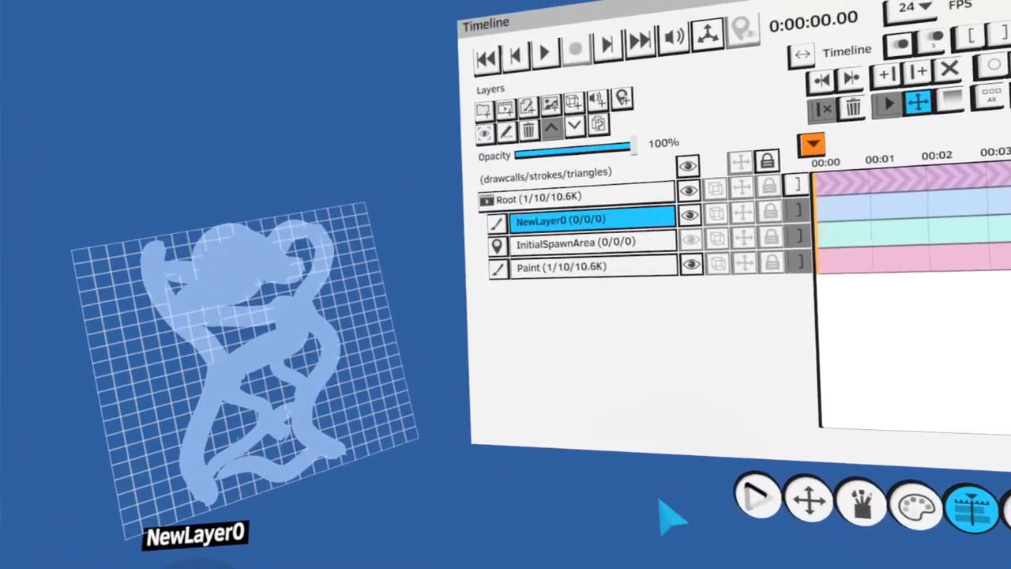
left_click(557, 267)
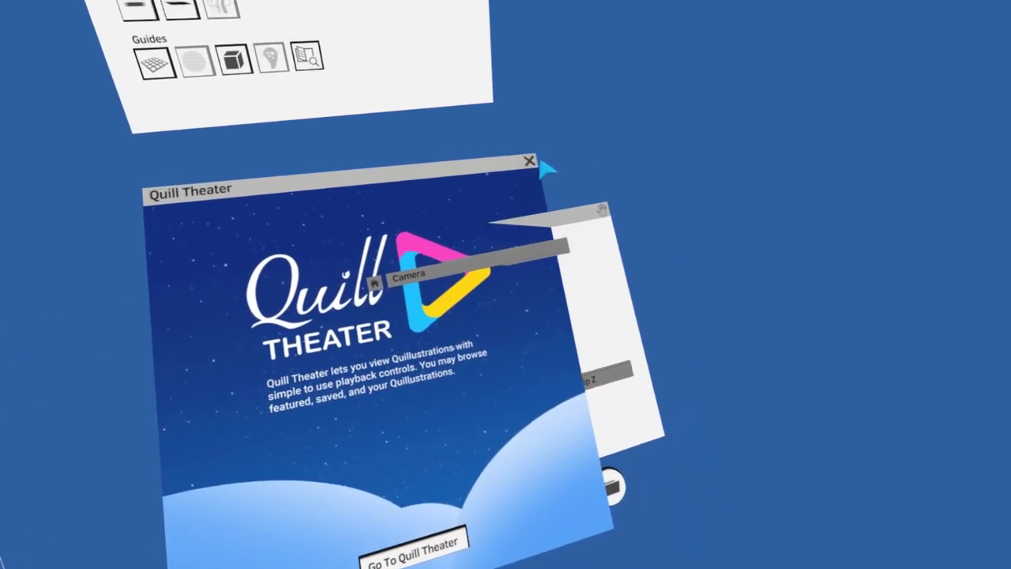
Dismiss the Quill Theater panel and return to the timeline
left_click(528, 159)
left_click(551, 413)
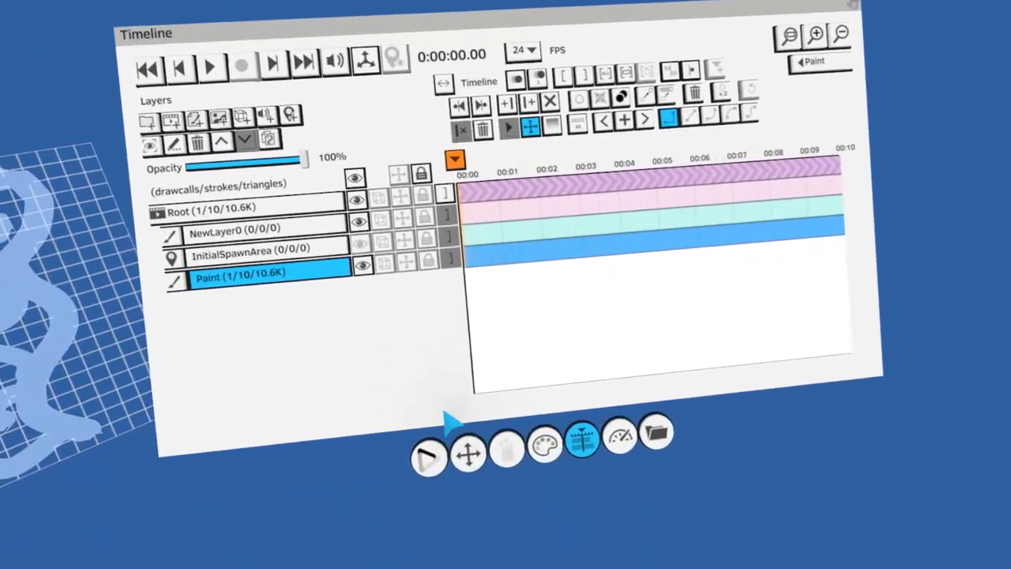
left_click(558, 495)
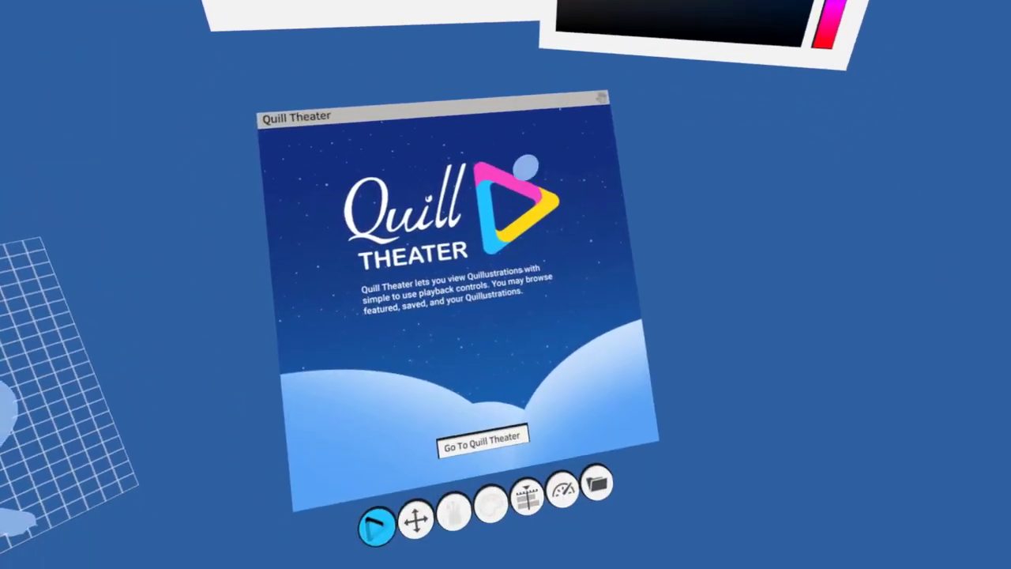
left_click(527, 495)
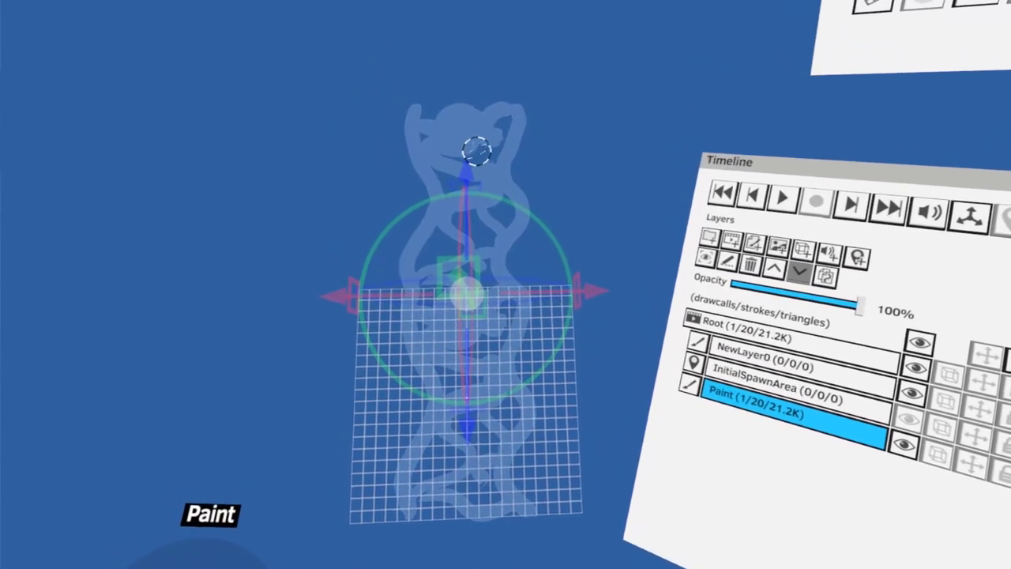
Try to move the selected pattern and its stacked copy down along the vertical axis
left_click_drag(462, 109, 450, 429)
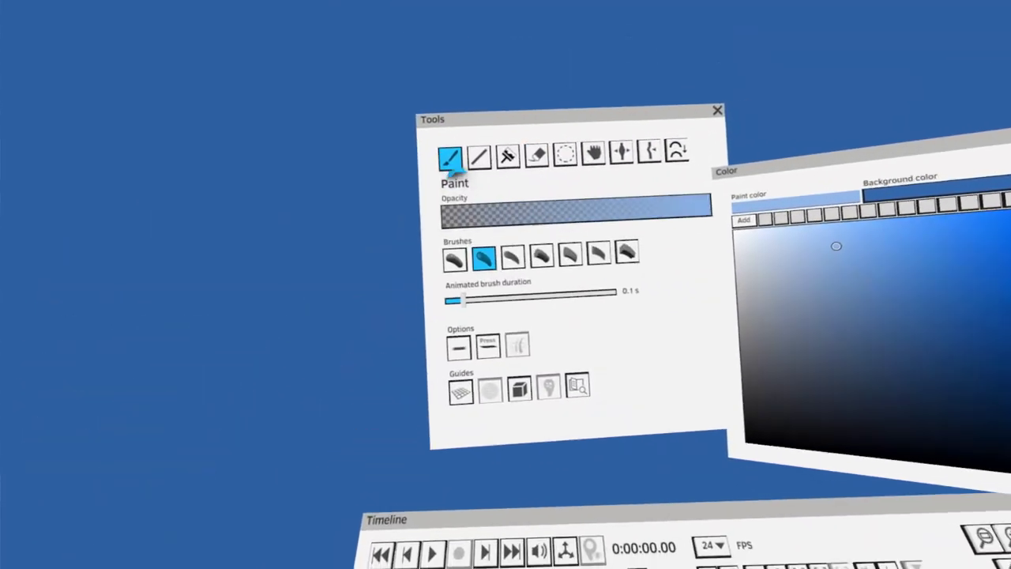
Draw short red straight lines as alignment markers at the upper and lower corners on one side of the grid
left_click(591, 170)
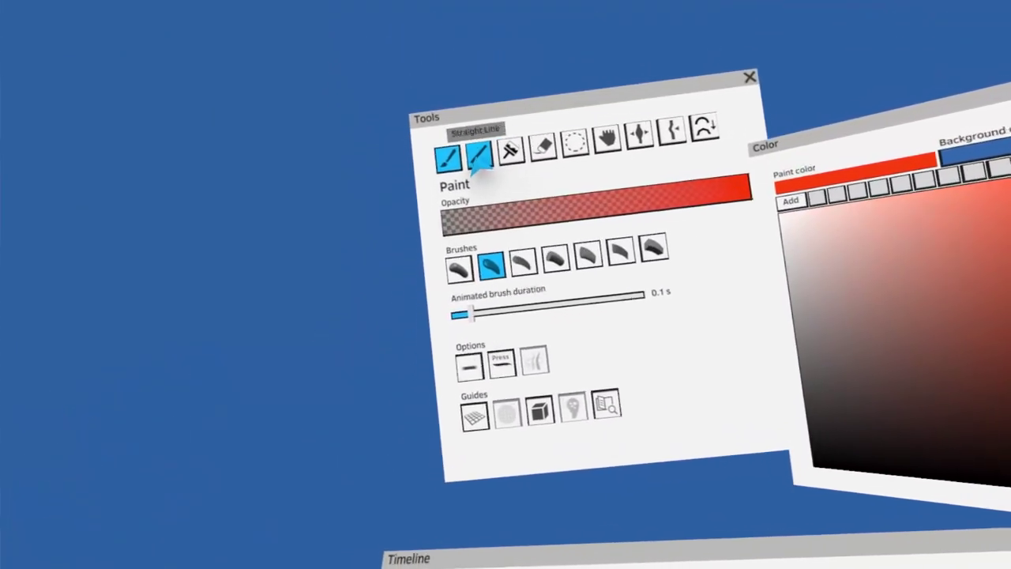
left_click(476, 158)
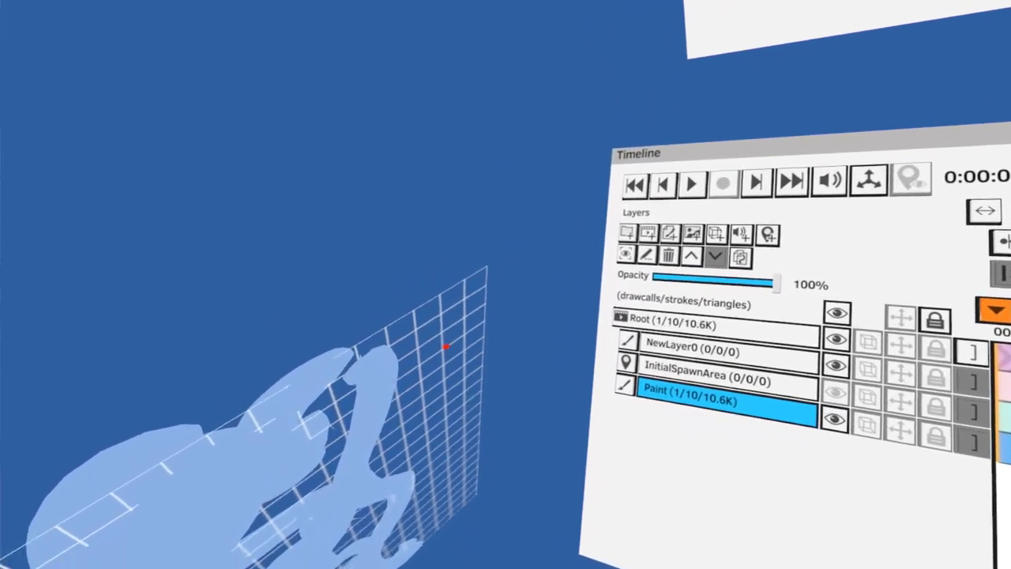
left_click_drag(380, 260, 475, 216)
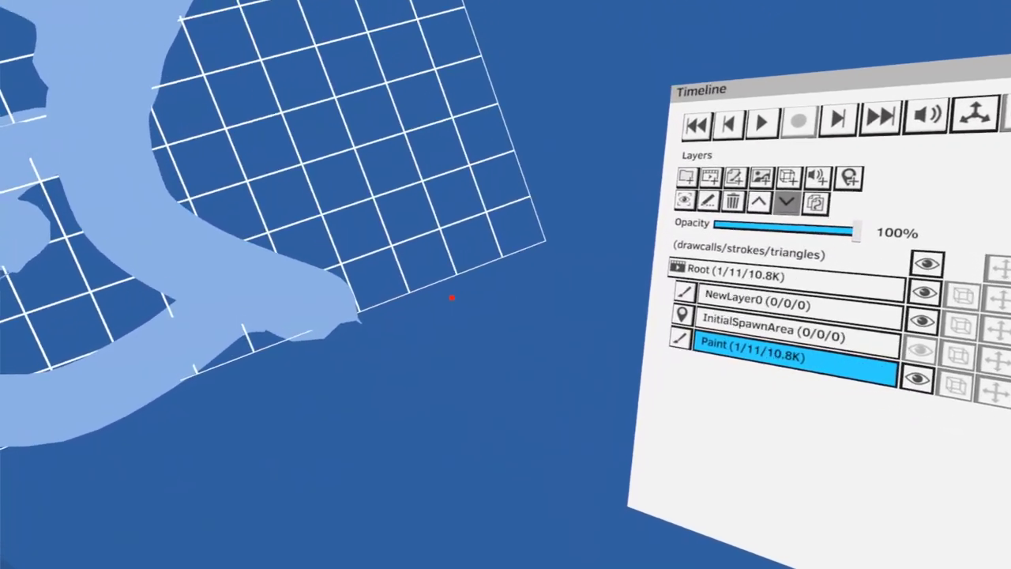
mouse_move(390, 296)
left_mouse_down()
mouse_move(492, 262)
mouse_move(491, 273)
left_mouse_up()
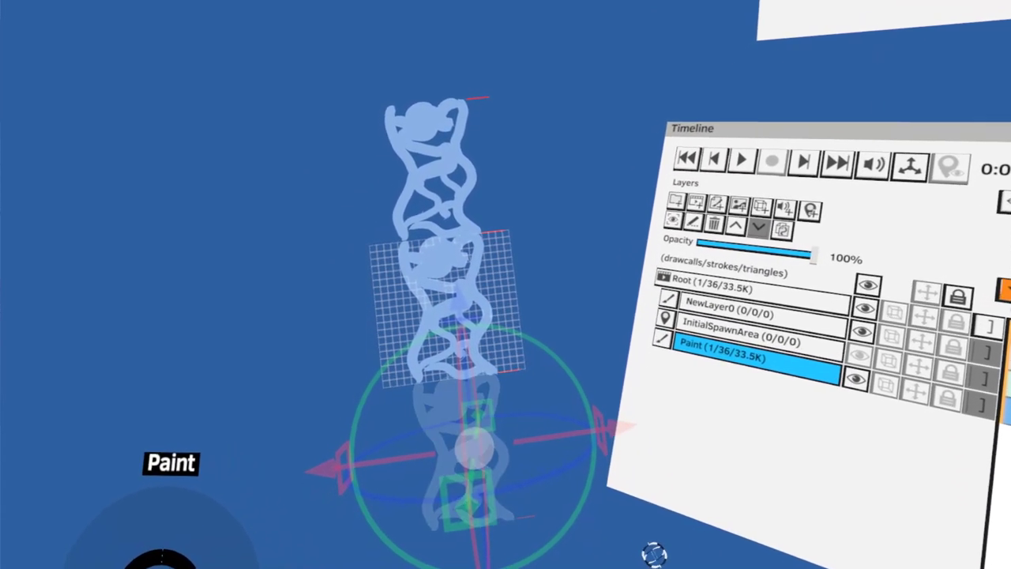
Undo the stacked copies so only the original pattern with its red markers remains on the grid
key("ctrl+z")
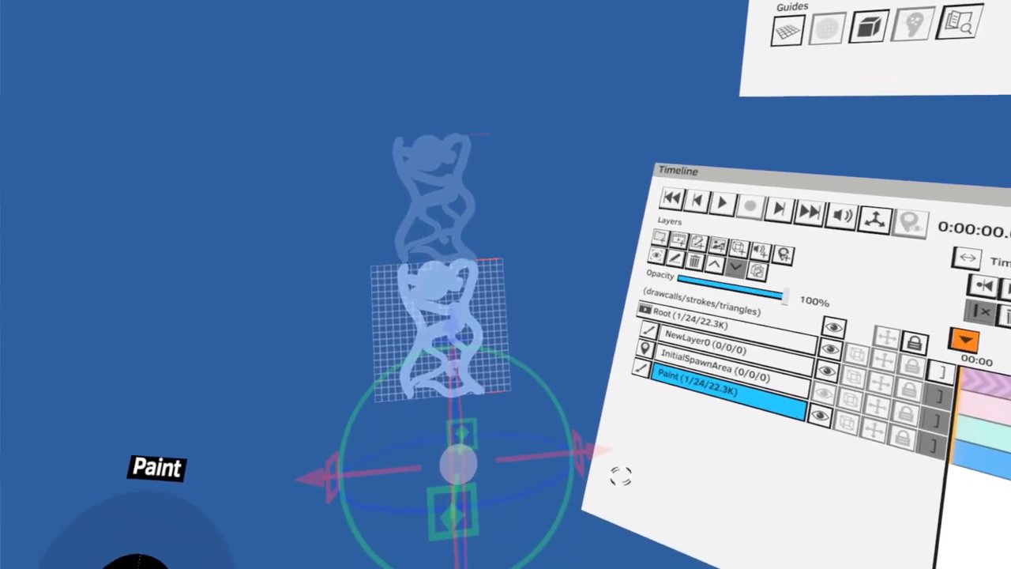
left_click(584, 329)
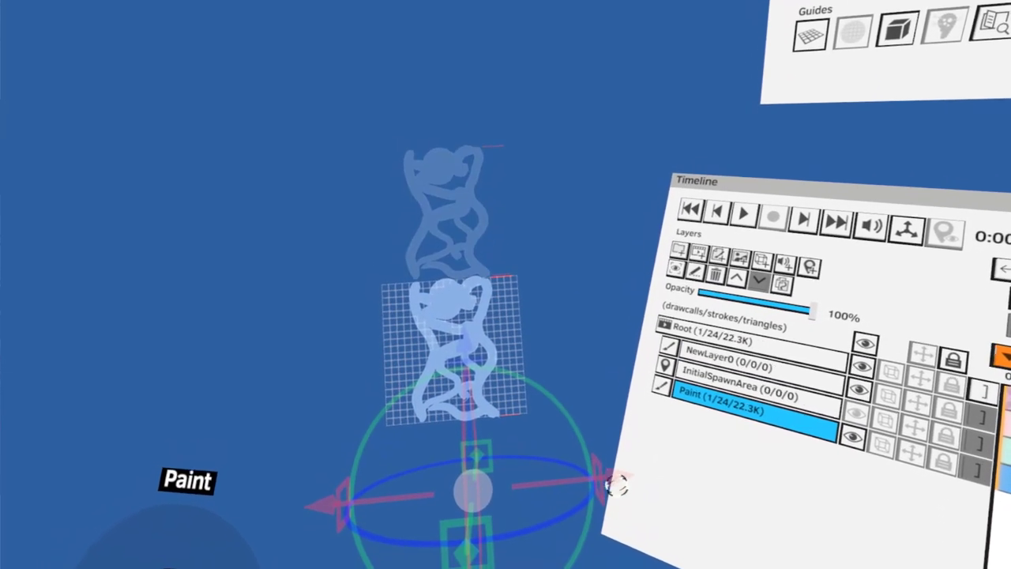
key("ctrl+z")
key("ctrl+y")
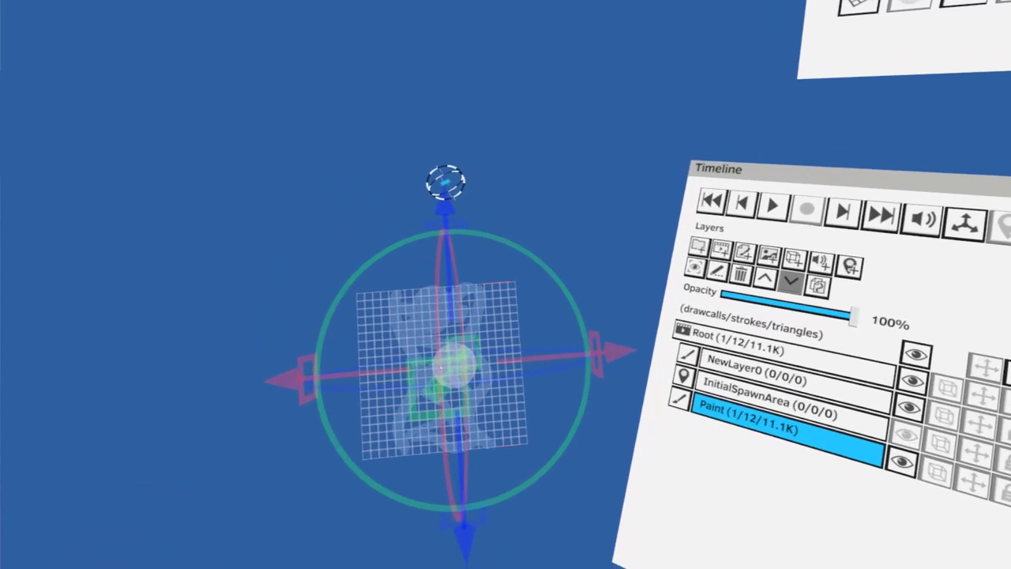
Duplicate the pattern upward end to end, using the red markers for alignment, into a column of four sections
left_click_drag(388, 98, 290, 0)
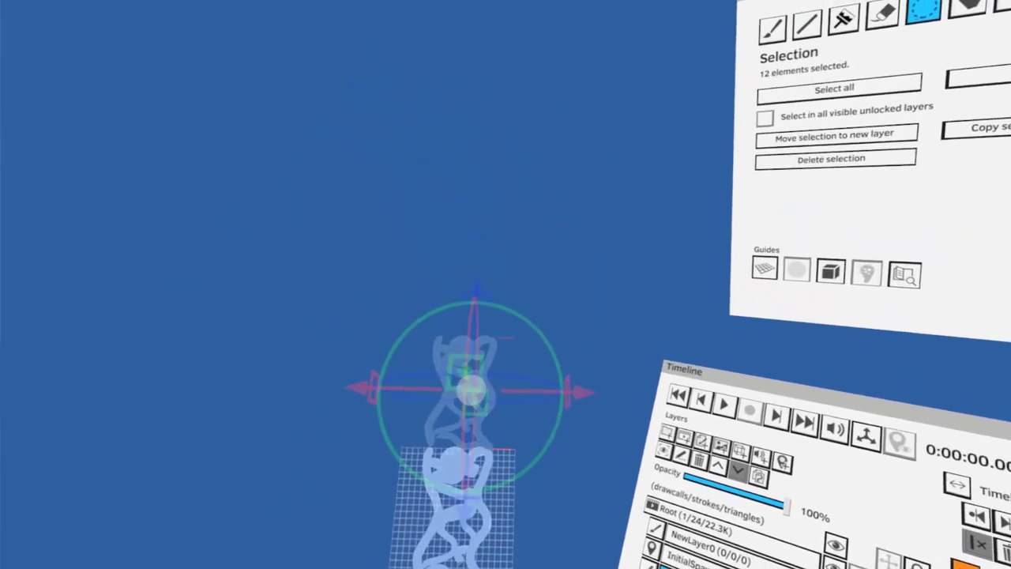
key("ctrl+d")
key("ctrl+d")
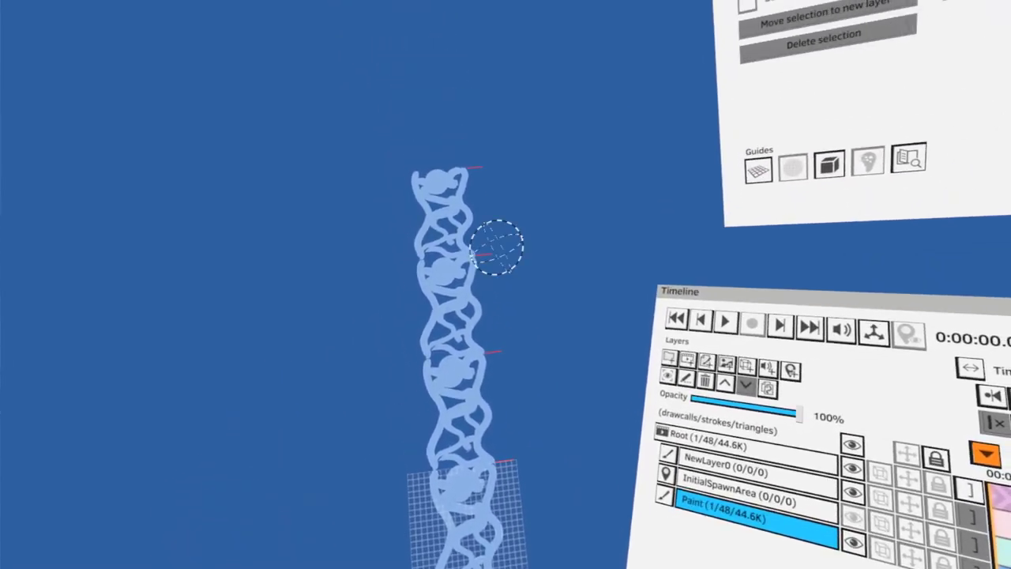
Select the whole column, shift it down until the grid frames the second section from its upper end, and clear the selection
mouse_move(451, 185)
left_mouse_down()
mouse_move(456, 382)
mouse_move(474, 458)
left_mouse_up()
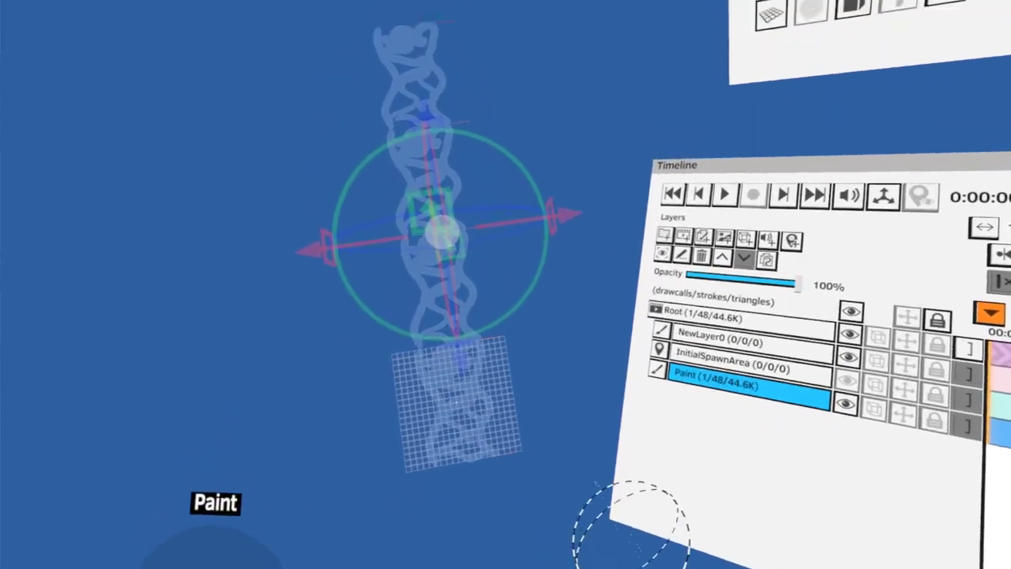
key("Escape")
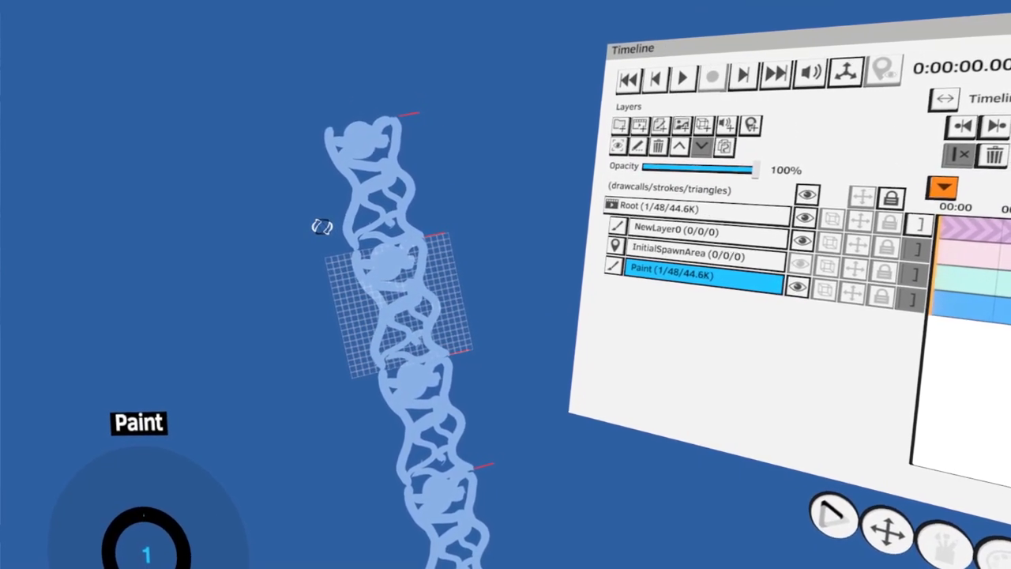
left_click(388, 219)
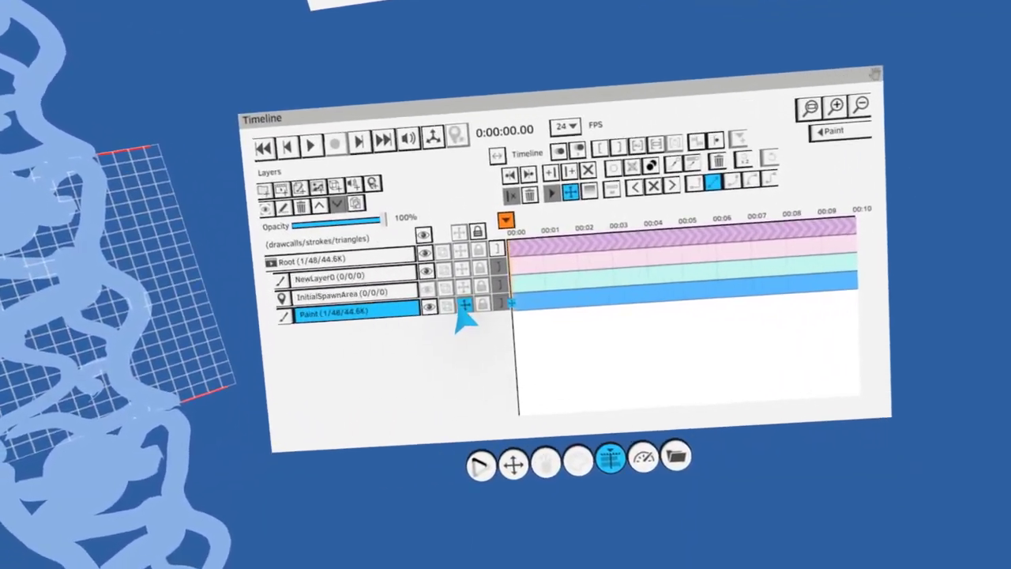
Set transform keyframes on the Paint layer at the start and at about 3 seconds
left_click(464, 305)
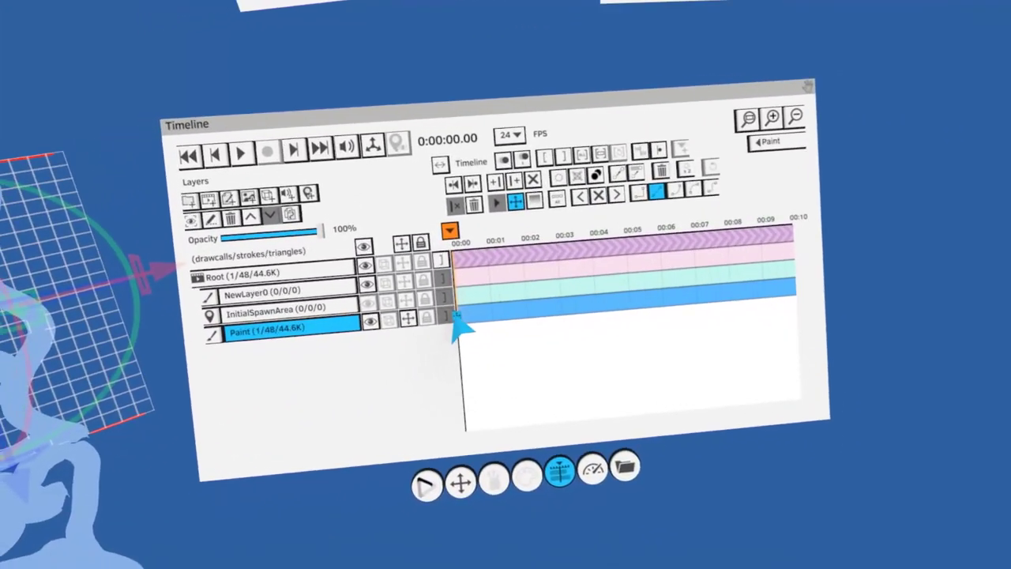
left_click_drag(482, 229, 594, 229)
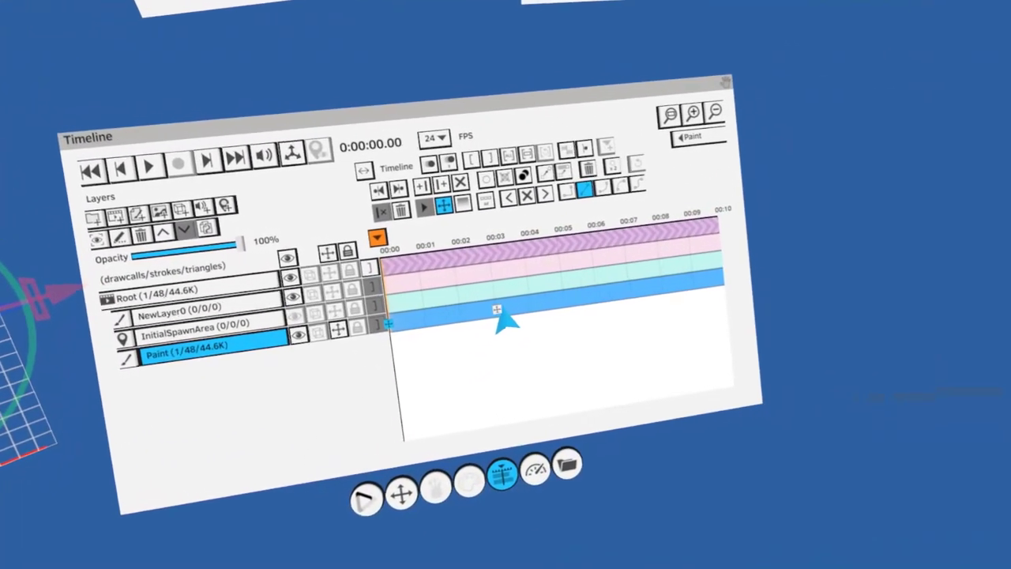
left_click(500, 318)
left_click(504, 307)
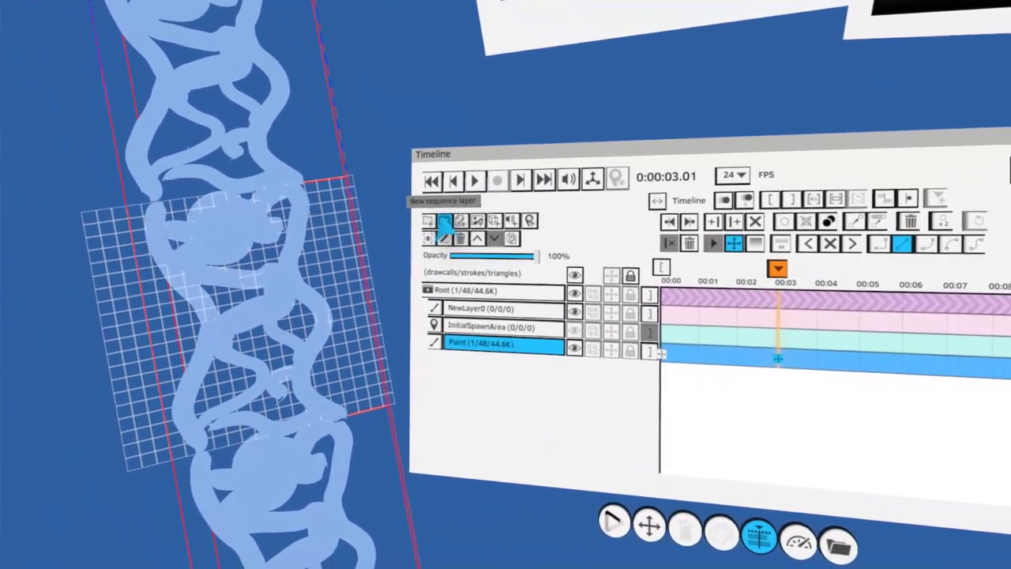
Place the Paint layer in a new sequence layer that repeats every 3 seconds, and scrub through the repeats
left_click(445, 222)
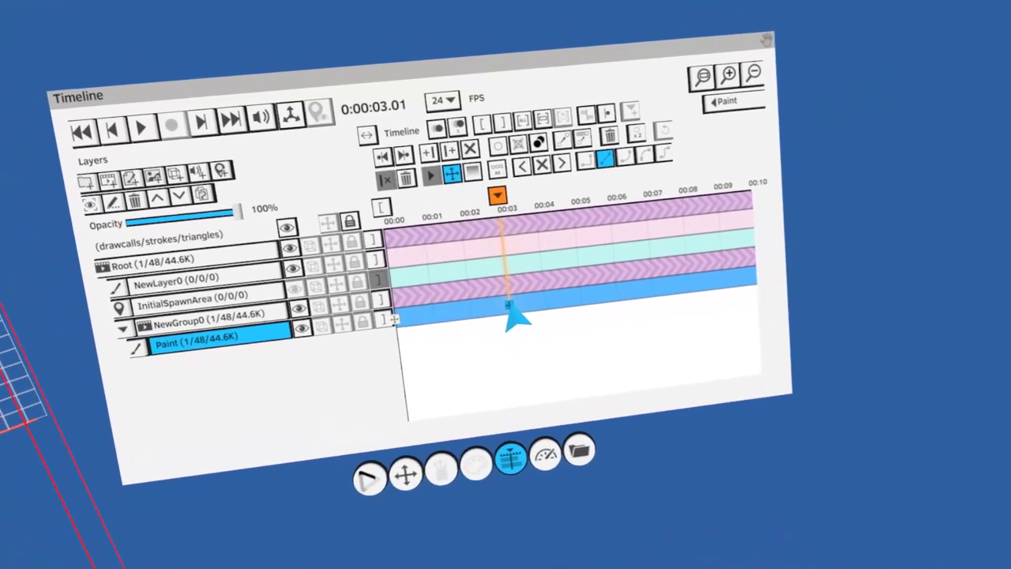
left_click(397, 289)
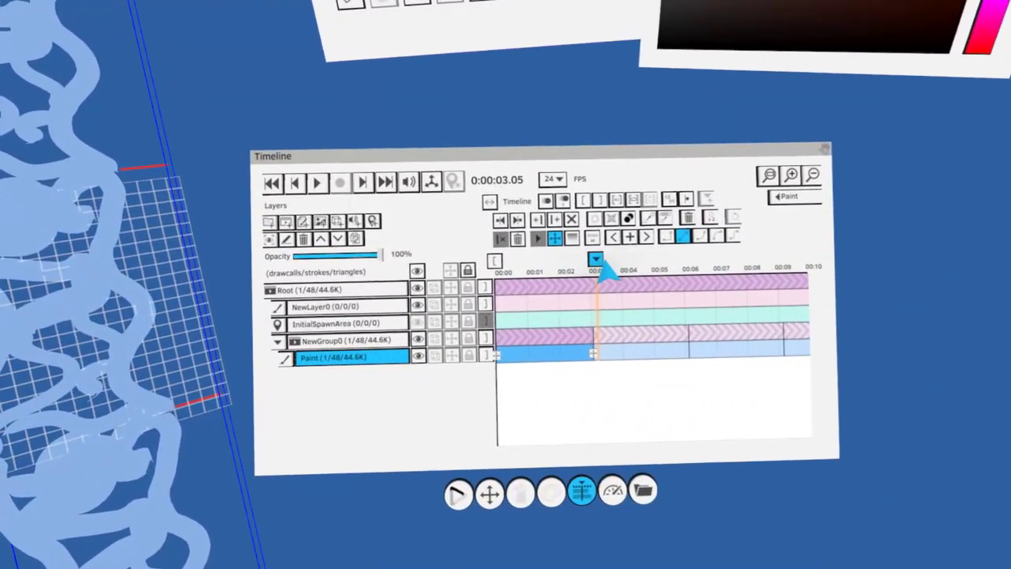
mouse_move(603, 260)
left_mouse_down()
mouse_move(873, 271)
mouse_move(845, 272)
mouse_move(908, 284)
mouse_move(932, 316)
left_mouse_up()
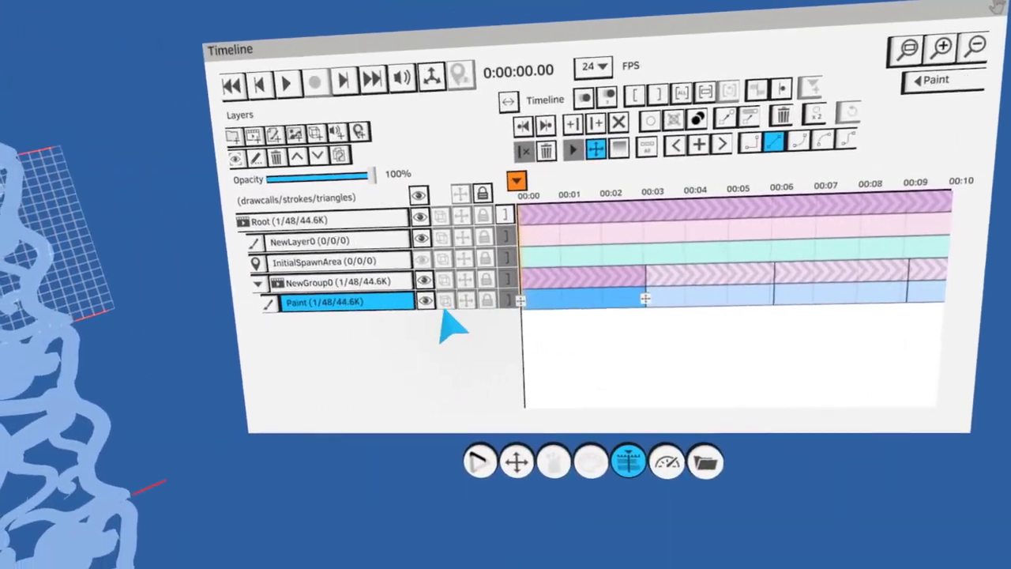
Shorten the NewGroup0 sequence to about 2 seconds, switching its looping off for the edit and on again
left_click(401, 288)
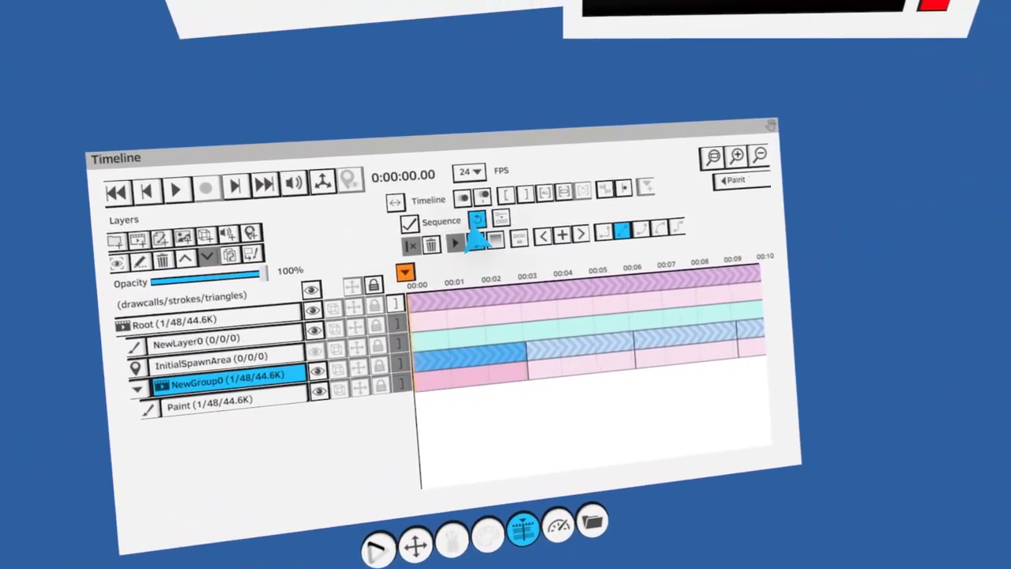
left_click(476, 217)
left_click(448, 302)
left_click(488, 297)
mouse_move(491, 299)
left_mouse_down()
mouse_move(475, 306)
mouse_move(478, 298)
left_mouse_up()
left_click(481, 302)
left_click(470, 290)
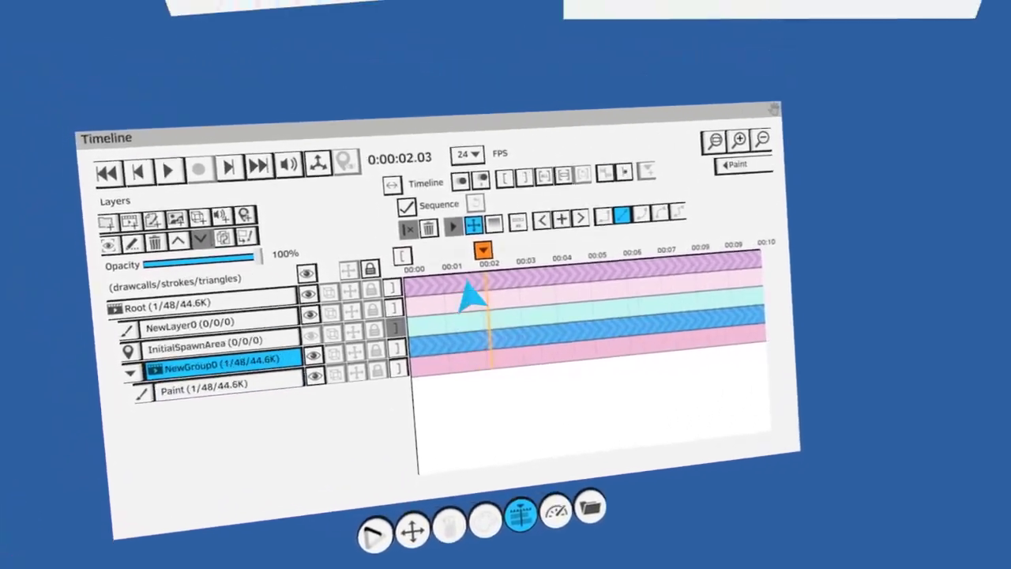
left_click(480, 225)
Play the looping sequence, stop it, and replay it from the start to check the seam between repeats
key("space")
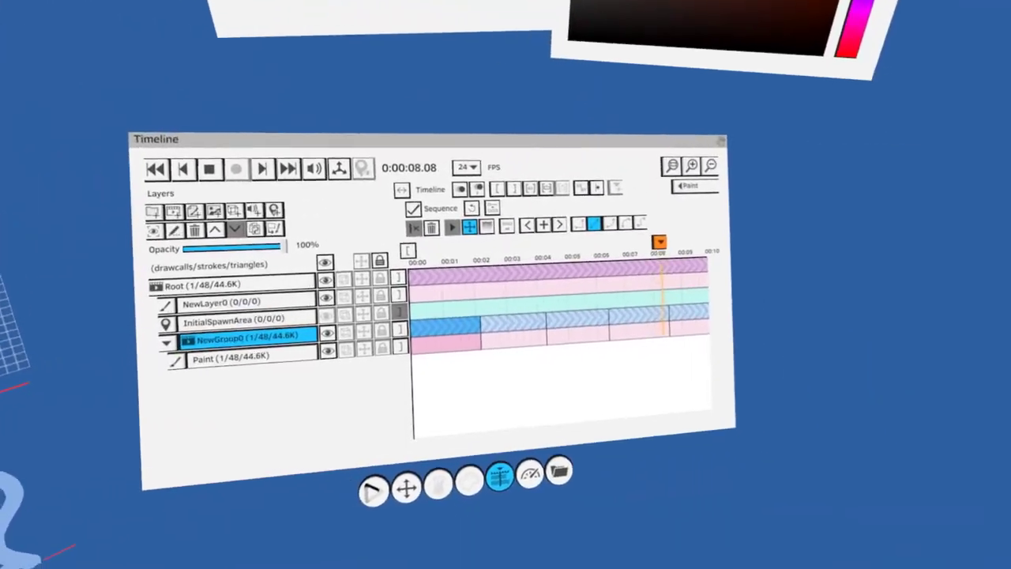
left_click(210, 167)
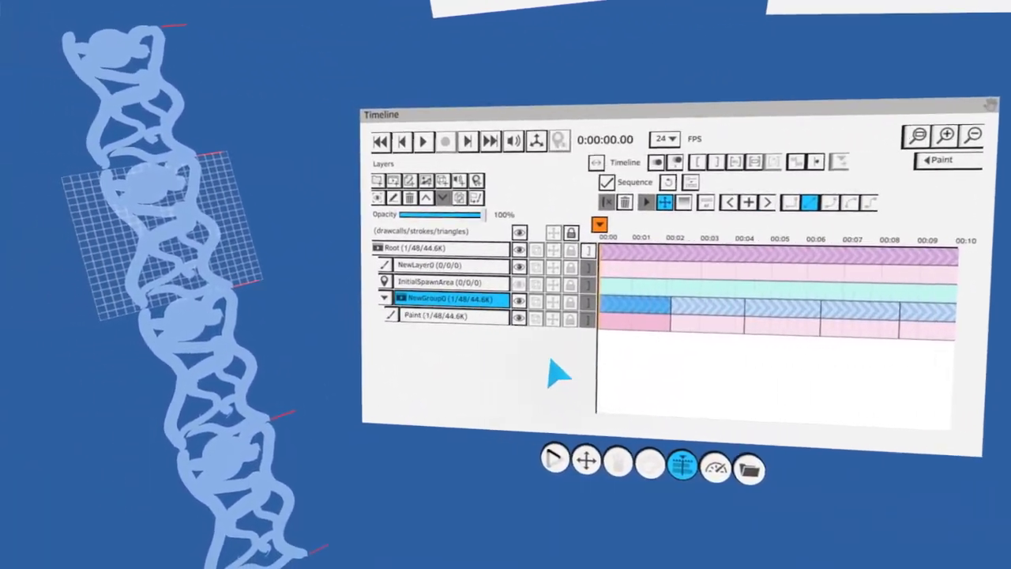
key("space")
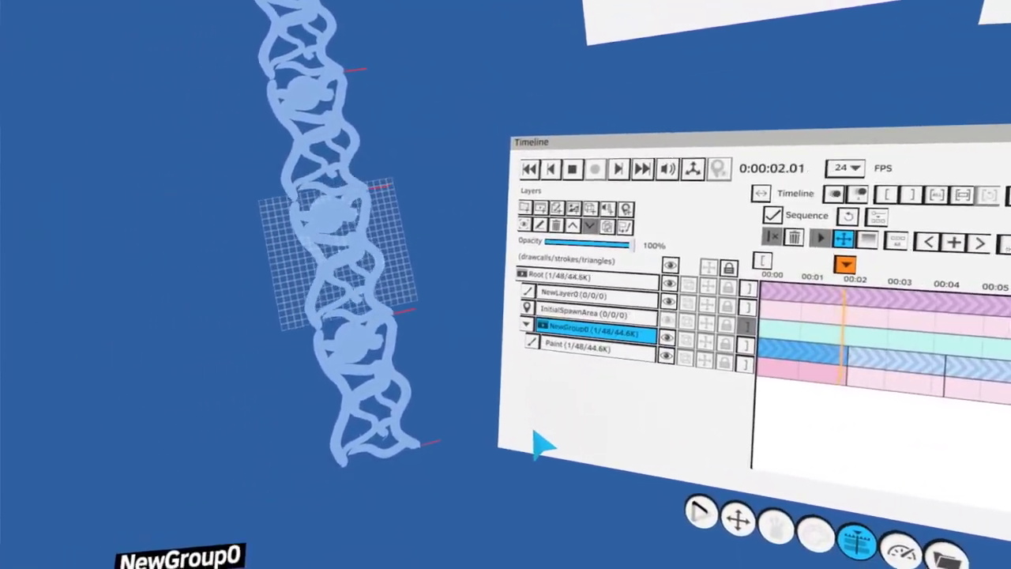
Stop playback, return to the first frame, and remove the surplus pattern strokes from the Paint layer
key("space")
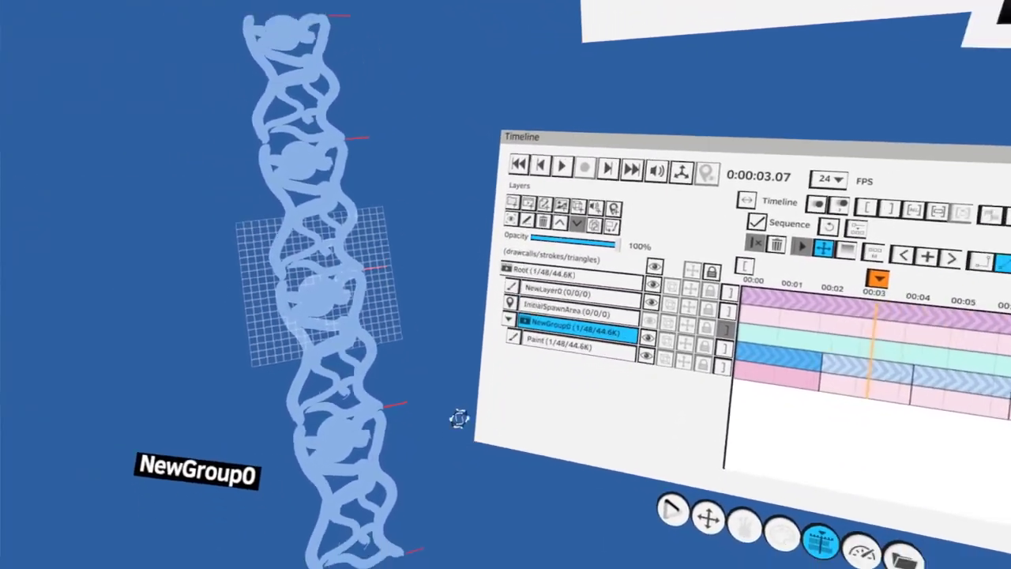
key("Home")
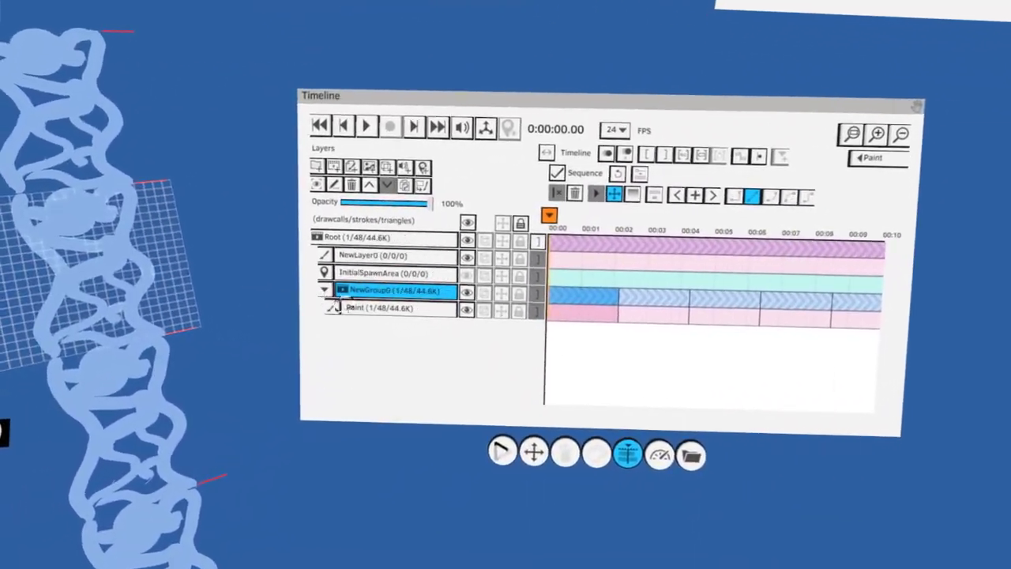
left_click(545, 312)
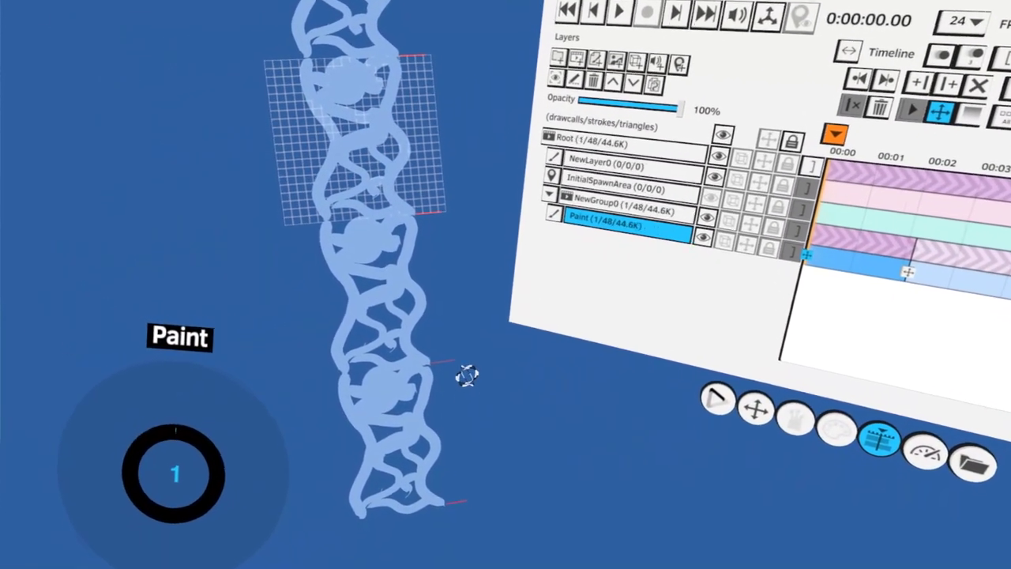
mouse_move(467, 376)
left_mouse_down()
mouse_move(467, 434)
mouse_move(497, 362)
left_mouse_up()
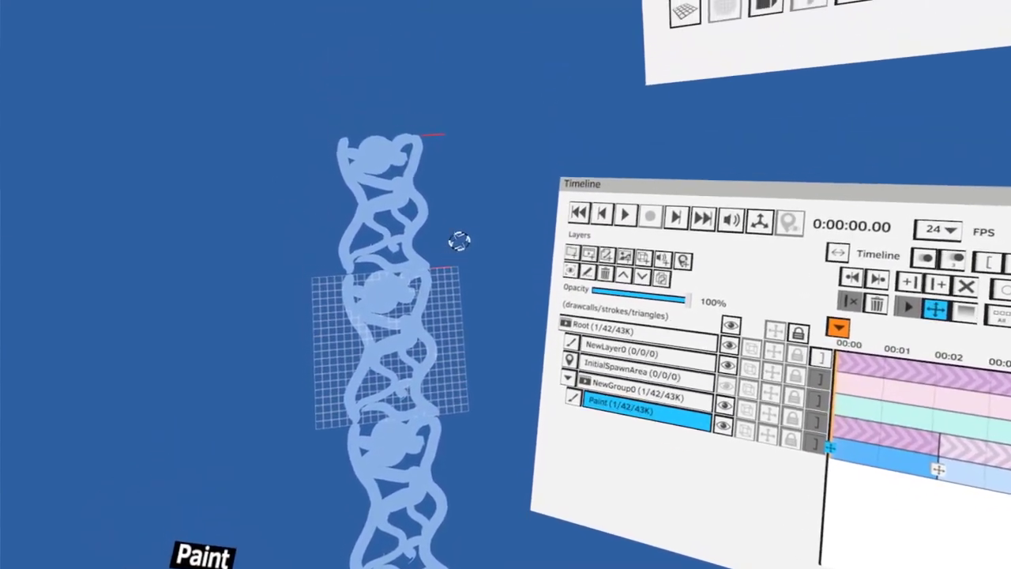
key("ctrl+z")
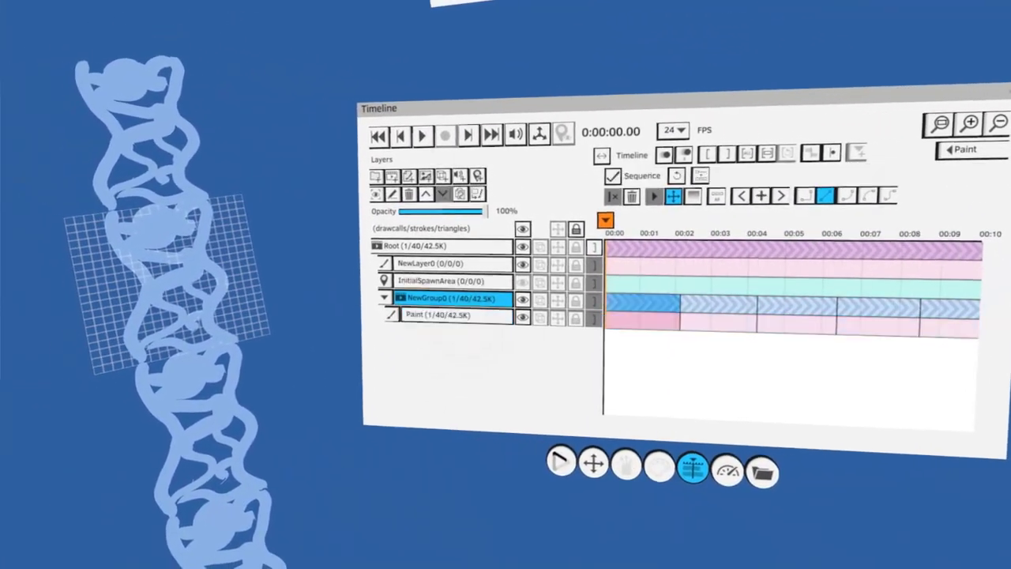
Bake the NewGroup0 sequence to paint layer frames, hide the original sequence, and select the baked layer
left_click(455, 299)
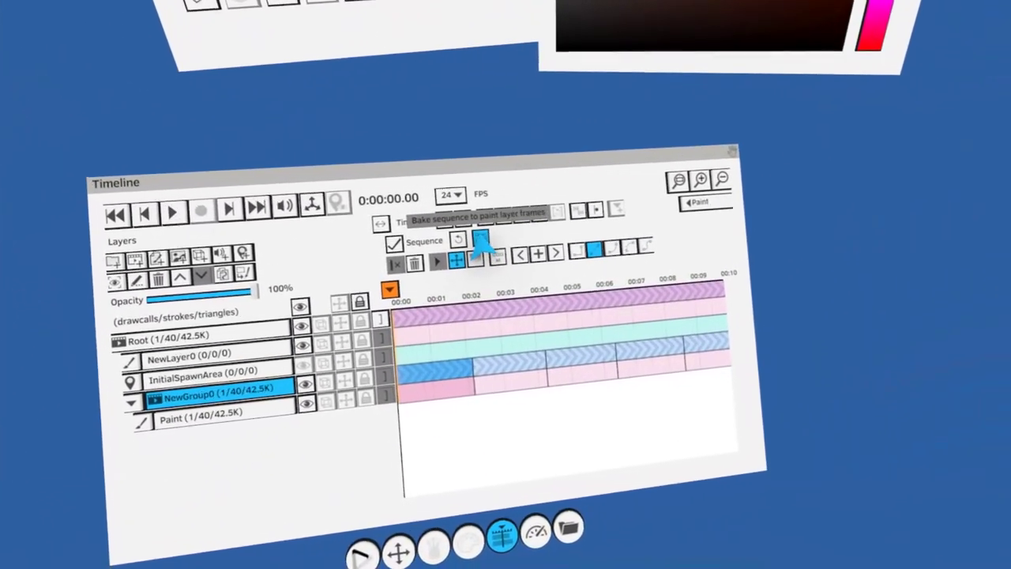
left_click(480, 239)
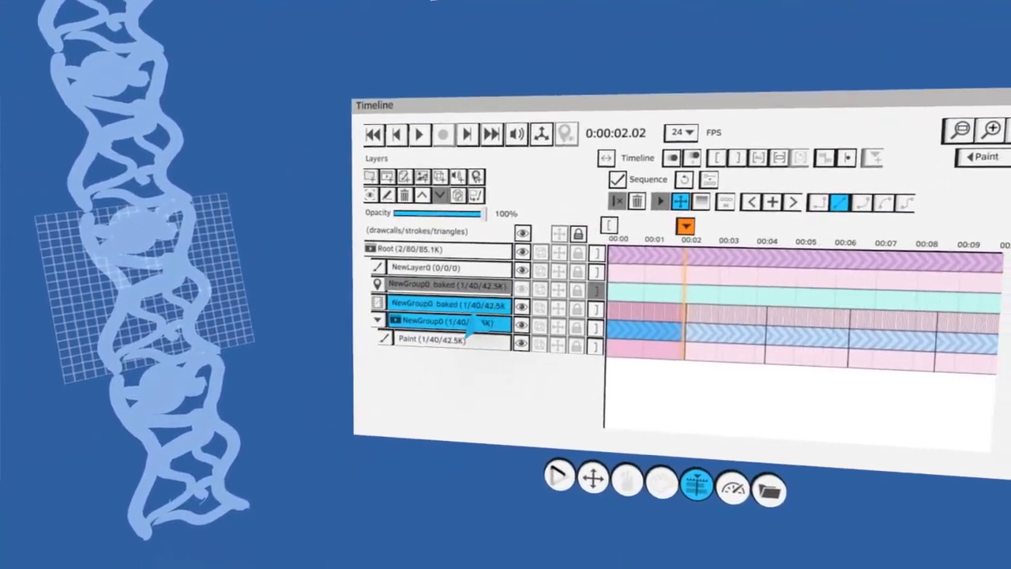
left_click(466, 312)
left_click(440, 317)
left_click(487, 327)
left_click(474, 302)
scroll(514, 316, "up", 4)
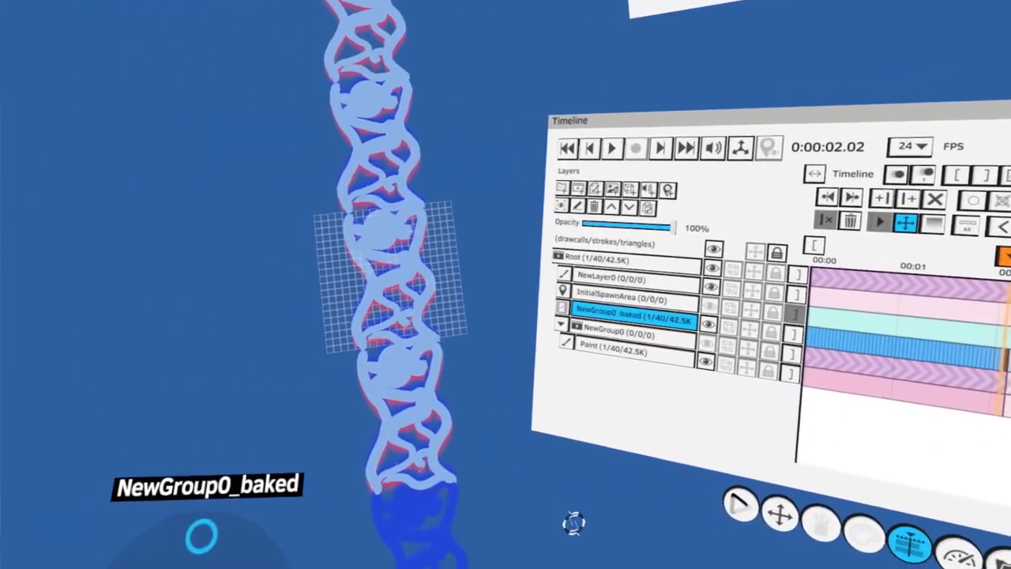
Erase the pattern's outer ends across the NewGroup0_baked frames with the Eraser, and play the loop
key("space")
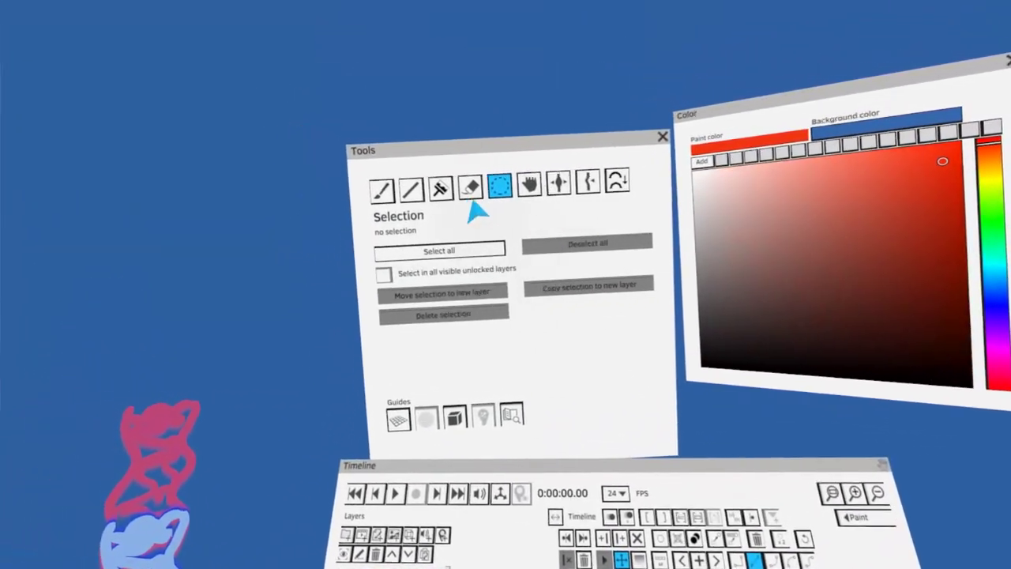
left_click(490, 182)
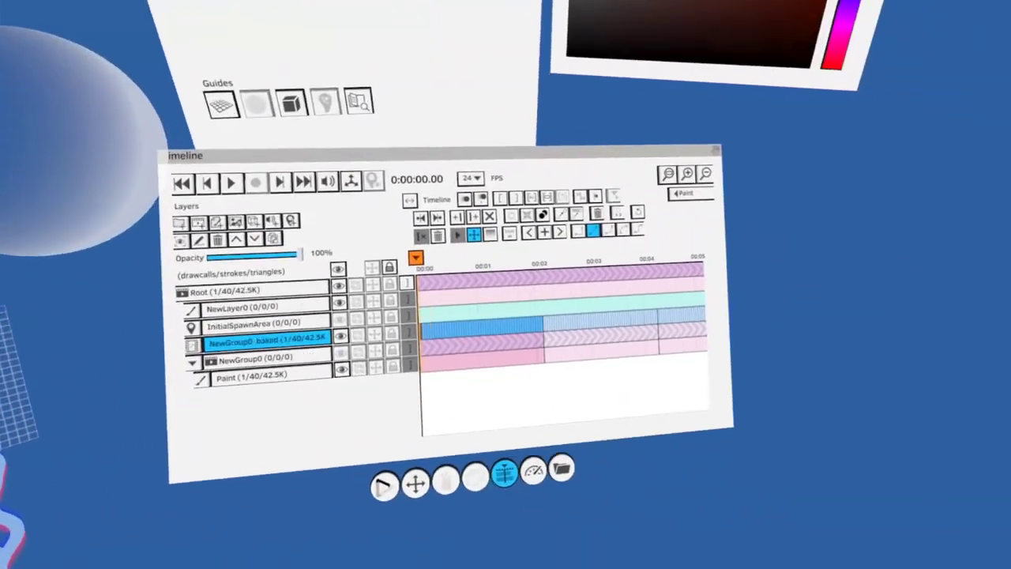
key("space")
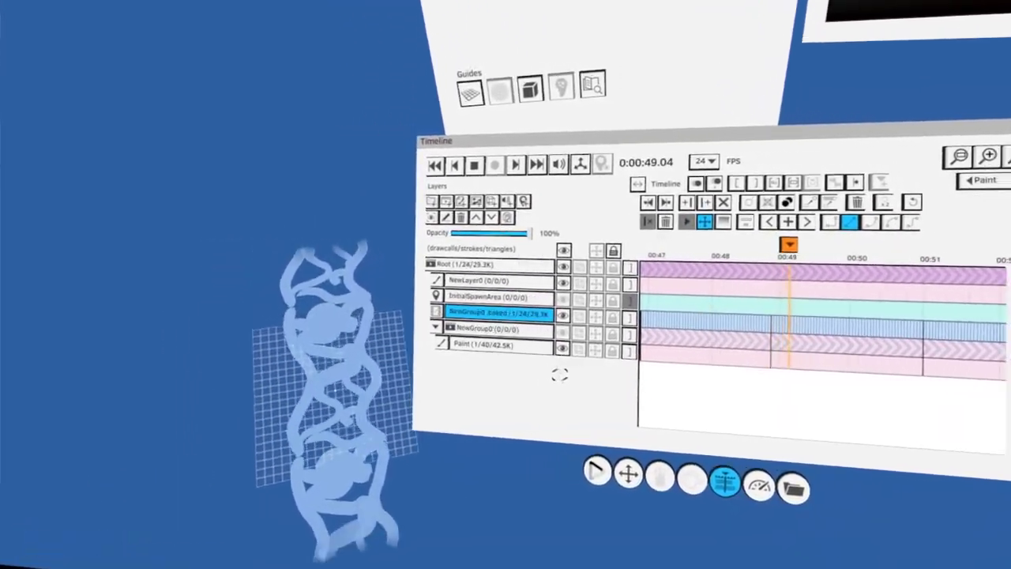
Hide the NewGroup0_baked layer and show the NewGroup0 sequence again, stopped at the first frame
left_click(550, 313)
left_click(518, 332)
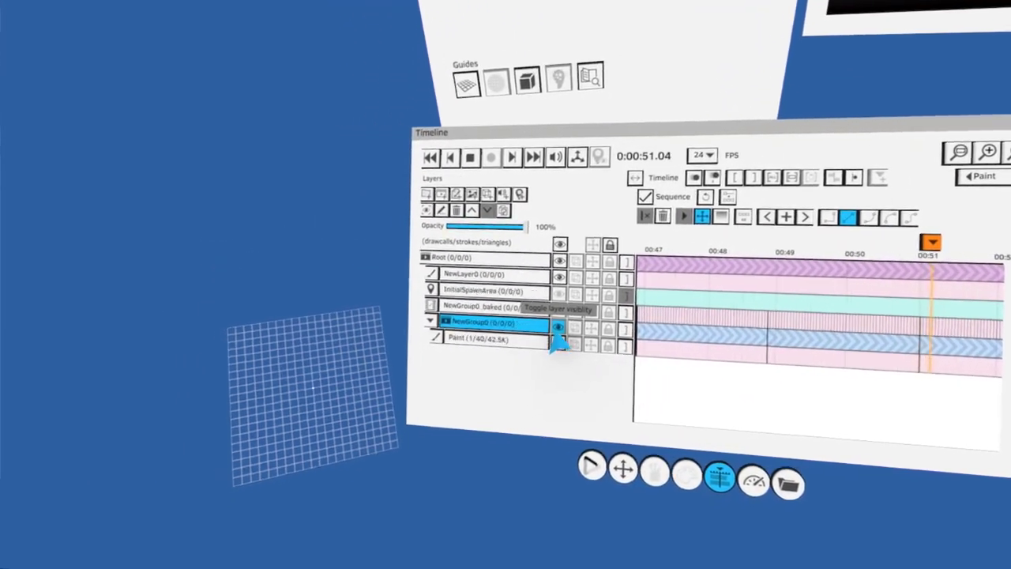
left_click(550, 331)
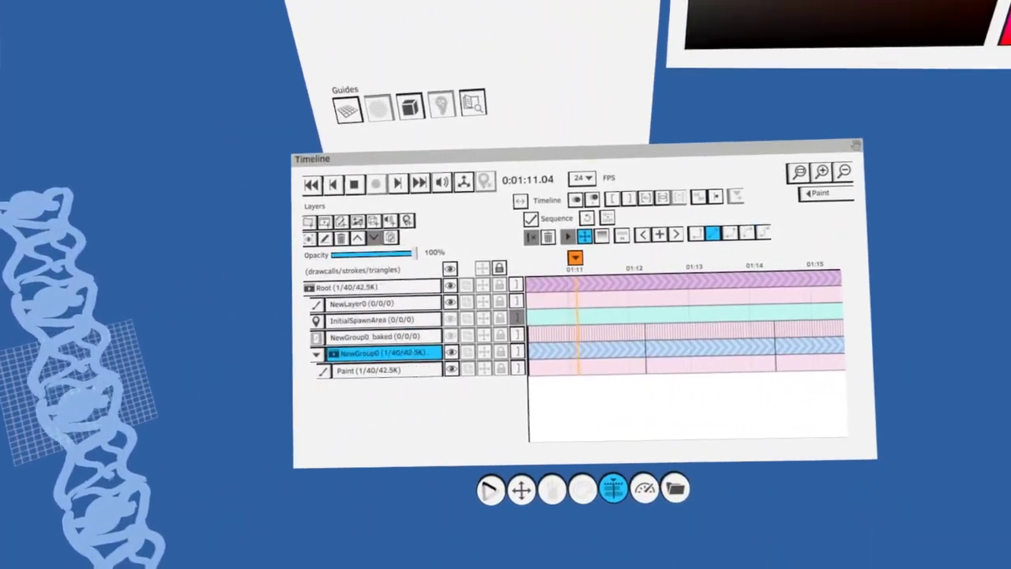
left_click(359, 183)
left_click(356, 167)
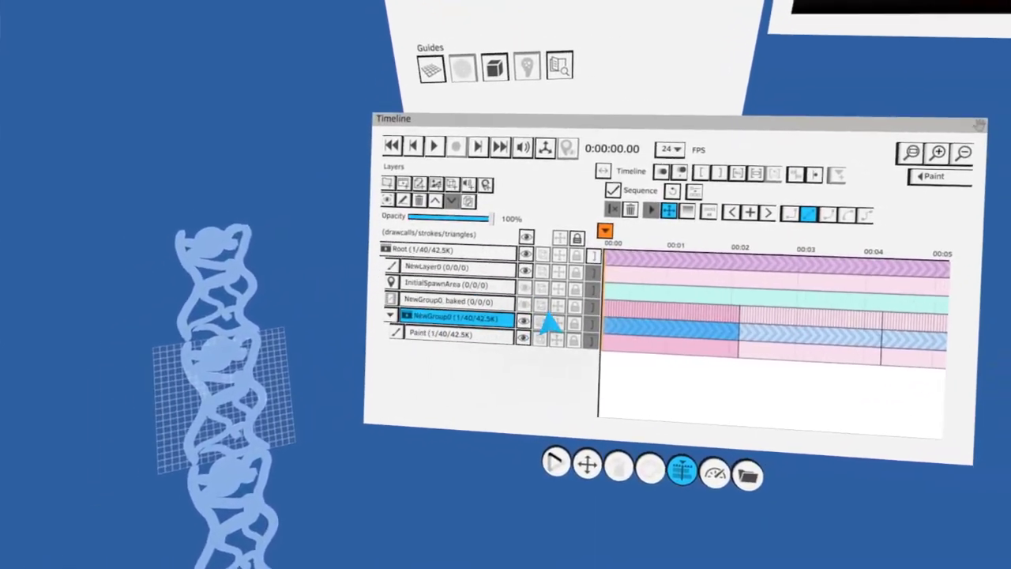
Add a new paint layer inside the NewGroup0 sequence
left_click(496, 307)
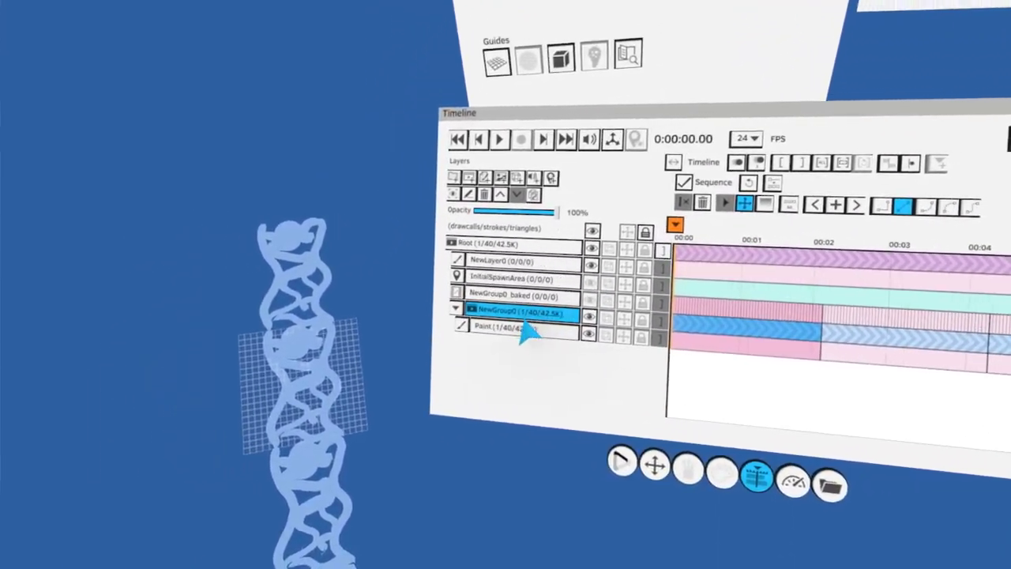
left_click(496, 316)
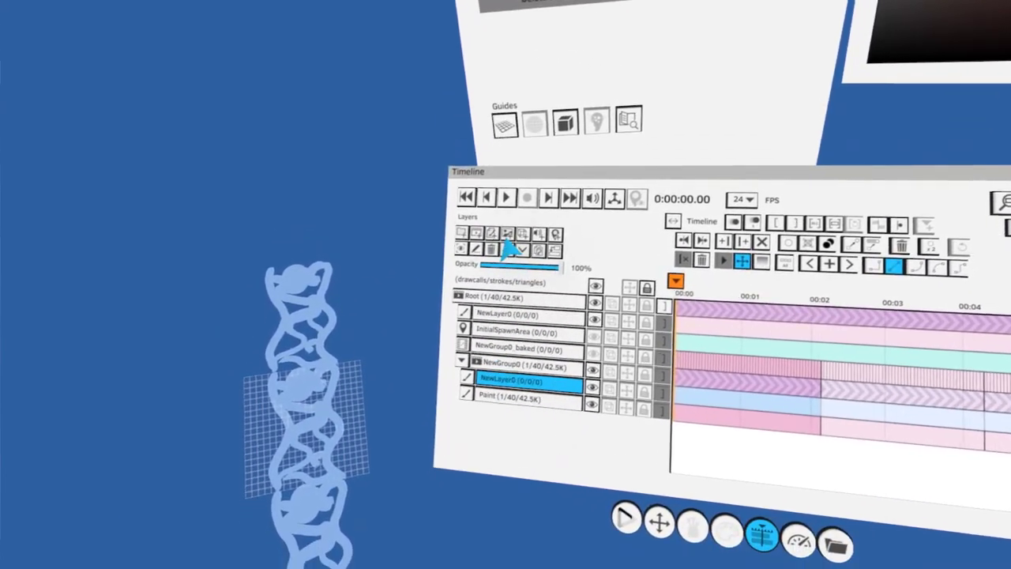
left_click(506, 248)
left_click(576, 343)
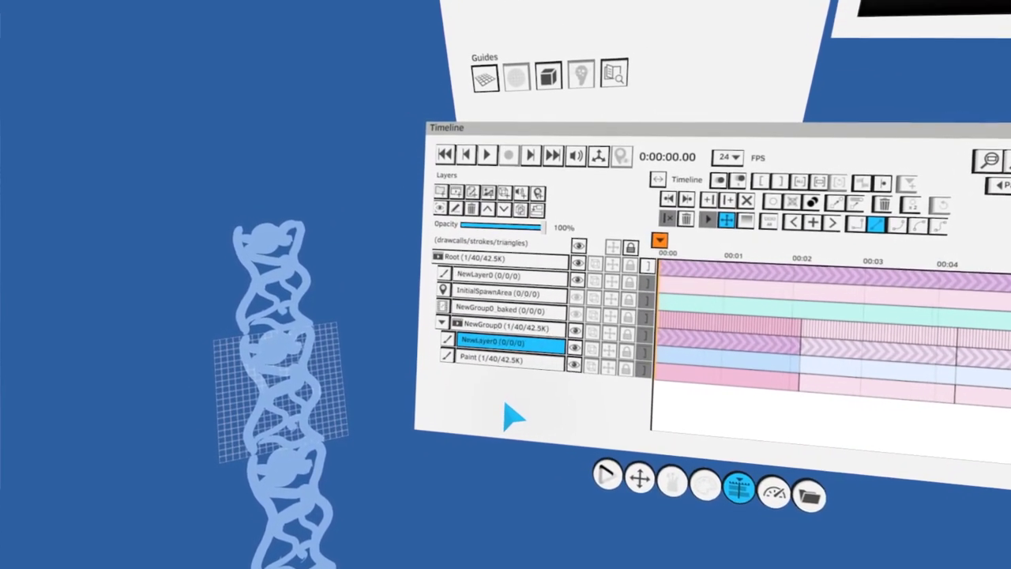
Rename the new paint layer as Mask
double_click(509, 345)
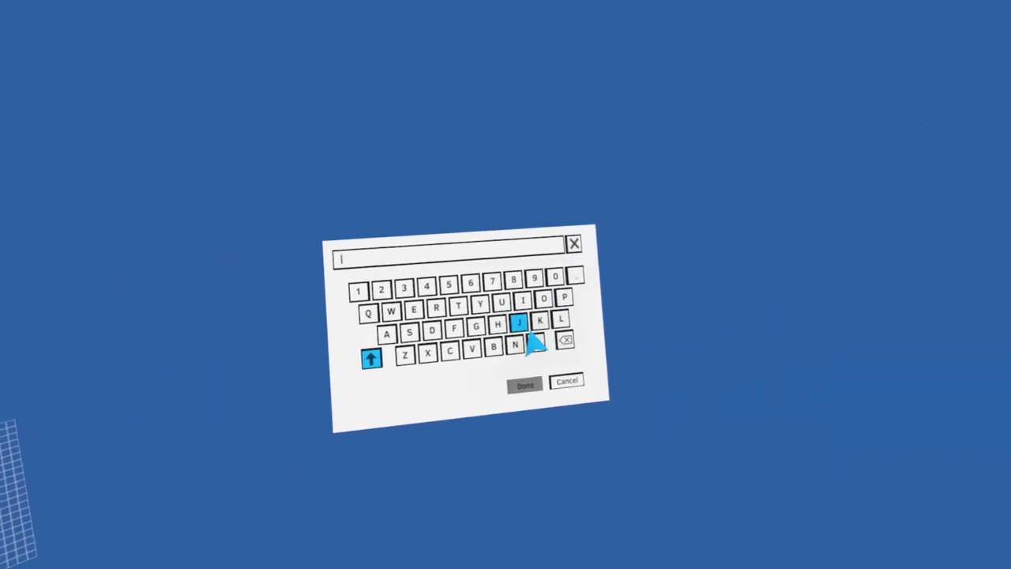
left_click(537, 346)
left_click(386, 334)
left_click(409, 332)
left_click(539, 321)
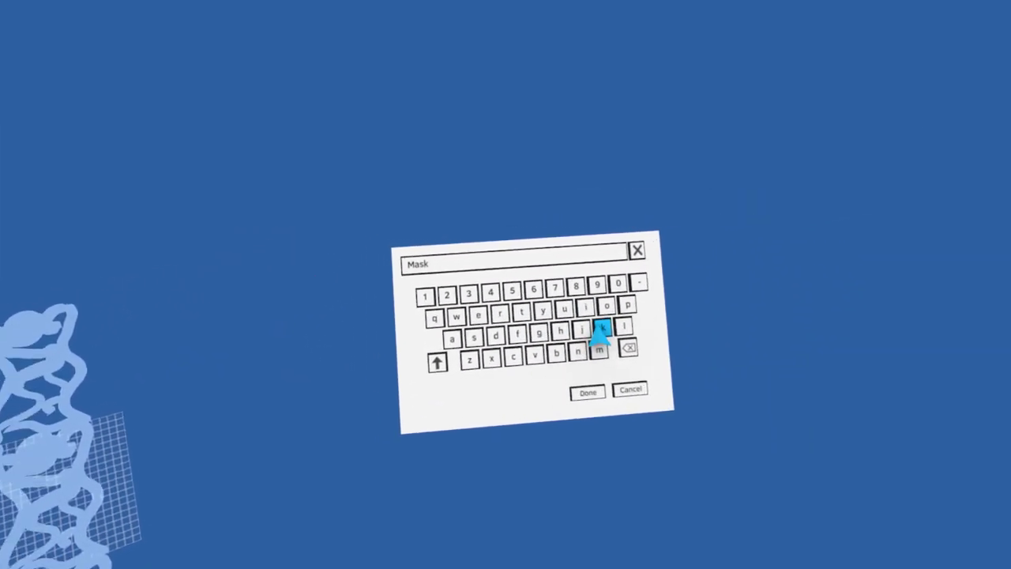
left_click(587, 393)
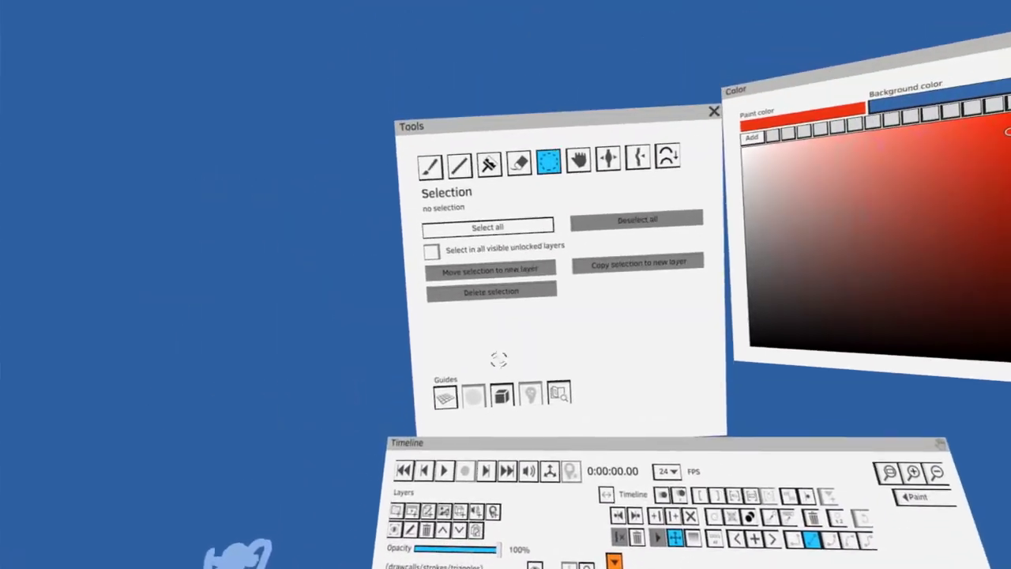
Set up the Straight line tool with the sixth brush and a lighter, less saturated blue paint colour
left_click(479, 194)
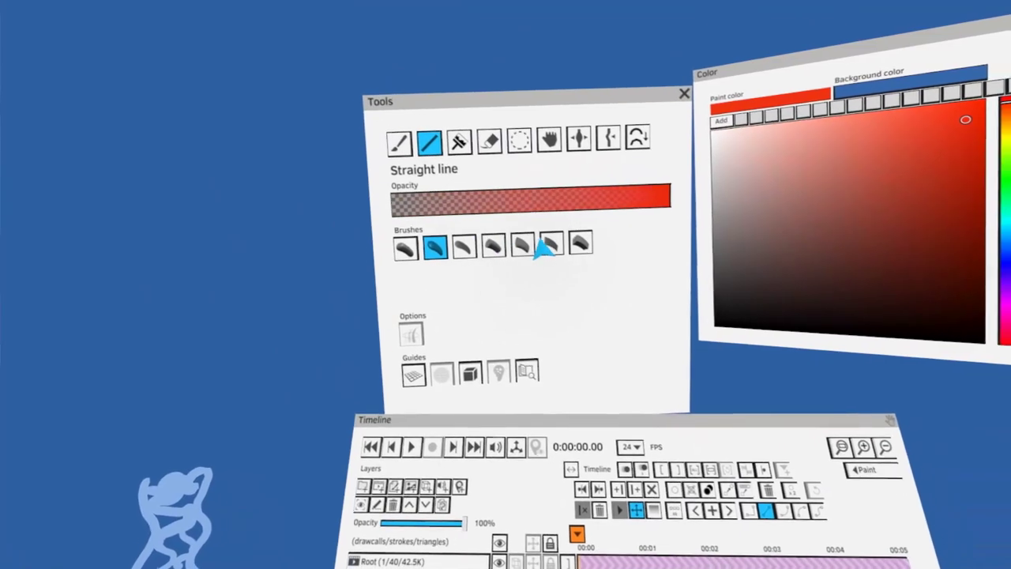
left_click(550, 243)
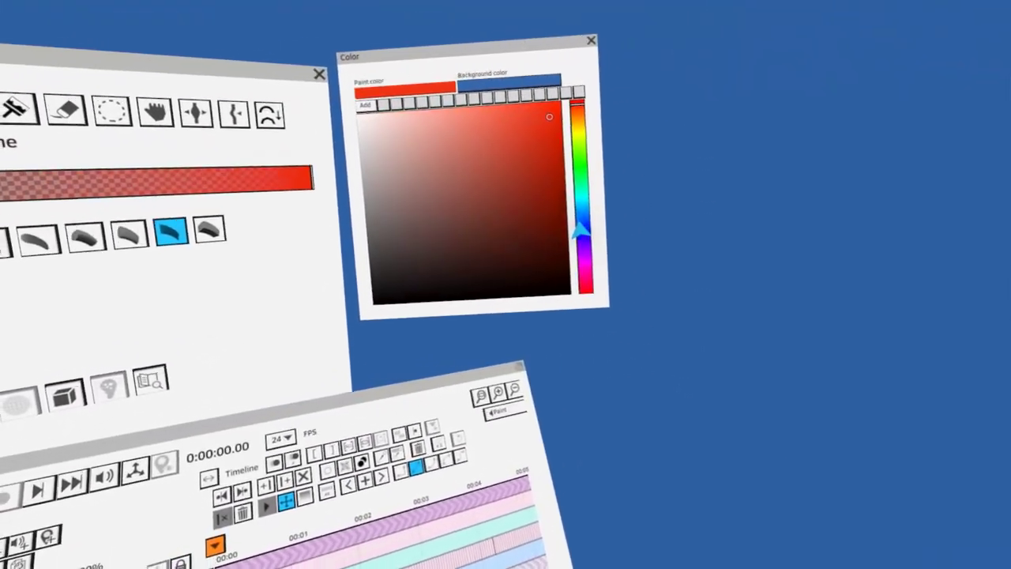
left_click(581, 229)
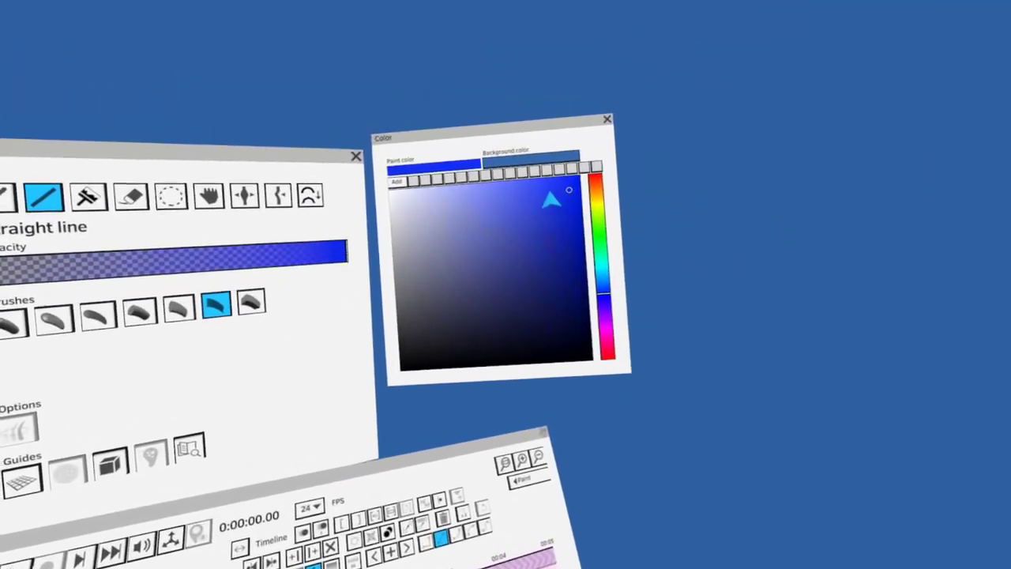
left_click(544, 208)
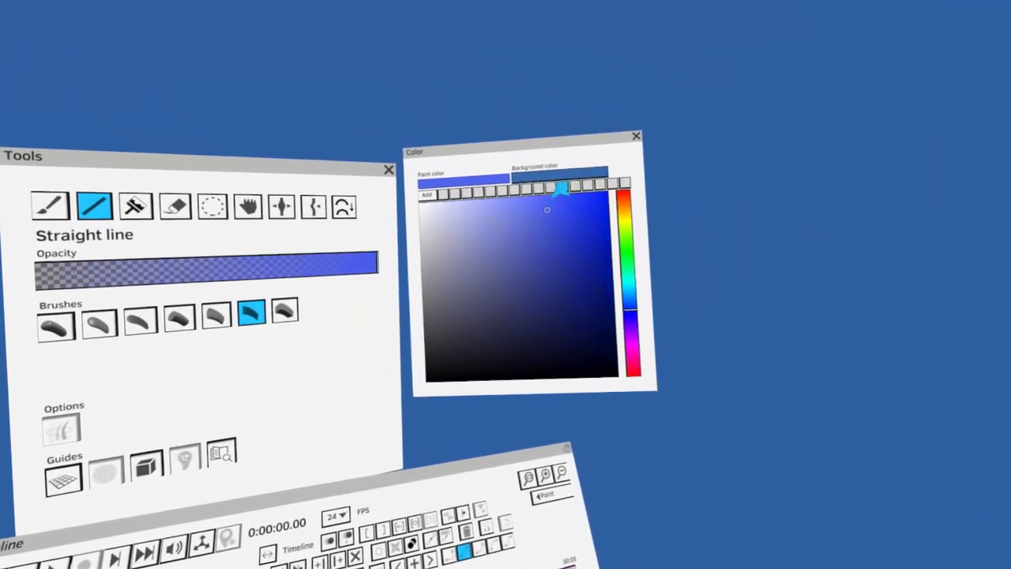
left_click_drag(597, 278, 608, 277)
left_click(610, 285)
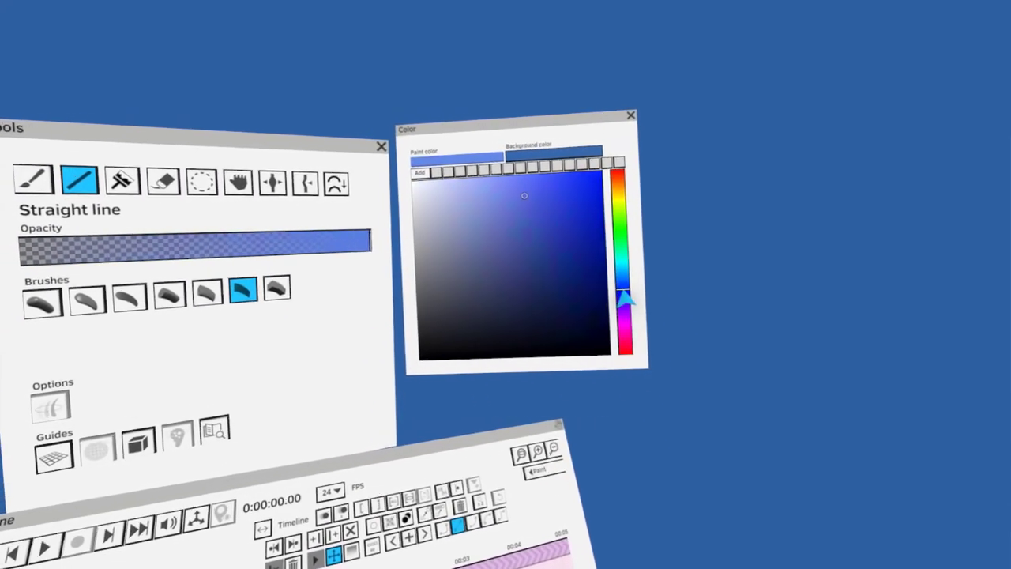
Match the background to the mask's blue, place the mask stroke over the pattern's upper end, and preview the loop
left_click(547, 157)
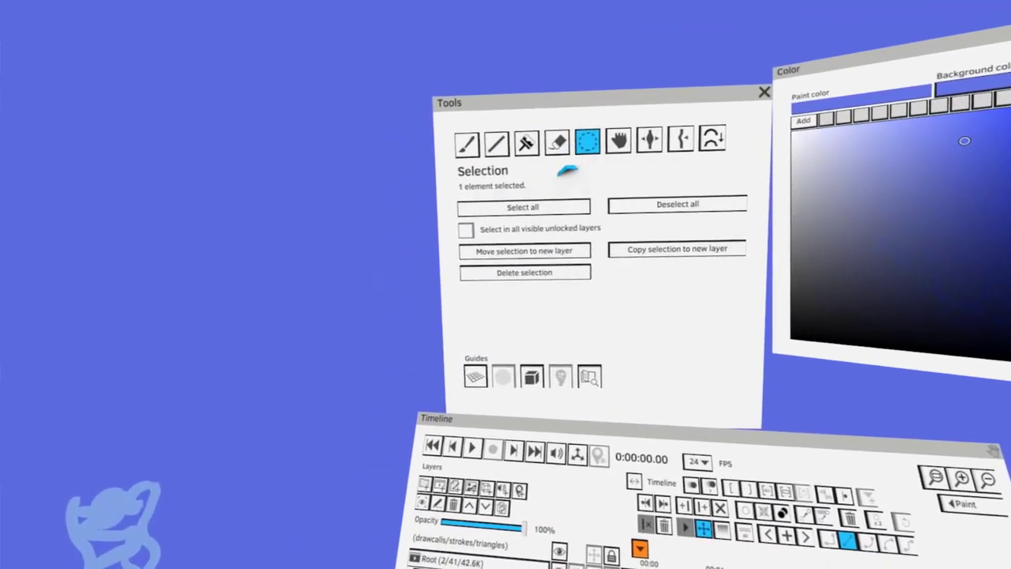
left_click(566, 142)
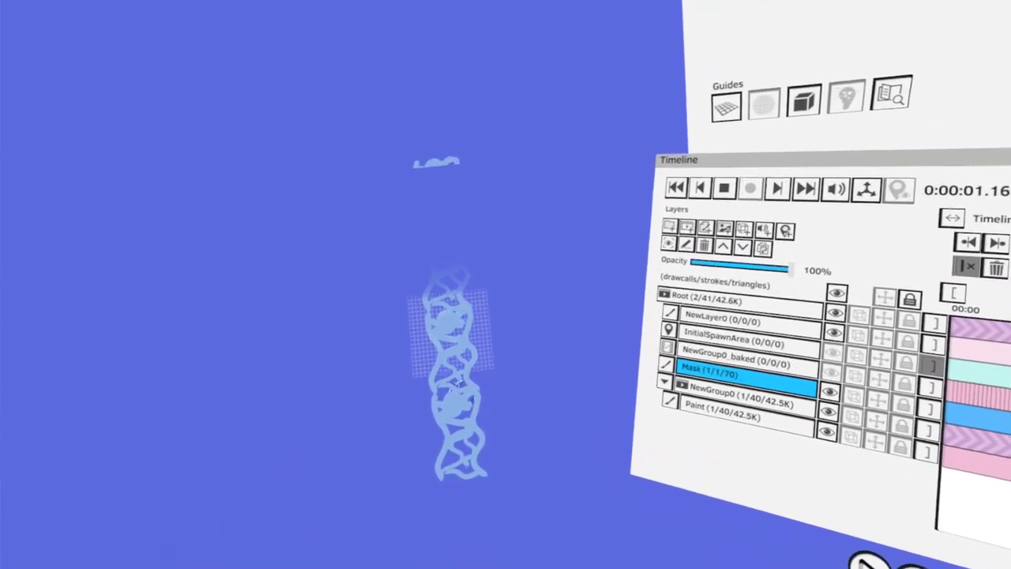
key("space")
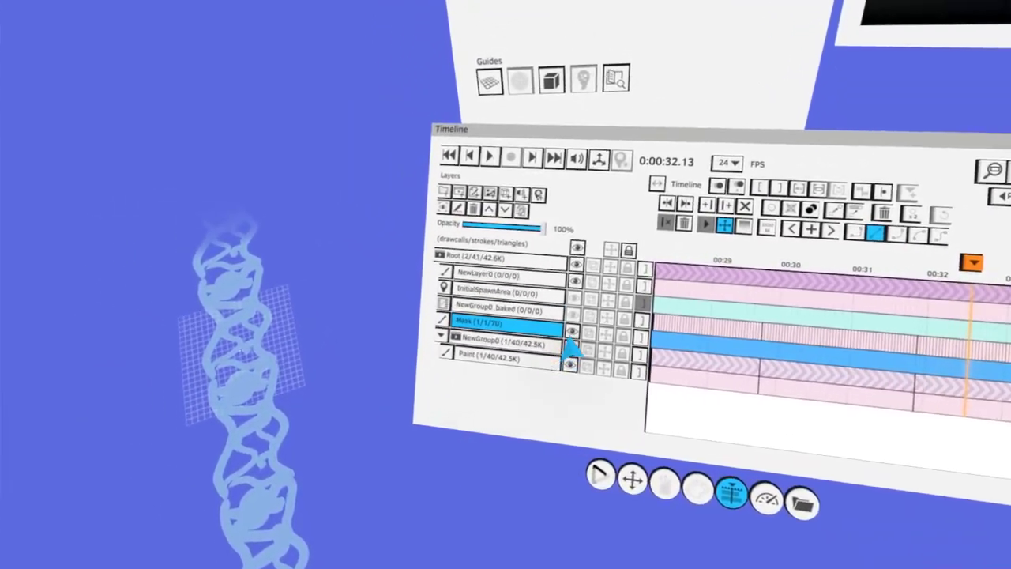
Hide the Mask layer and the NewGroup0 sequence, and show the NewGroup0_baked layer
left_click(576, 335)
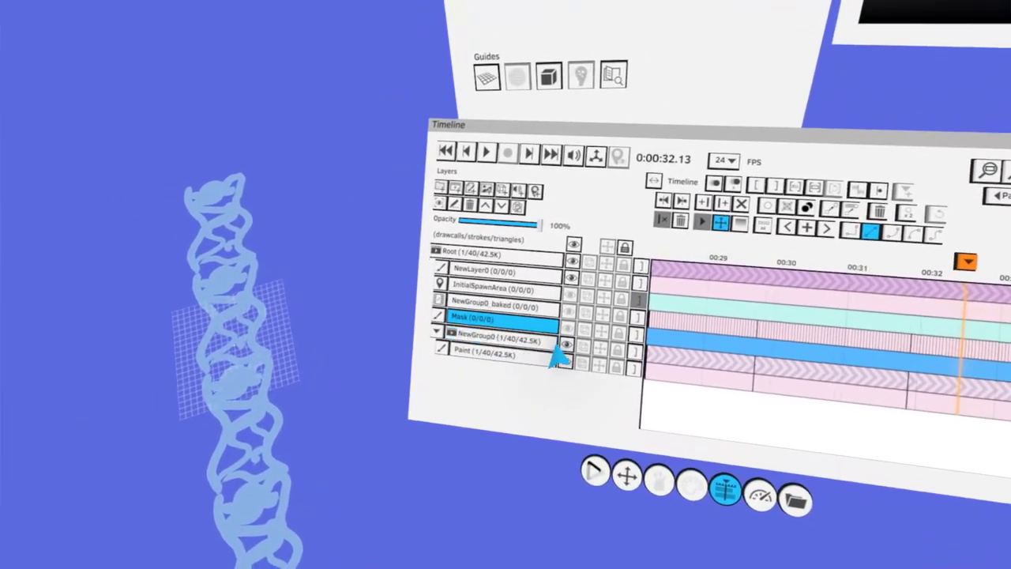
left_click(566, 352)
left_click(485, 314)
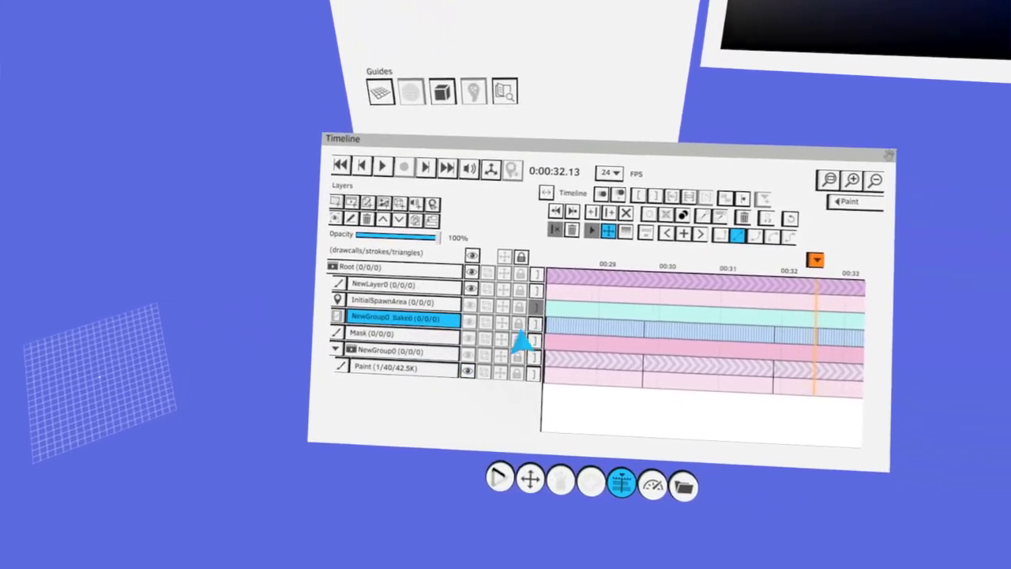
left_click(494, 329)
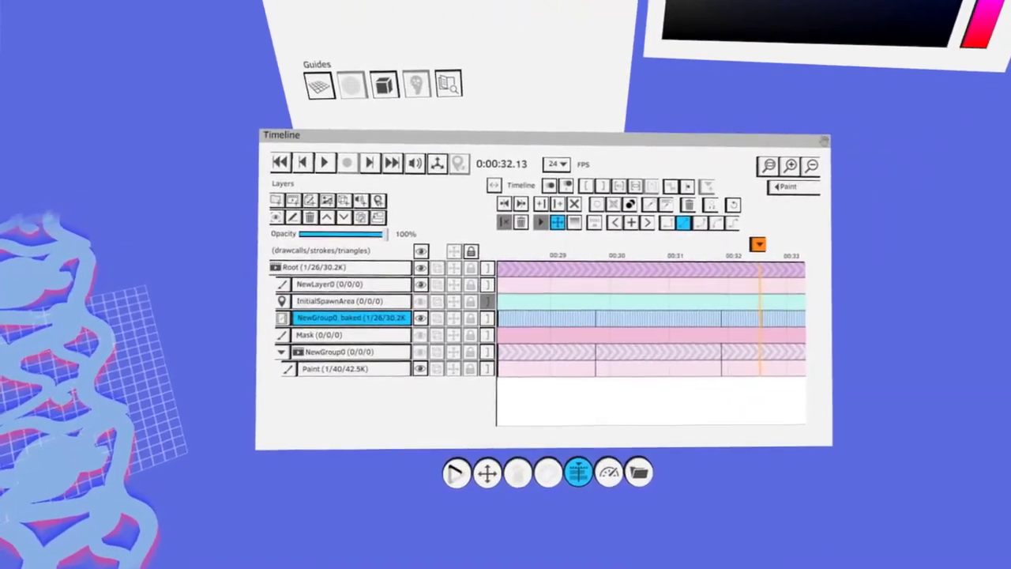
Play the baked animation from the start to check its erased ends, replay it, and stop
left_click(321, 158)
key("space")
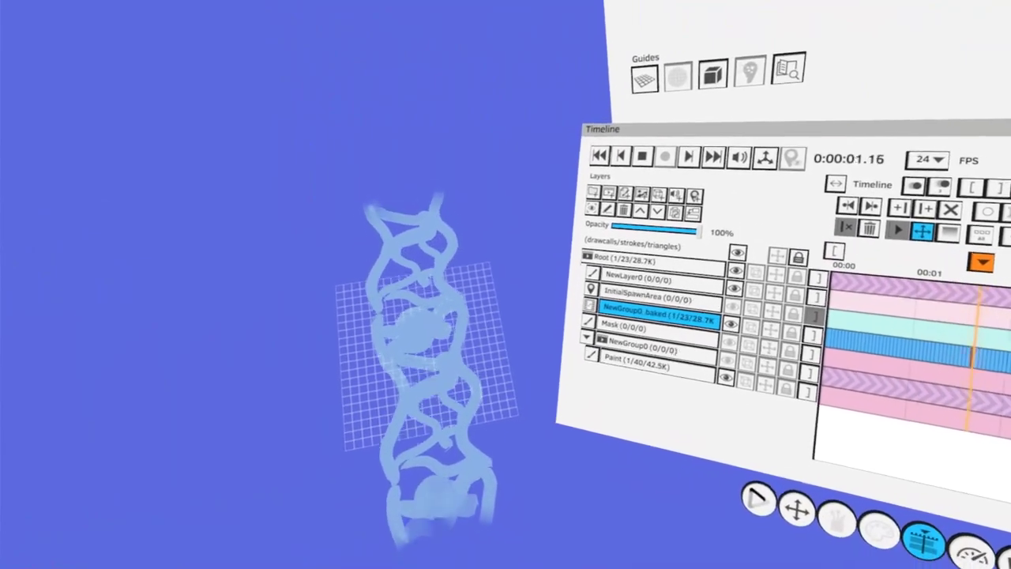
key("space")
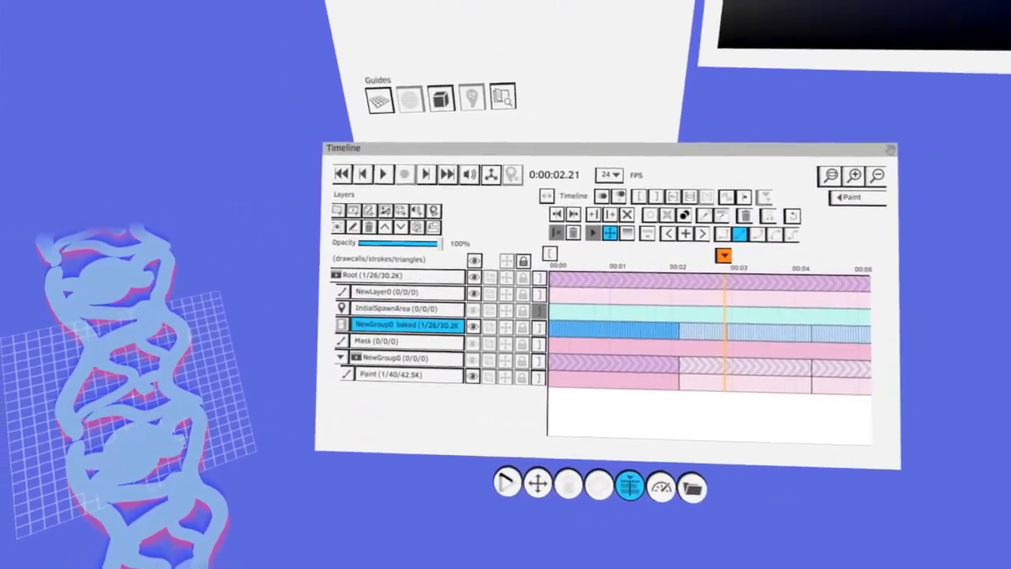
left_click(339, 173)
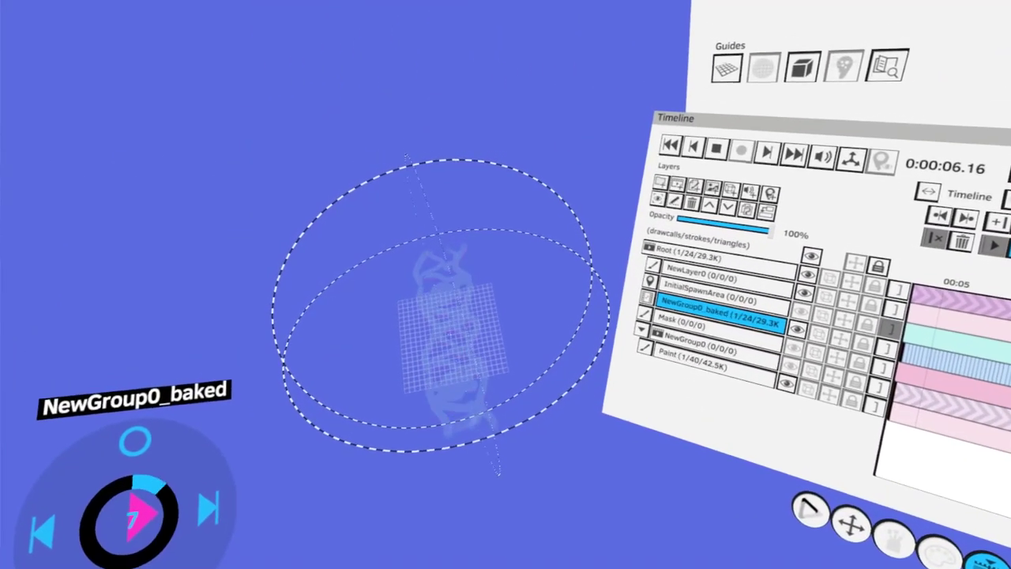
key("space")
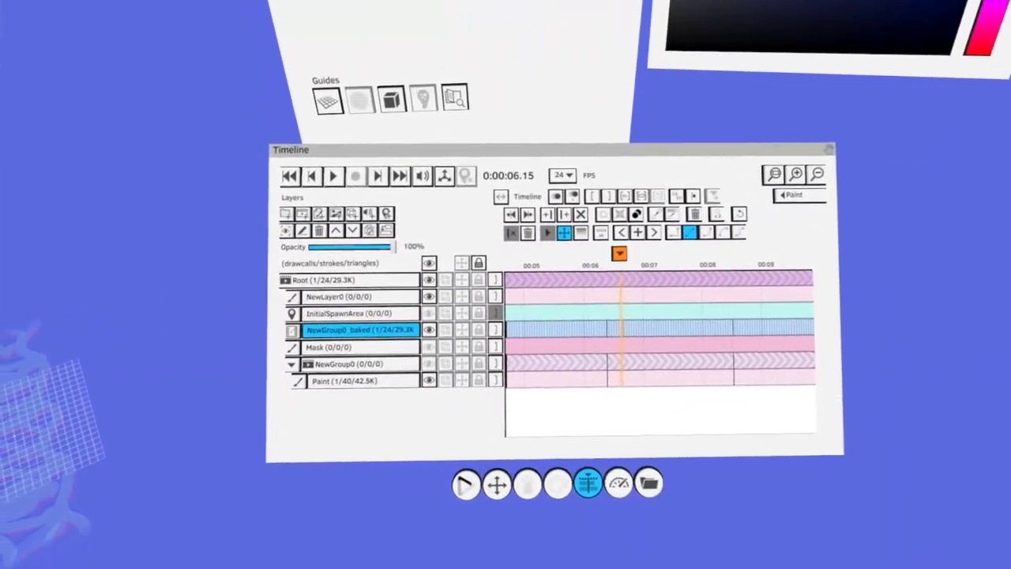
Choose the Grab tool, play the baked animation from the start, and inspect the loop from several viewing angles
left_click(290, 176)
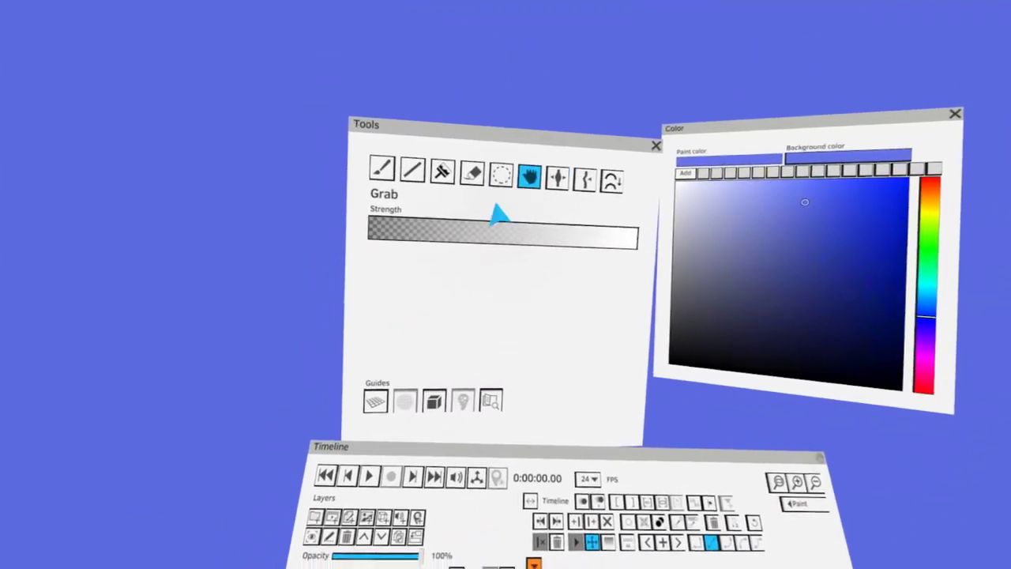
left_click(531, 184)
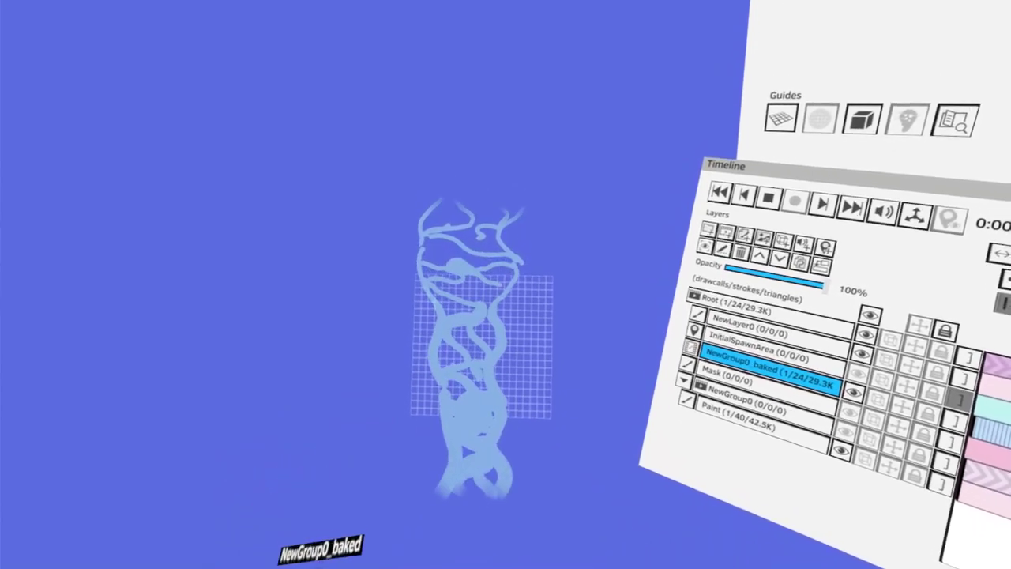
key("space")
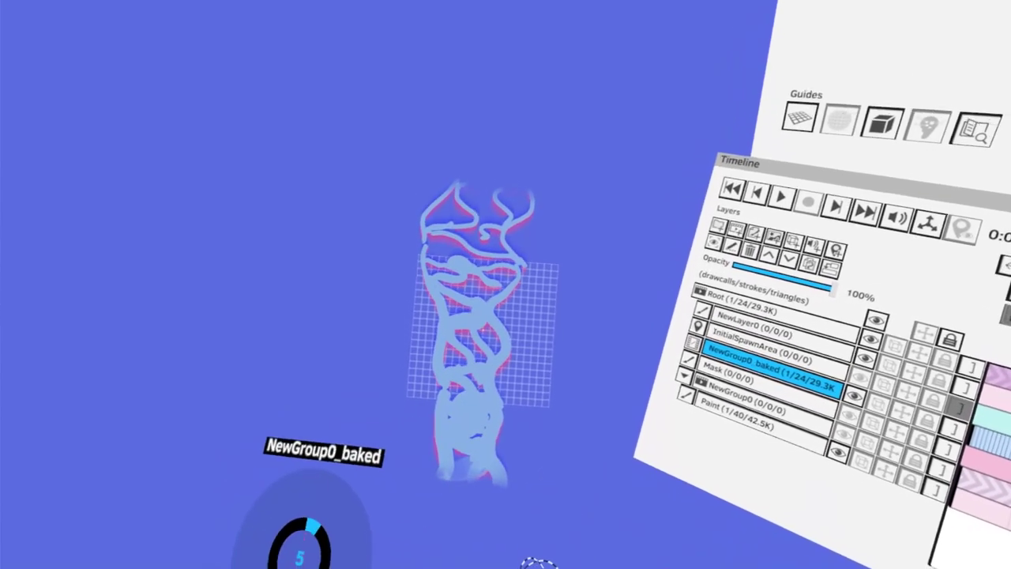
middle_click_drag(485, 463, 522, 424)
mouse_move(669, 510)
middle_mouse_down()
mouse_move(641, 499)
mouse_move(592, 435)
mouse_move(783, 548)
middle_mouse_up()
key("space")
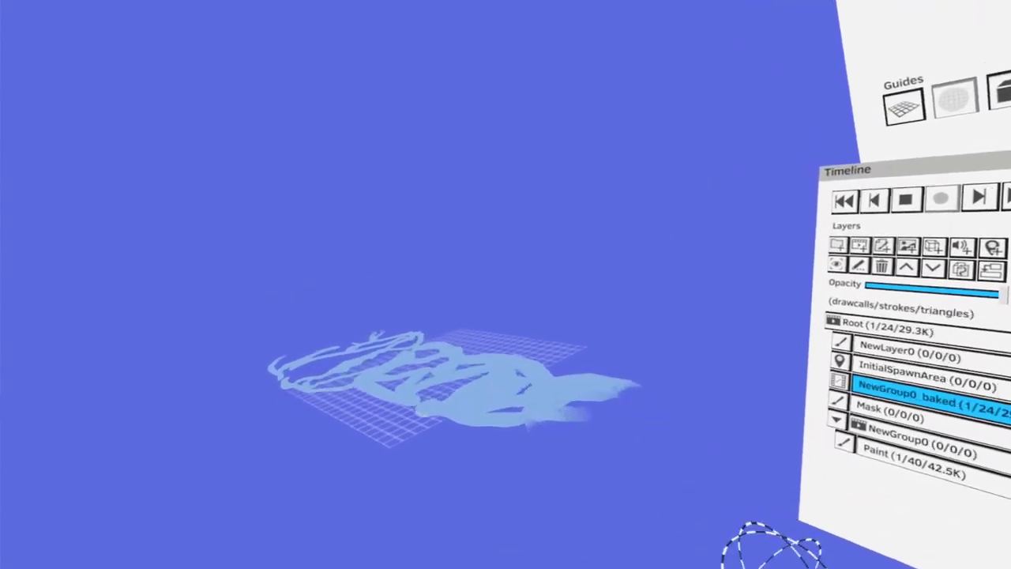
mouse_move(661, 508)
middle_mouse_down()
mouse_move(802, 481)
mouse_move(493, 542)
middle_mouse_up()
key("space")
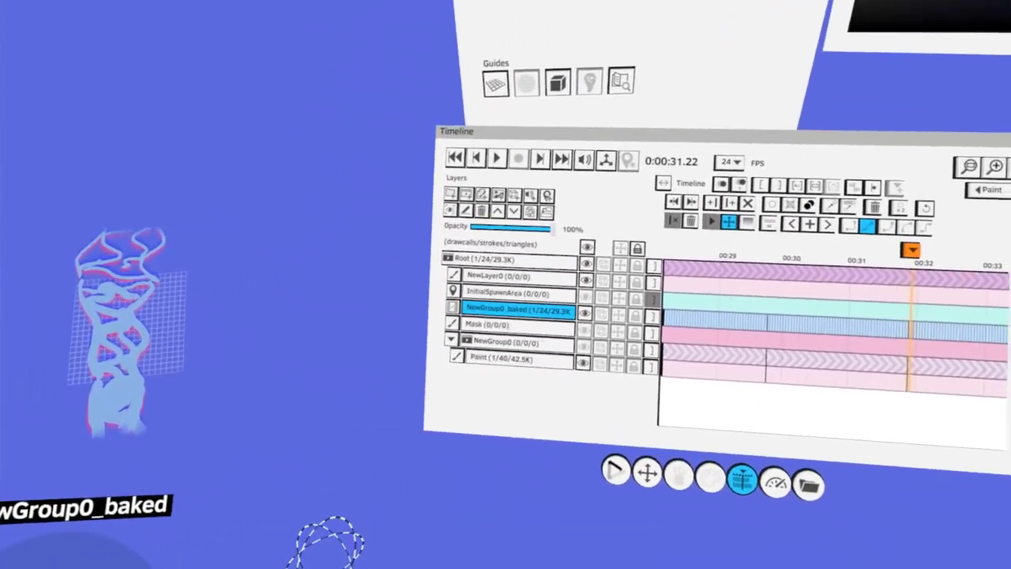
Delete the NewGroup0 sequence and the NewGroup0_baked layer
left_click(510, 343)
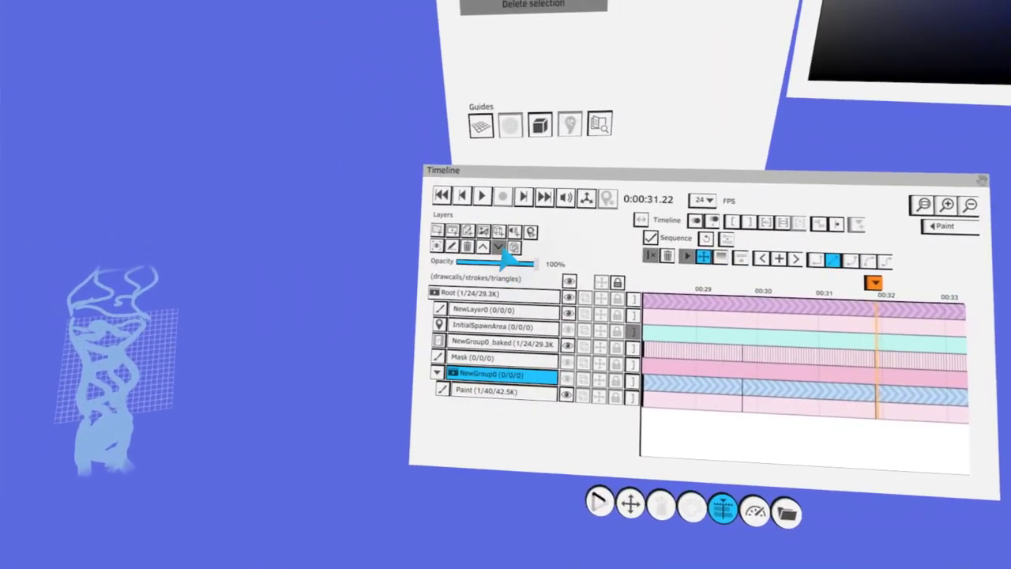
left_click(483, 241)
left_click(504, 334)
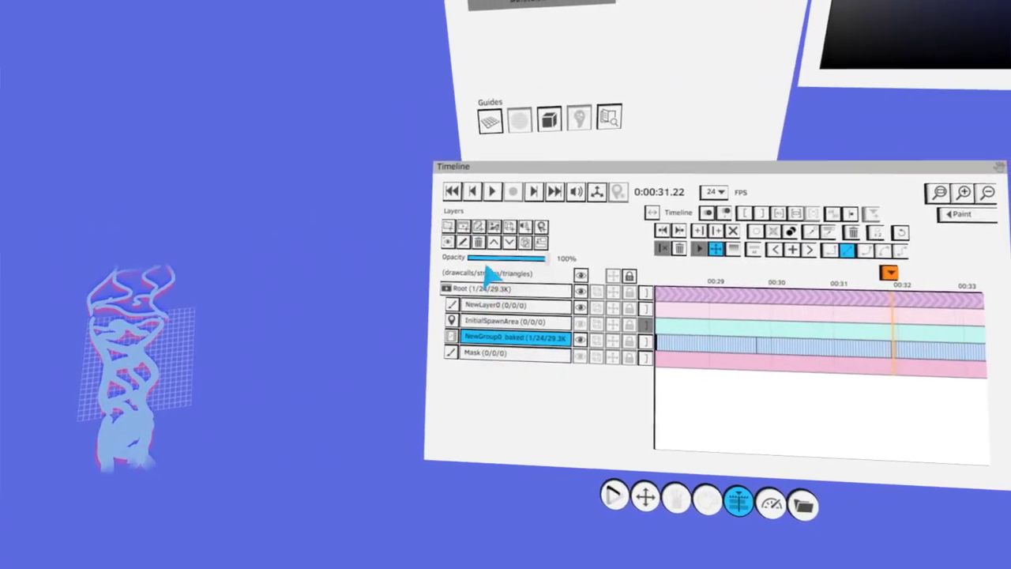
left_click(478, 242)
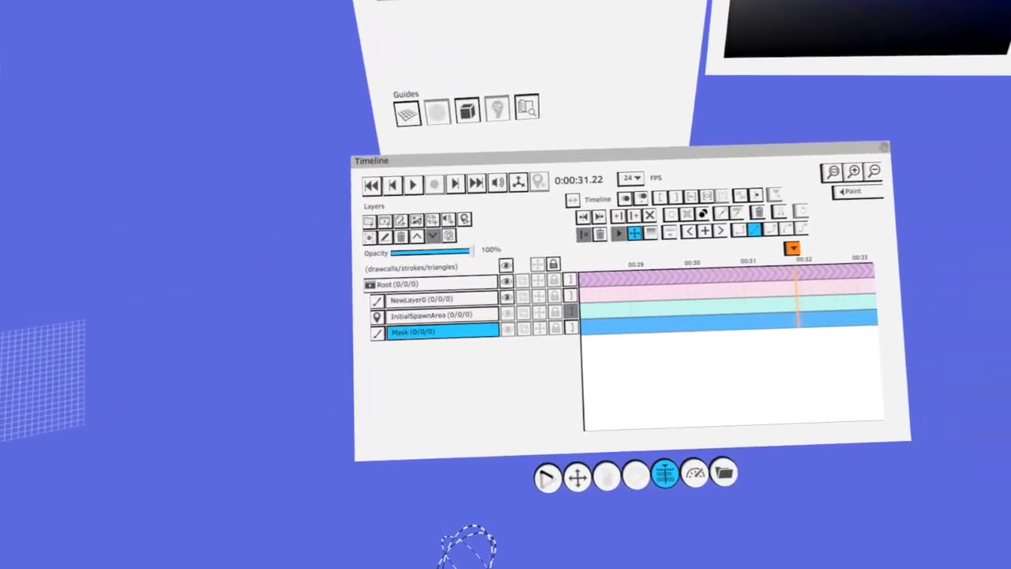
Rename the Mask layer as fire
double_click(443, 332)
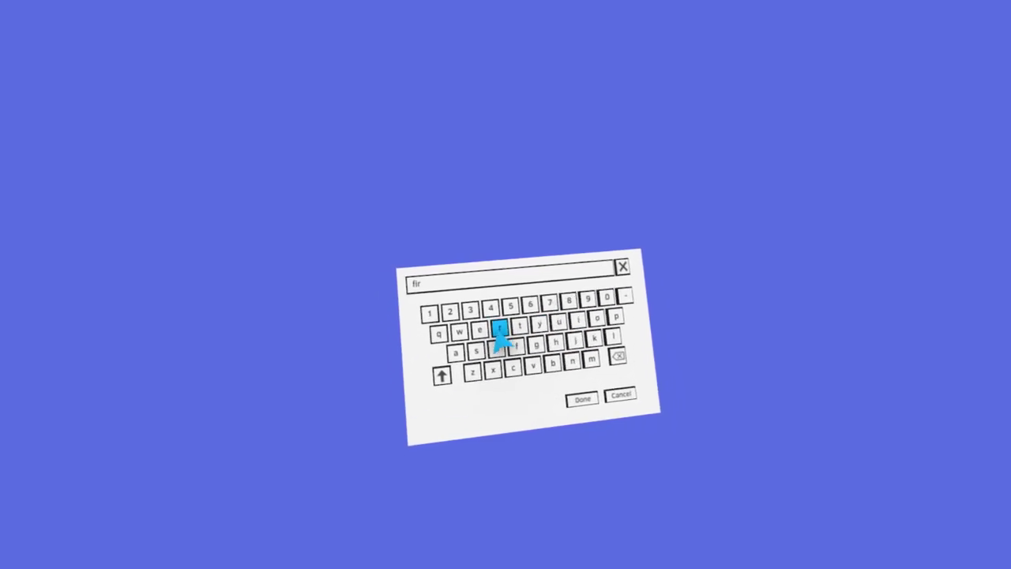
type("fire")
left_click(585, 401)
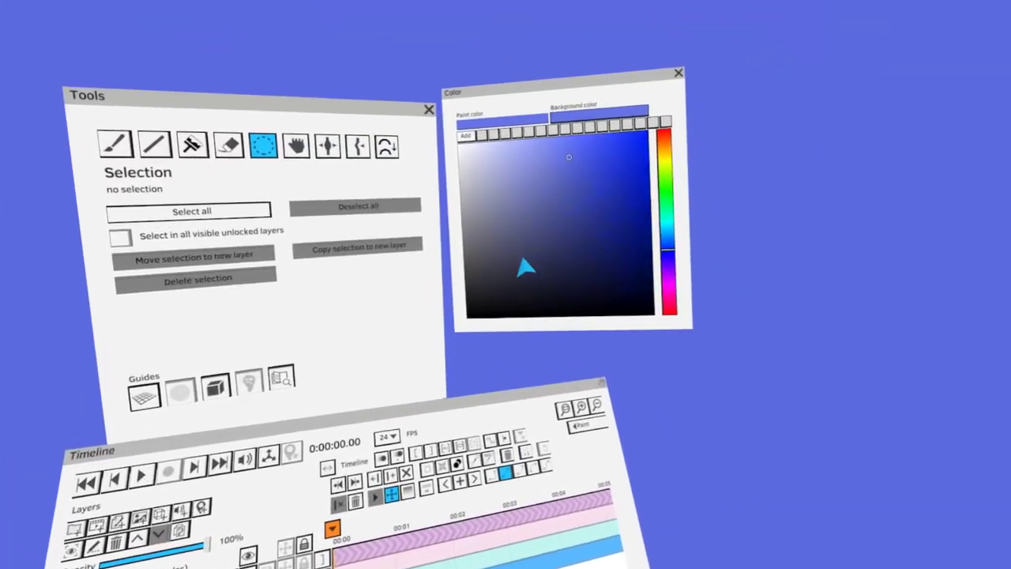
Choose a dark shade with an orange hue and set the background to a very dark brown
left_click(496, 305)
left_click(589, 201)
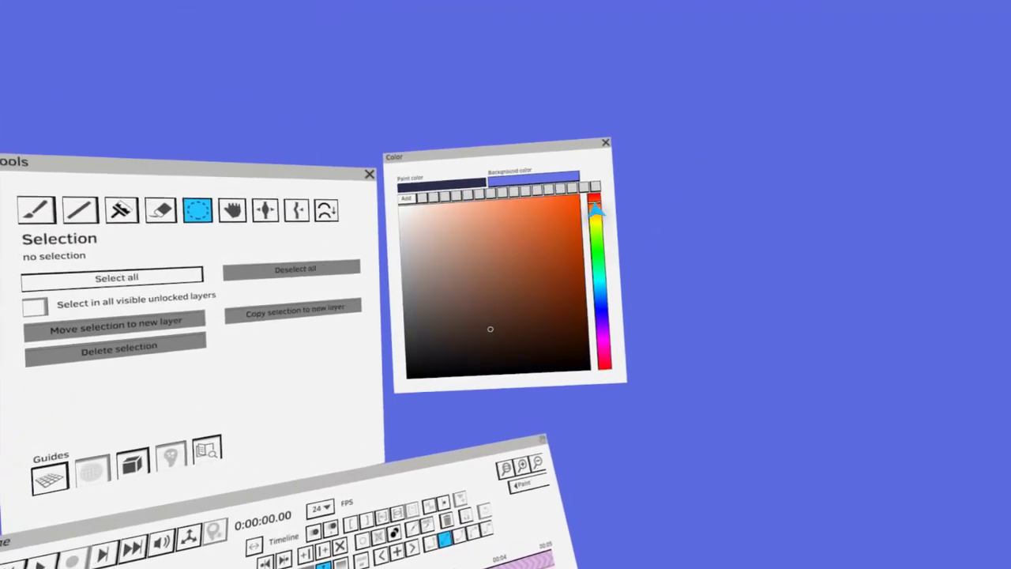
left_click(563, 172)
left_click(550, 262)
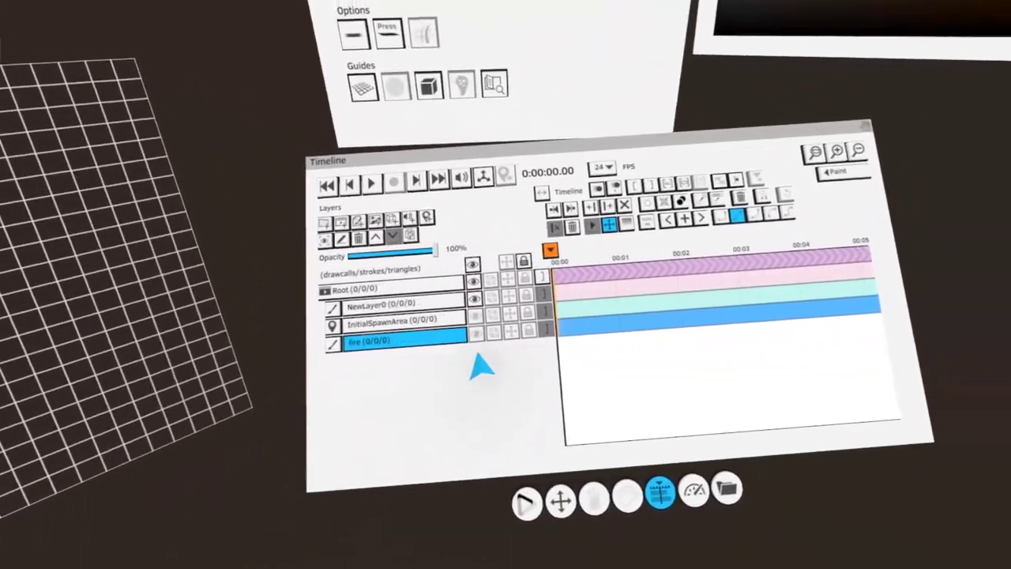
Make the fire layer visible and draw a thick vertical orange stroke spanning the height of the grid
left_click(484, 338)
left_click_drag(479, 374, 524, 329)
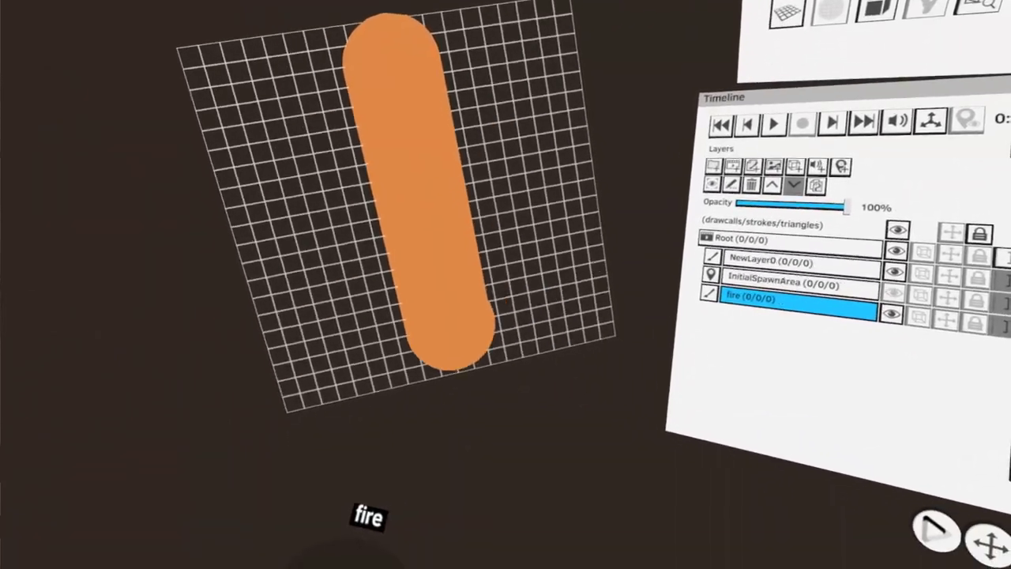
left_click_drag(448, 337, 460, 377)
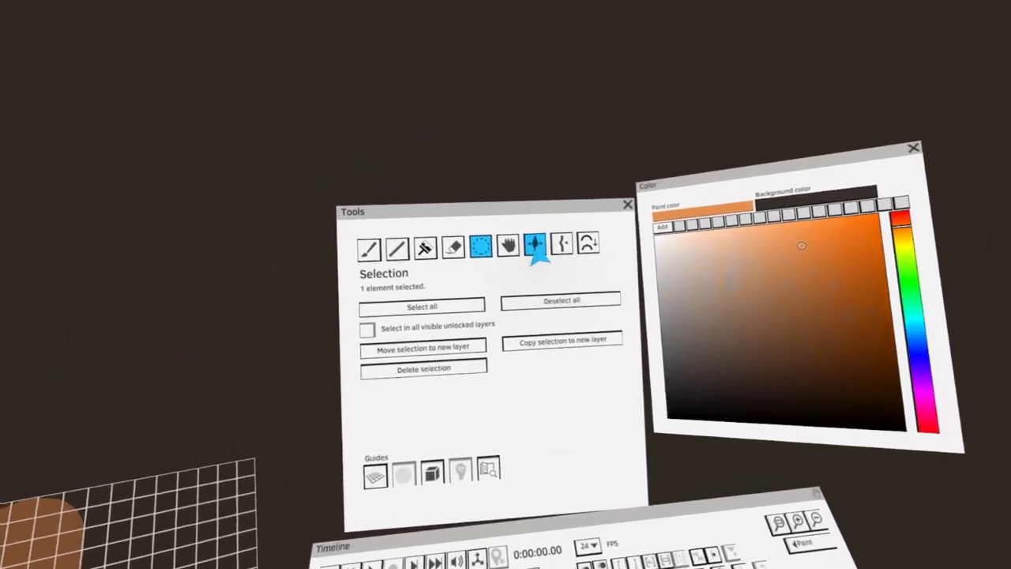
Widen the orange stroke at intervals along its length to give it a wavy flame outline
left_click(536, 246)
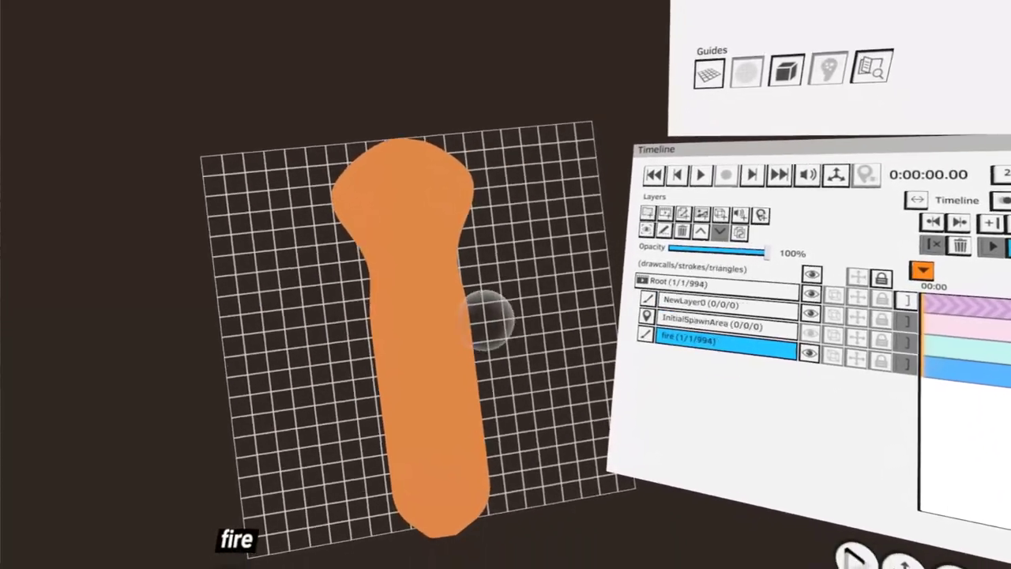
mouse_move(481, 321)
left_mouse_down()
mouse_move(492, 300)
mouse_move(524, 361)
left_mouse_up()
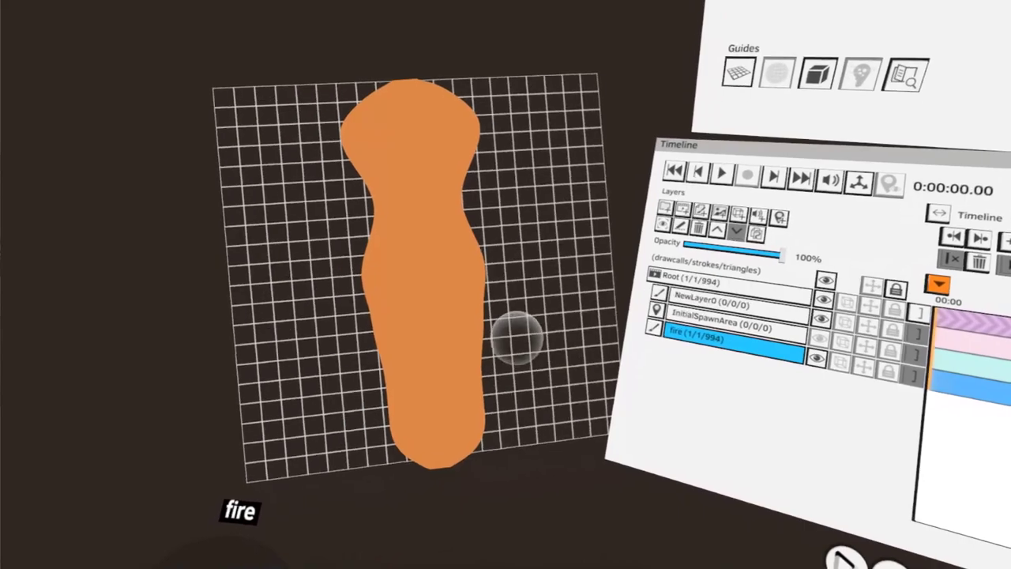
mouse_move(513, 331)
left_mouse_down()
mouse_move(506, 338)
mouse_move(510, 308)
left_mouse_up()
left_click_drag(506, 358, 512, 351)
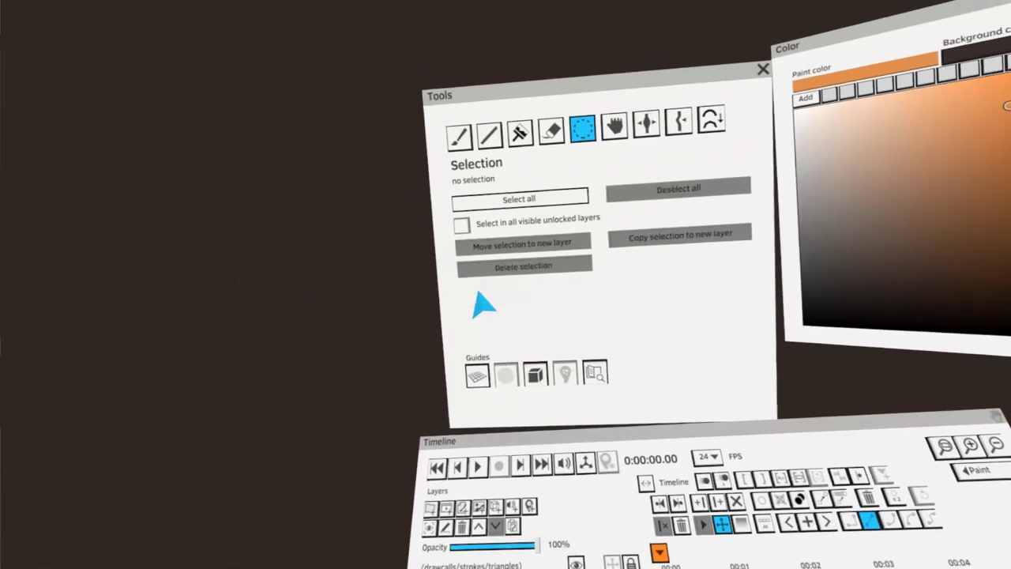
Add small curled flame tongues along the sides of the orange shape and undo the last stroke
left_click(526, 151)
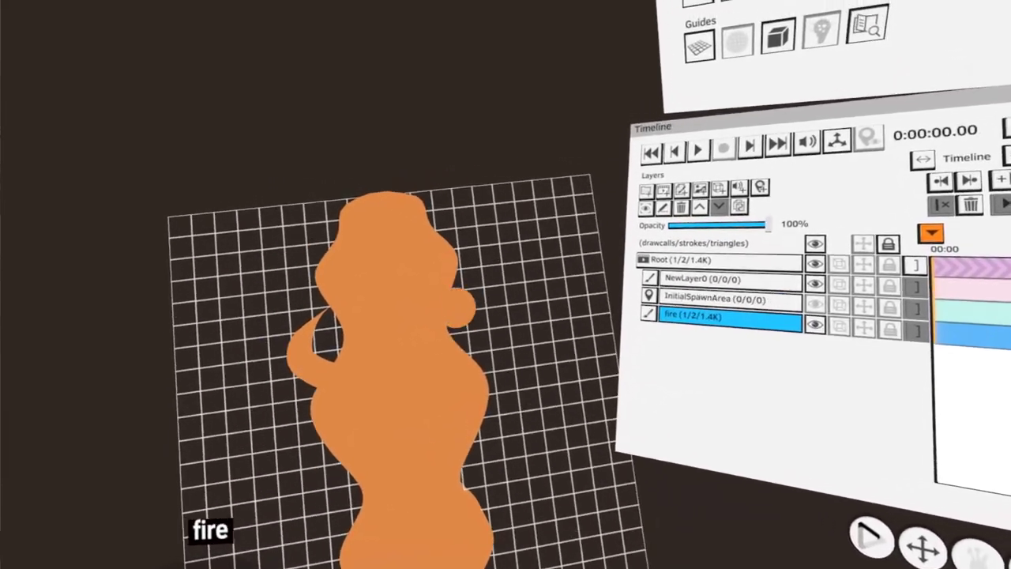
mouse_move(458, 305)
left_mouse_down()
mouse_move(474, 254)
mouse_move(515, 212)
left_mouse_up()
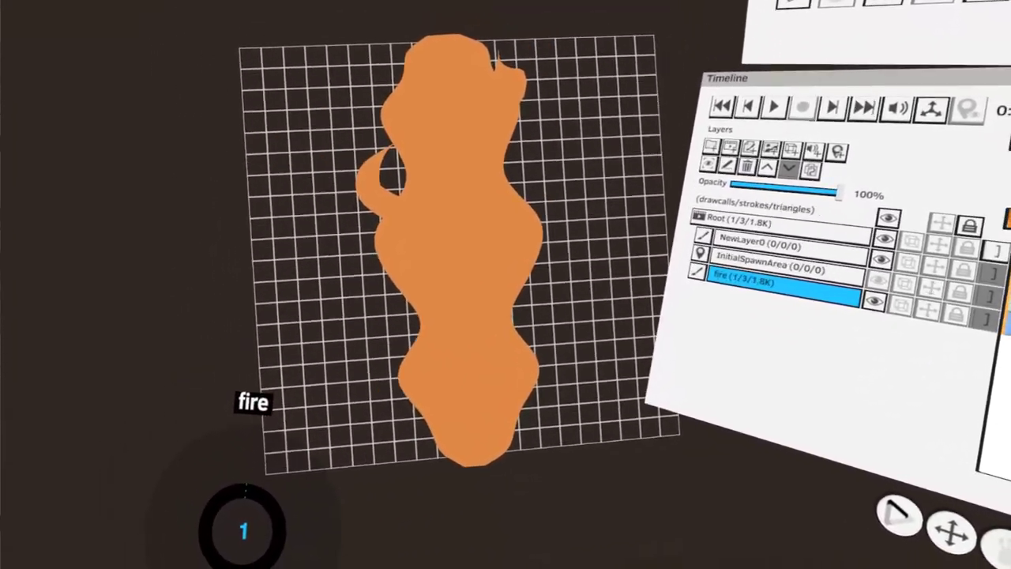
left_click_drag(510, 86, 492, 119)
left_click_drag(501, 278, 470, 370)
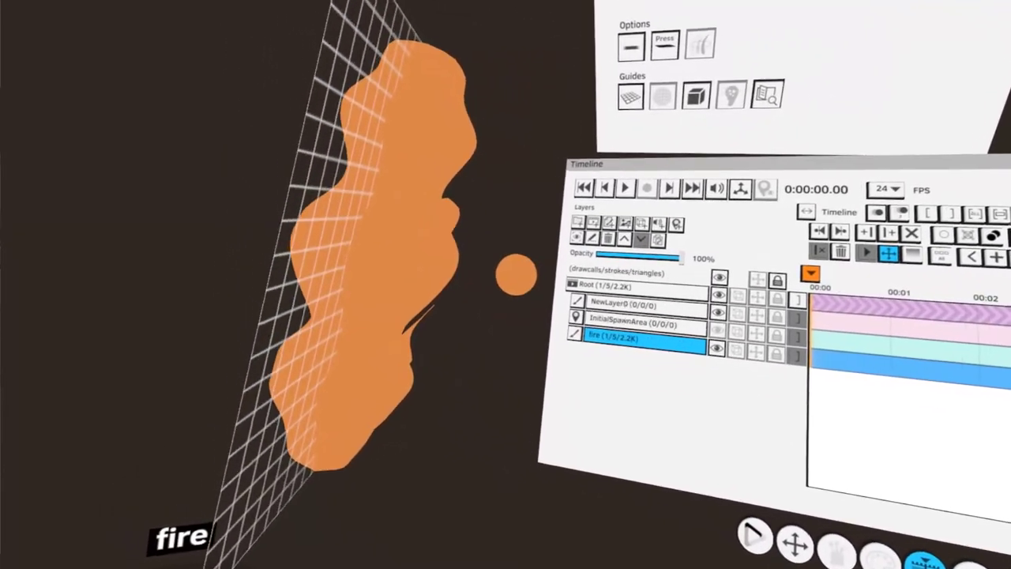
key("ctrl+z")
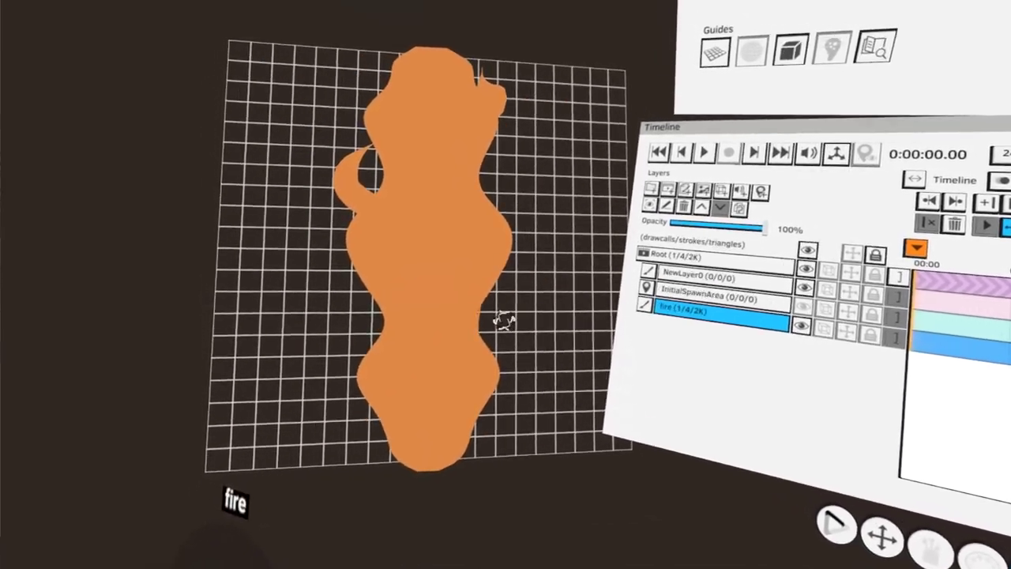
Paint further orange flame strokes around the fire shape, working from its other sides
middle_click_drag(545, 271, 514, 356)
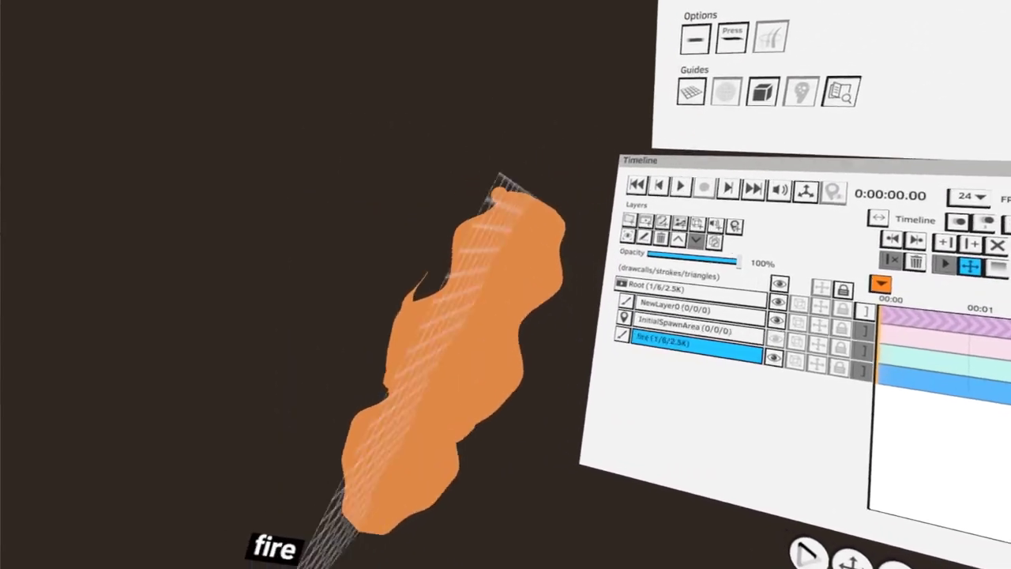
middle_click_drag(498, 190, 451, 289)
left_click_drag(451, 290, 490, 229)
middle_click_drag(490, 229, 415, 348)
left_click_drag(478, 162, 471, 206)
mouse_move(438, 308)
middle_mouse_down()
mouse_move(506, 372)
mouse_move(507, 408)
middle_mouse_up()
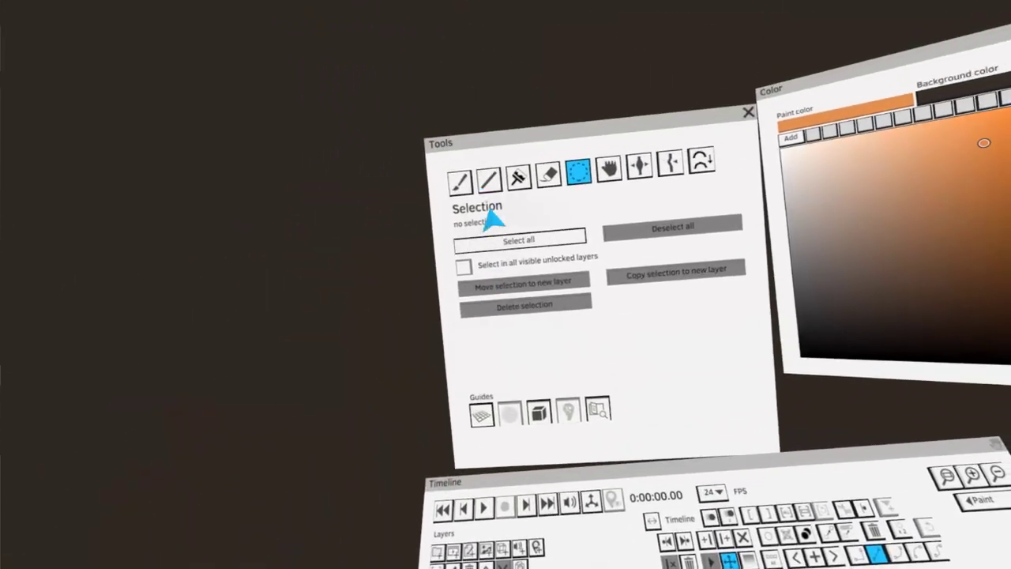
Paint short red-orange marker lines with the Paint tool on the grid's upper and lower edges beside the fire
left_click(460, 182)
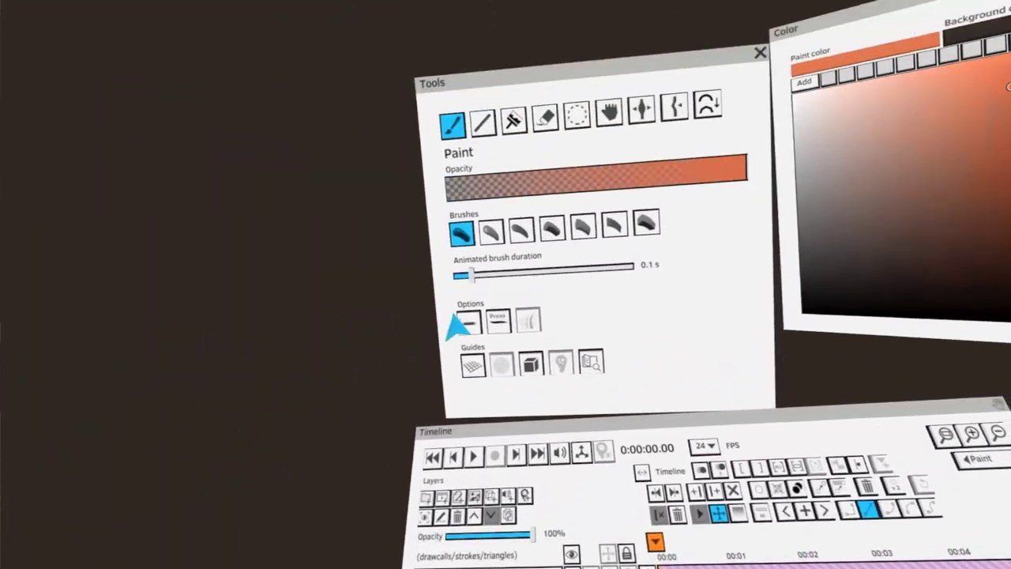
left_click(513, 188)
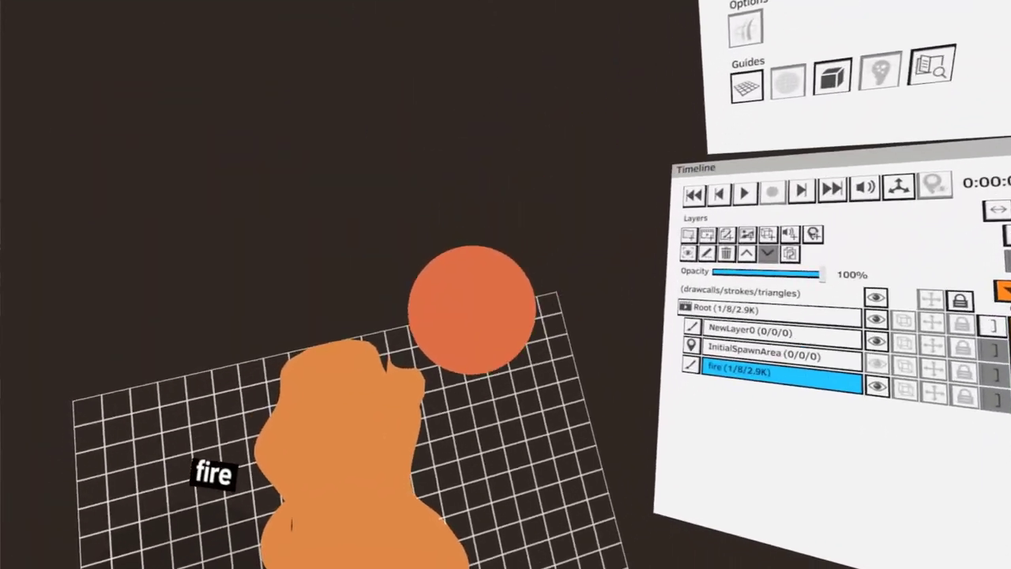
mouse_move(430, 289)
left_mouse_down()
mouse_move(481, 260)
mouse_move(485, 243)
left_mouse_up()
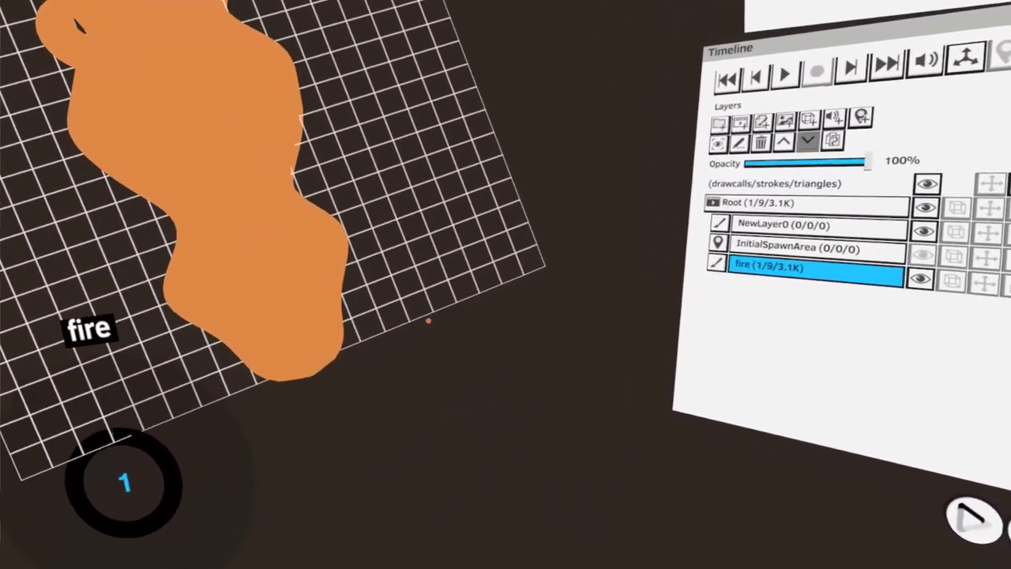
mouse_move(405, 318)
left_mouse_down()
mouse_move(414, 297)
mouse_move(440, 291)
left_mouse_up()
mouse_move(440, 292)
middle_mouse_down()
mouse_move(593, 440)
mouse_move(573, 418)
middle_mouse_up()
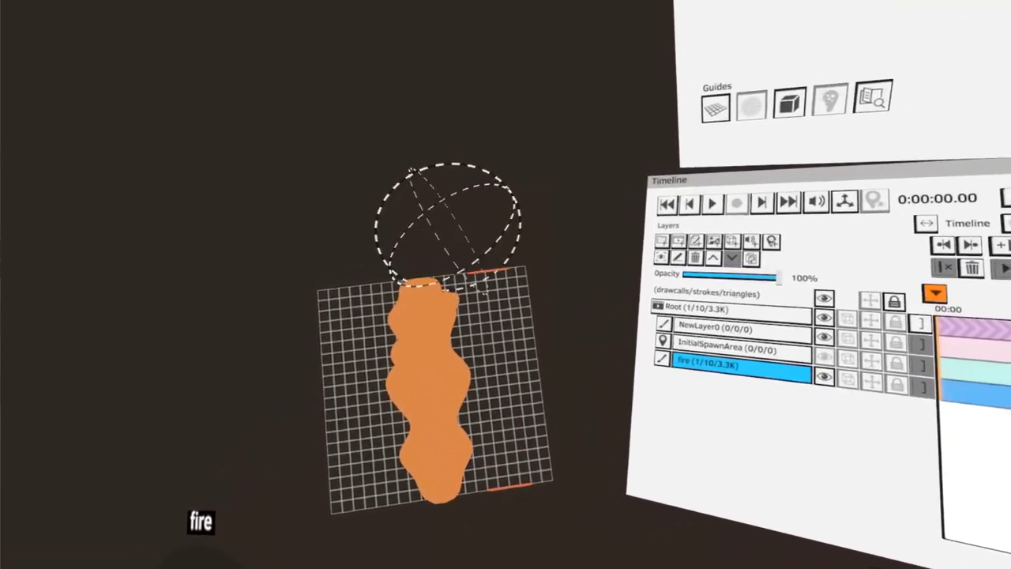
Stack two copies of the fire segment above the original, matching the marker lines, and move the whole column down to centre on the grid
left_click(404, 350)
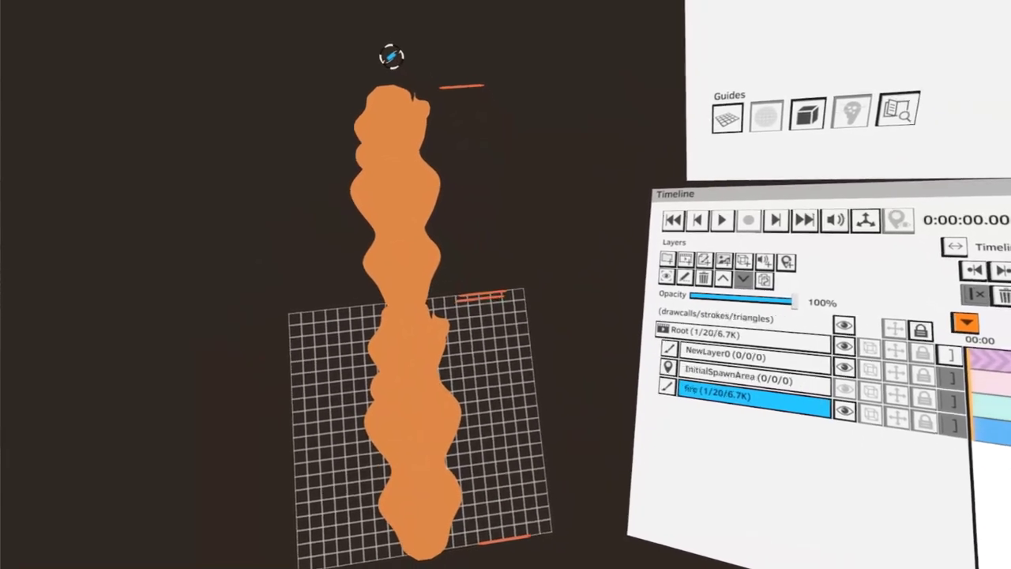
left_click_drag(385, 44, 379, 30)
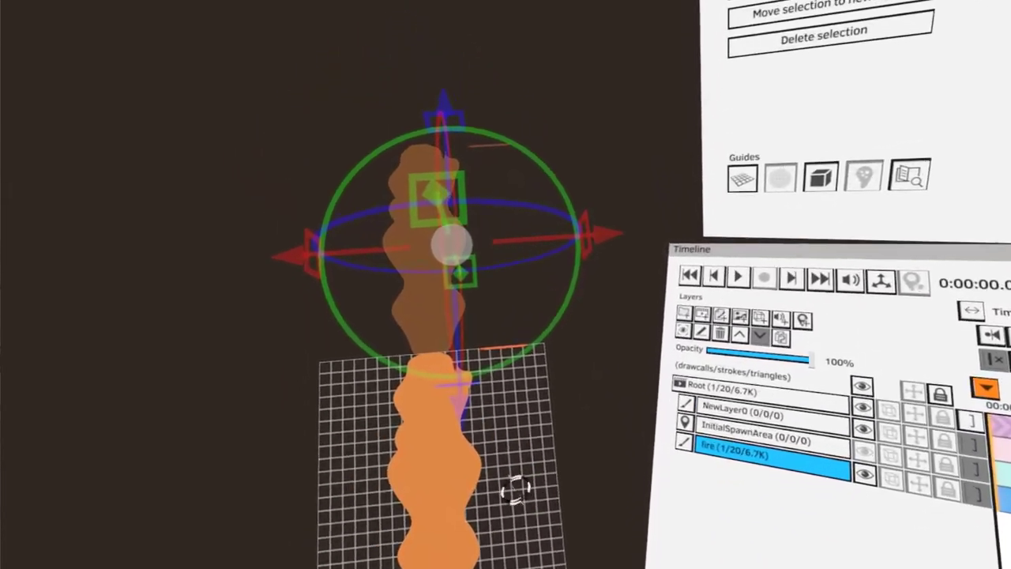
left_click_drag(469, 402, 446, 405)
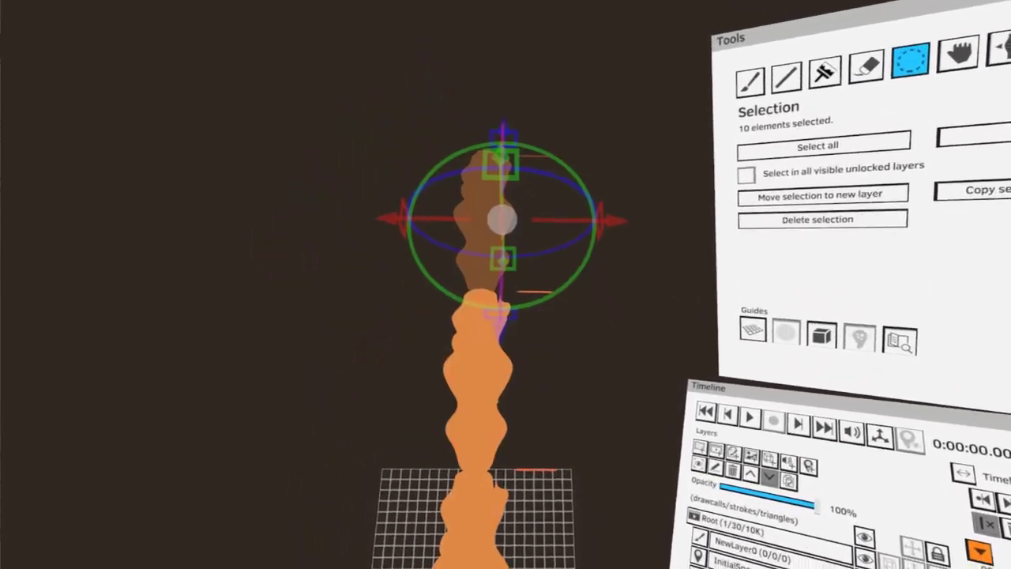
key("Escape")
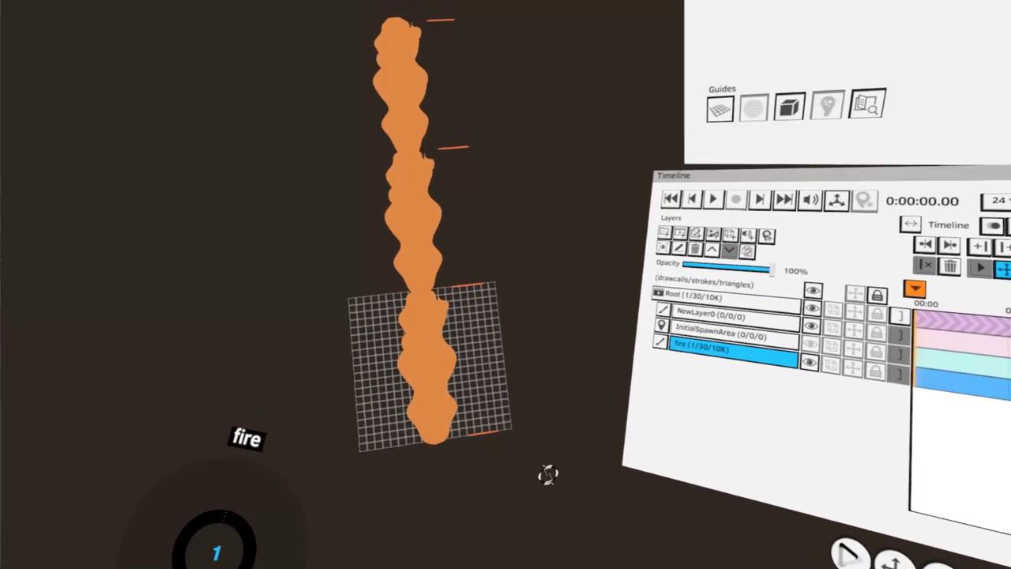
mouse_move(458, 126)
left_mouse_down()
mouse_move(480, 563)
mouse_move(506, 565)
left_mouse_up()
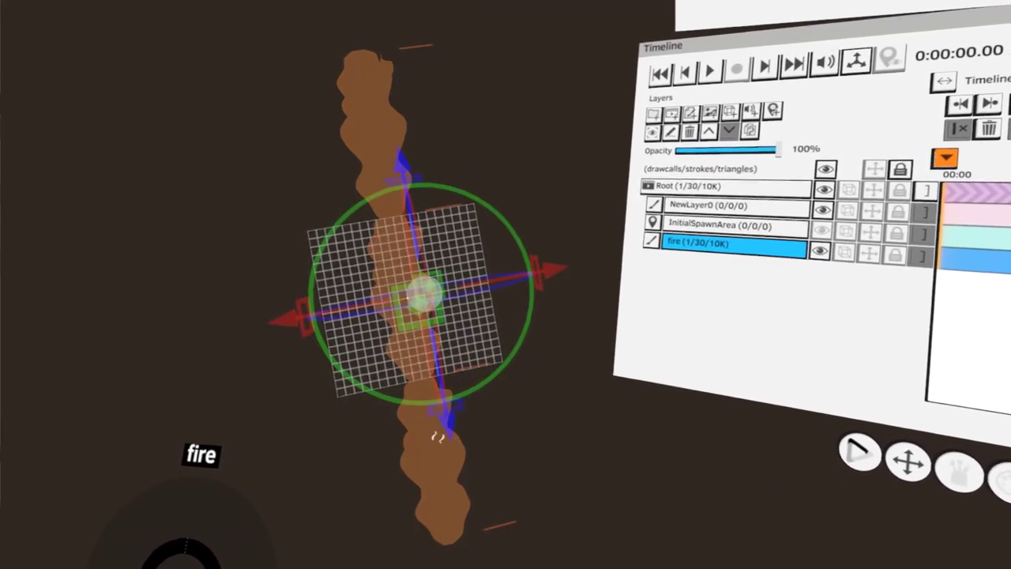
key("Escape")
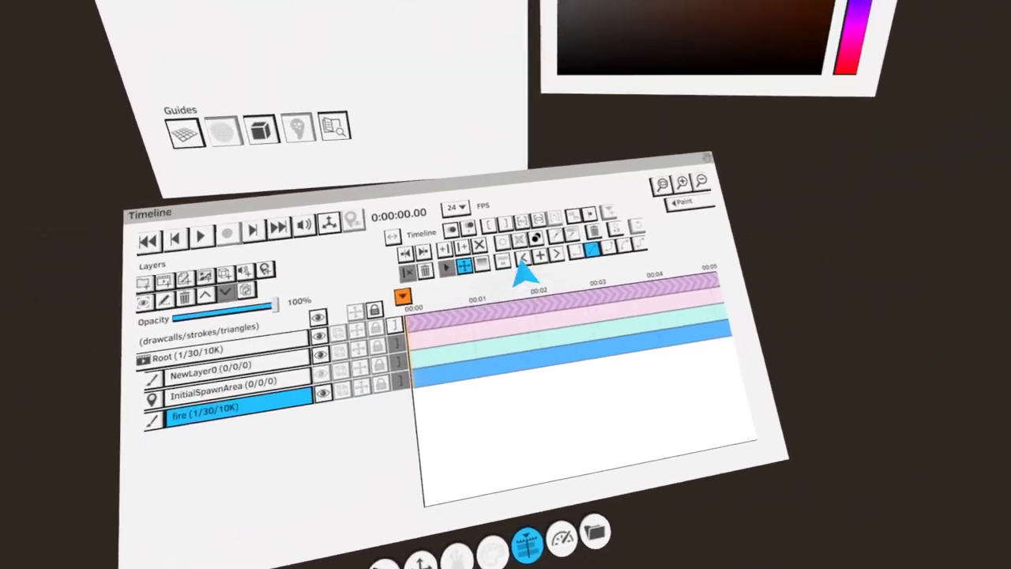
Keyframe the fire layer's transform at the first frame and again at 0:00:00.21 with the flame column moved up one segment
left_click(543, 254)
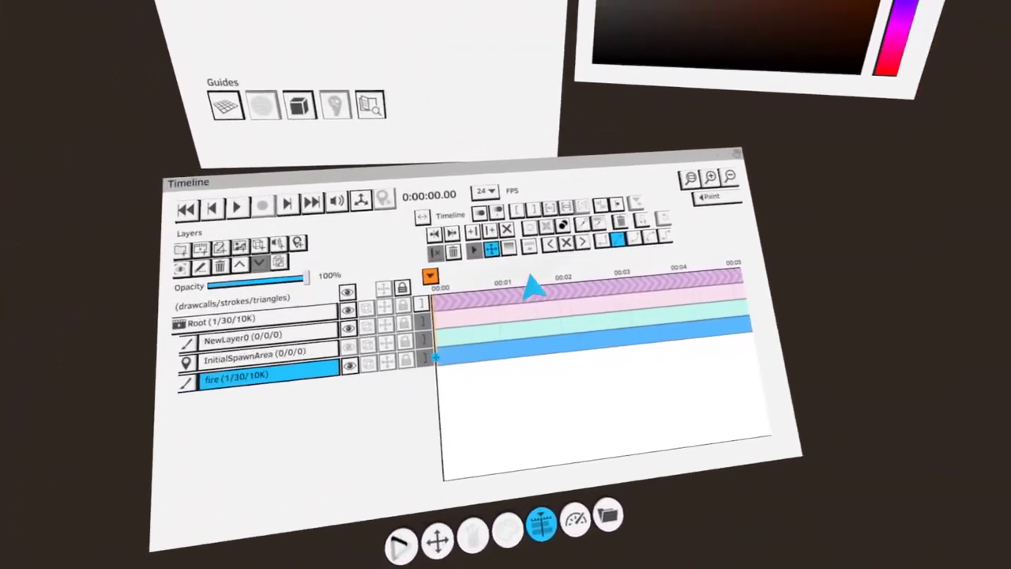
left_click_drag(572, 329, 563, 332)
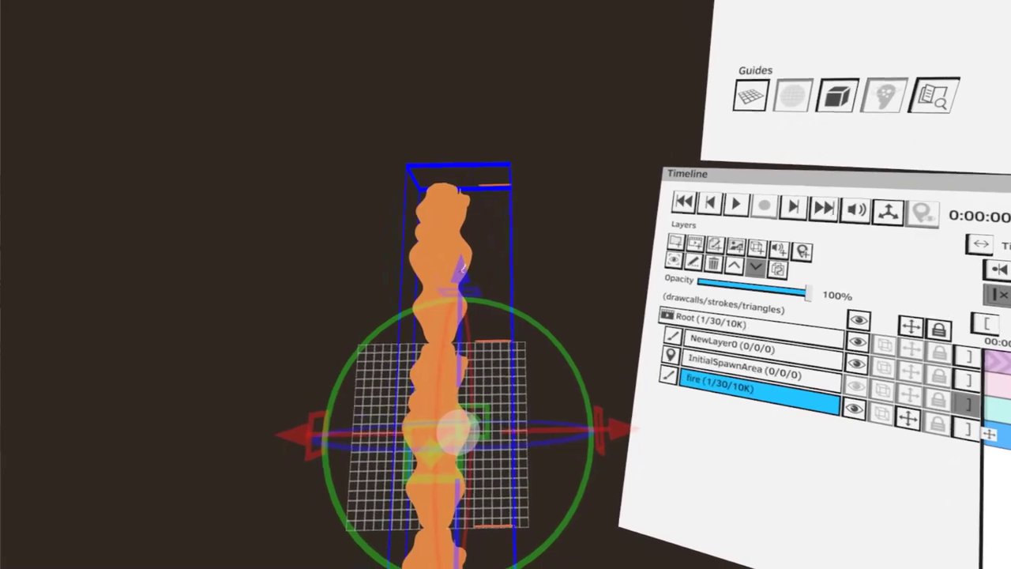
left_click_drag(435, 237, 388, 67)
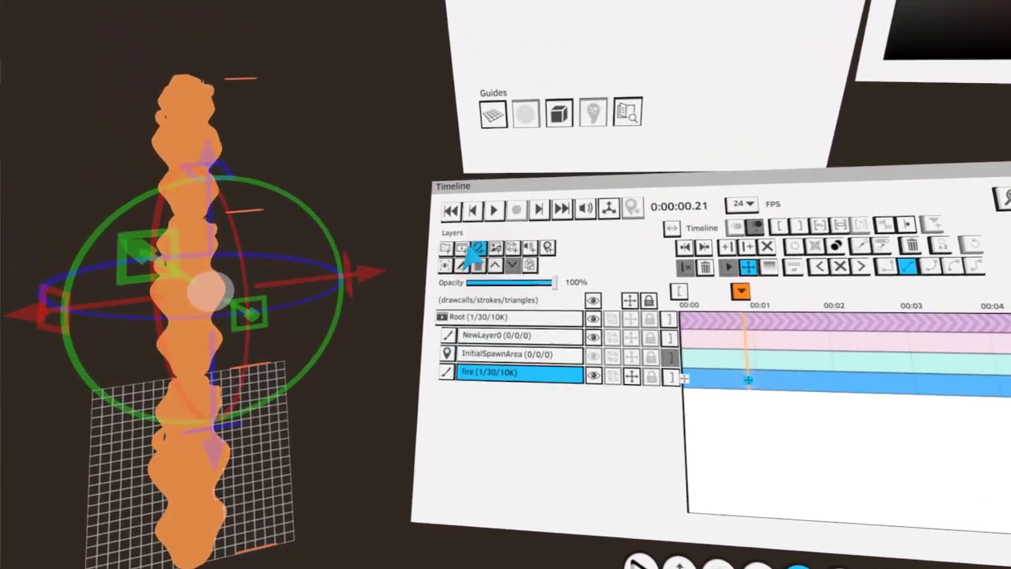
Create a new group above the fire layer and nest the fire layer inside it
left_click(464, 236)
left_click(476, 340)
left_click(484, 240)
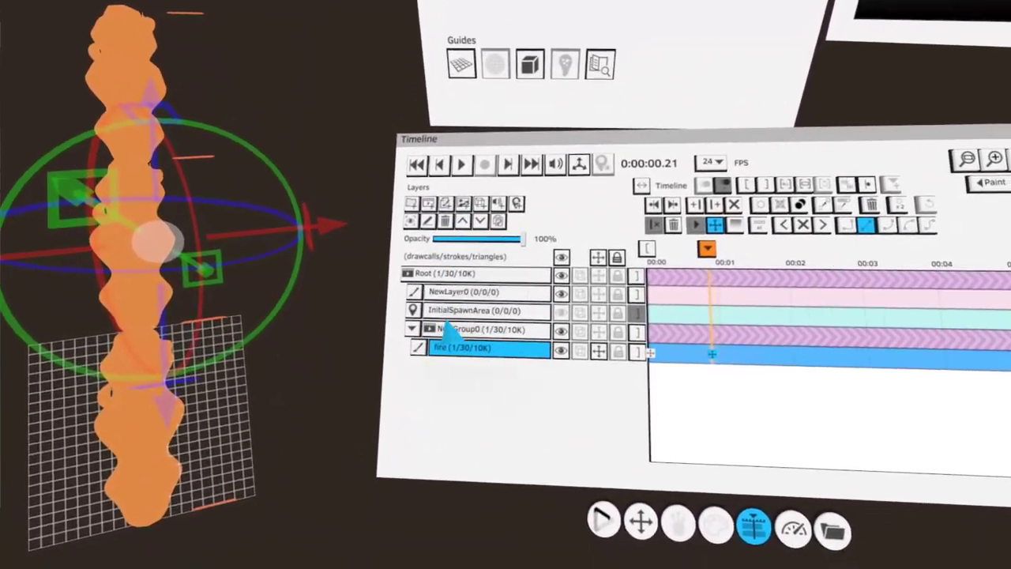
left_click(452, 324)
left_click(479, 333)
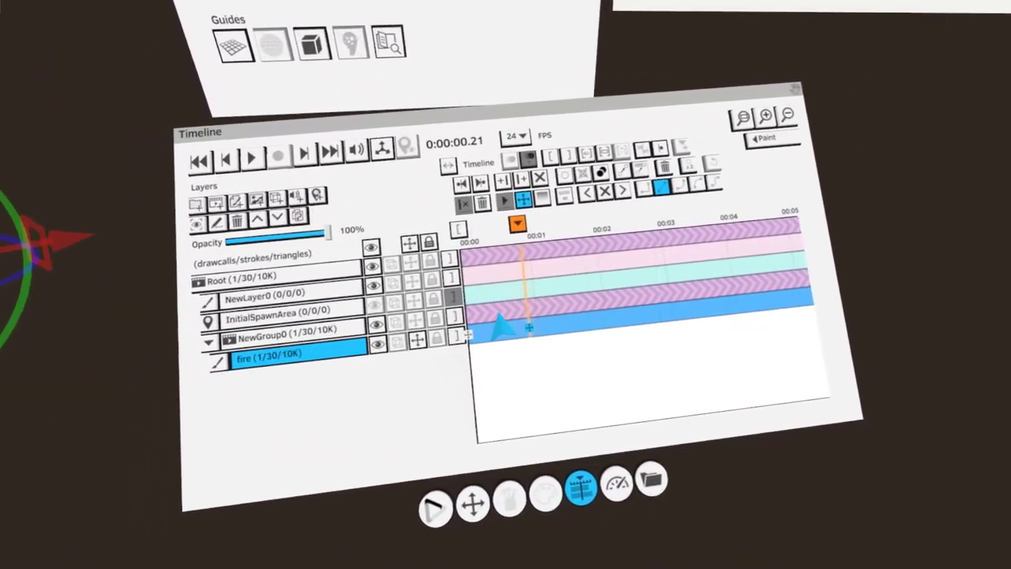
Turn the new group into a looping sequence cut at the fire's second keyframe and play it
left_click(495, 319)
left_click(489, 219)
key("space")
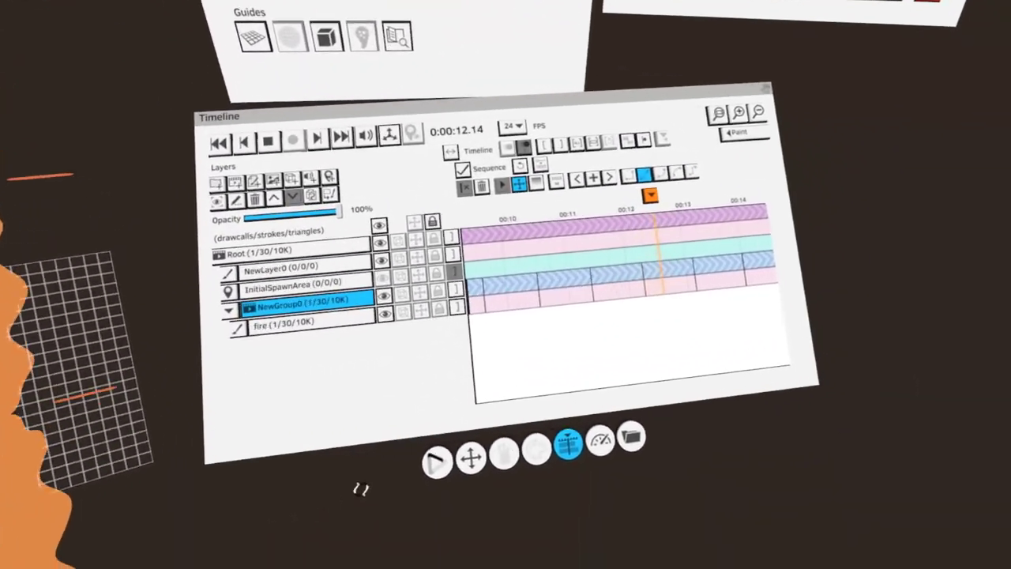
Replay the looping fire from the first frame and step back through its frames to check how seamlessly it repeats
left_click(502, 299)
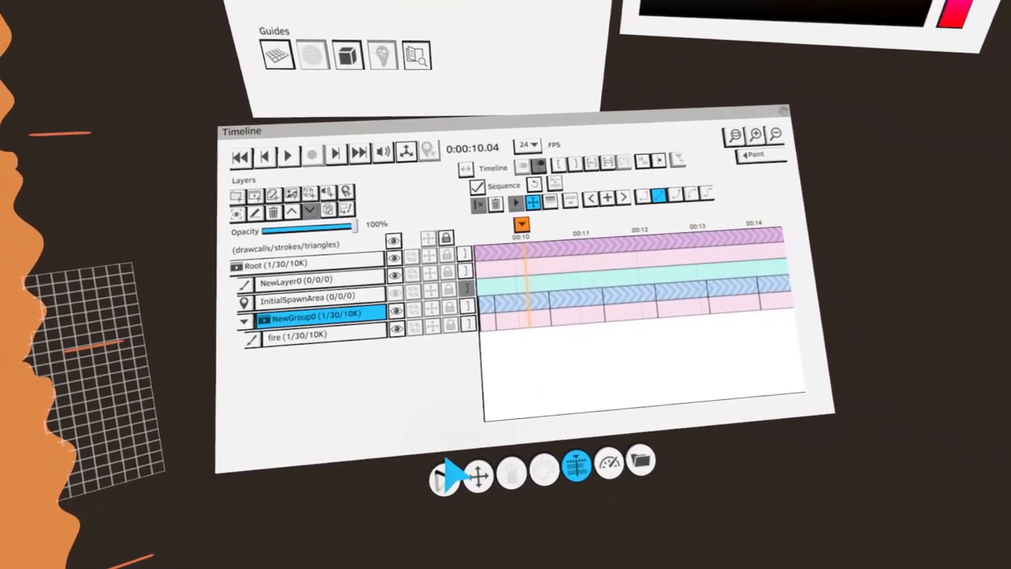
key("Home")
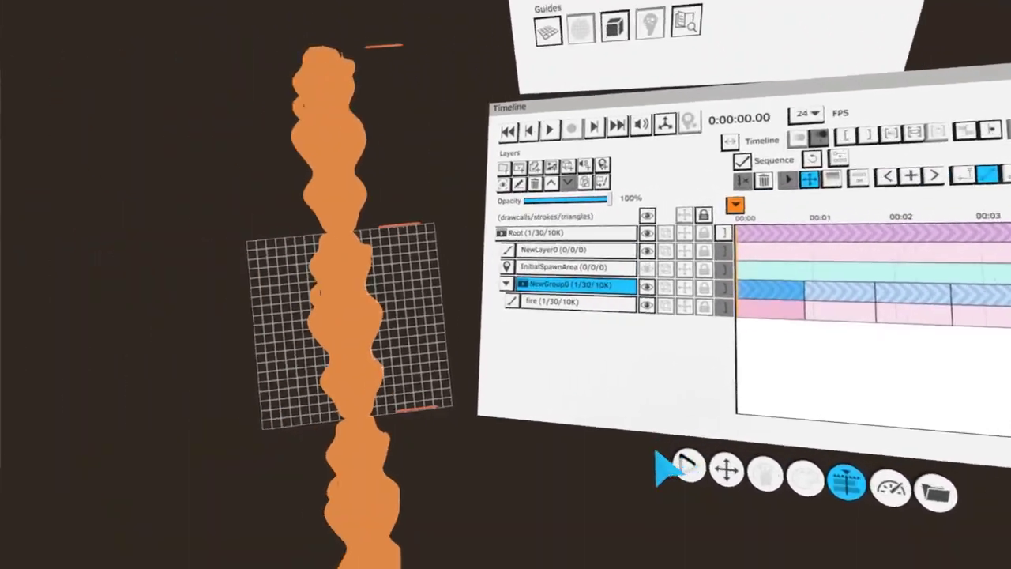
key("space")
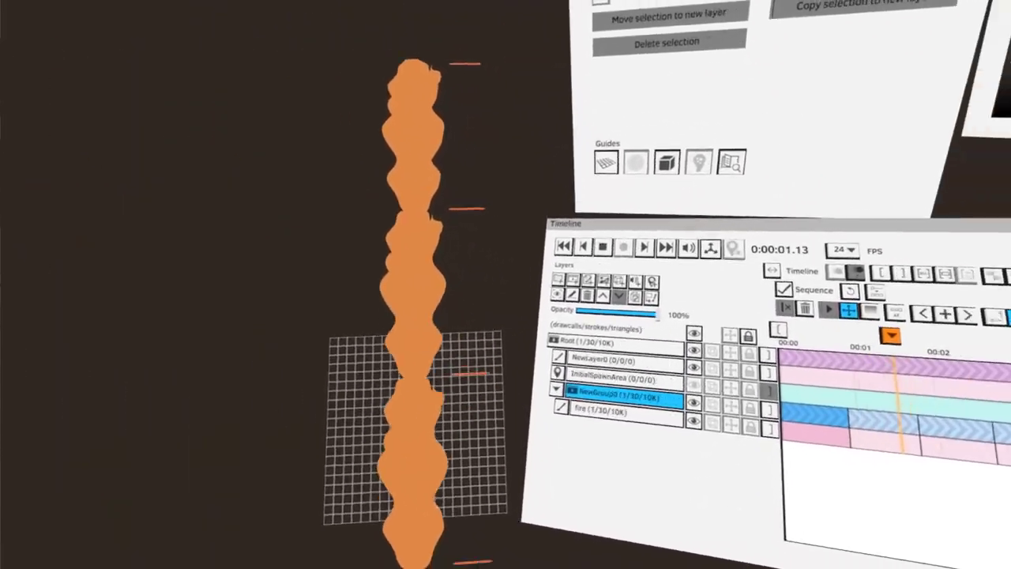
key("space")
left_click(545, 360)
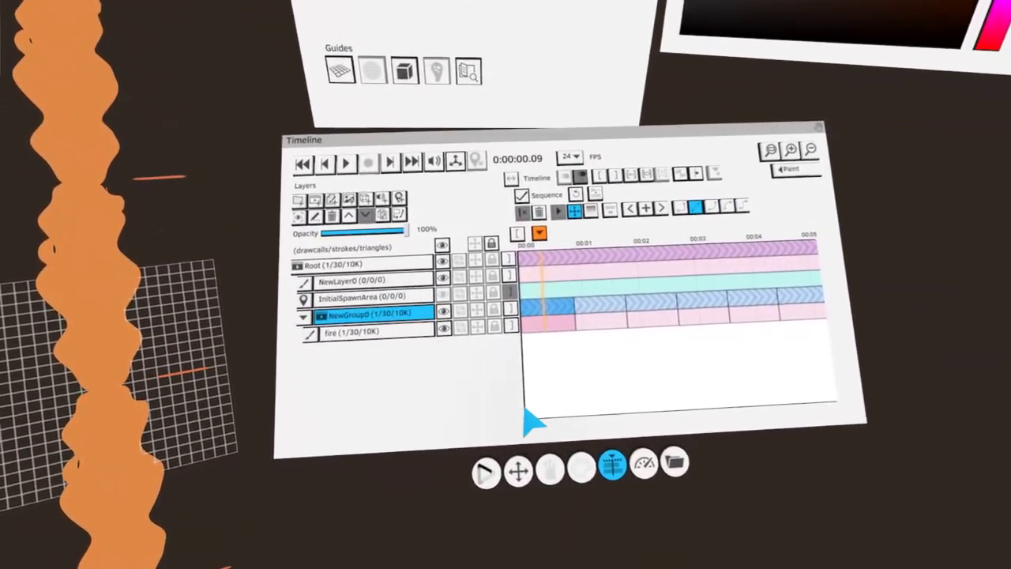
key("Left")
key("Left")
key("Left")
key("Left")
key("Left")
key("Left")
key("Left")
key("Left")
key("Left")
key("space")
key("space")
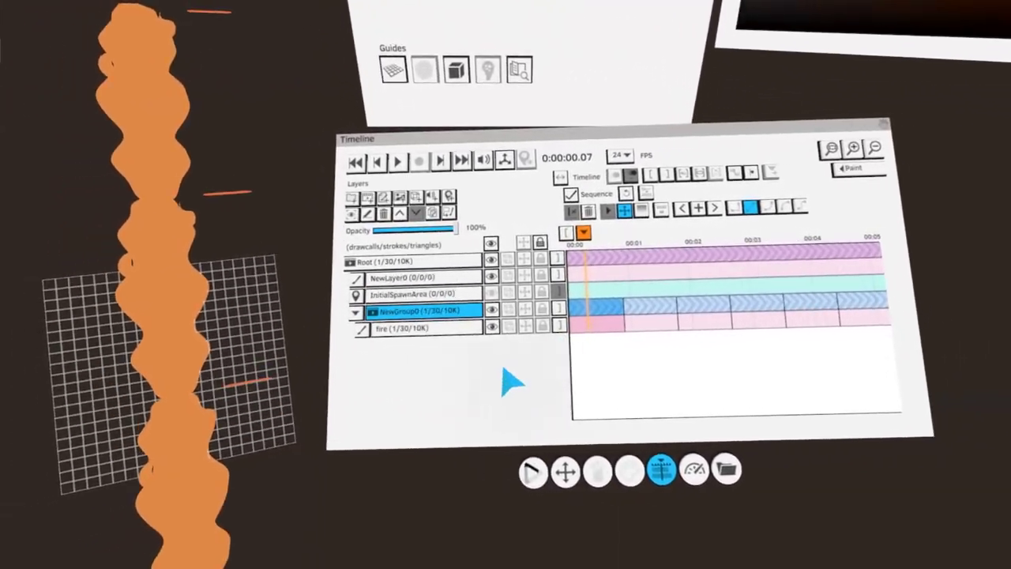
Bake the NewGroup0 sequence into a frame-by-frame layer and hide the original group
left_click(540, 316)
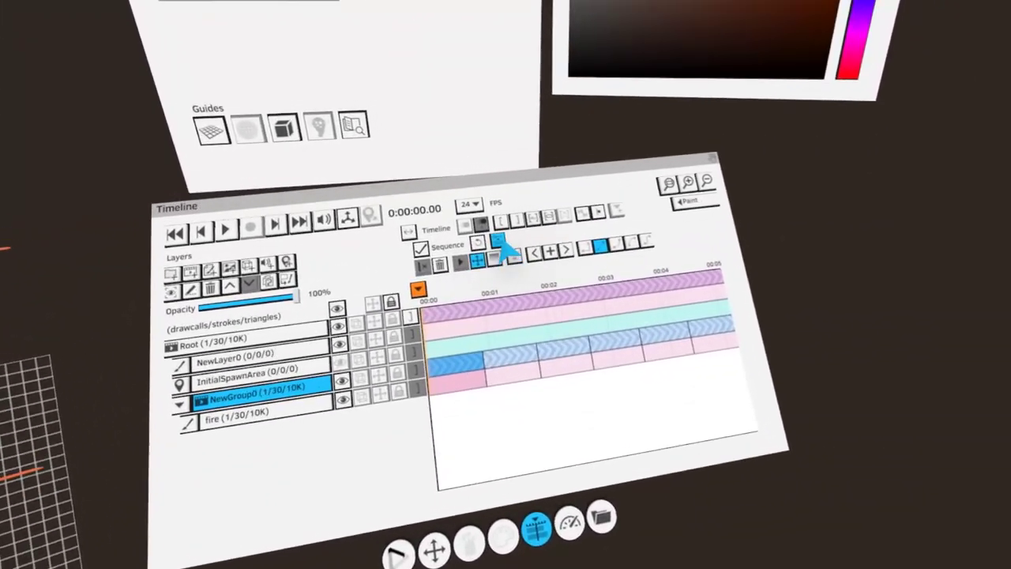
left_click(594, 256)
left_click(540, 332)
left_click(475, 313)
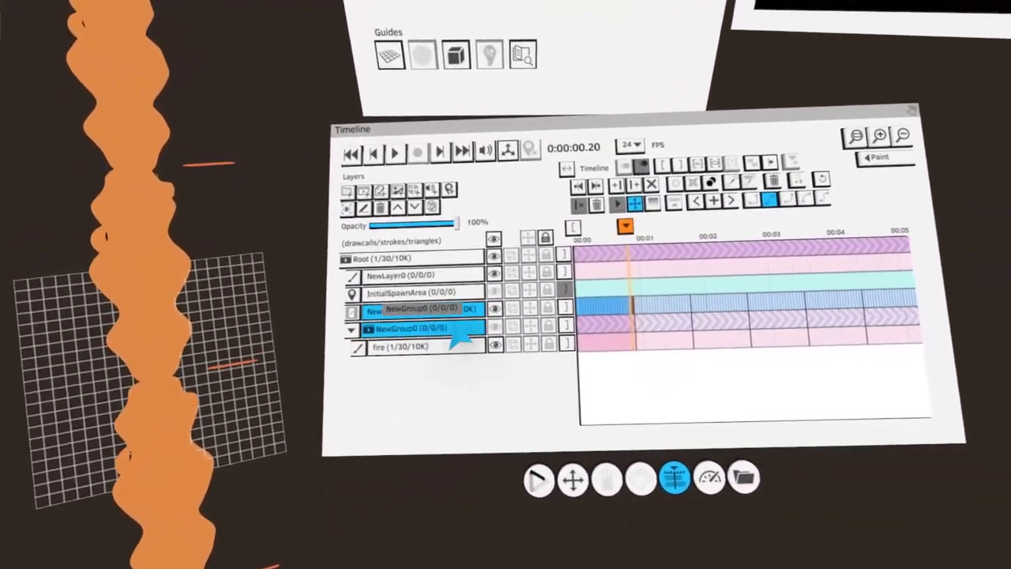
Play the baked fire loop from its first frame with the Eraser active
key("space")
key("Home")
key("space")
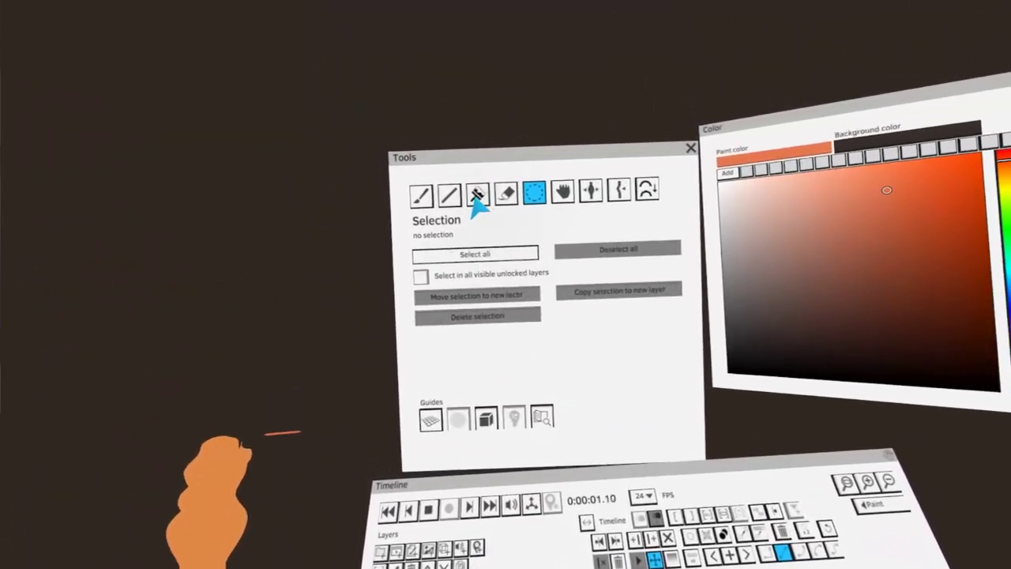
left_click(522, 196)
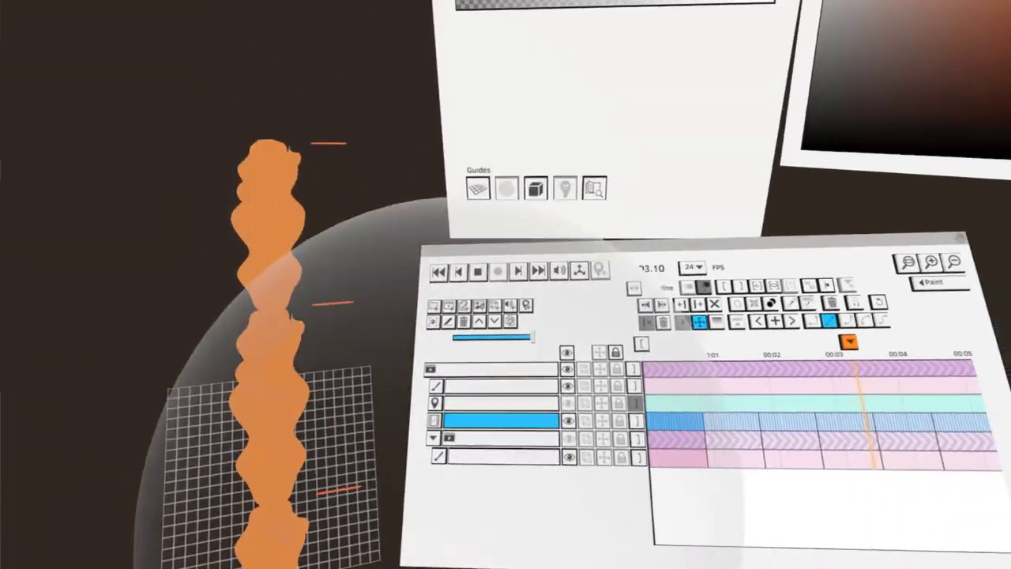
key("space")
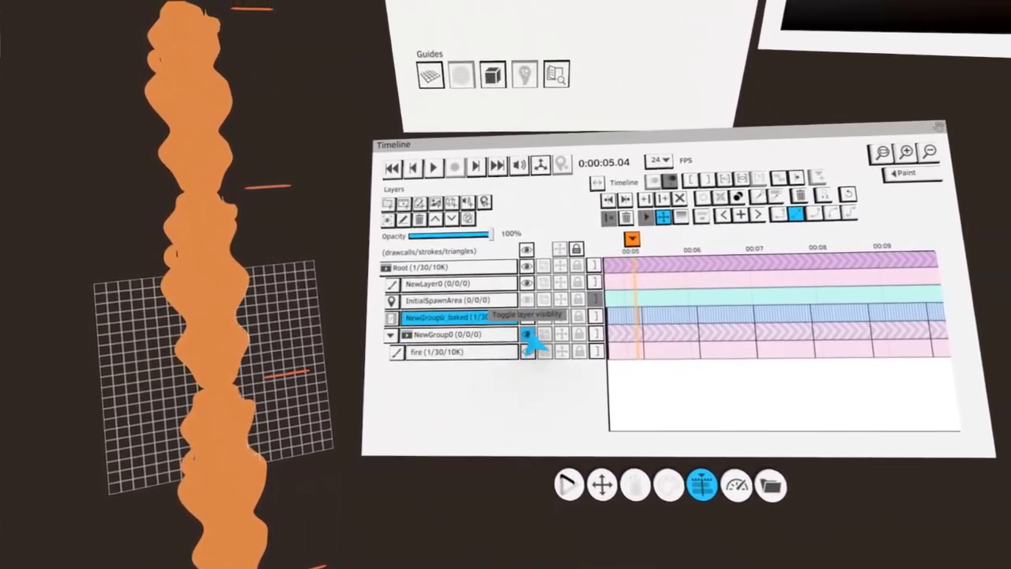
Discard the baked layer, show NewGroup0 again, and delete the marker lines beside the flames from the fire layer
left_click(528, 333)
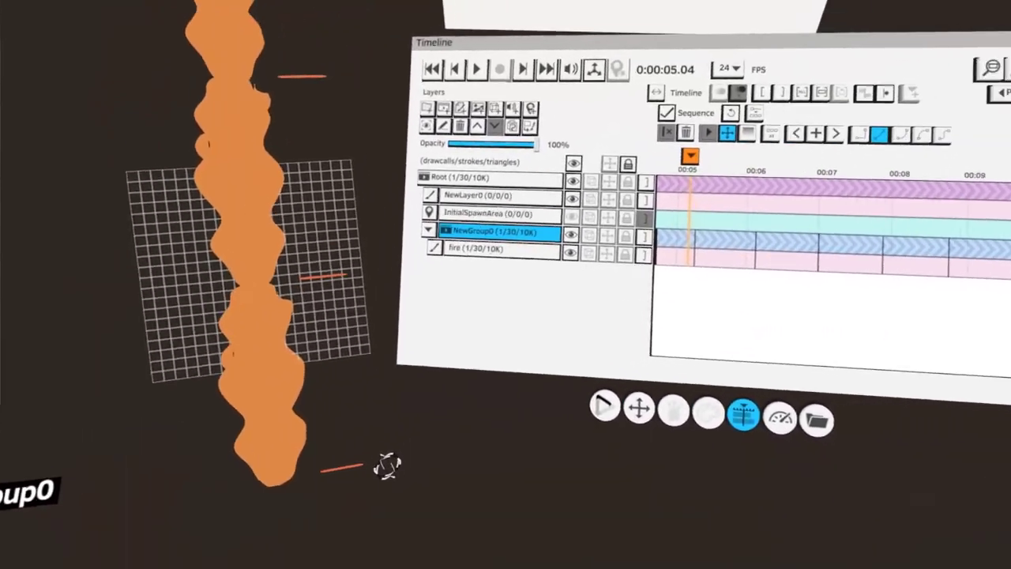
left_click(501, 273)
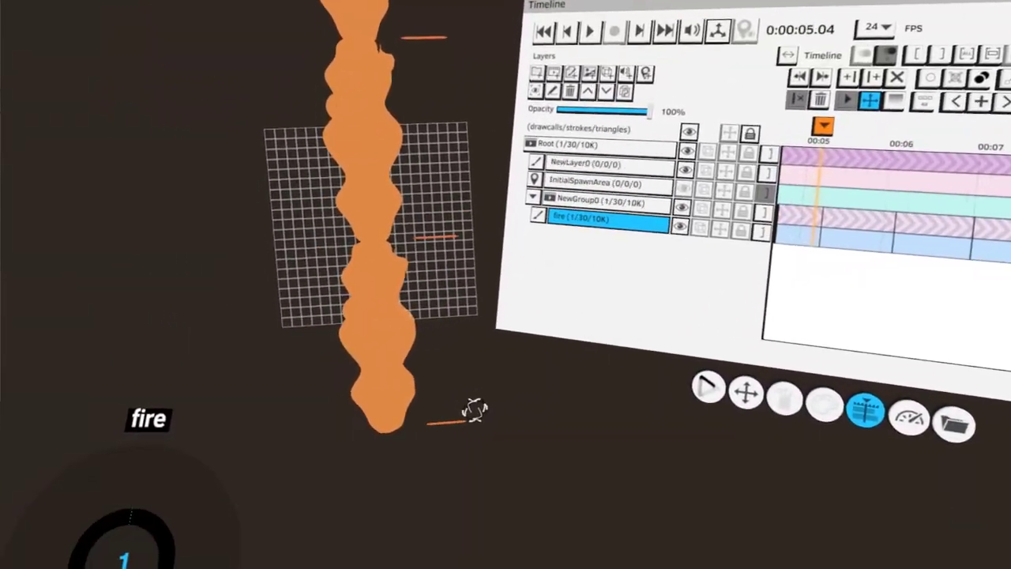
left_click(472, 412)
left_click(491, 278)
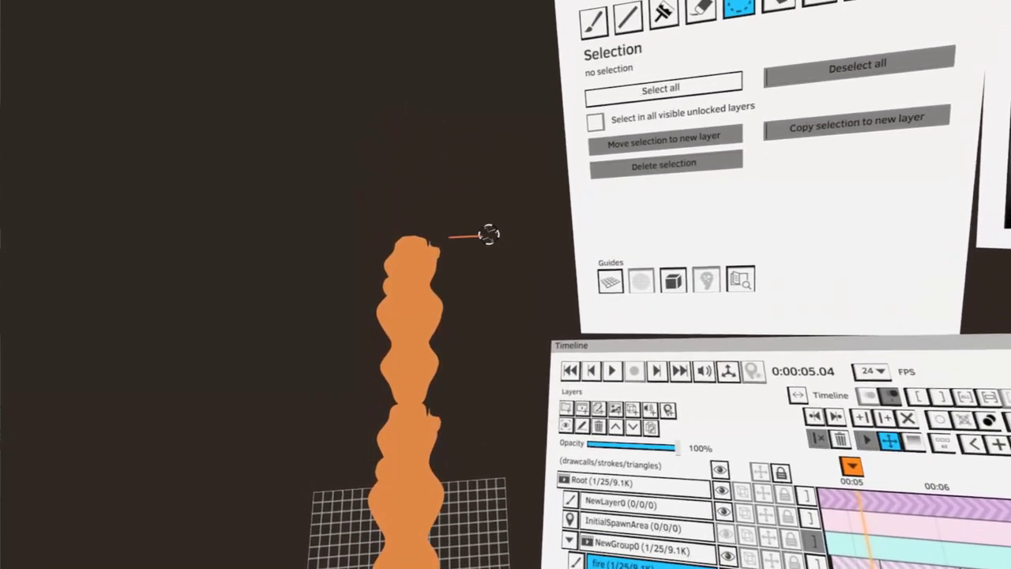
left_click(490, 231)
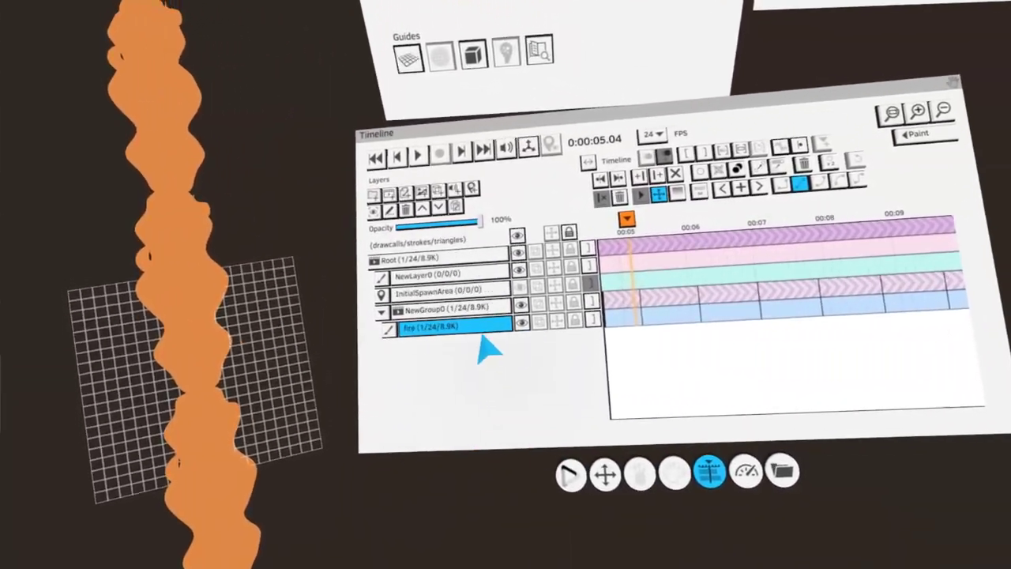
Bake the cleaned NewGroup0 sequence into a frame-by-frame layer, hide the original group and select the baked layer
left_click(488, 338)
left_click(552, 271)
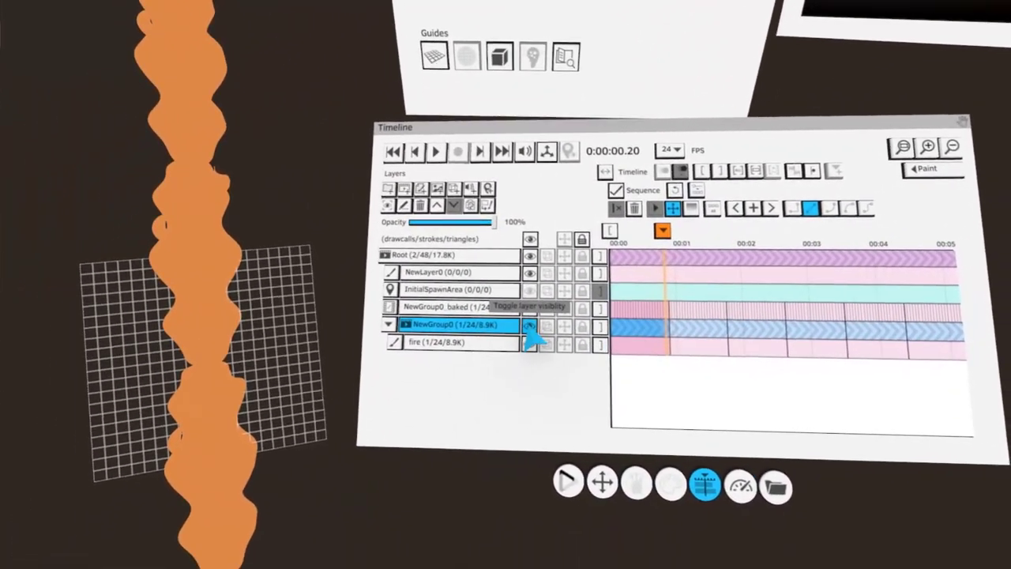
left_click(530, 329)
left_click(491, 317)
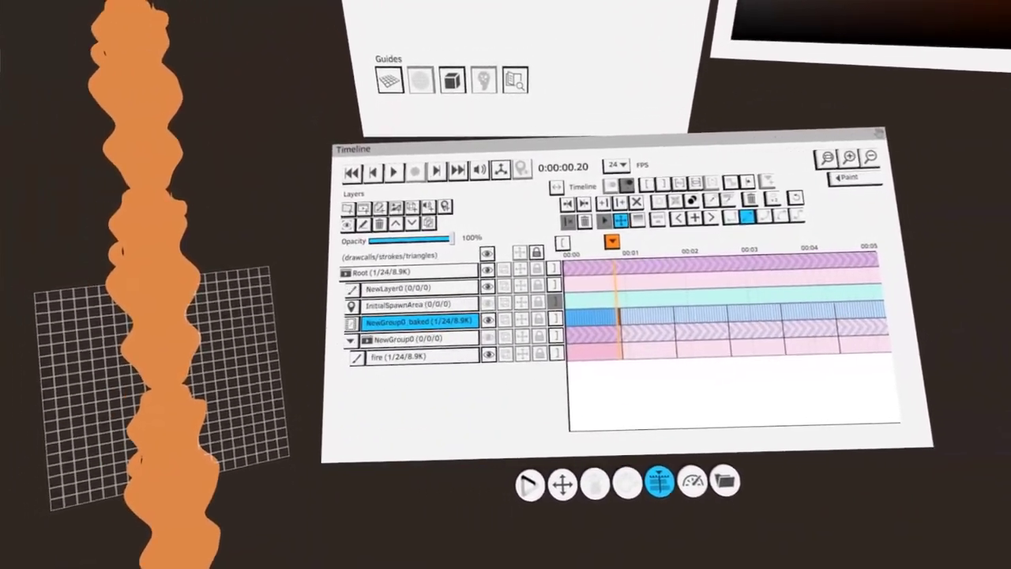
Play the baked loop from the start and erase the ends of the flame column above and below the grid
key("Home")
key("space")
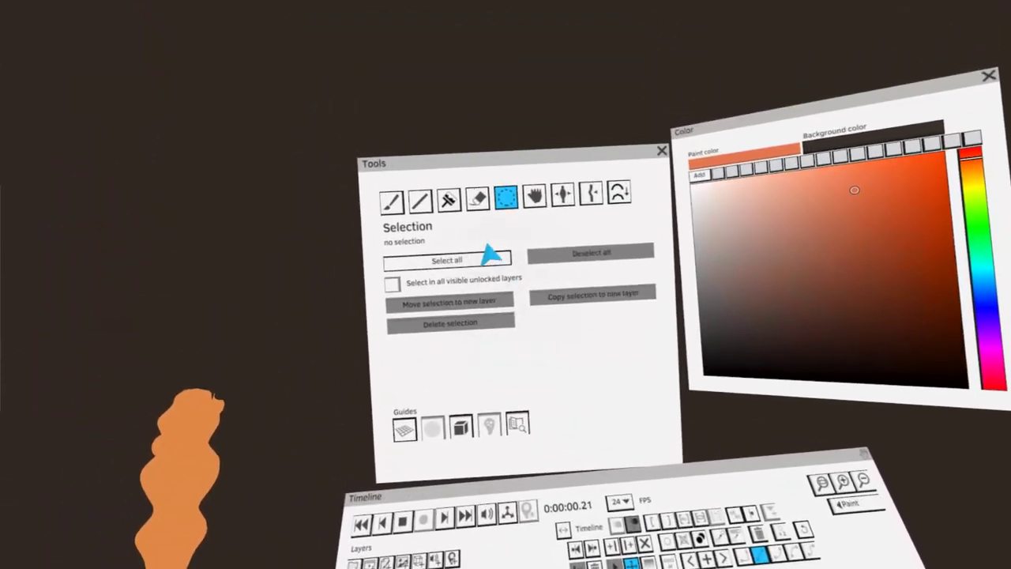
left_click(476, 196)
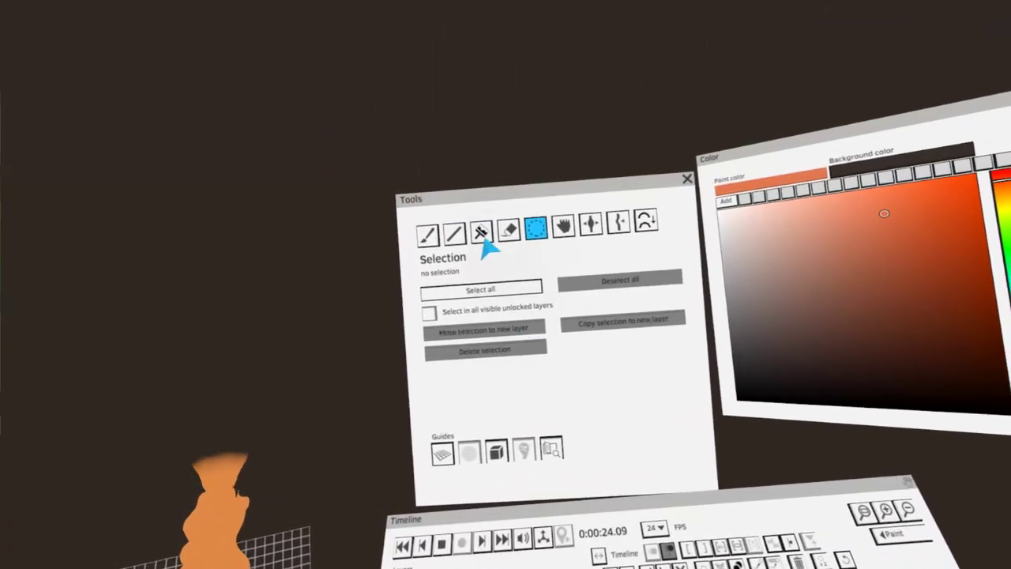
Colorize the flame's upper end with a dark brown in Normal (RGB) mode during playback so it fades into the background
left_click(481, 233)
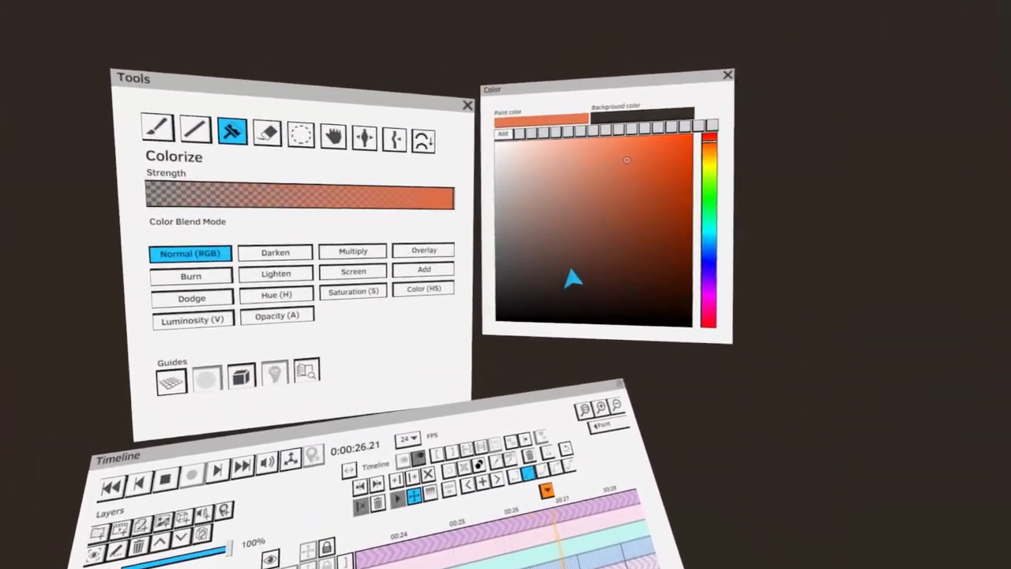
left_click(907, 231)
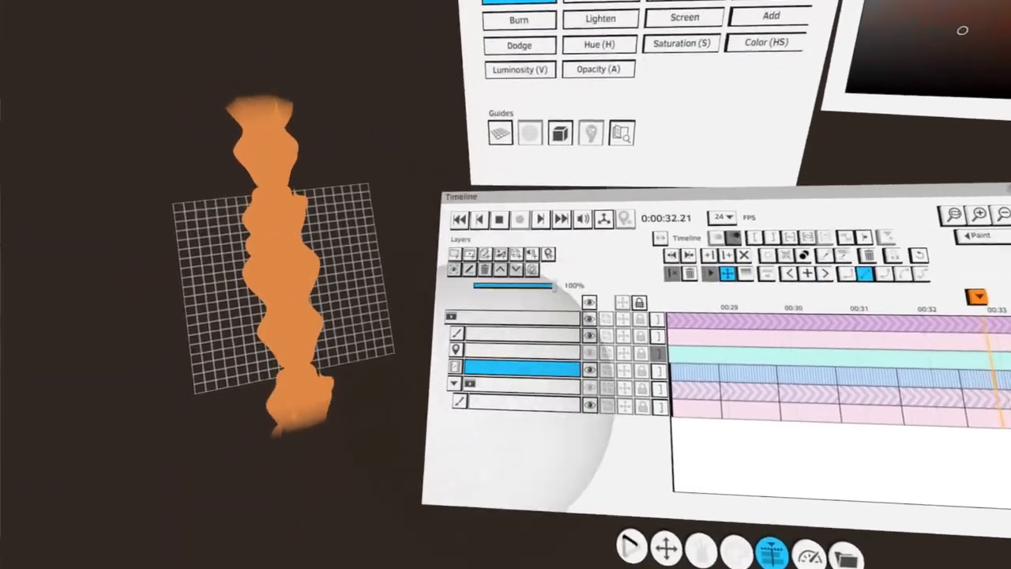
key("space")
key("Home")
key("space")
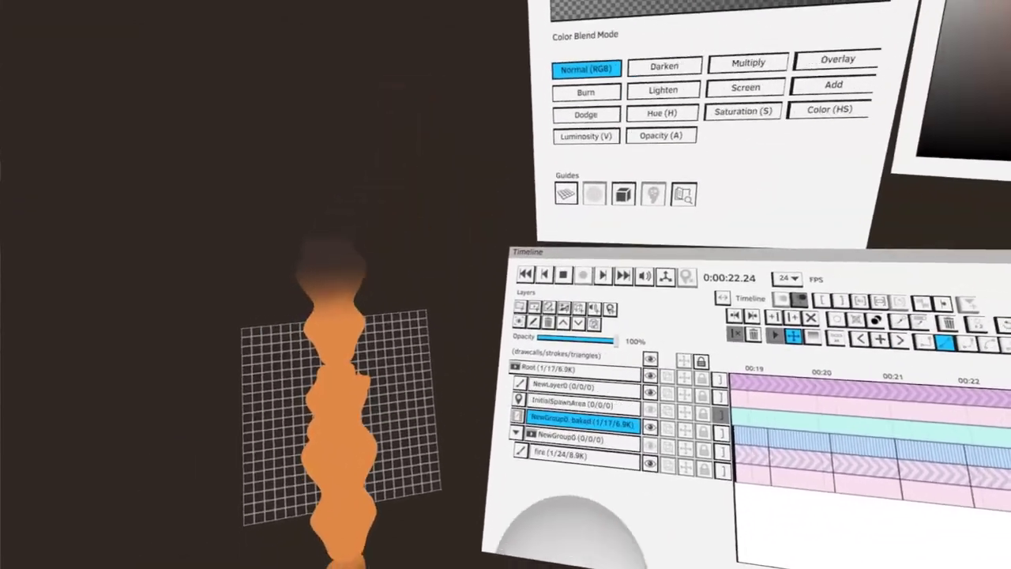
Set Colorize to the Dodge blend mode, shift the dark paint colour to a yellow-orange hue and play the loop
left_click(584, 113)
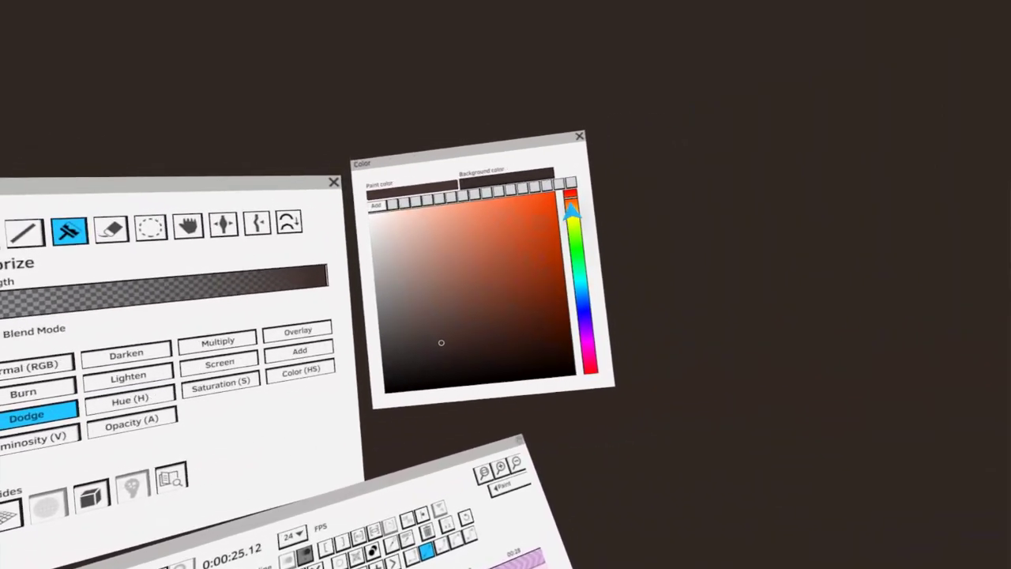
left_click(593, 215)
left_click(595, 212)
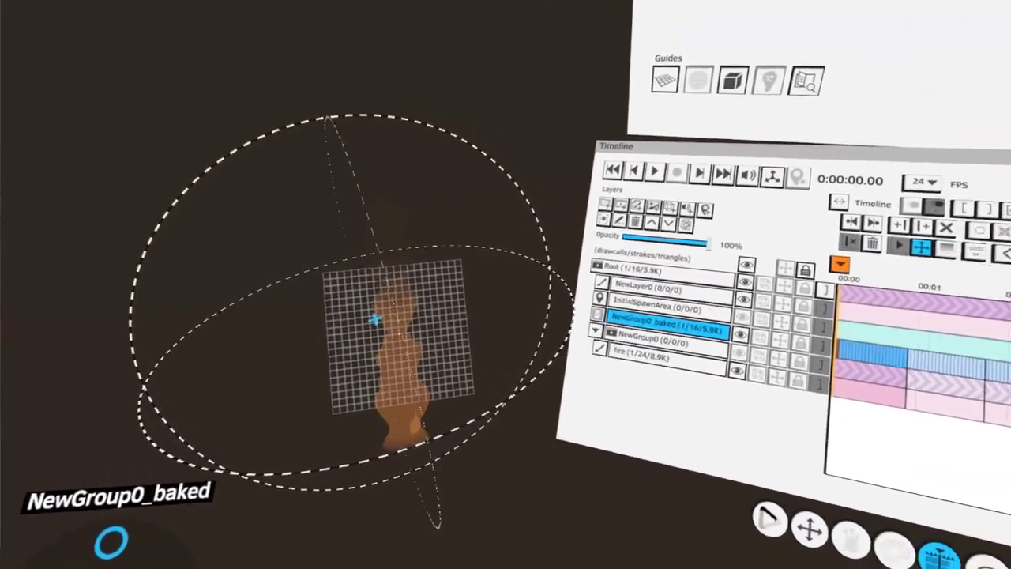
key("space")
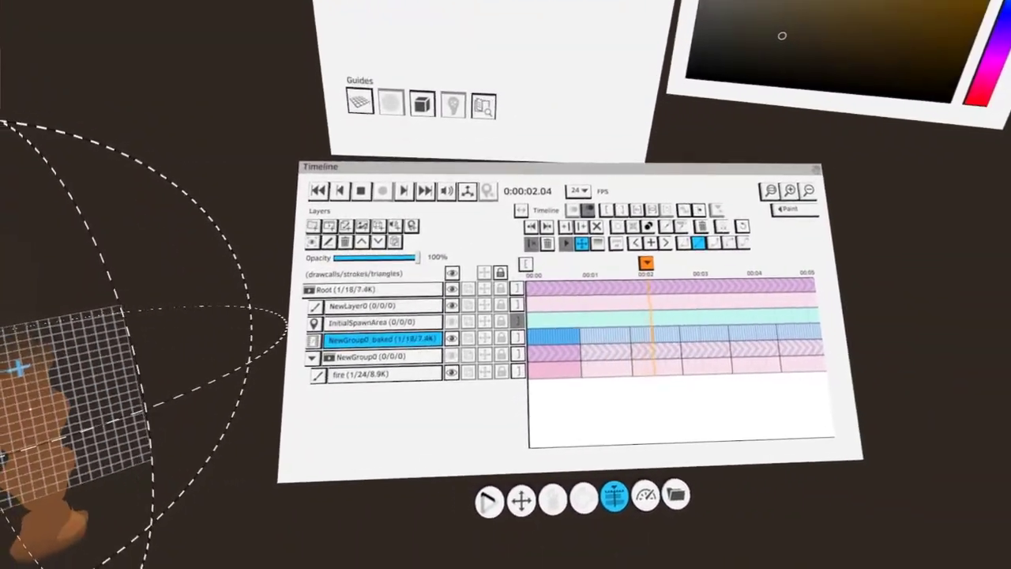
key("space")
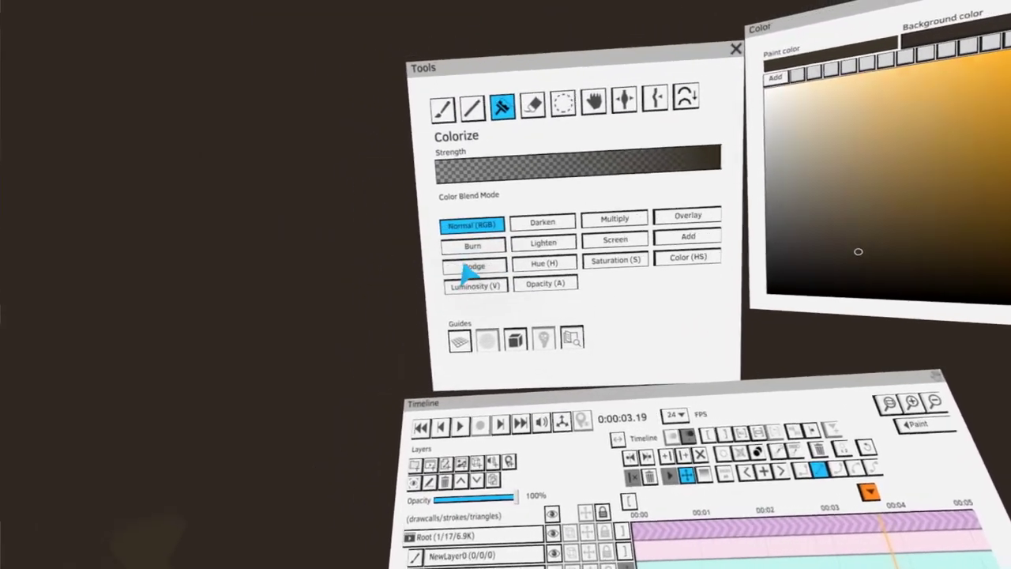
Use Colorize in Dodge mode with a large brush to brighten the baked flame's lower end towards glowing yellow
left_click(435, 266)
left_click(628, 181)
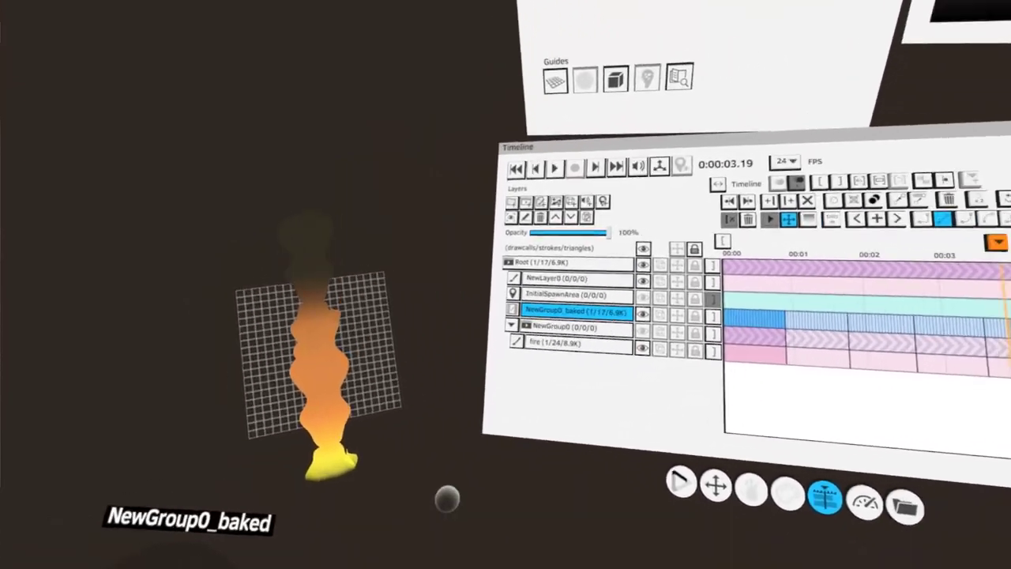
left_click(488, 193)
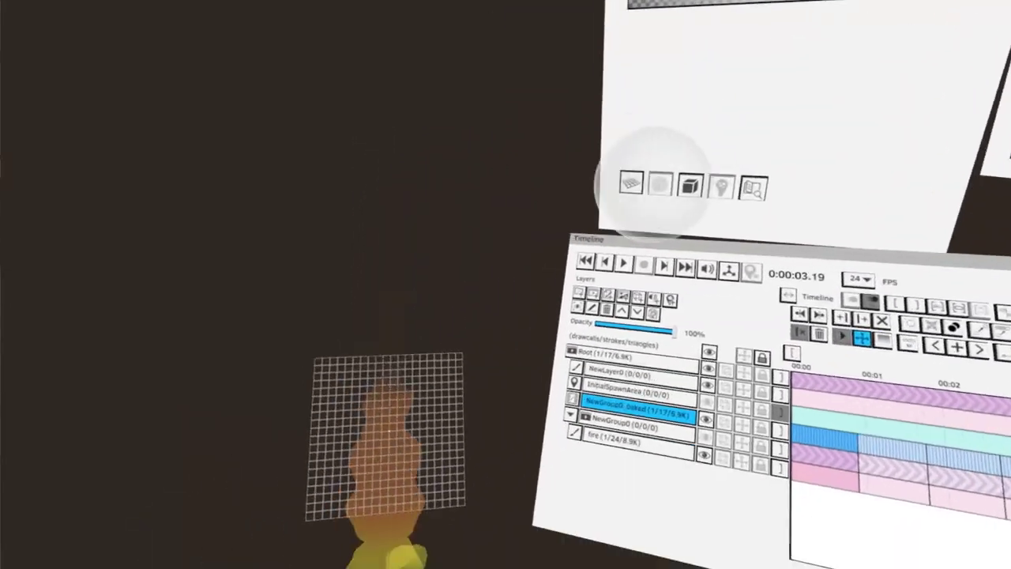
left_click(661, 183)
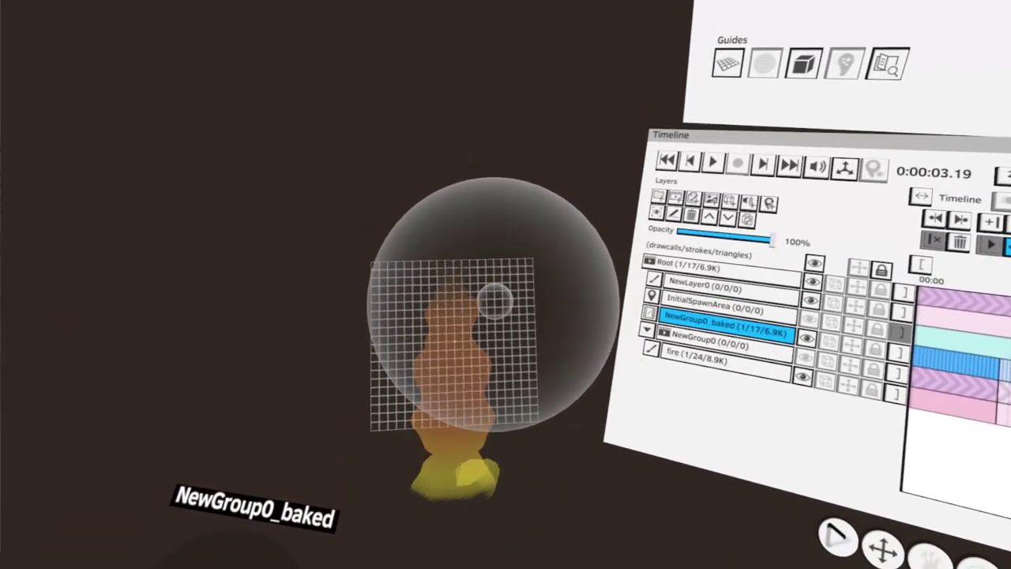
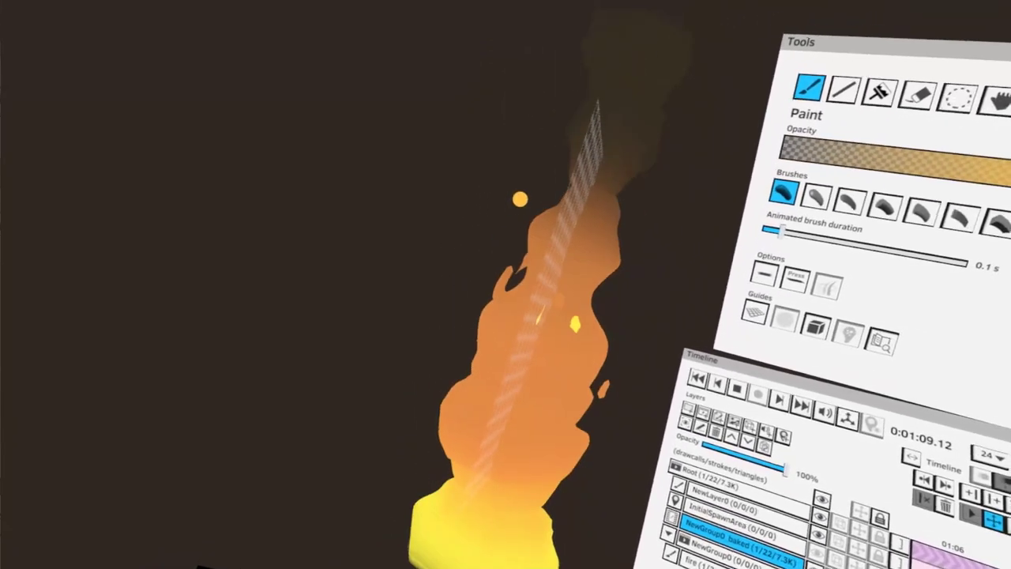
Paint white-hot accents at the base of the baked flame during playback, using an animated brush duration of 0.18 s
key("space")
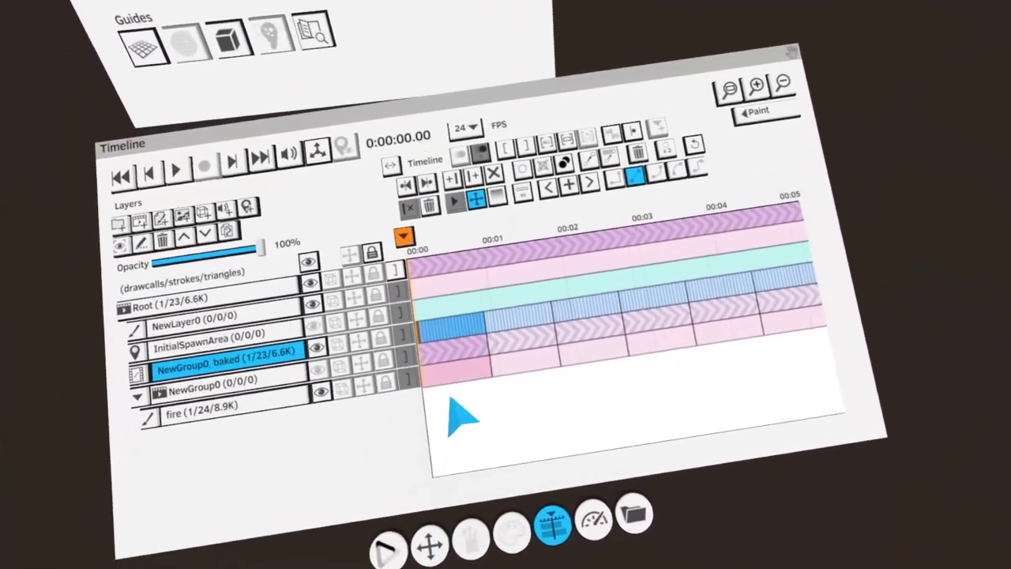
scroll(468, 331, "up", 5)
scroll(470, 338, "left", 3)
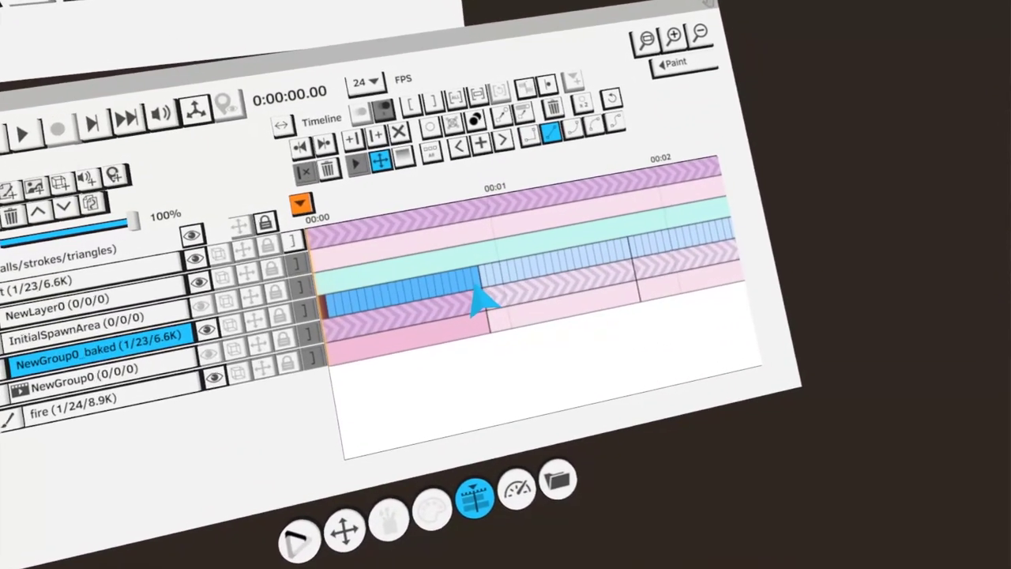
left_click(481, 292)
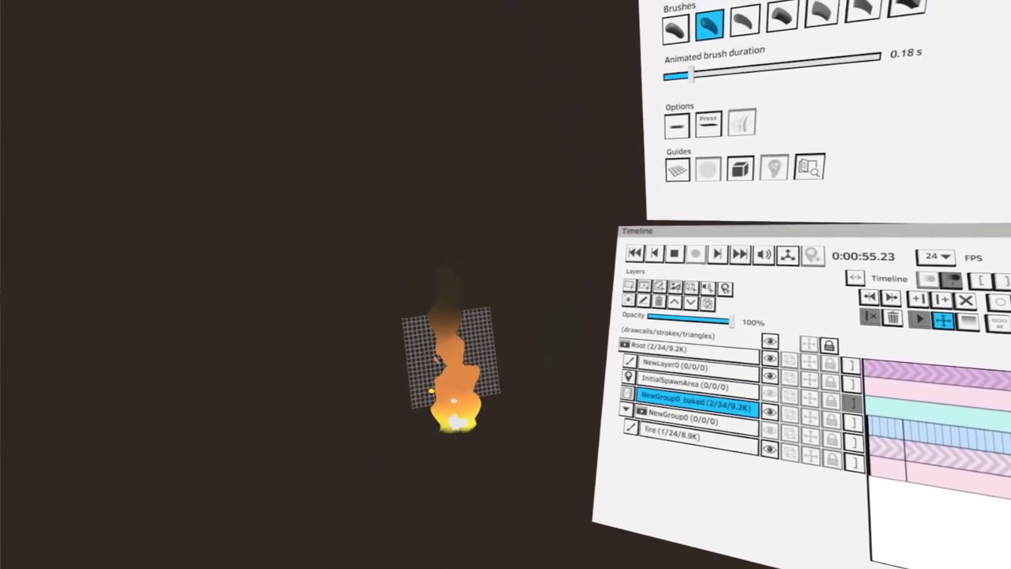
key("space")
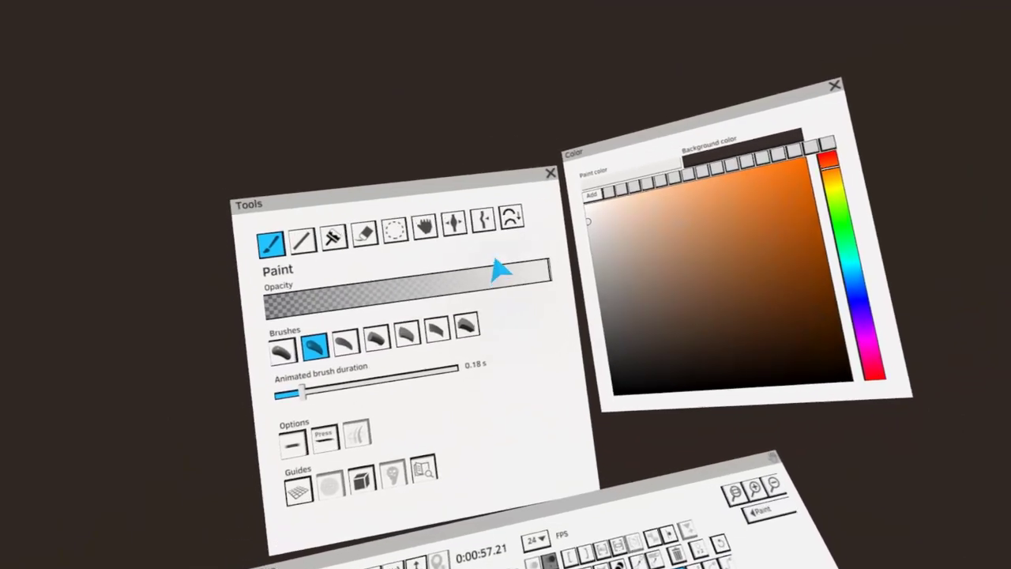
Return to the start of the loop and optimize the current NewGroup0_baked layer with the threshold near its maximum
left_click(484, 189)
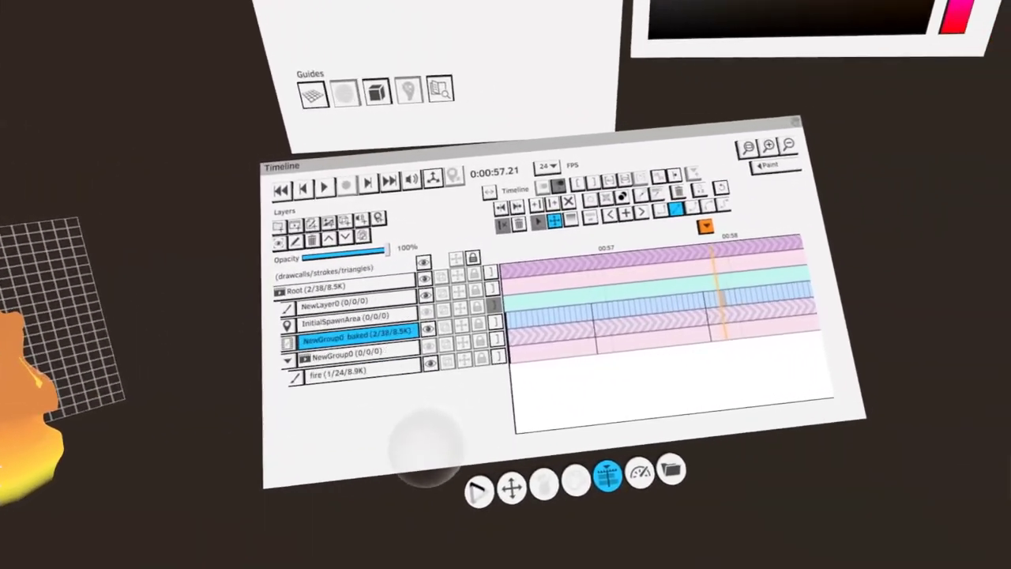
key("Home")
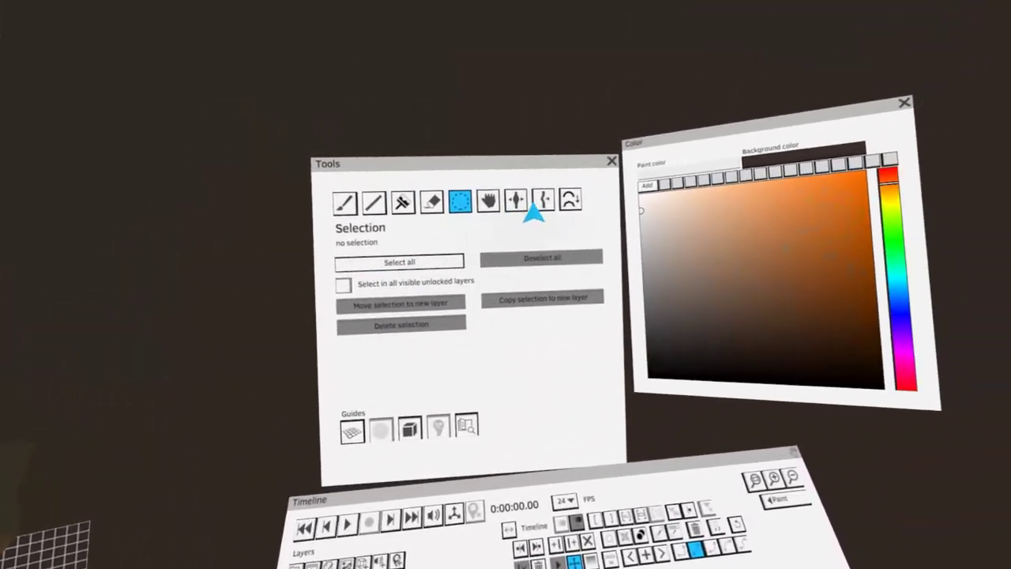
left_click(649, 147)
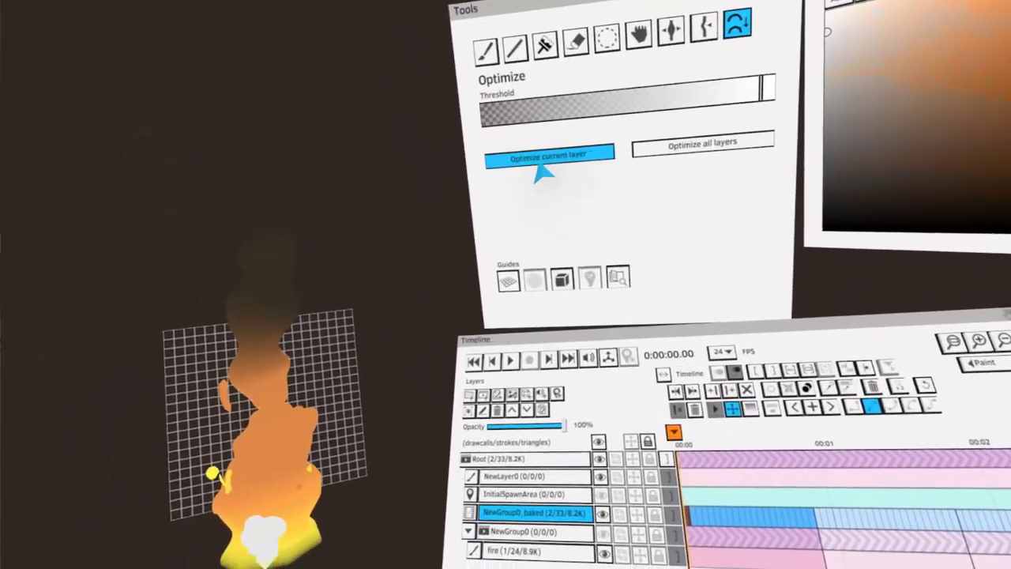
left_click(545, 157)
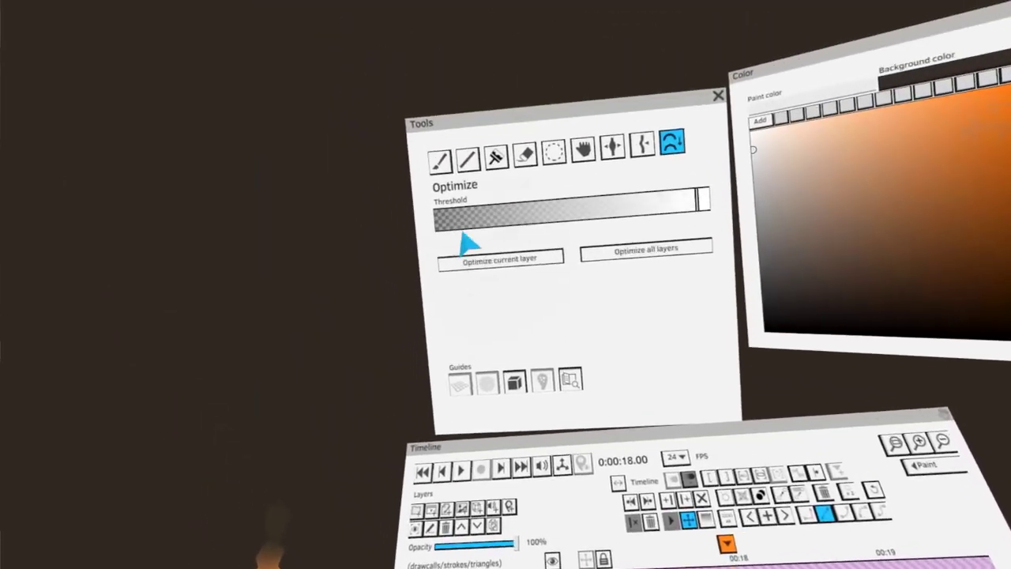
Switch to Paint with the first brush and display the scene geometry as wireframe
left_click(465, 165)
left_click(471, 262)
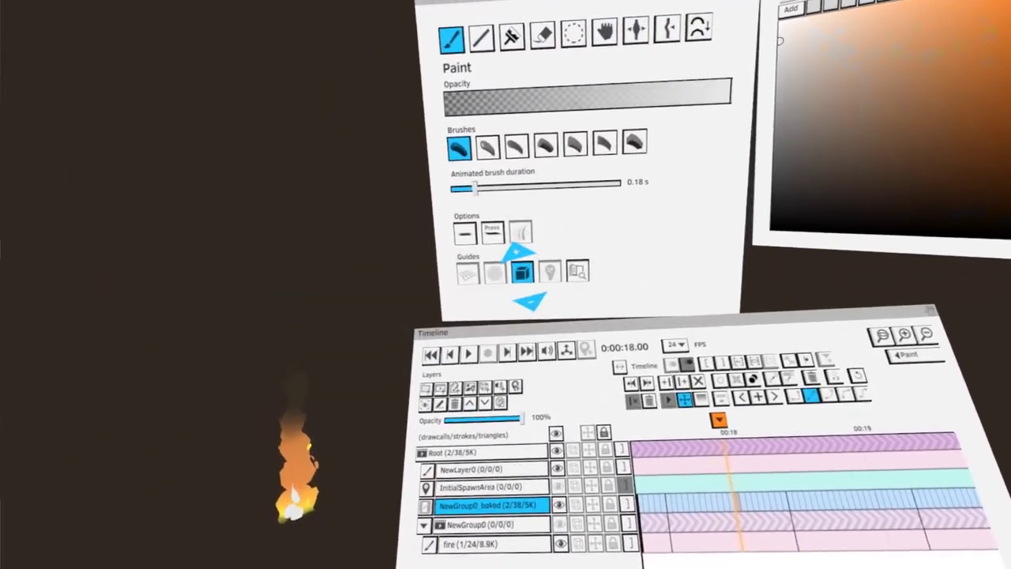
left_click(521, 271)
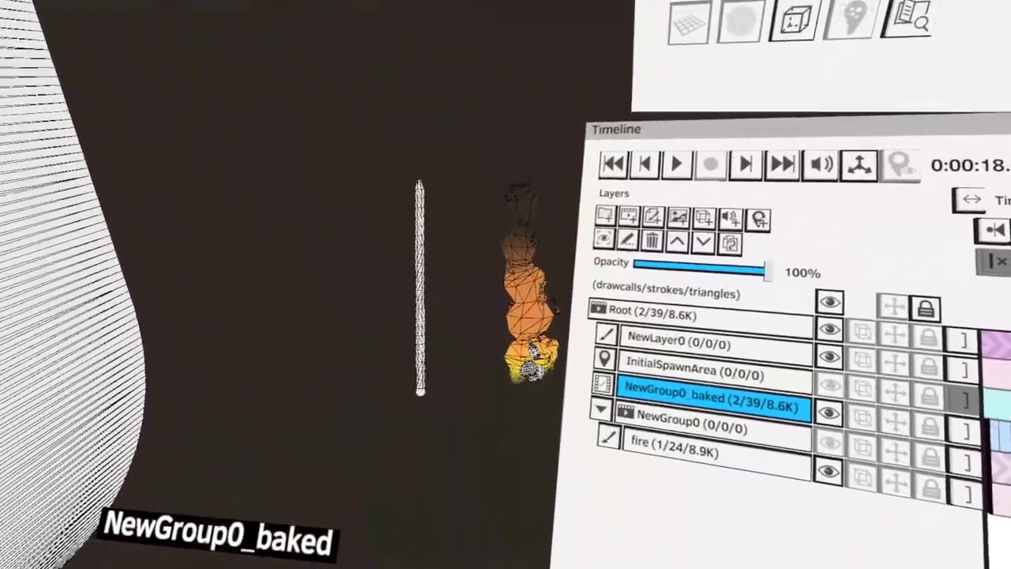
Try the Optimize brush on a thick white test stroke to thin its mesh, and undo the test strokes
left_click_drag(421, 392, 437, 429)
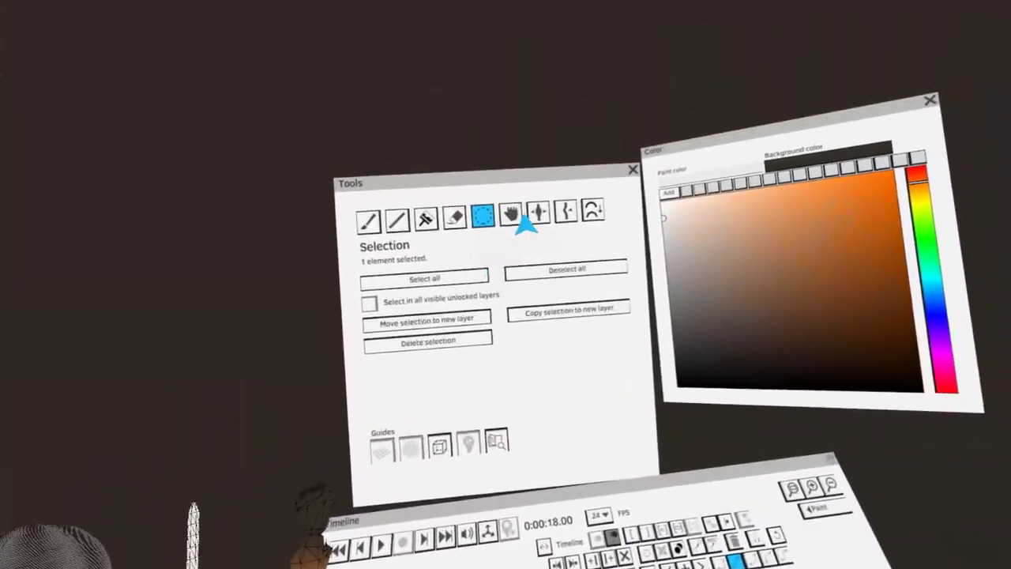
left_click(618, 162)
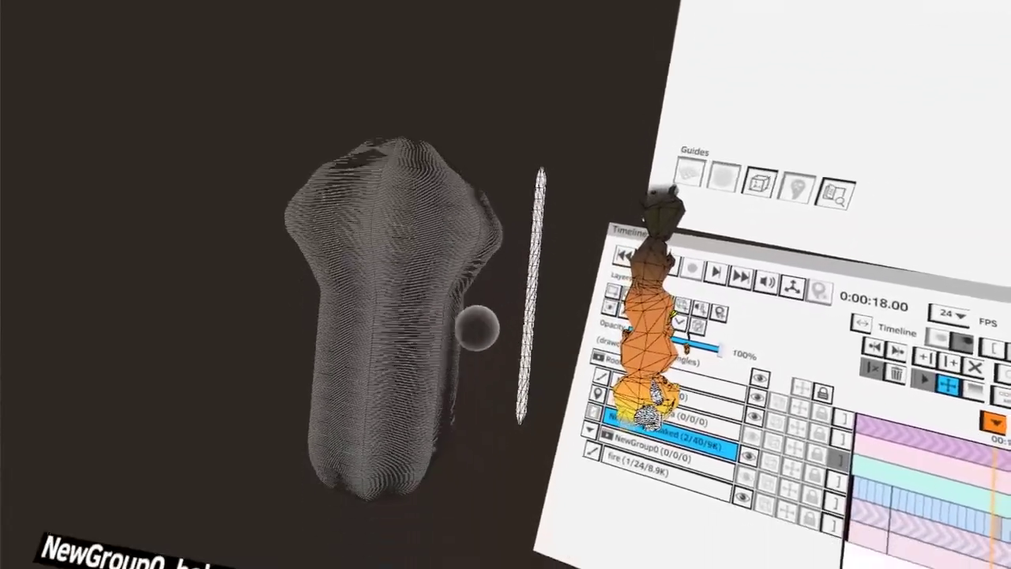
mouse_move(479, 292)
left_mouse_down()
mouse_move(500, 309)
mouse_move(482, 372)
left_mouse_up()
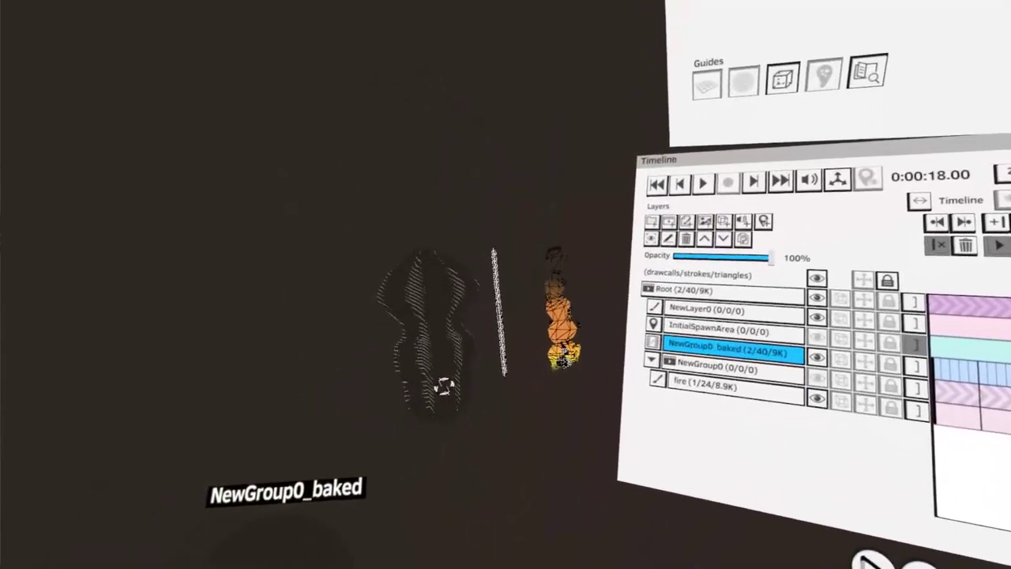
key("ctrl+z")
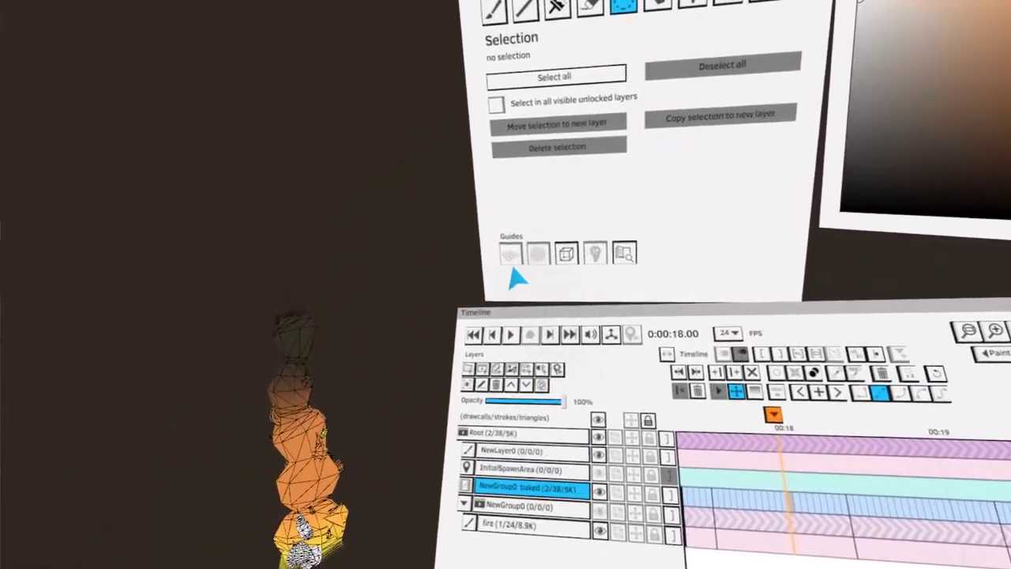
Show the grid guide, check the scene's memory, draw call and triangle usage, and return to the timeline
left_click(510, 259)
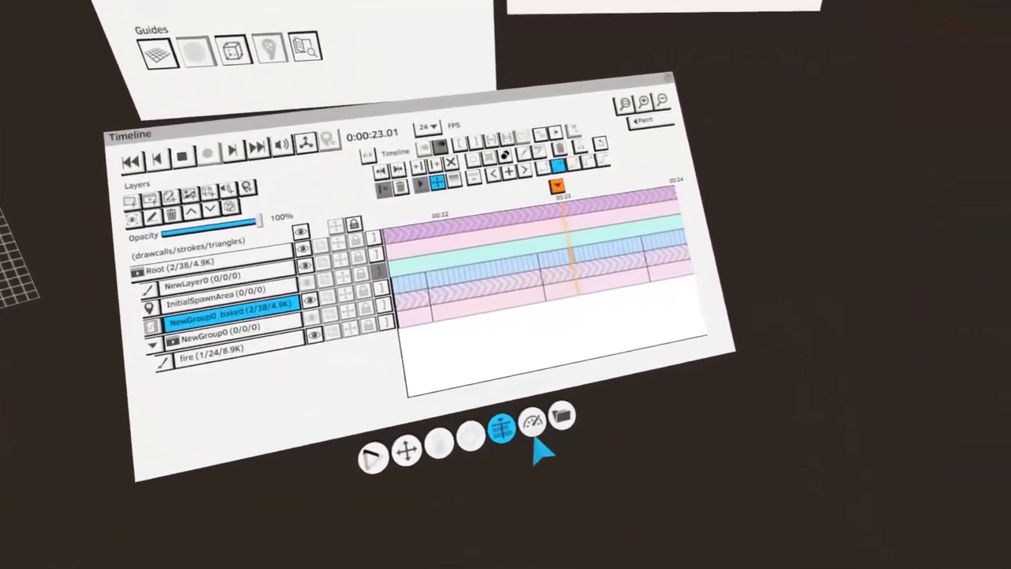
left_click(602, 547)
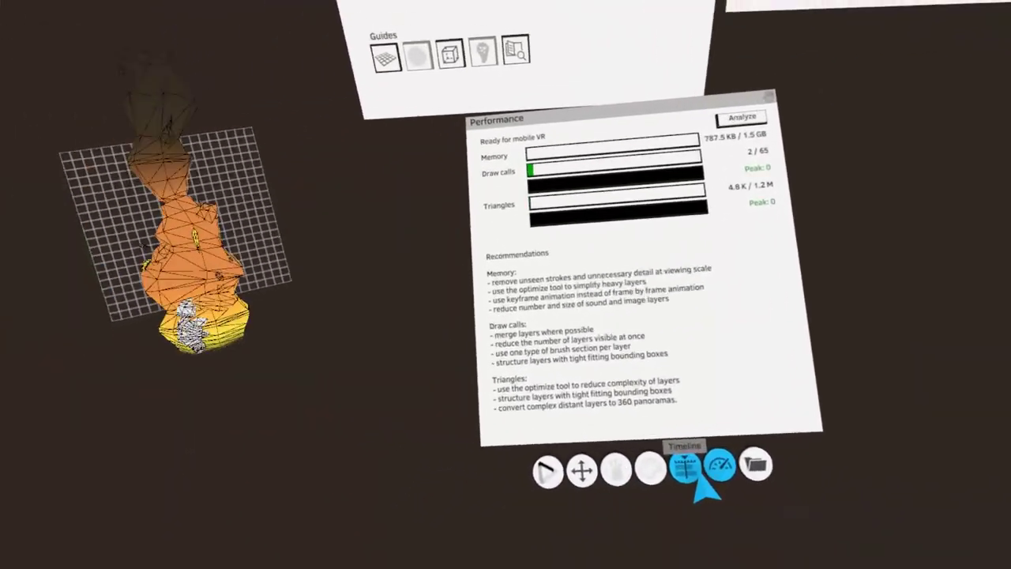
left_click(686, 466)
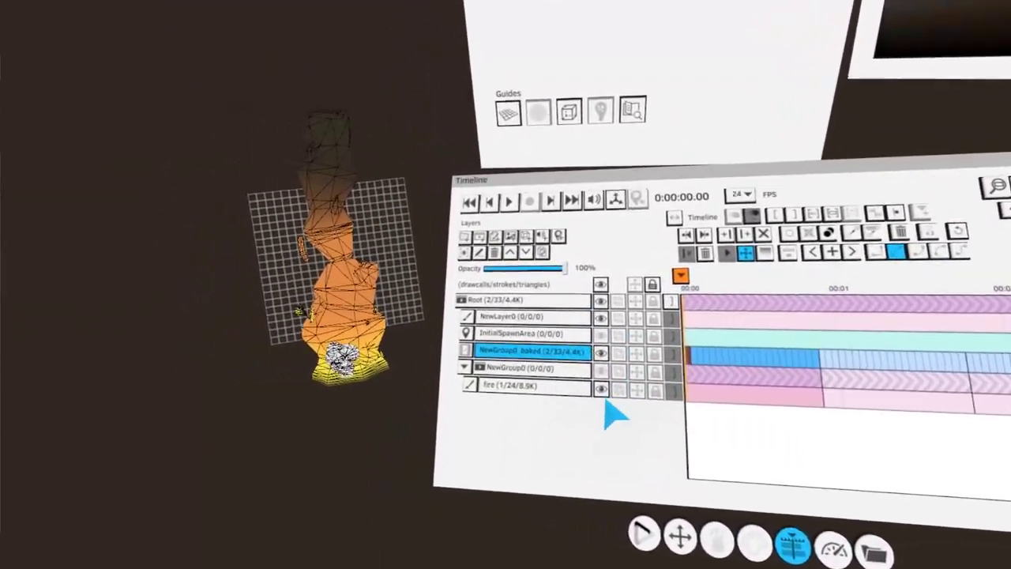
Duplicate the NewGroup0_baked layer and move the copy beside the original flame
left_click(633, 351)
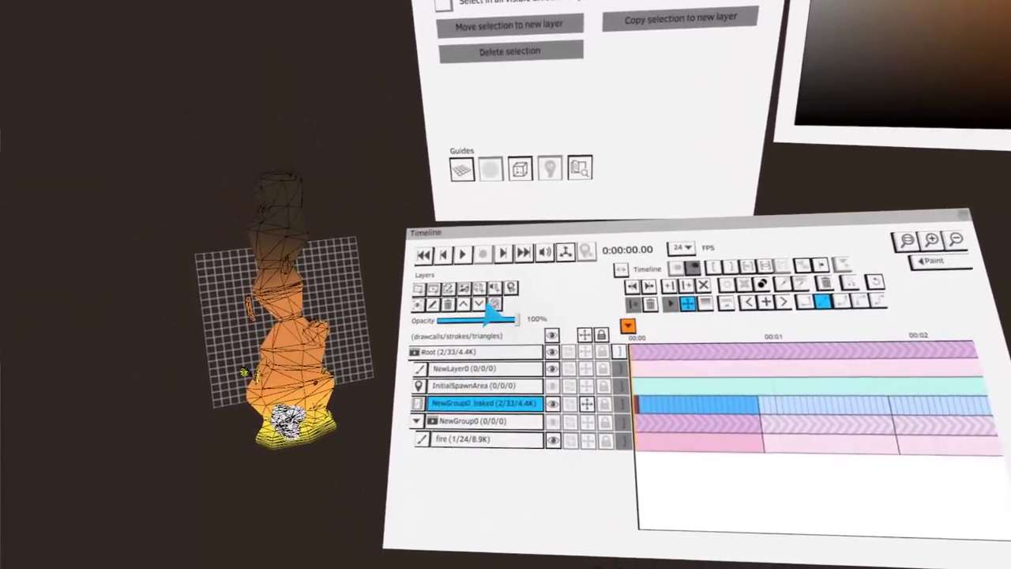
left_click(485, 309)
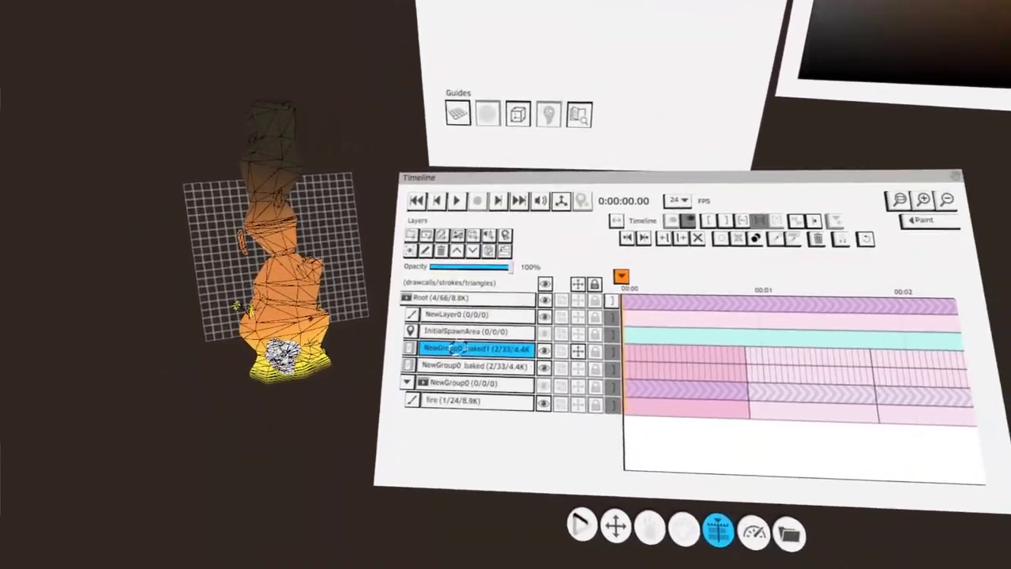
left_click_drag(283, 356, 242, 357)
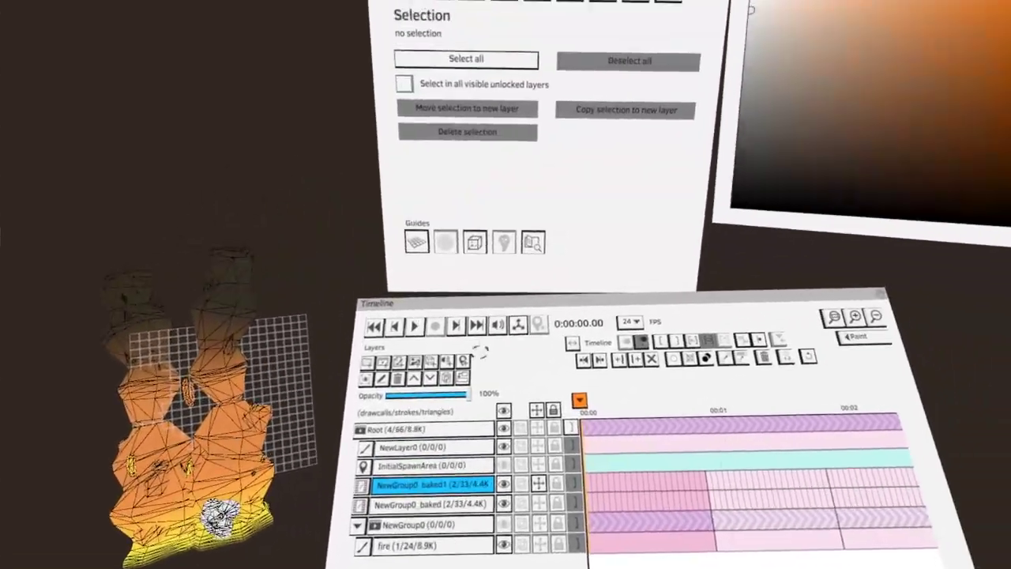
Cycle the display from wireframe back to solid shading and play the two flames together
left_click(619, 202)
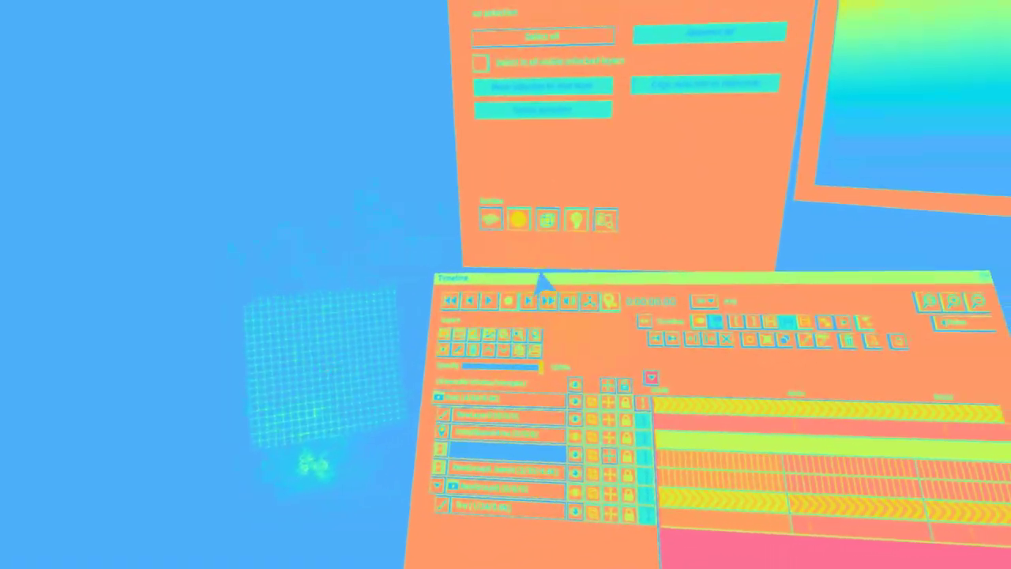
left_click(644, 205)
key("space")
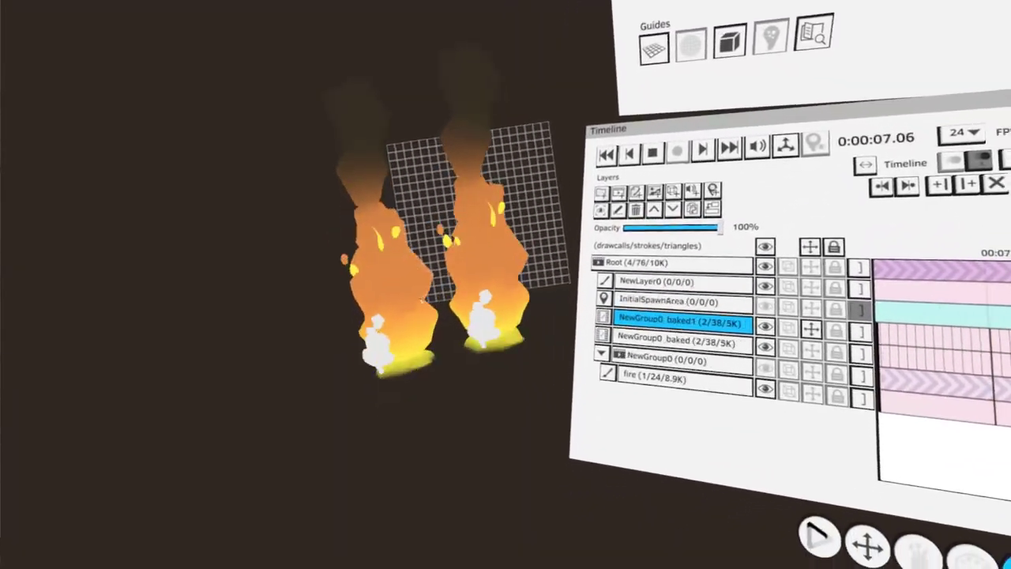
key("space")
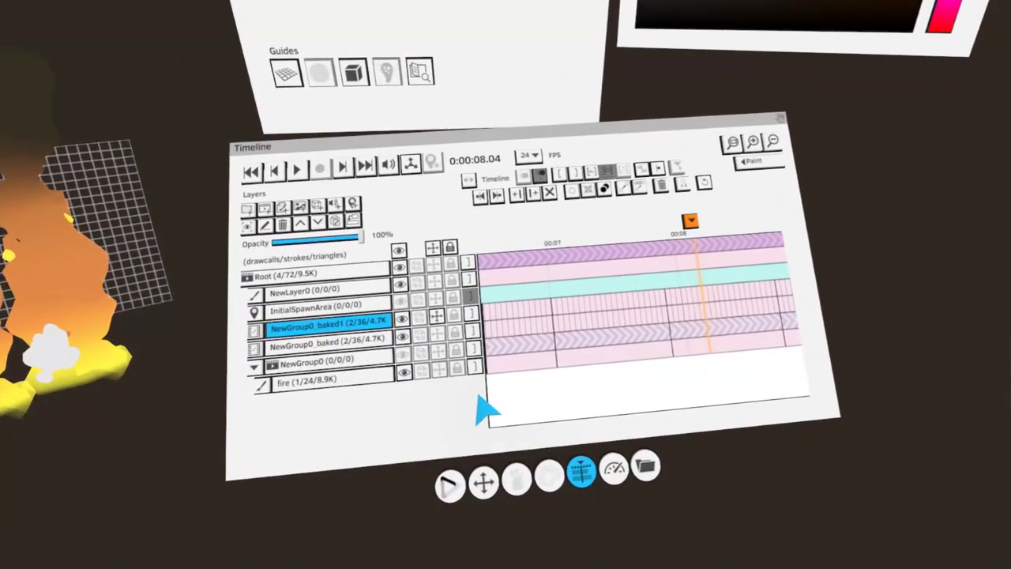
Trim the opening frames of the NewGroup0_baked sequence, slide it back to the timeline start to offset its loop, and play
key("Home")
left_click(545, 340)
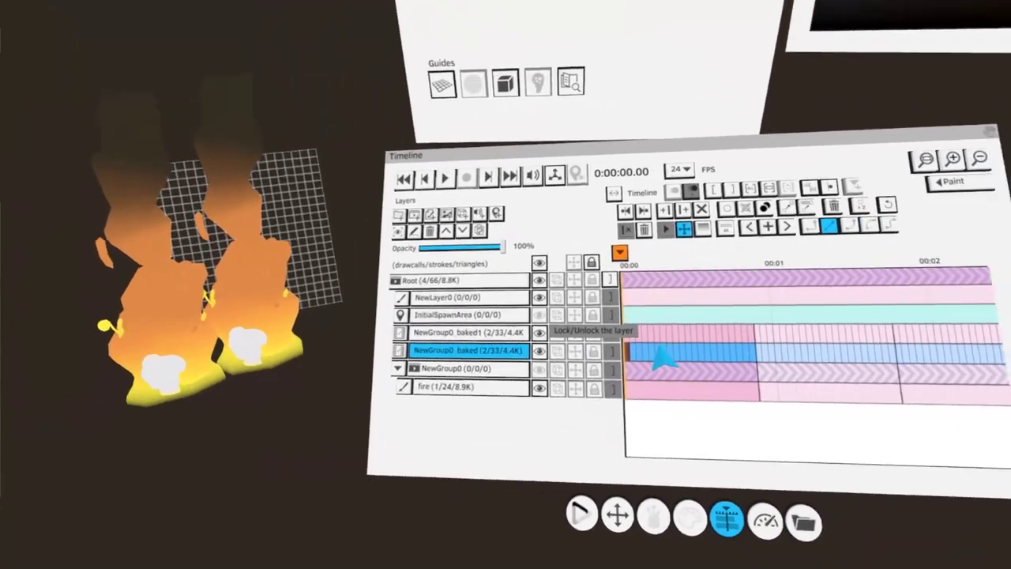
key("Right")
key("Right")
key("Right")
key("Right")
key("Right")
key("Right")
key("Right")
key("Right")
key("Right")
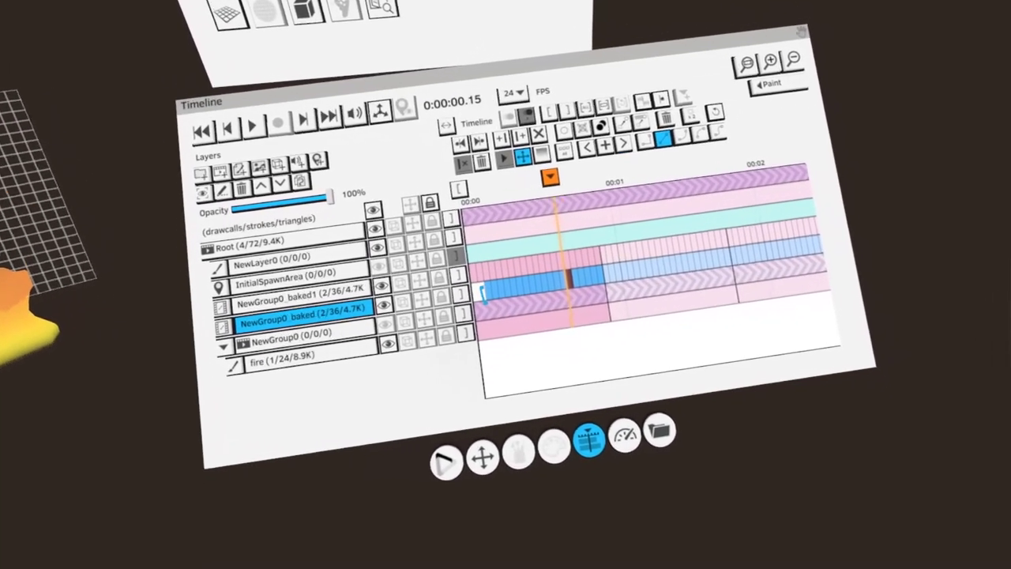
left_click_drag(497, 294, 474, 289)
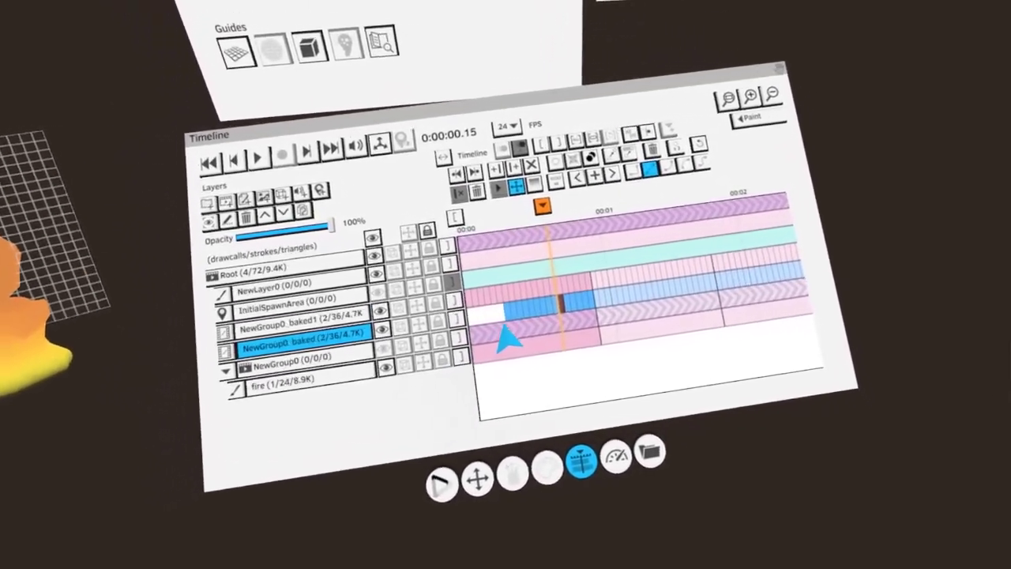
left_click_drag(523, 299, 478, 338)
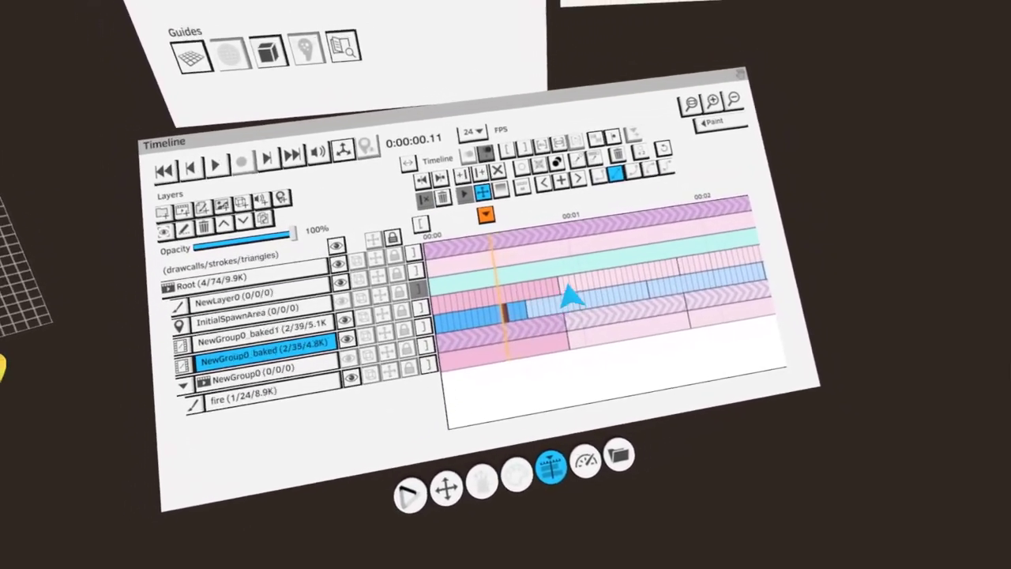
key("space")
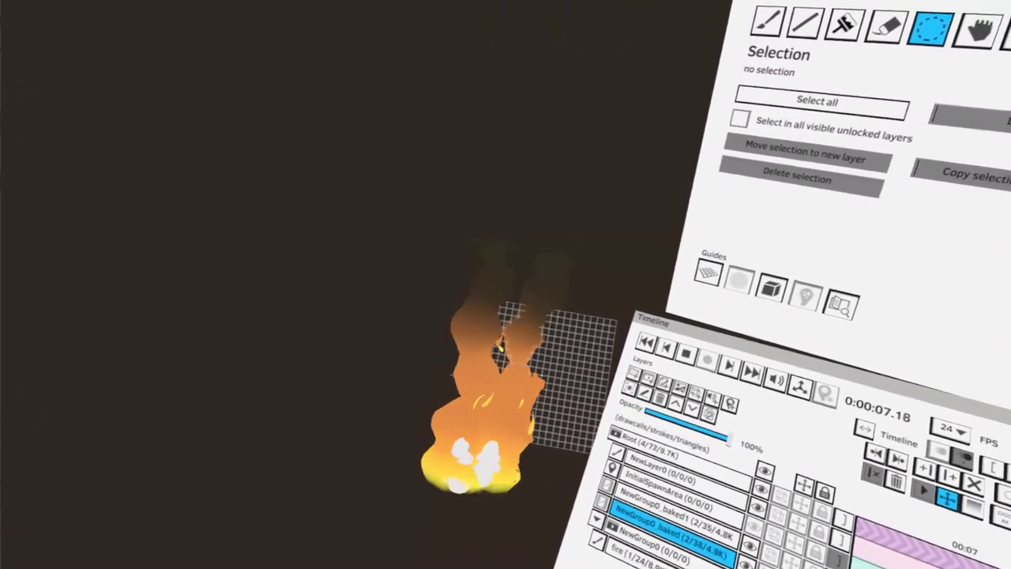
Add another copy of the baked flame, arrange the three flames side by side during playback, and stop at the start
left_click_drag(510, 387, 514, 439)
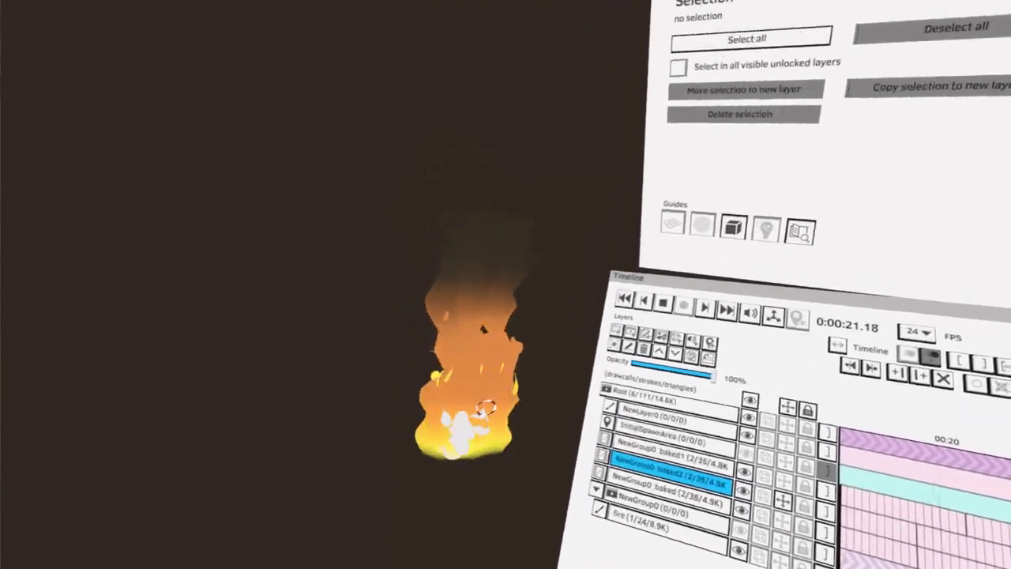
left_click_drag(409, 442, 451, 364)
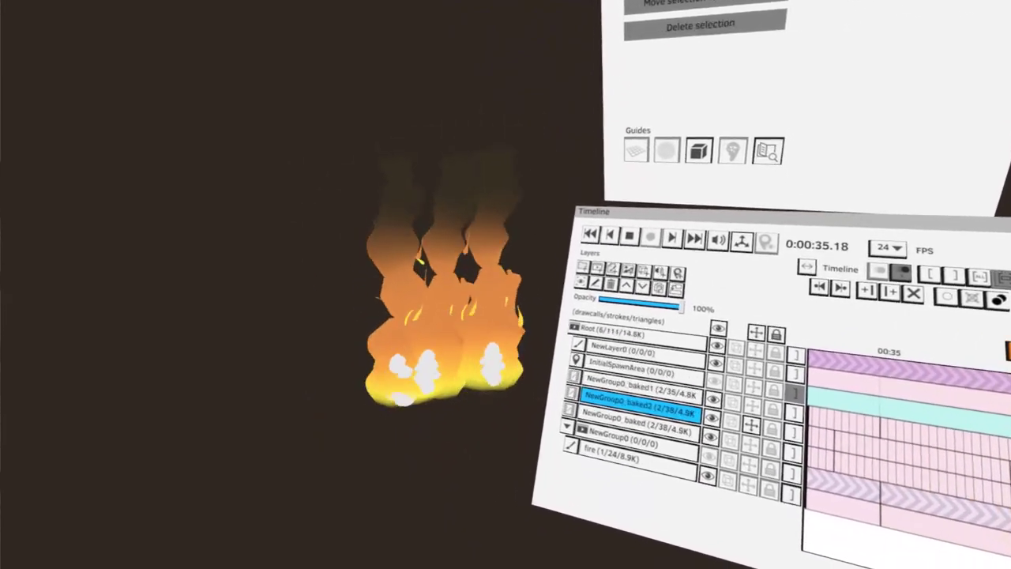
key("space")
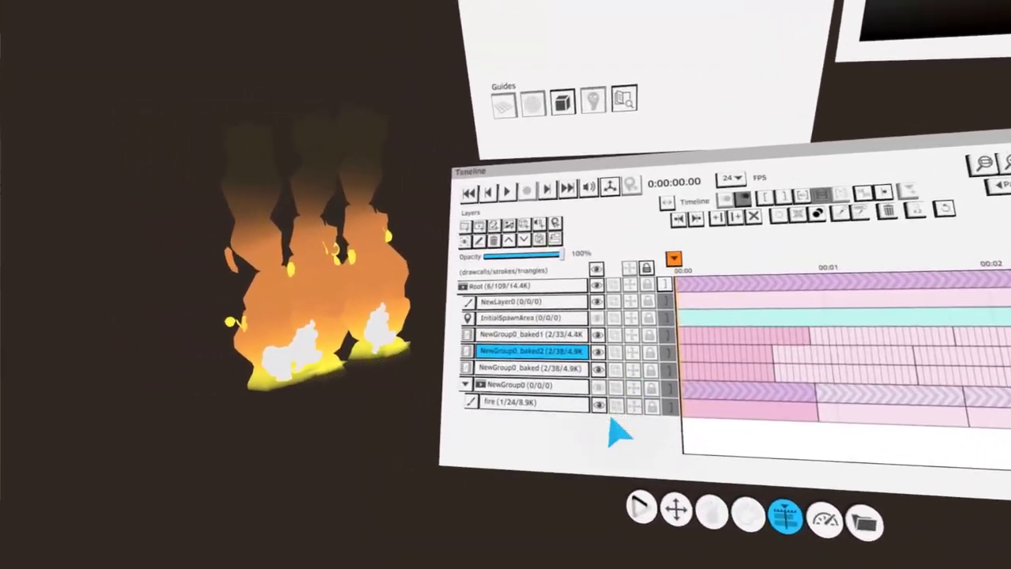
Clear away the fire by deleting the baked flame layers, starting with NewGroup0_baked1
left_click(526, 333)
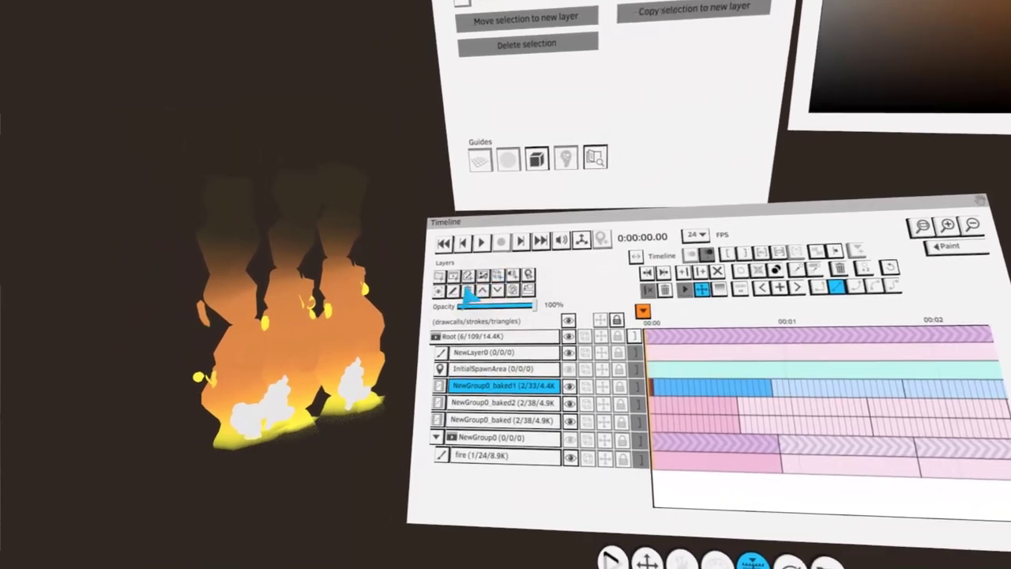
left_click(467, 291)
left_click(467, 291)
left_click(467, 291)
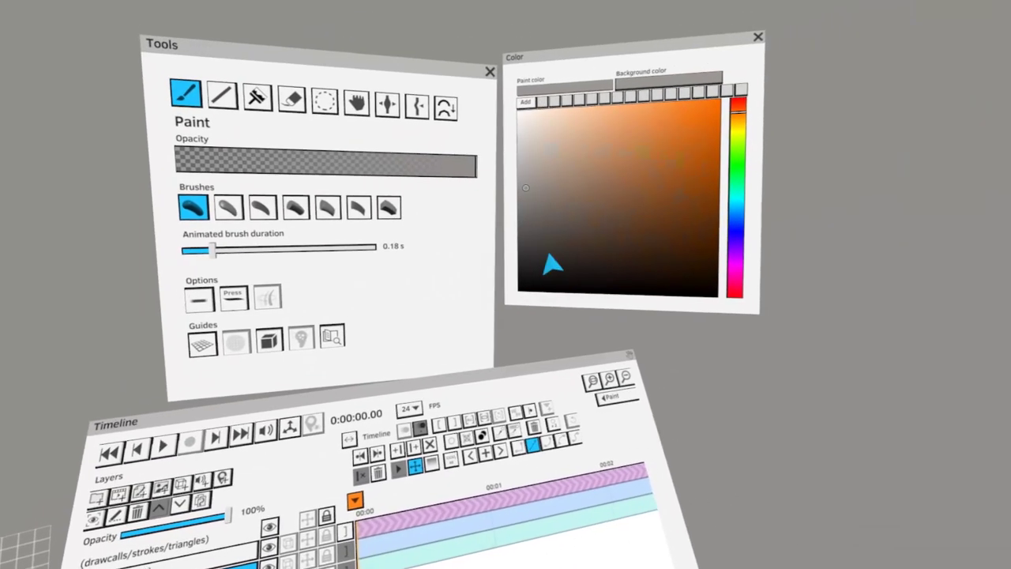
Build a smoke puff from a cluster of round grey blobs on NewLayer0, darkening their undersides with Colorize
left_click(547, 255)
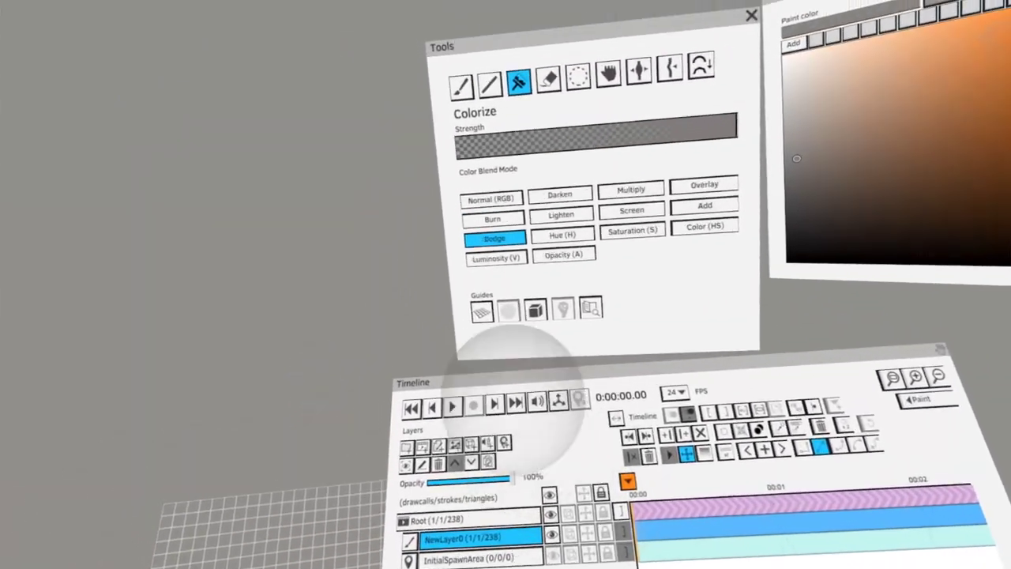
left_click(540, 208)
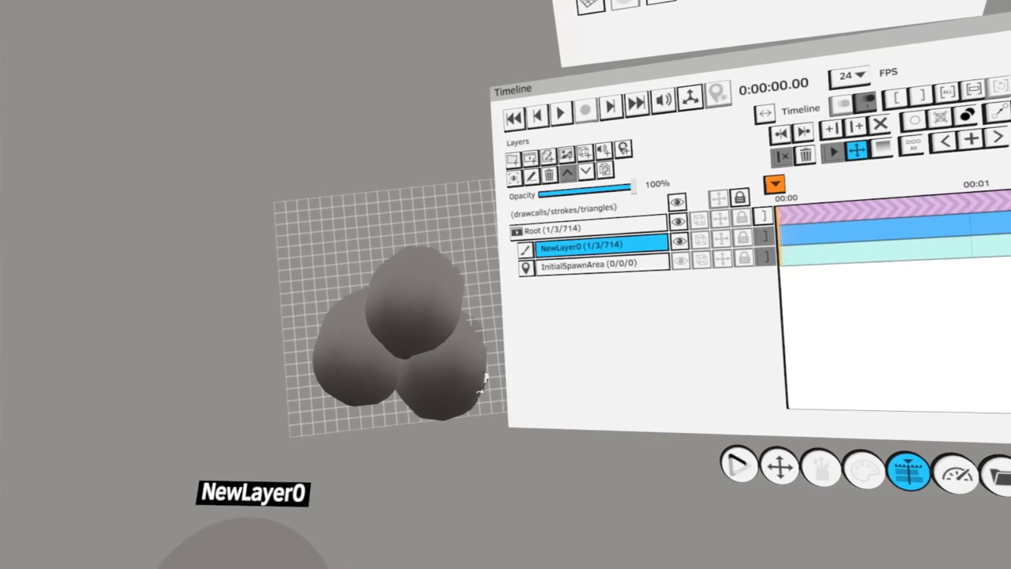
left_click_drag(445, 397, 537, 333)
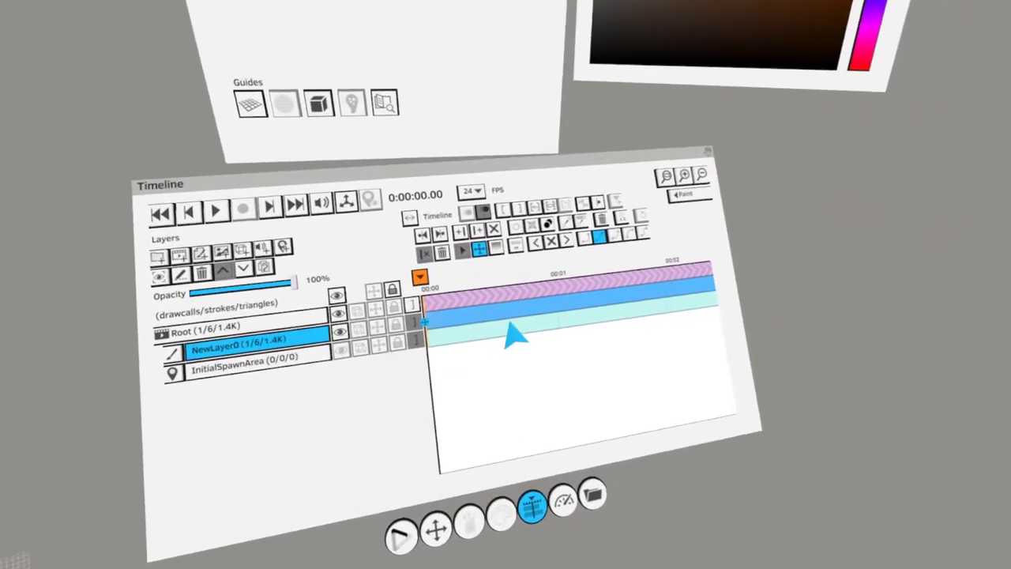
Keyframe NewLayer0's transform at the start and at 0:00:00.22 with the puff raised above the grid, and play it
left_click_drag(516, 311, 541, 304)
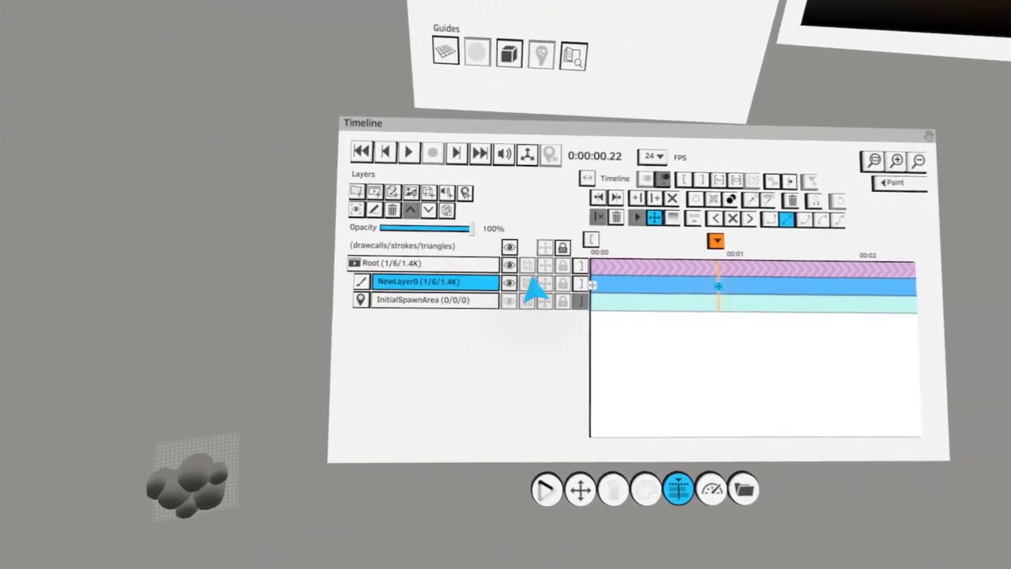
left_click(545, 282)
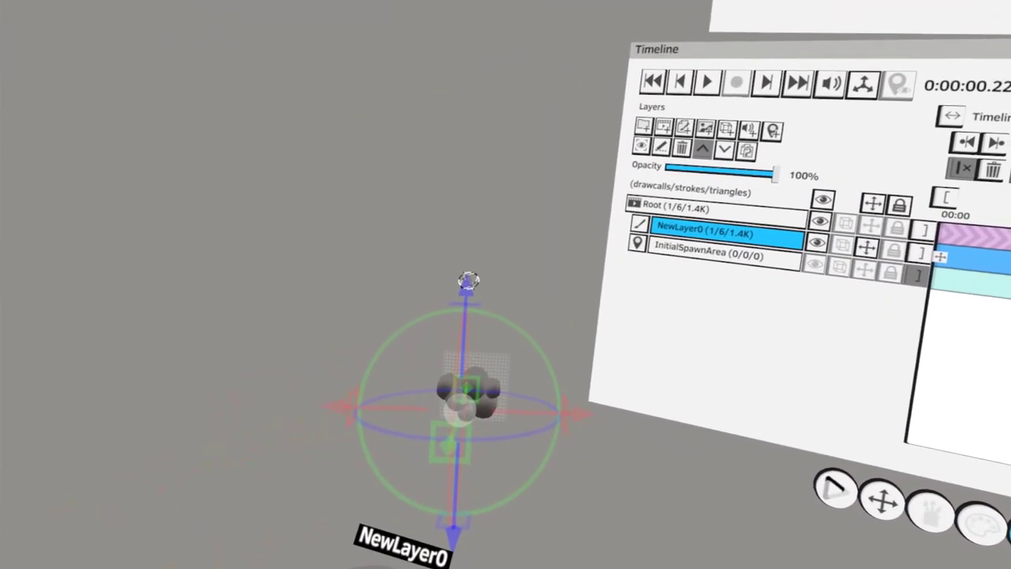
left_click_drag(458, 289, 378, 172)
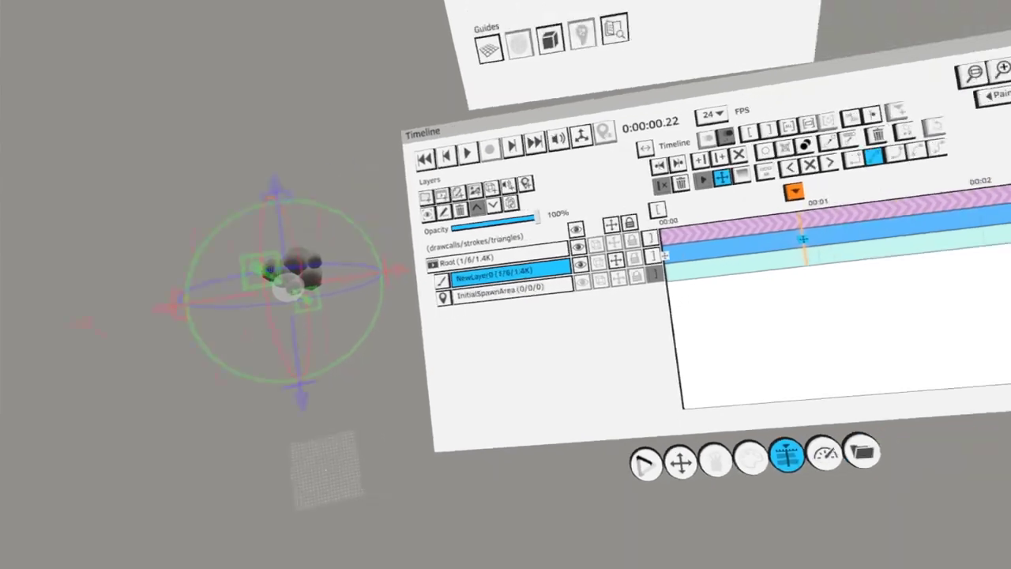
left_click_drag(795, 190, 443, 255)
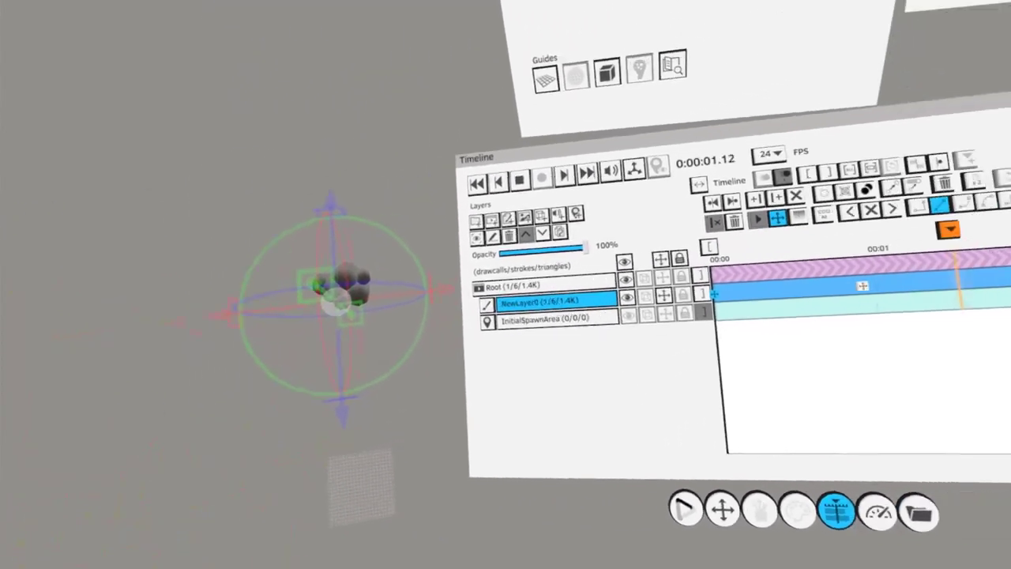
key("space")
Slow NewLayer0's rise by moving its end transform key to about 0:00:02.13, and play it
left_click(501, 323)
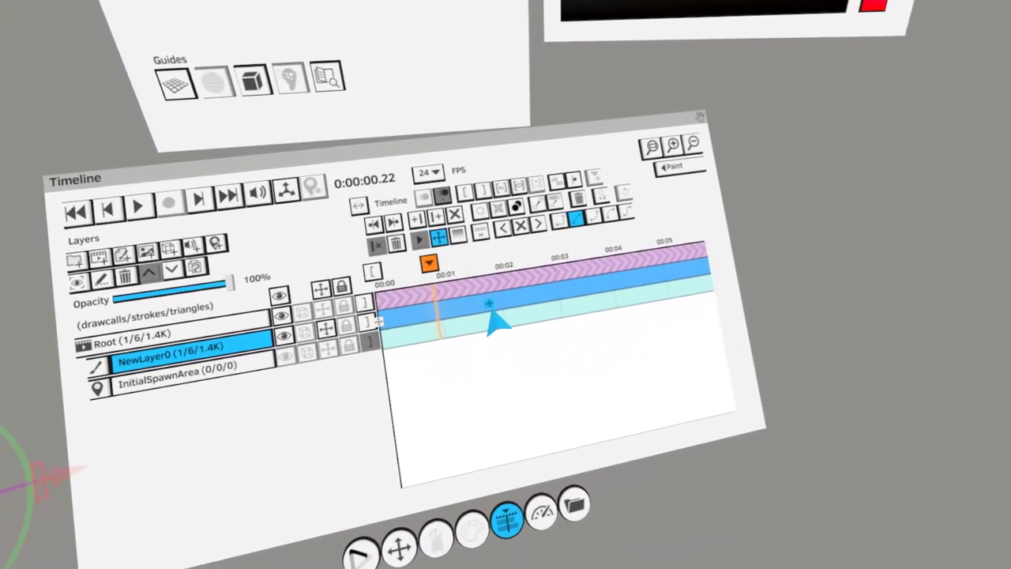
left_click(489, 304)
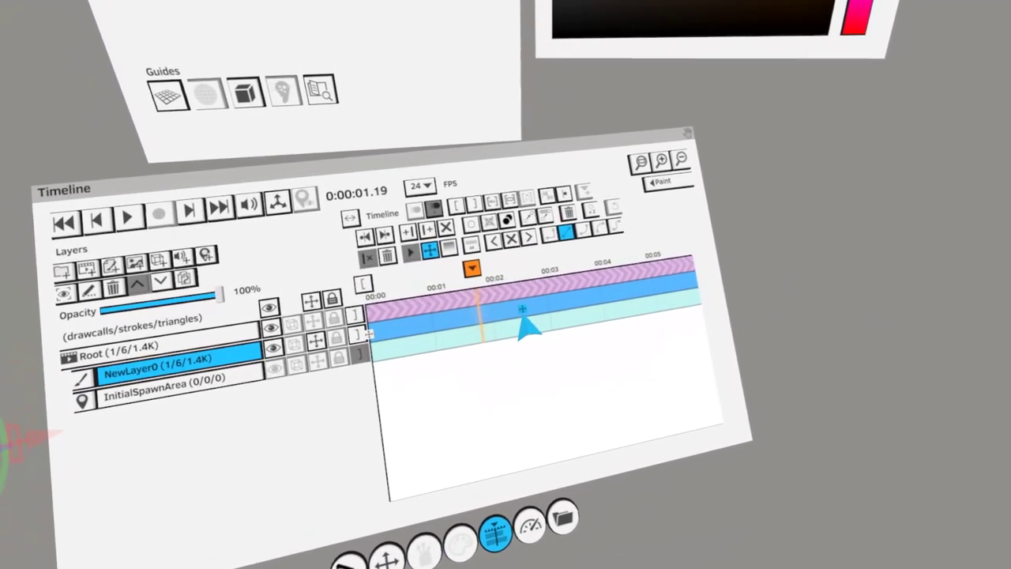
left_click(525, 306)
key("space")
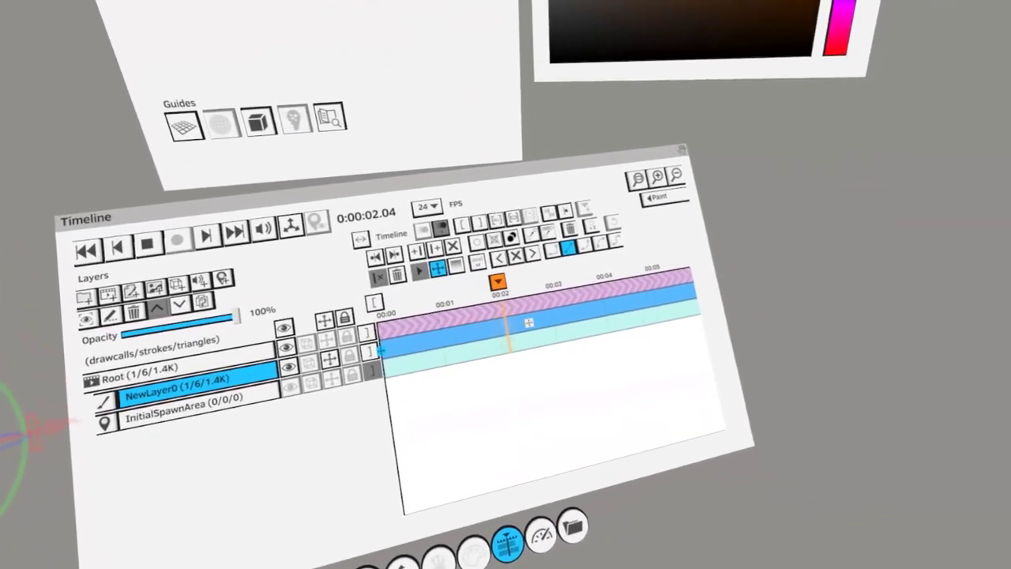
key("space")
Delete NewLayer0's transform keys and nest the layer inside a new sequence group
left_click(529, 323)
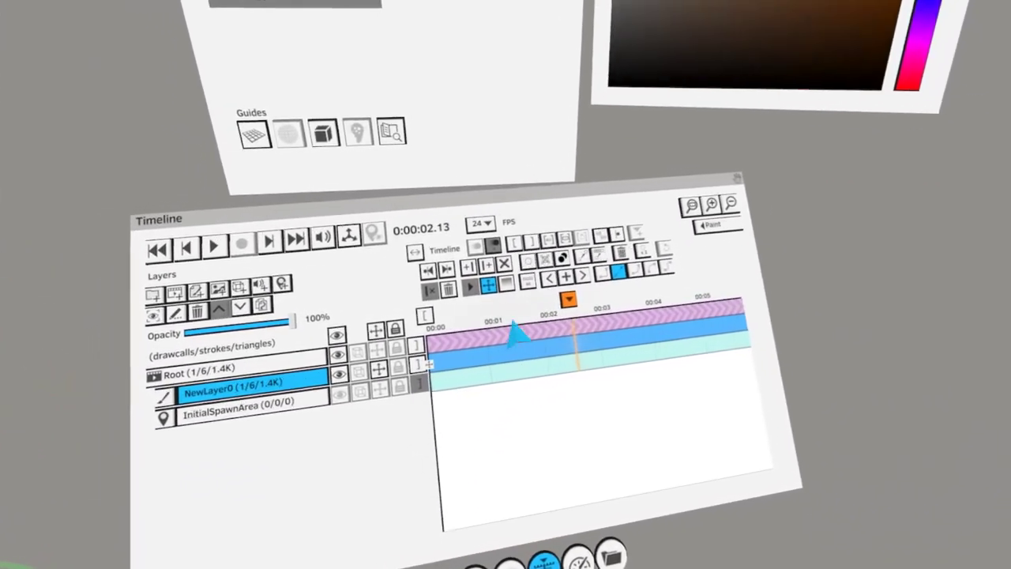
left_click(550, 278)
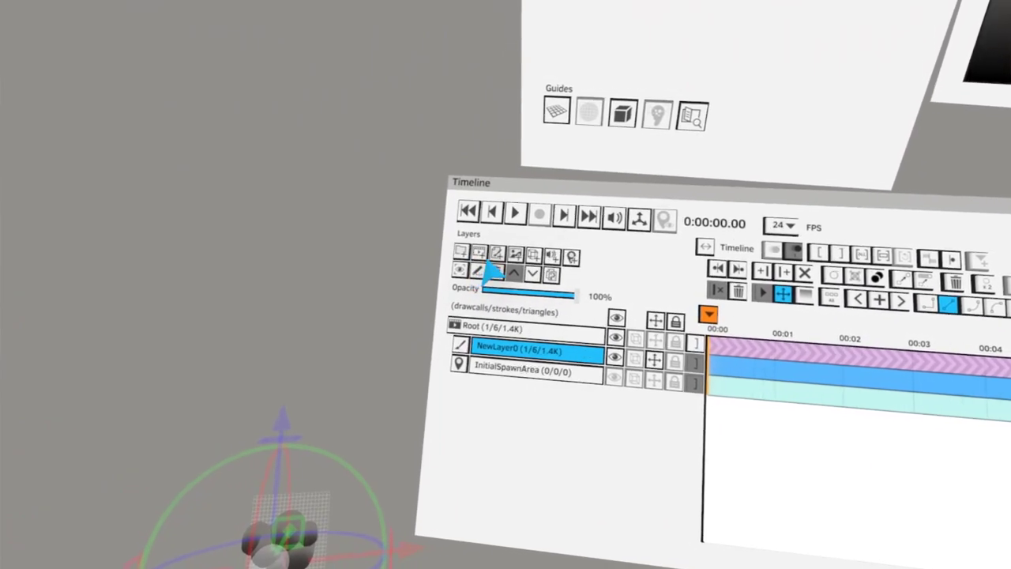
left_click(476, 250)
left_click(480, 333)
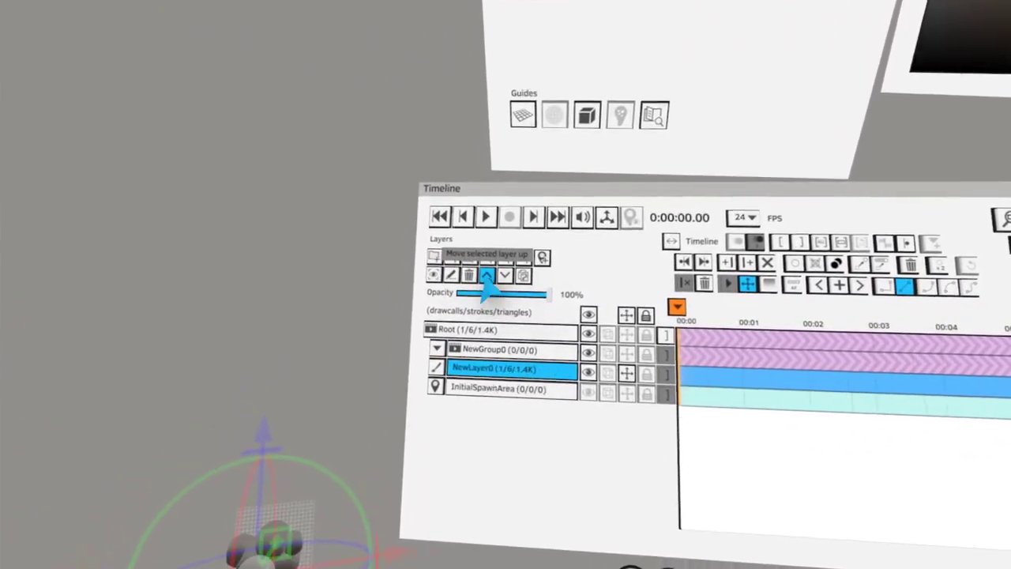
left_click(487, 280)
left_click(465, 318)
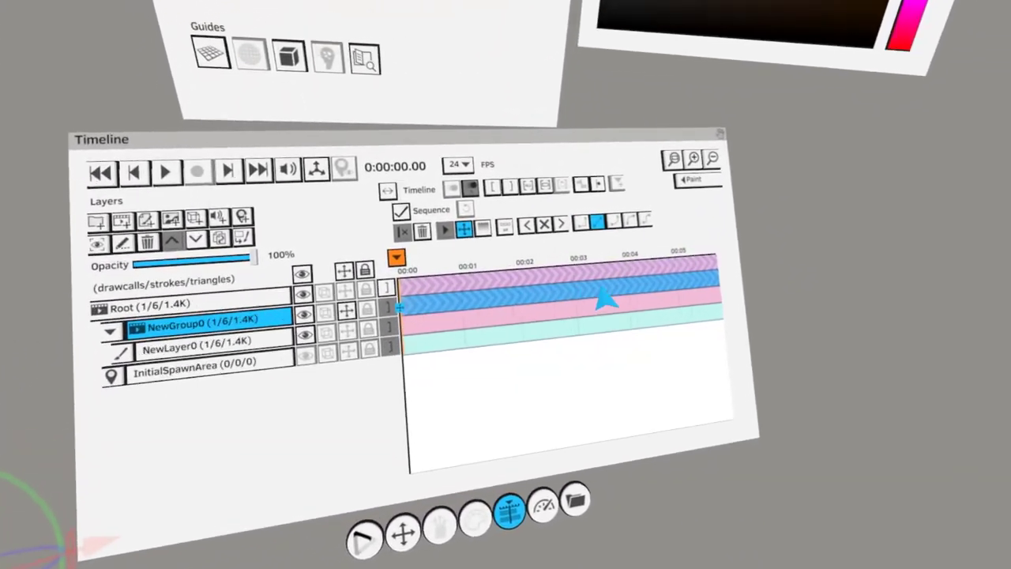
Animate NewGroup0 rising above the grid with transform keys at the start and at 0:00:04.19, playing the motion to check it
left_click(599, 297)
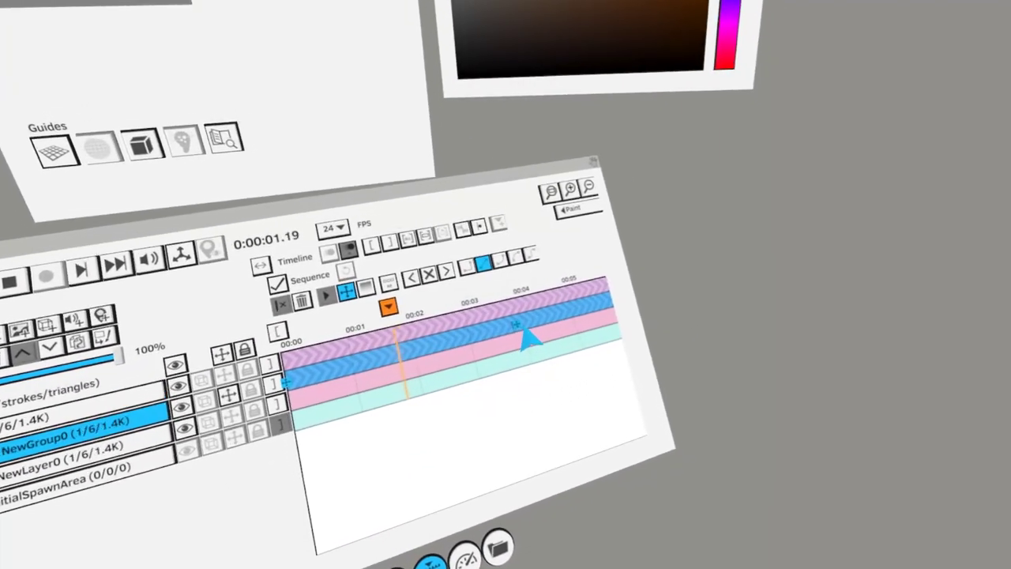
left_click_drag(524, 328, 546, 324)
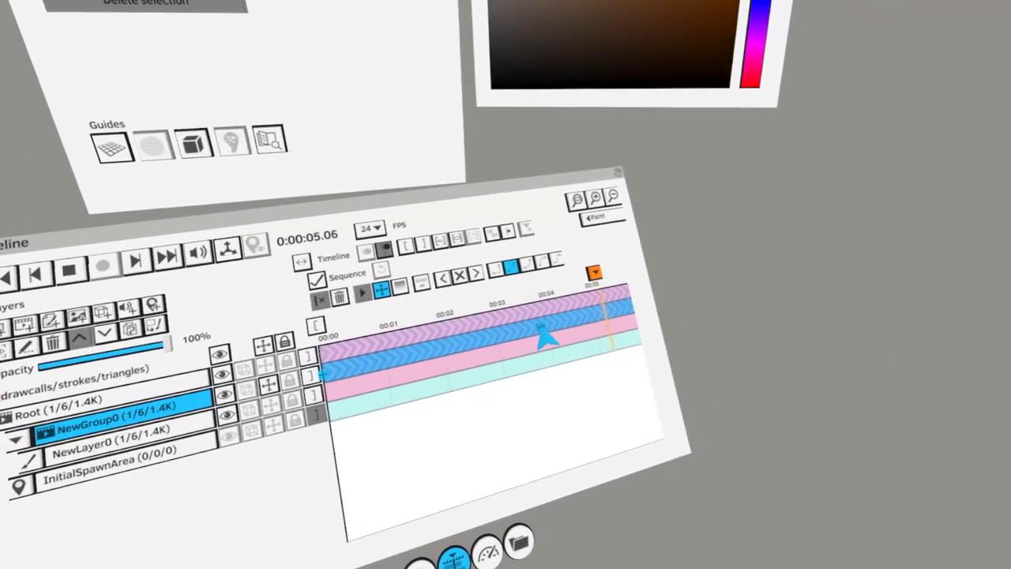
left_click(544, 334)
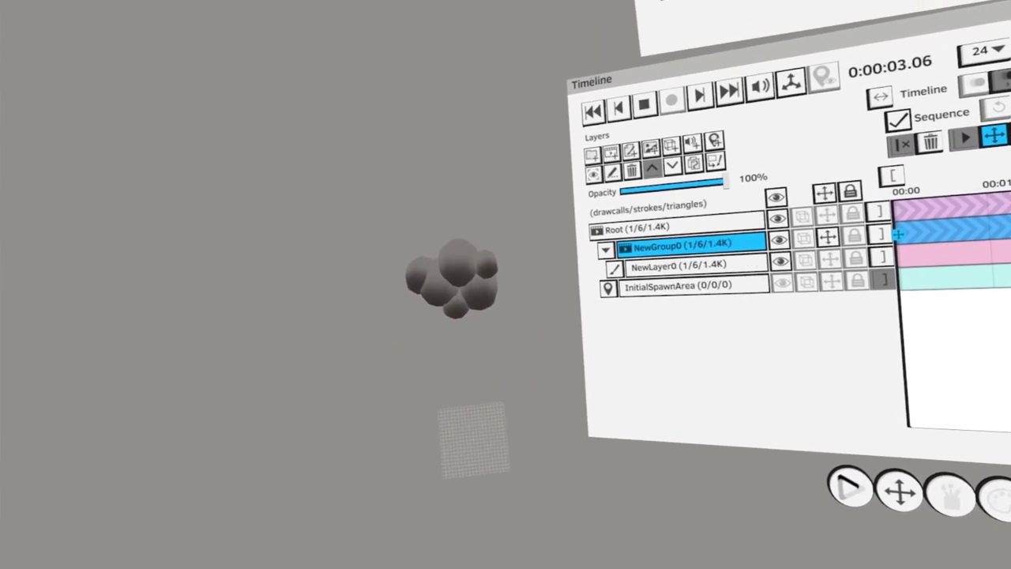
key("space")
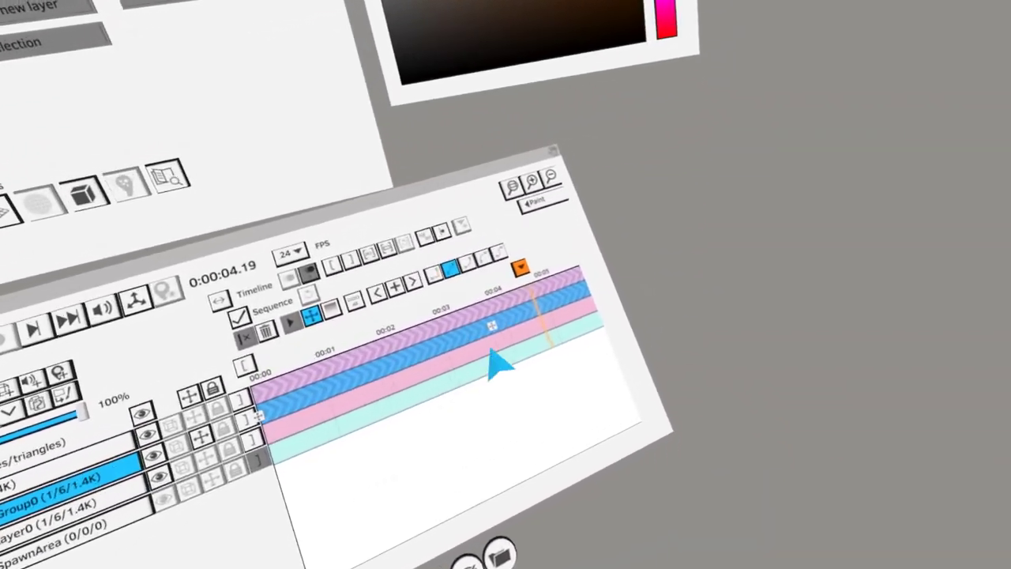
left_click(476, 322)
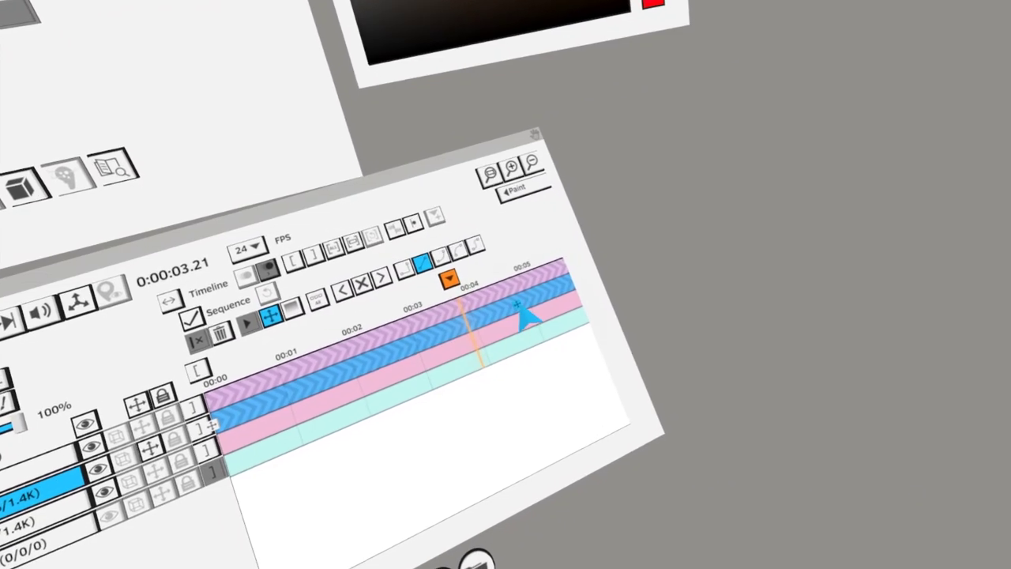
left_click(523, 306)
left_click(676, 275)
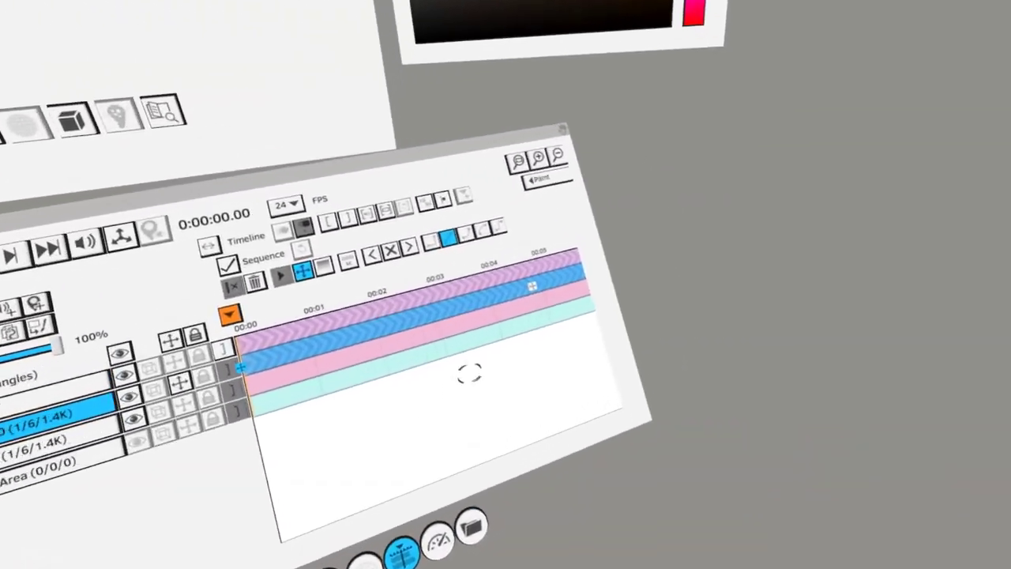
Fade NewGroup0 out with opacity keys of 100% at about 0:00:03.23 and 0% at 0:00:04.19, and play the fade
left_click(545, 294)
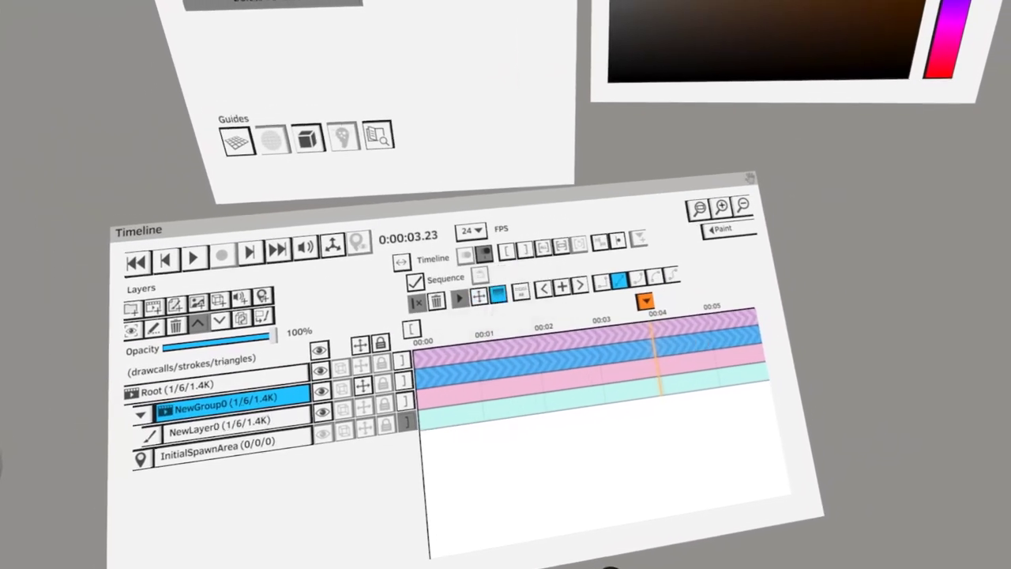
left_click(484, 292)
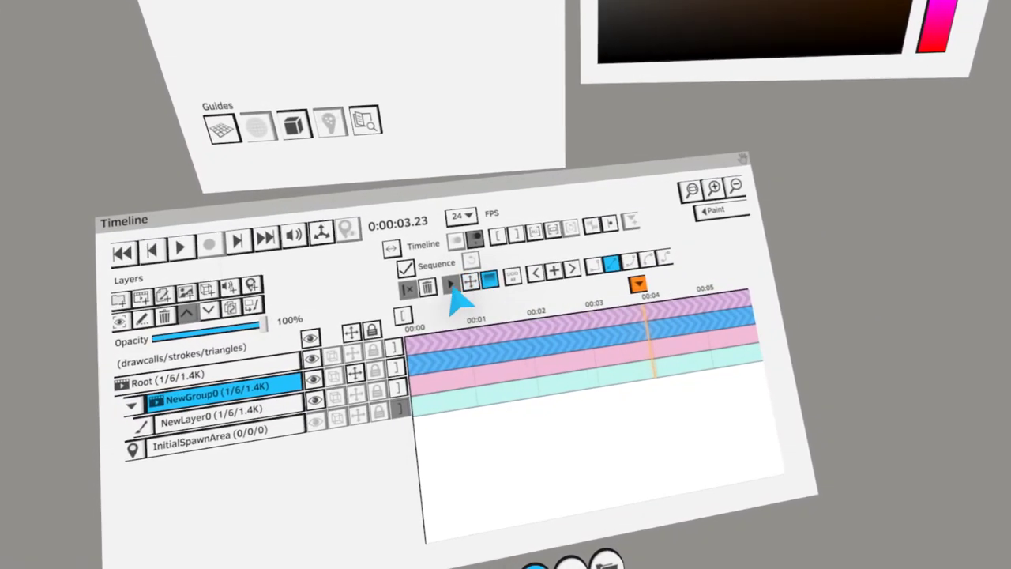
left_click(553, 270)
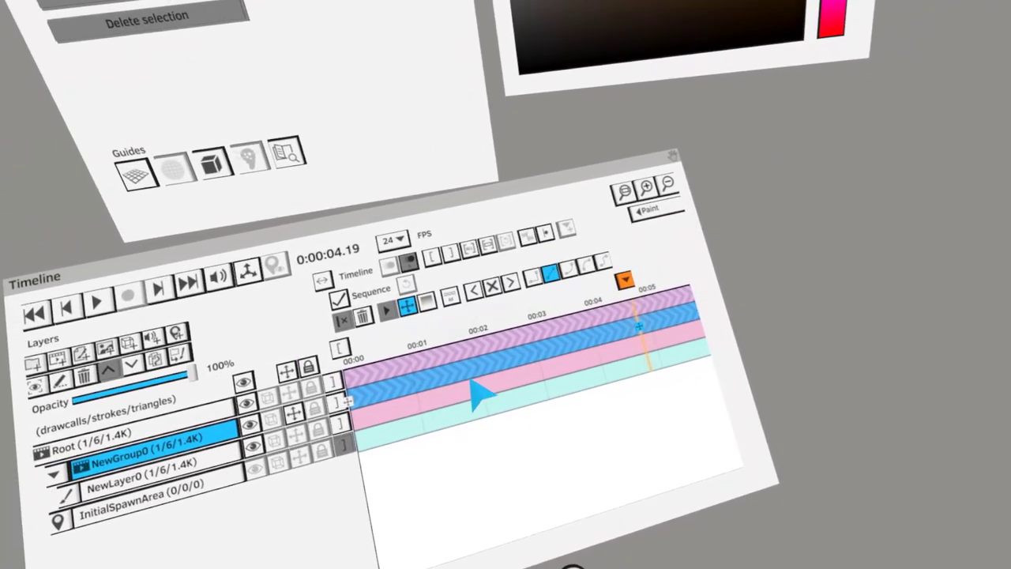
left_click(427, 301)
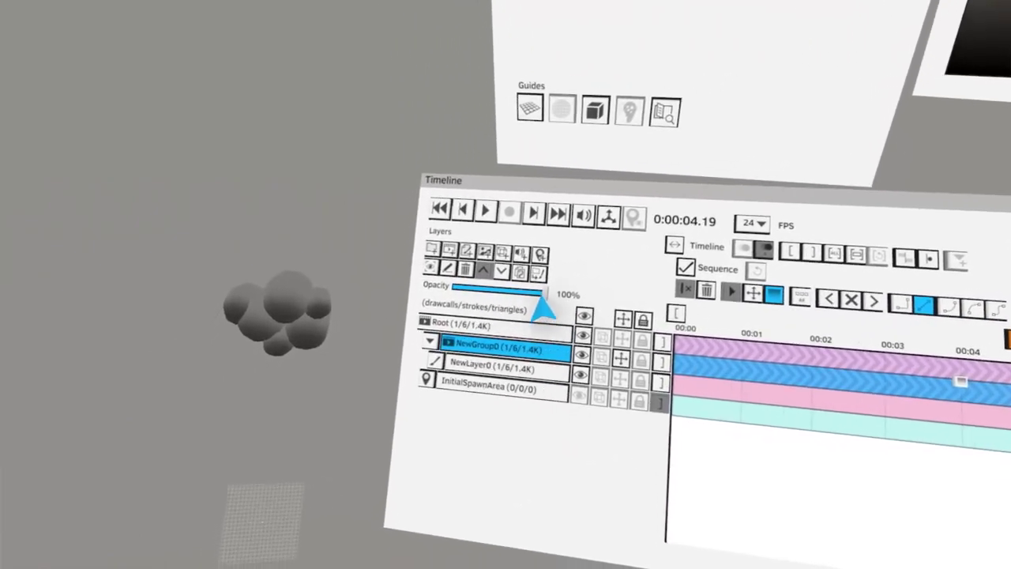
left_click_drag(542, 293, 473, 320)
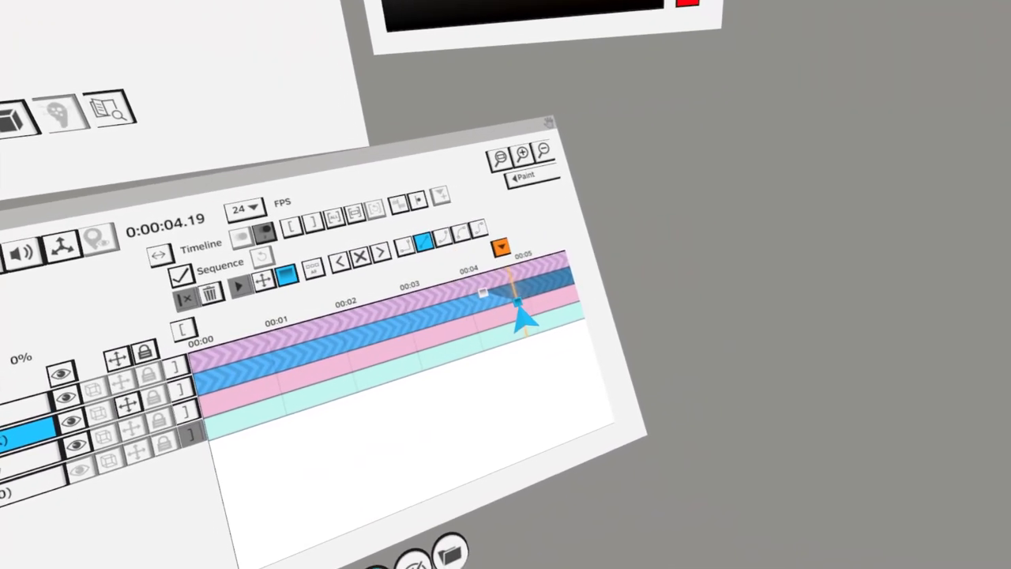
left_click_drag(491, 296, 481, 300)
left_click(444, 369)
key("space")
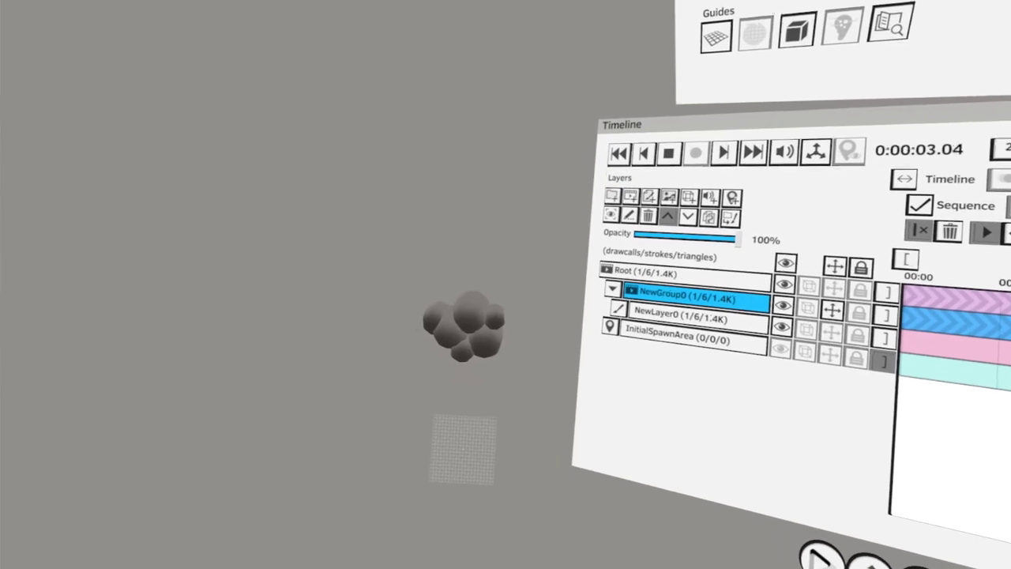
key("space")
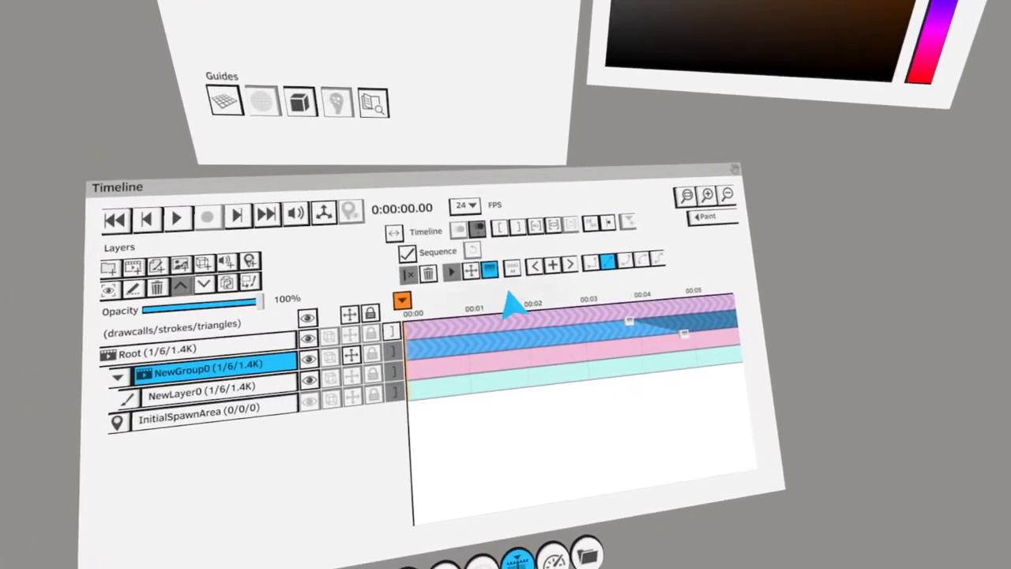
Fade NewGroup0 in with opacity keys of 0% at the start and 100% at 0:00:00.08
key("space")
key("space")
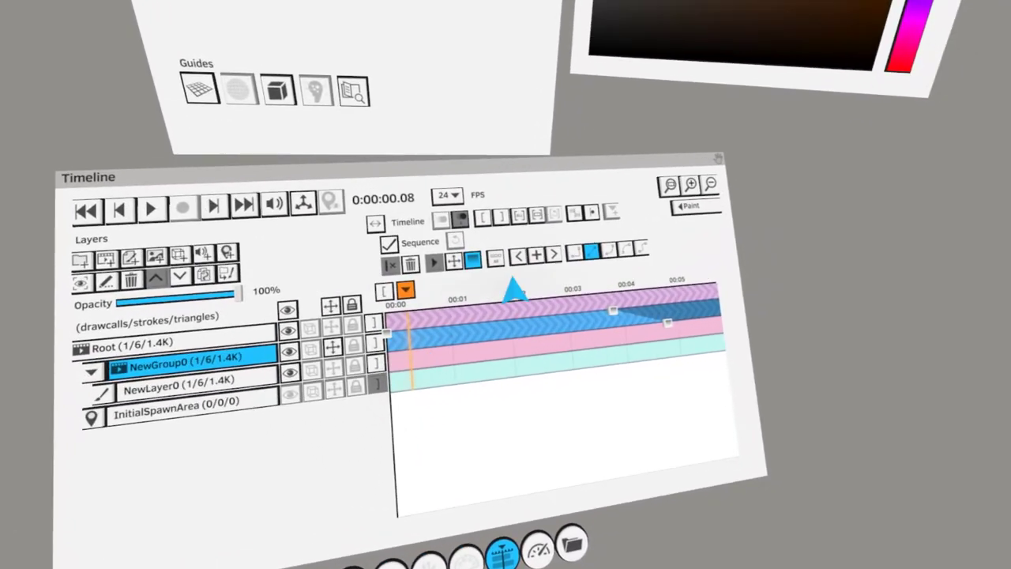
left_click(595, 234)
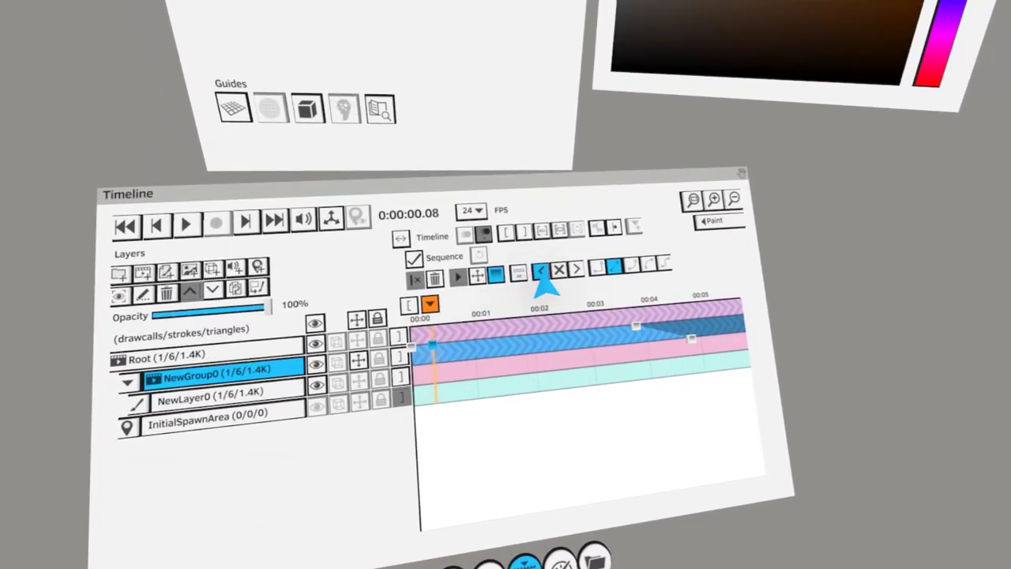
left_click(543, 272)
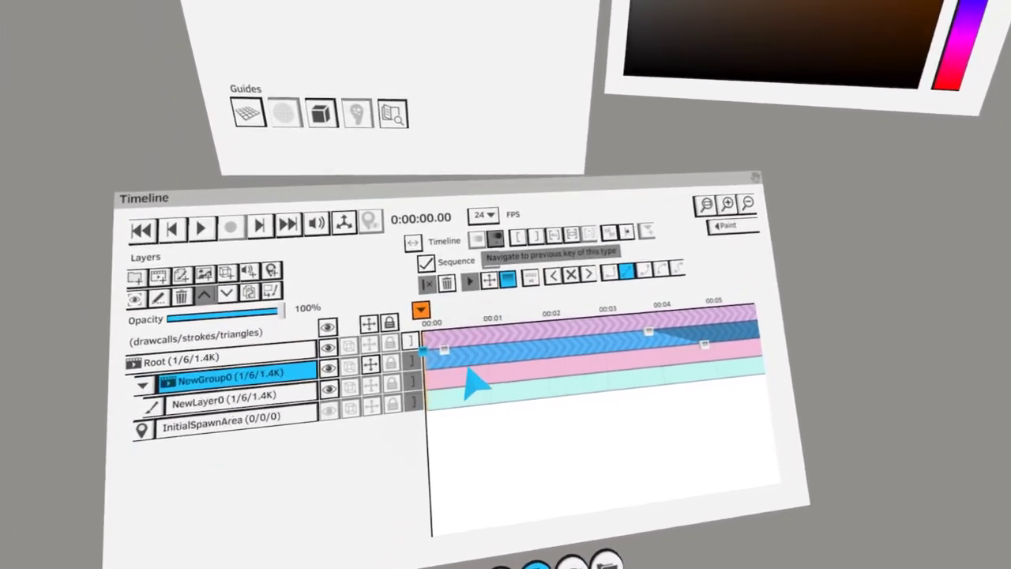
left_click_drag(488, 300, 425, 293)
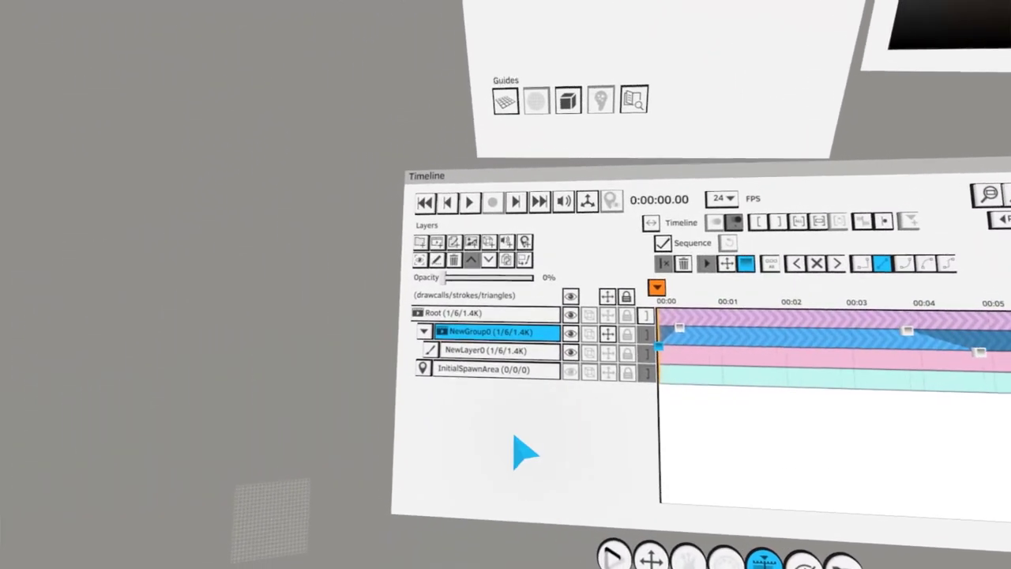
Add a second sequence group directly above NewLayer0 inside NewGroup0
left_click(486, 350)
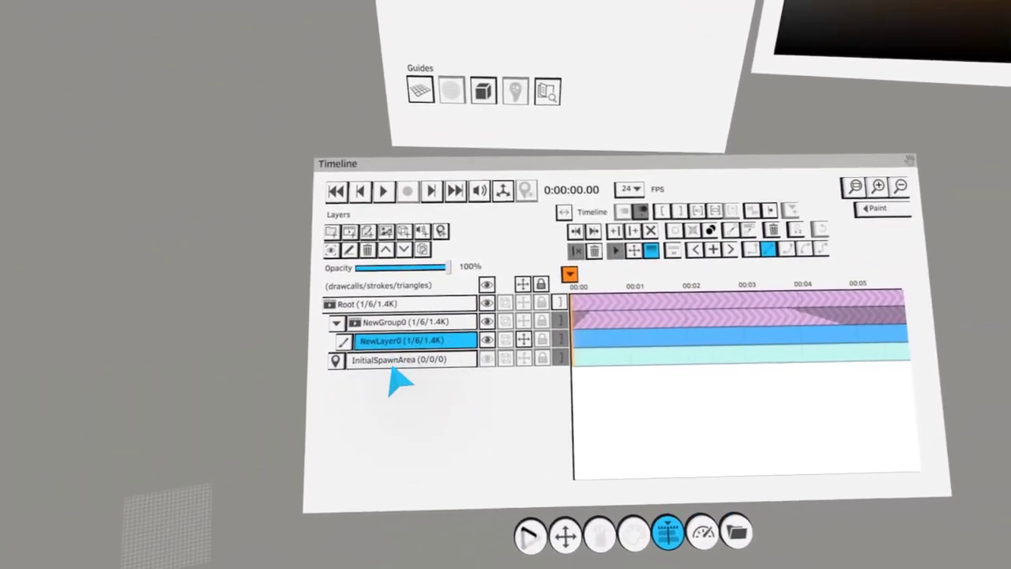
left_click(452, 338)
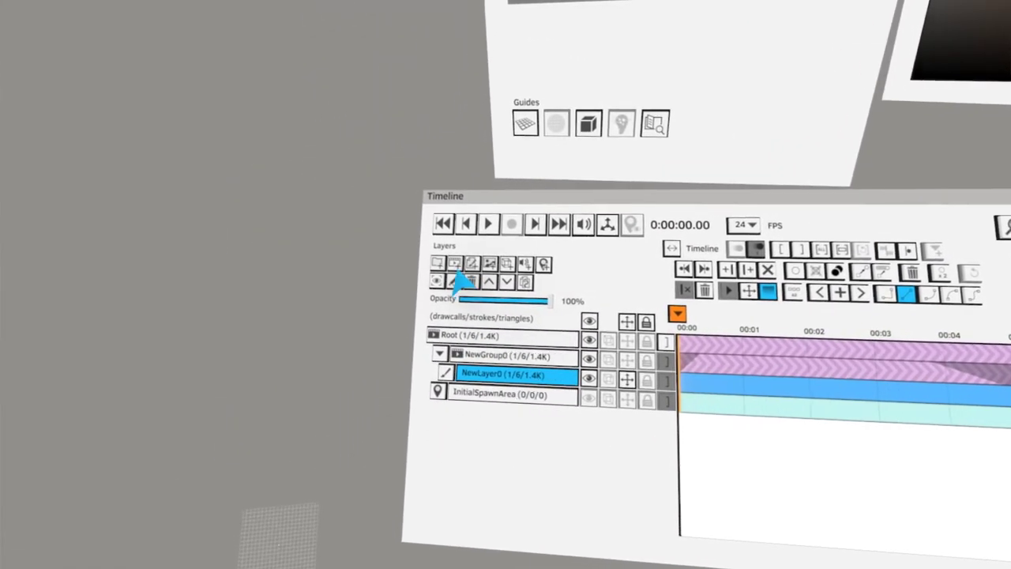
left_click(456, 267)
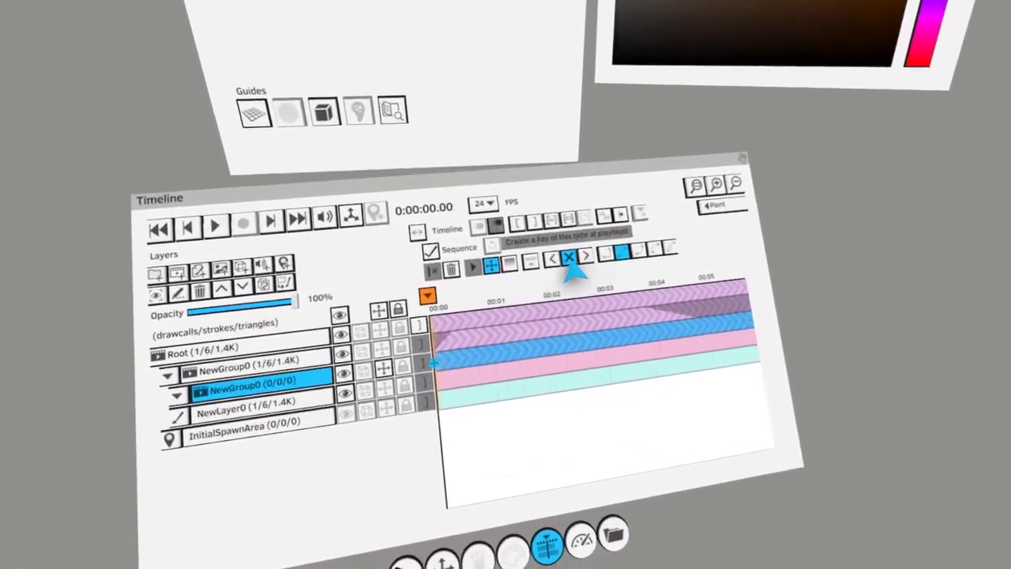
Set transform keys on the inner, empty sequence group at the start and at 0:00:04.19
left_click(565, 257)
left_click_drag(514, 367, 560, 332)
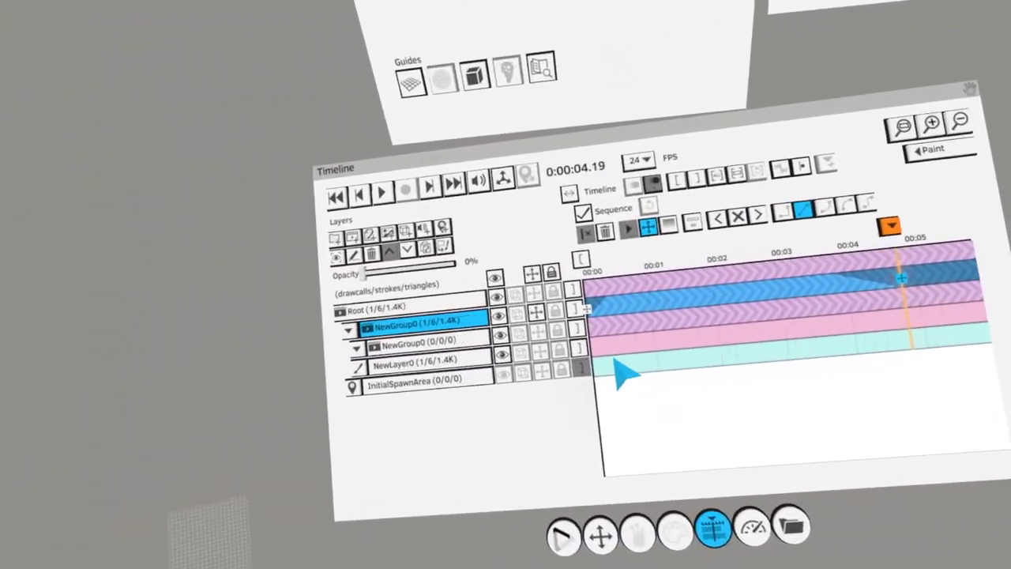
left_click(392, 362)
left_click(443, 261)
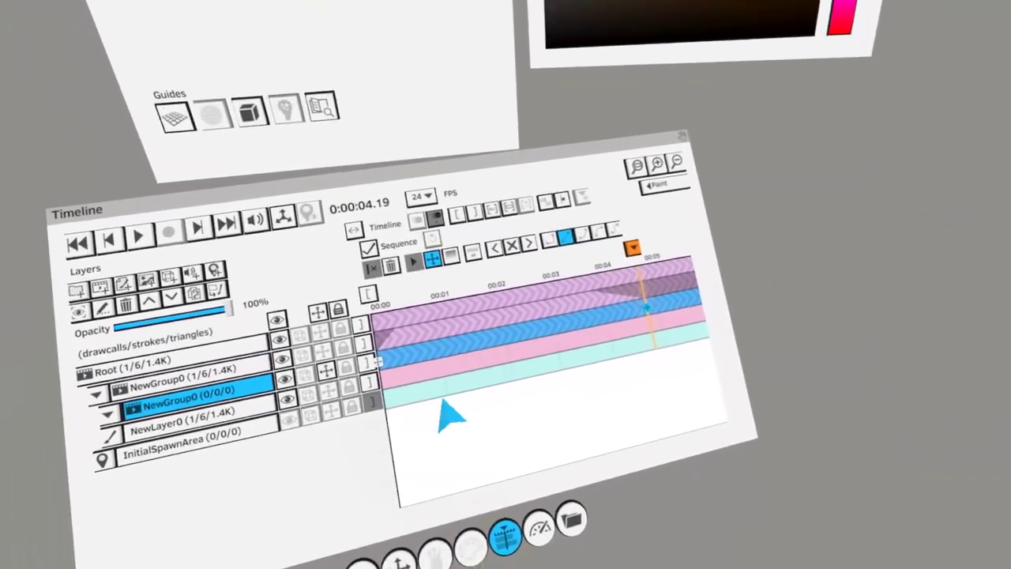
With the playhead at 0:00:01.00, nest NewLayer0 inside the inner sequence group and select that group
left_click_drag(444, 387, 552, 329)
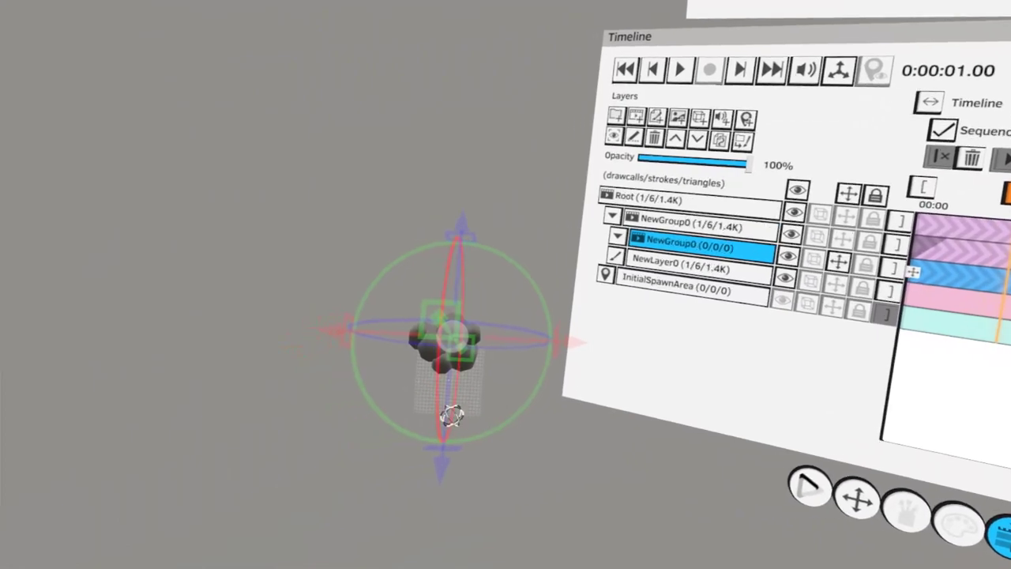
left_click_drag(374, 339, 340, 325)
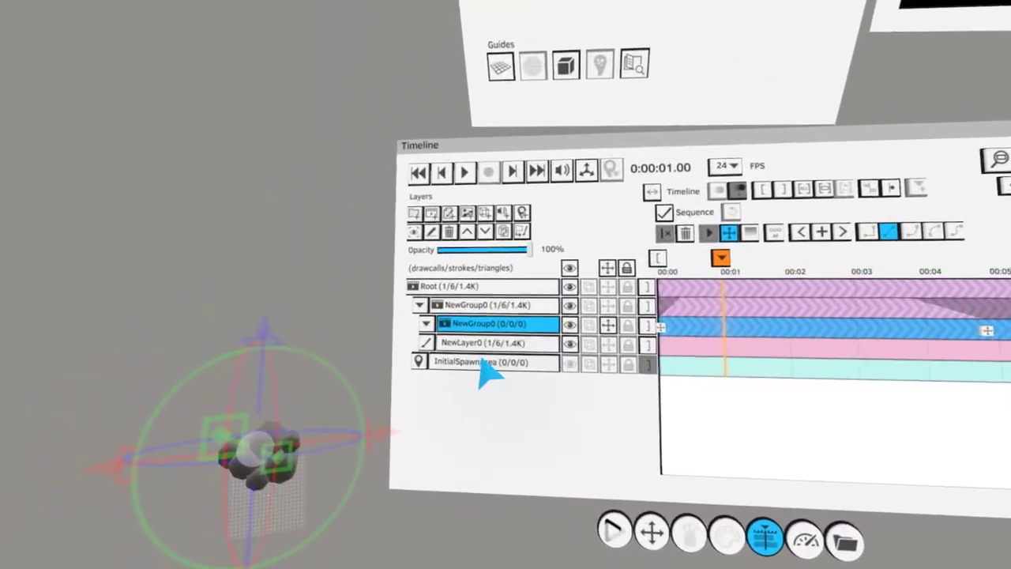
left_click(479, 348)
left_click(487, 248)
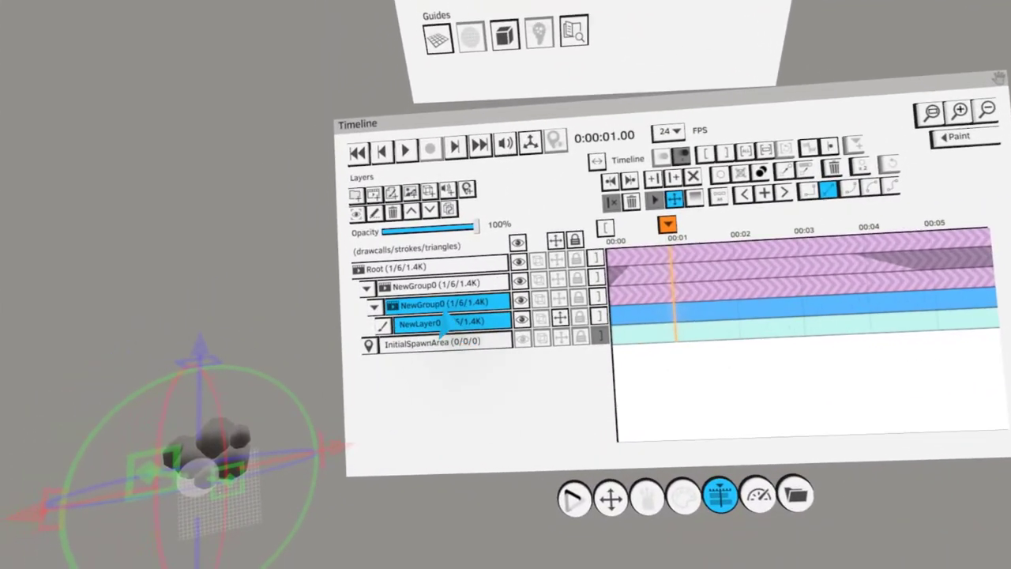
left_click(511, 343)
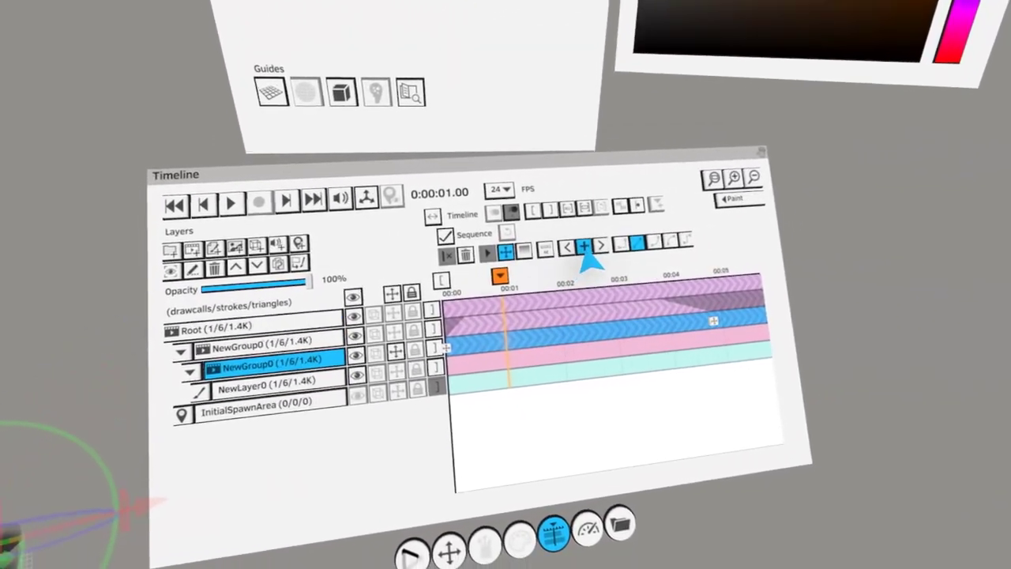
Add transform keyframes to the inner NewGroup0 at 1 s and at 2 s 8 frames, and play the animation from the start
left_click(831, 195)
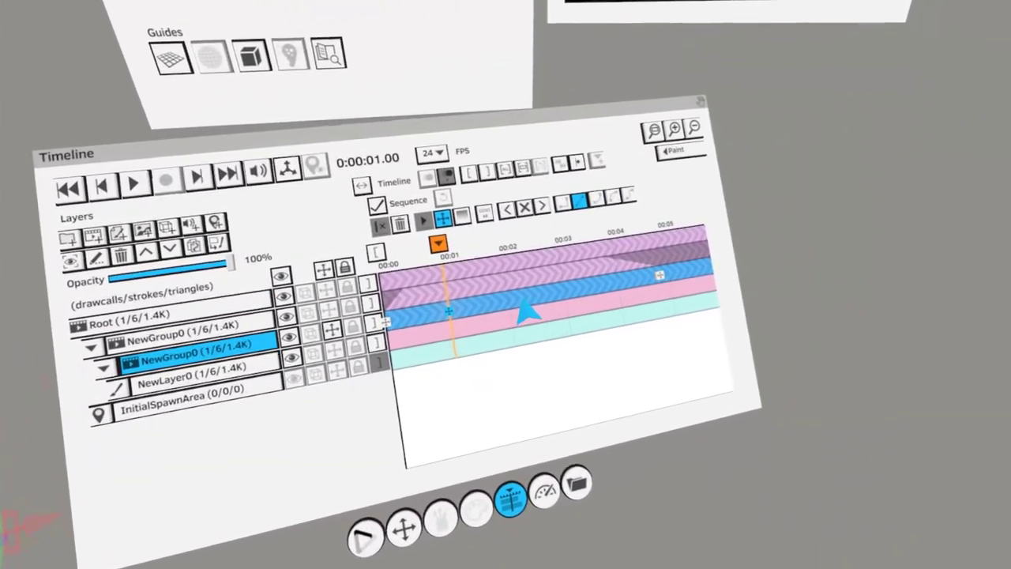
left_click(551, 292)
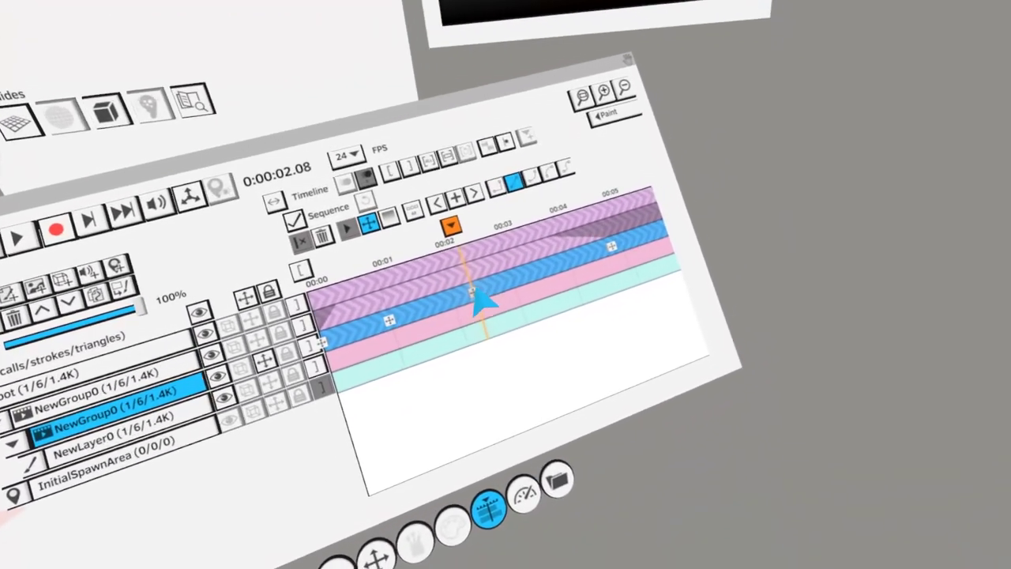
key("Left")
key("Left")
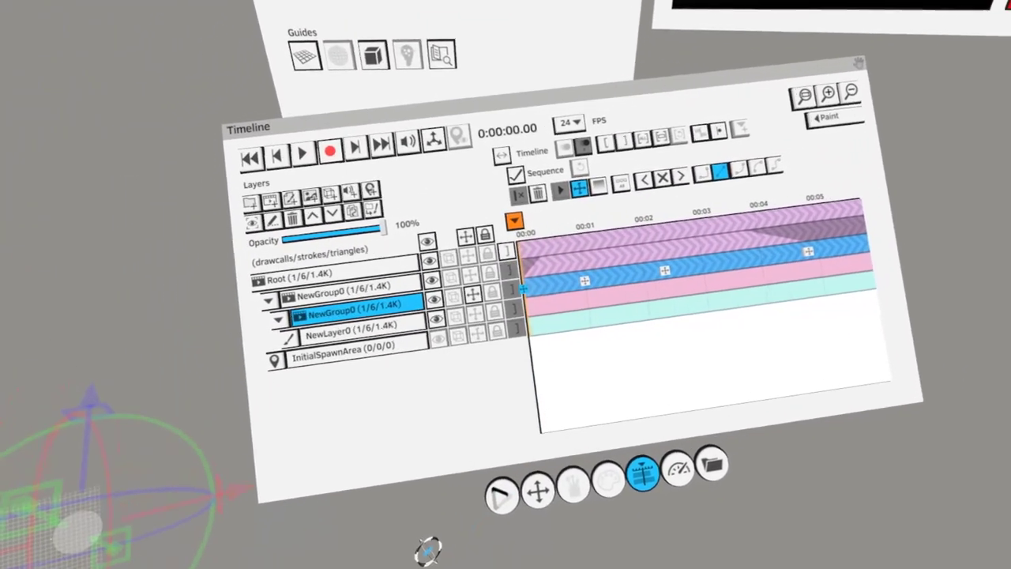
key("space")
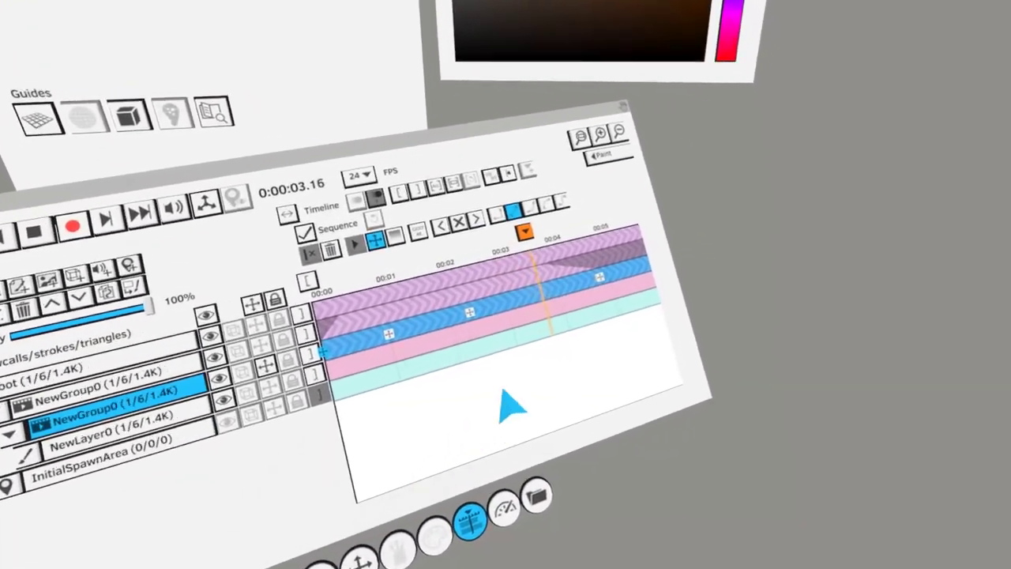
Give all keyframes of the inner NewGroup0 ease-in-out interpolation, with another keyframe near 3 s 19 frames, and play it back
left_click(493, 295)
left_click(452, 306)
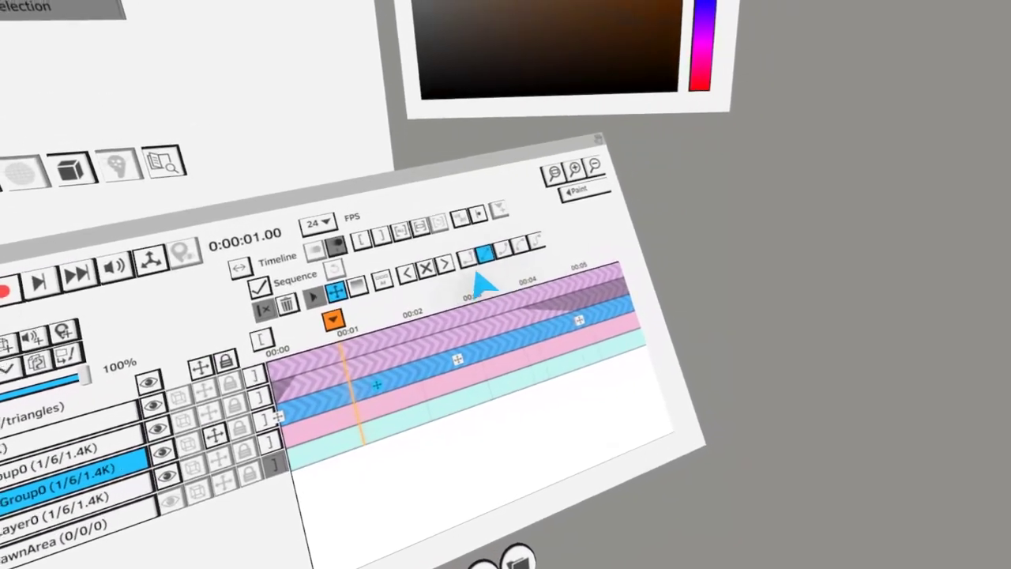
left_click(421, 283)
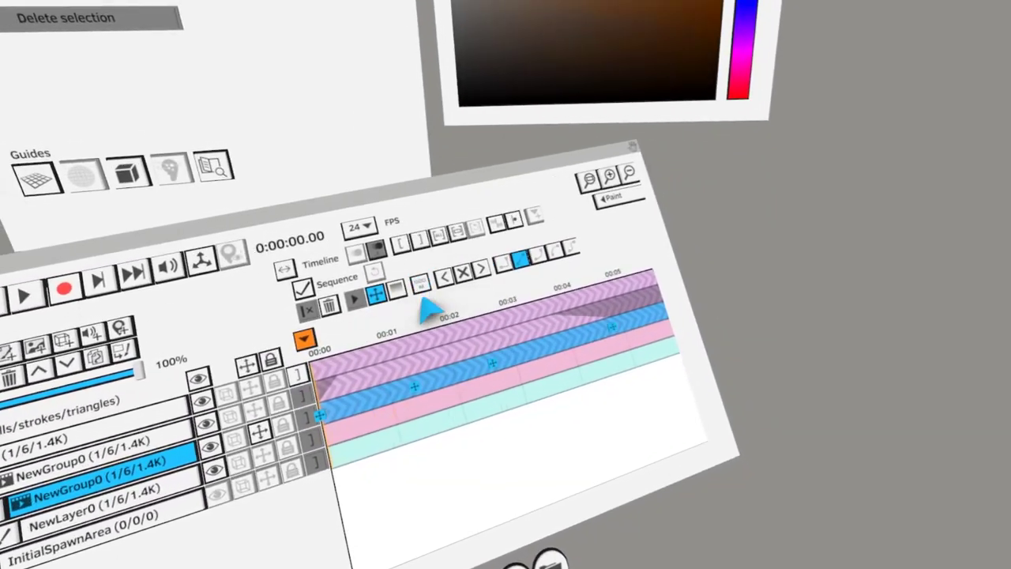
left_click(520, 259)
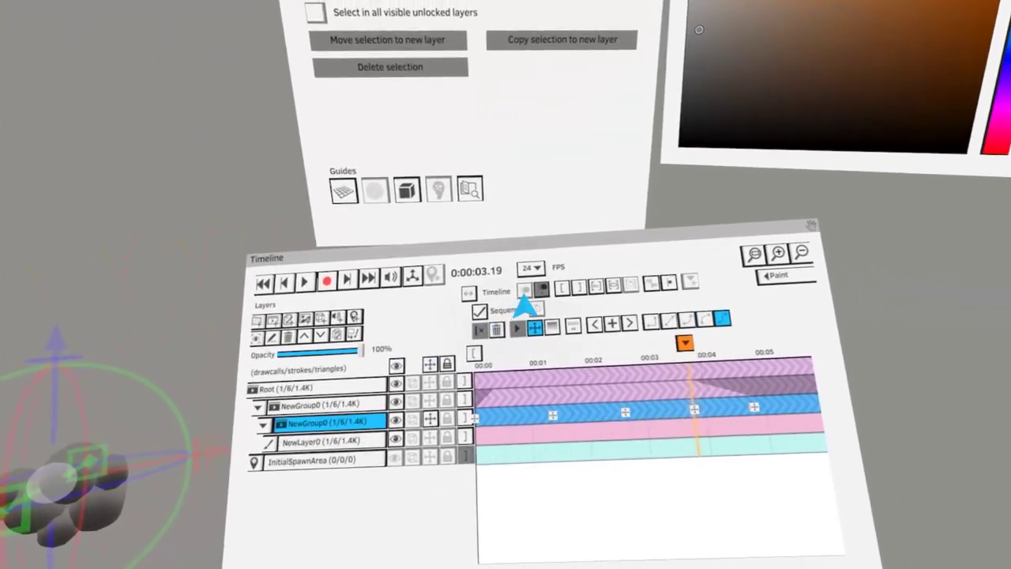
key("space")
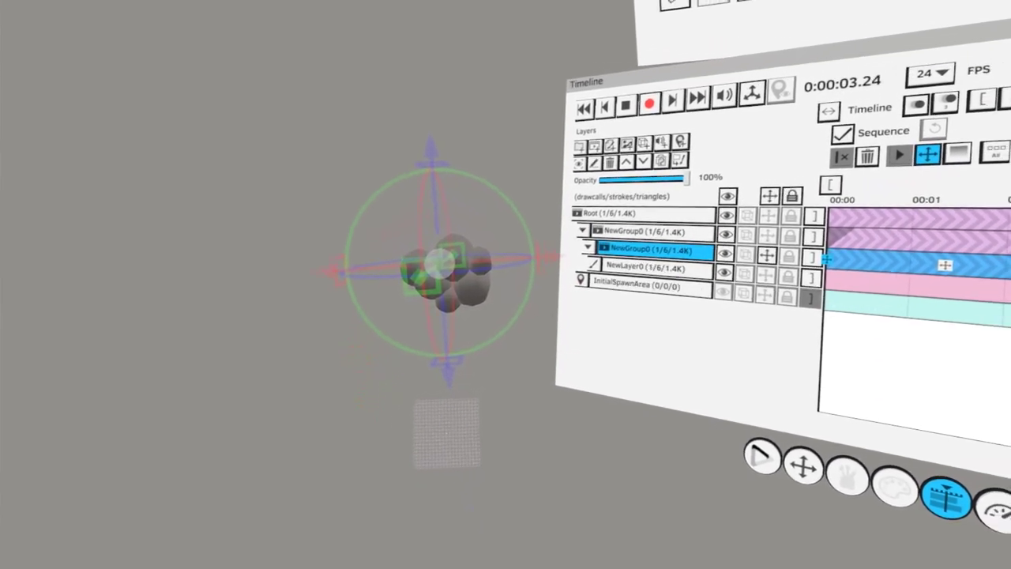
key("space")
Retime the inner NewGroup0's third keyframe to 2 s 3 frames and its fourth to slightly before 3 s 19 frames, and preview the motion
mouse_move(510, 313)
left_mouse_down()
mouse_move(523, 306)
mouse_move(497, 307)
left_mouse_up()
left_click(559, 300)
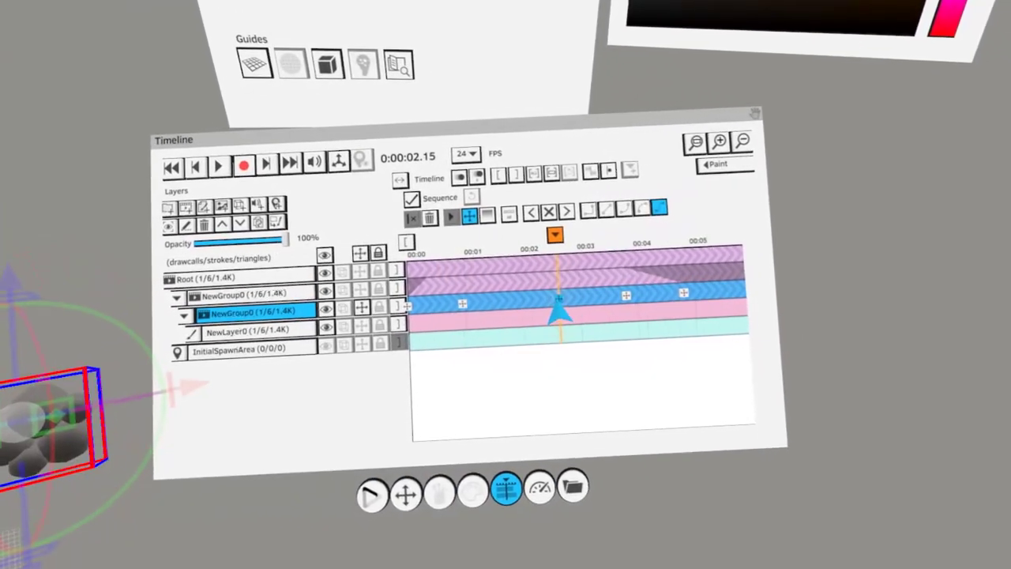
left_click(538, 312)
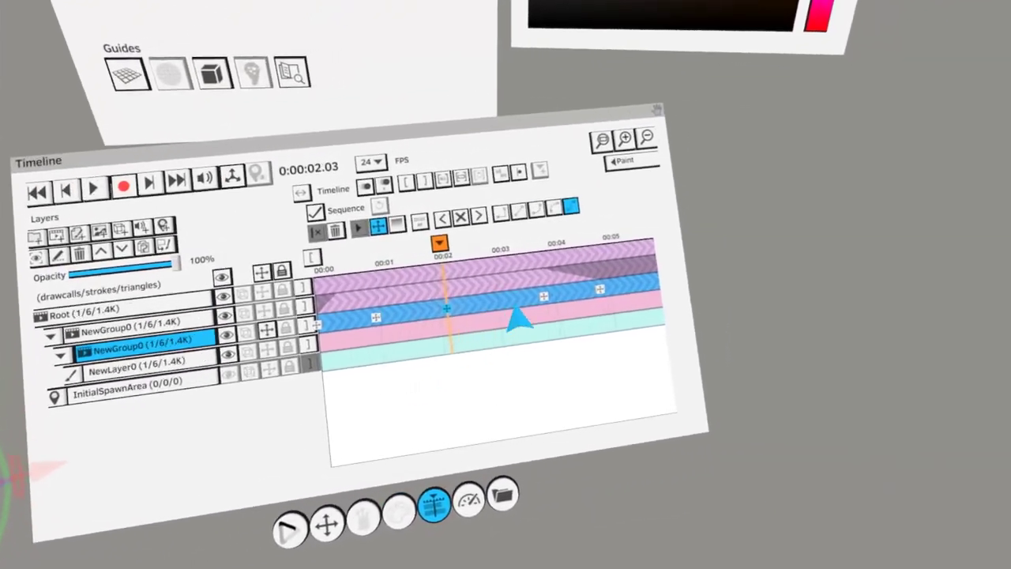
left_click(514, 327)
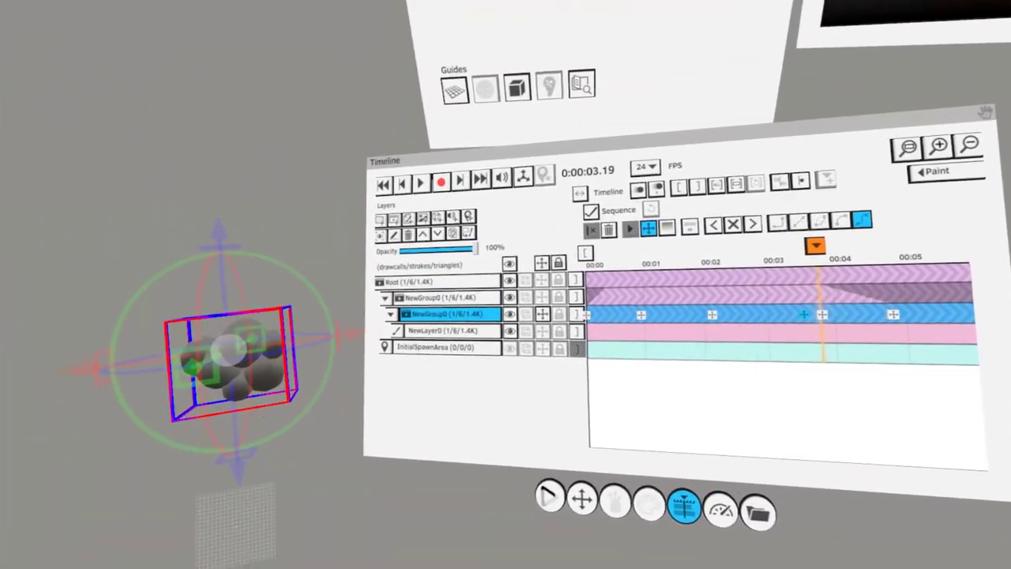
left_click(498, 190)
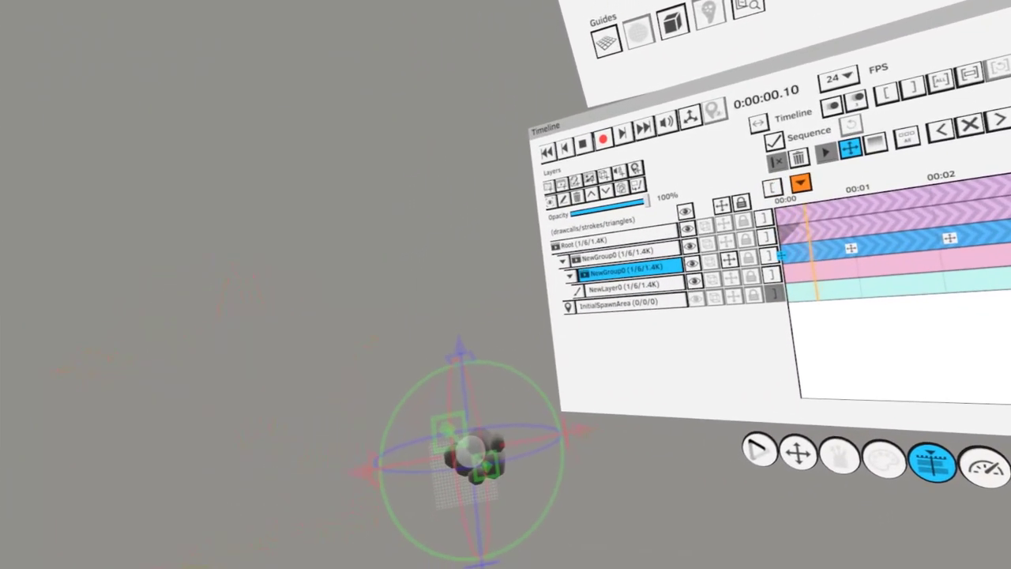
key("Tab")
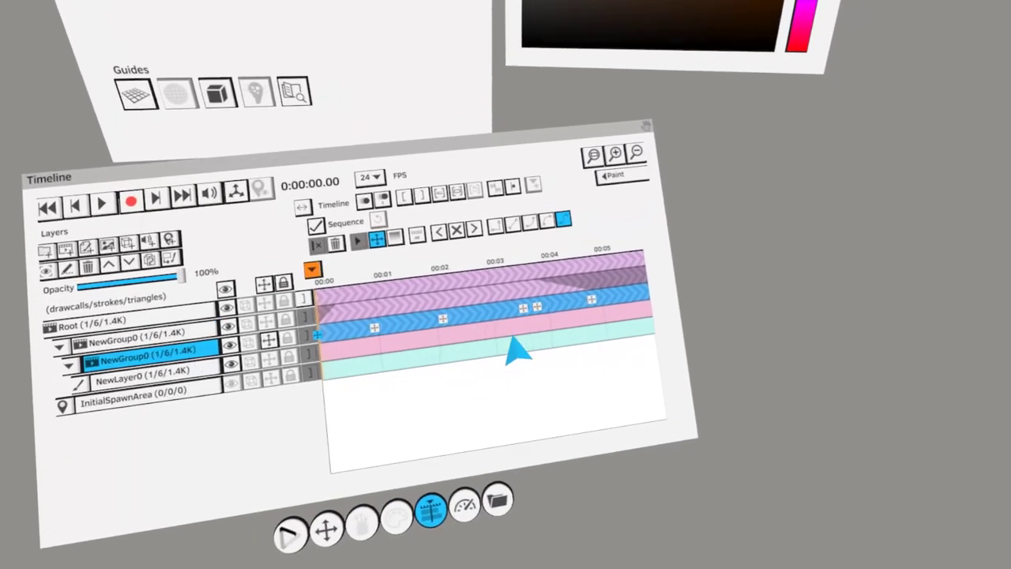
Remove the surplus keyframe near 3 s 19 frames from the inner NewGroup0 and go to the parent group's last keyframe at 4 s 19 frames
left_click_drag(517, 350, 522, 312)
left_click(427, 219)
left_click(500, 299)
left_click(529, 305)
left_click(537, 309)
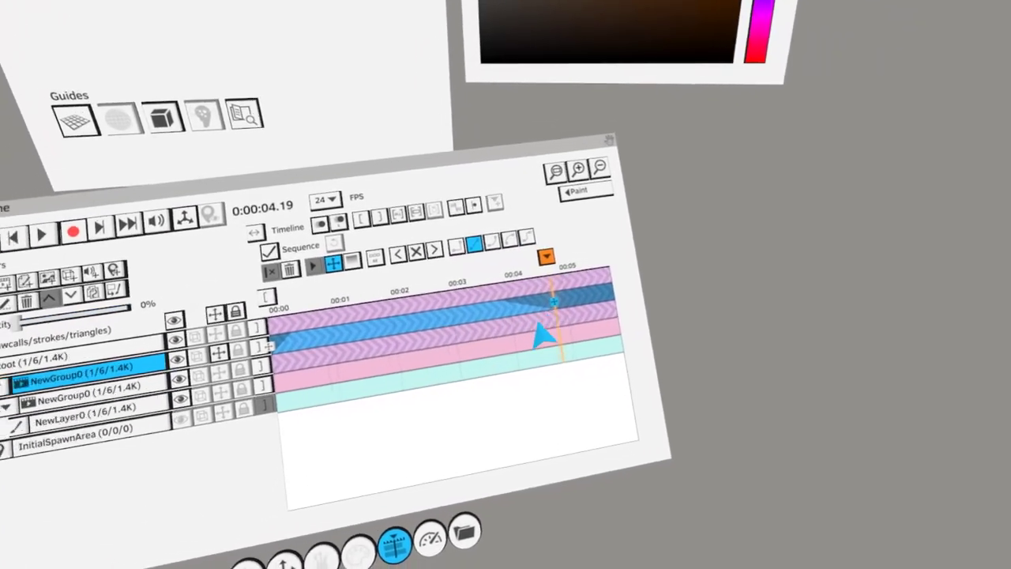
Play the smoke animation from the start and examine the parent NewGroup0's fade keyframes at 0 s and 4 s 19 frames
key("Home")
key("space")
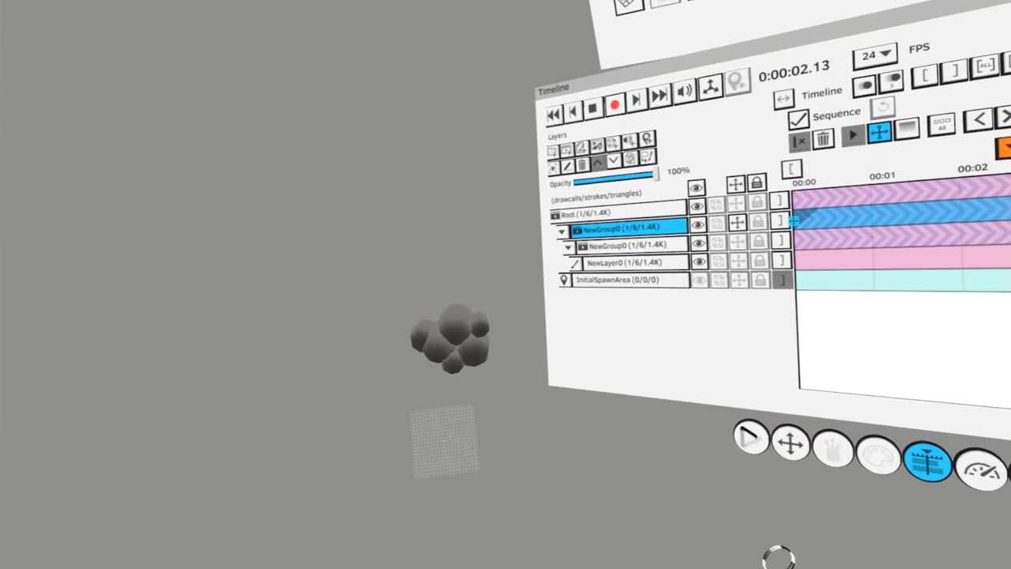
key("space")
key("Home")
left_click(490, 316)
left_click(330, 300)
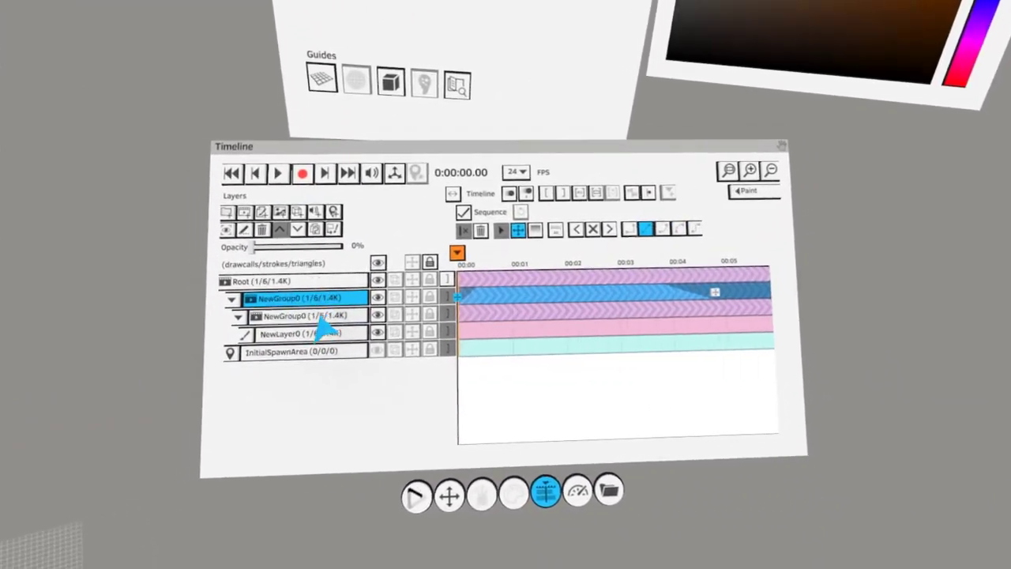
left_click(446, 324)
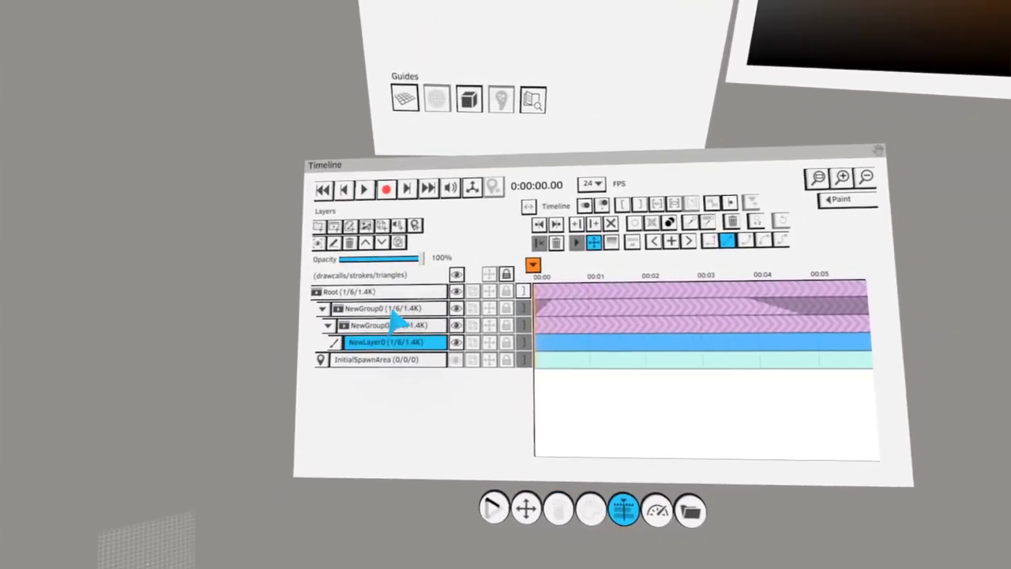
left_click(474, 305)
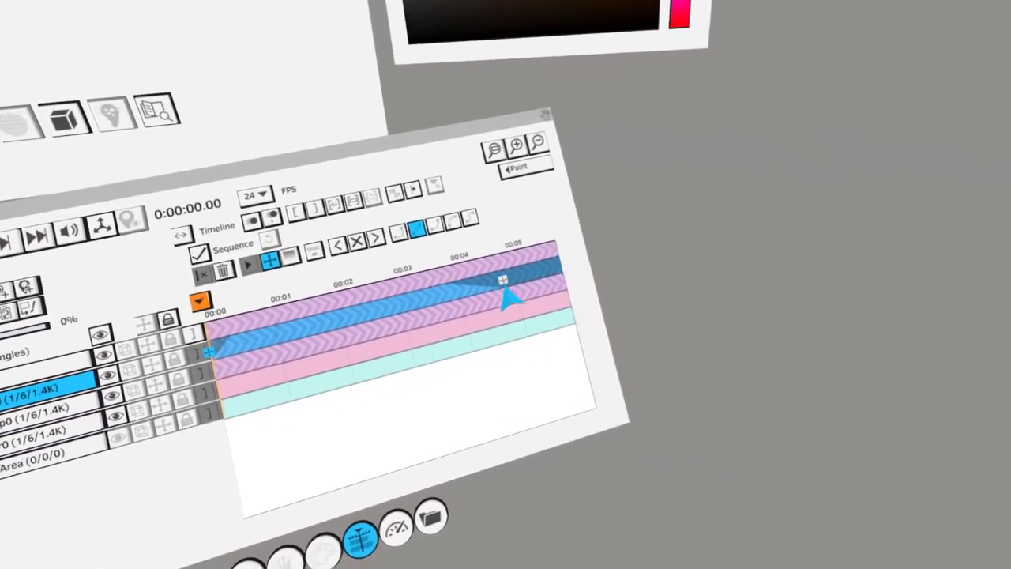
left_click(626, 295)
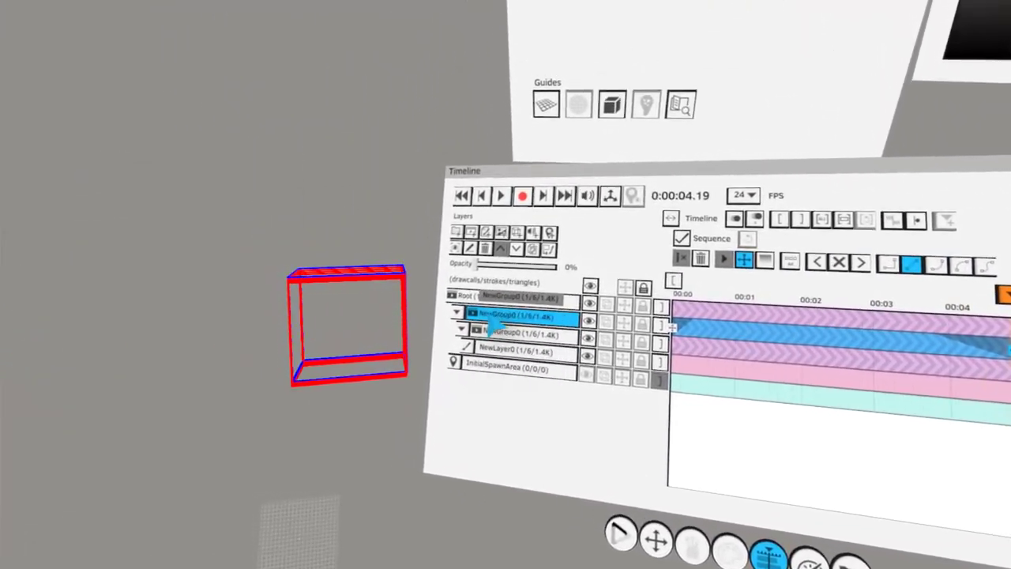
Create a new group, NewGroup1, inside the outer NewGroup0, nest the inner NewGroup0 in it, and play the result
left_click(474, 236)
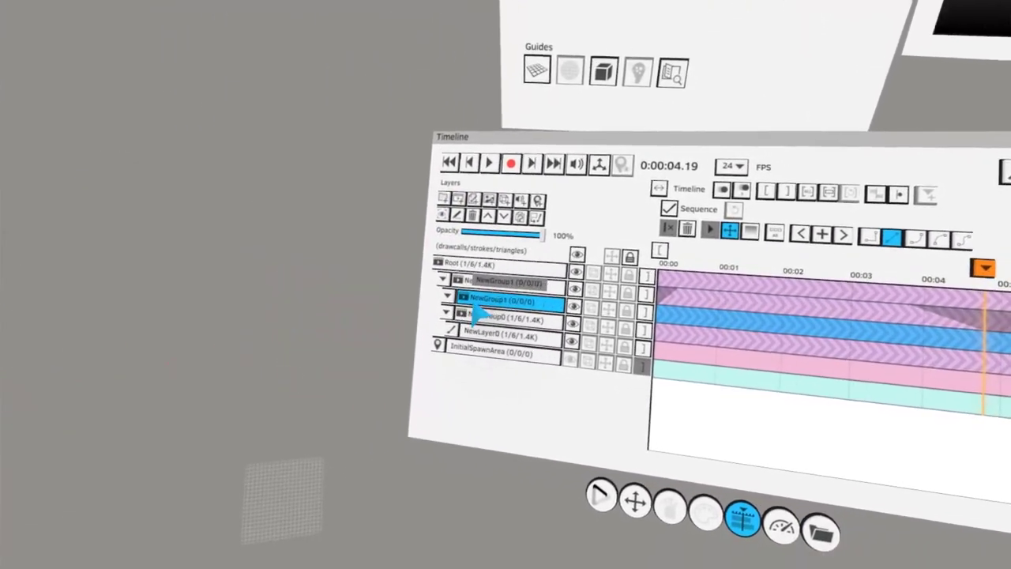
left_click(473, 308)
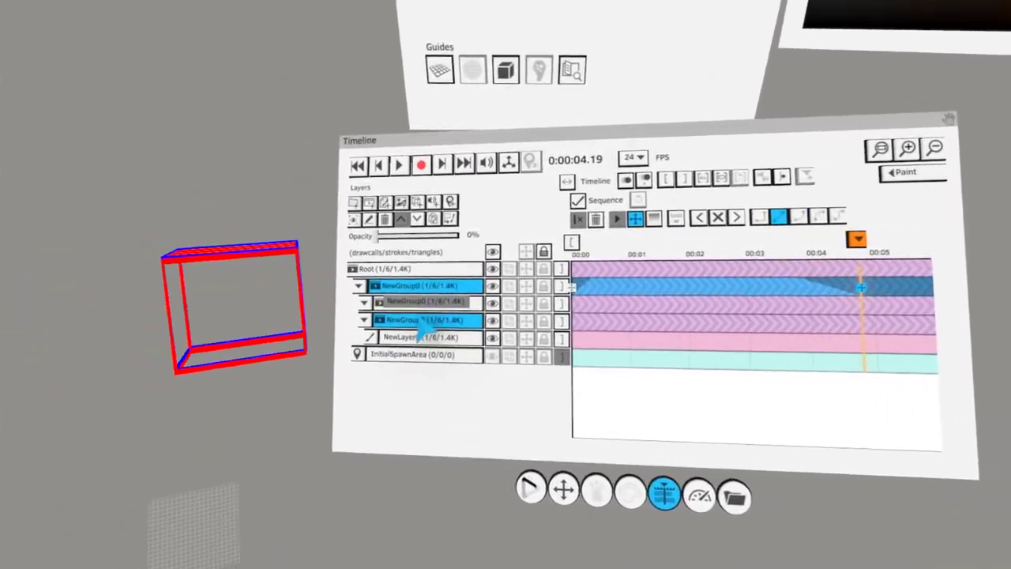
left_click(415, 323)
left_click(466, 305)
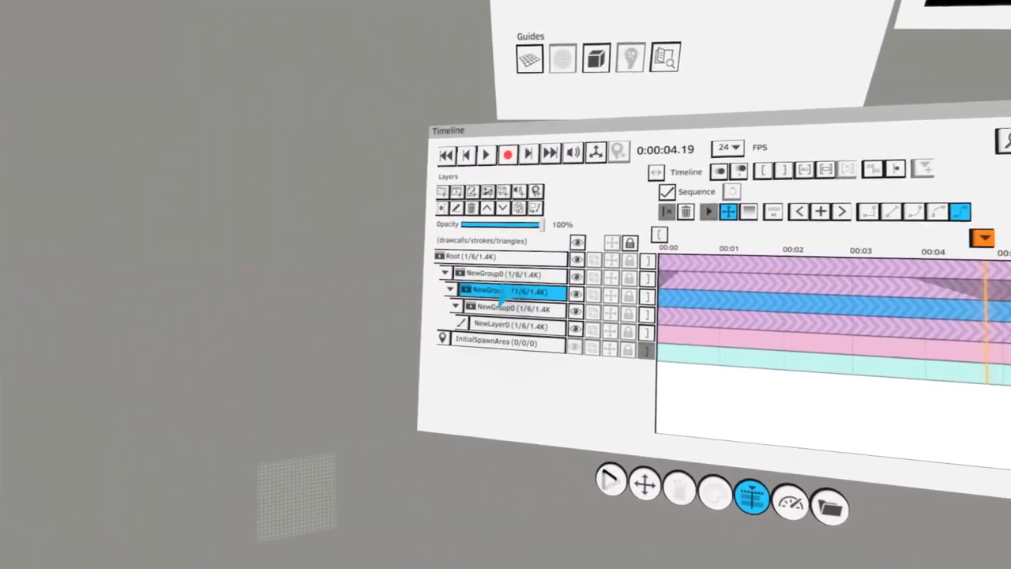
left_click(503, 275)
left_click(498, 292)
key("space")
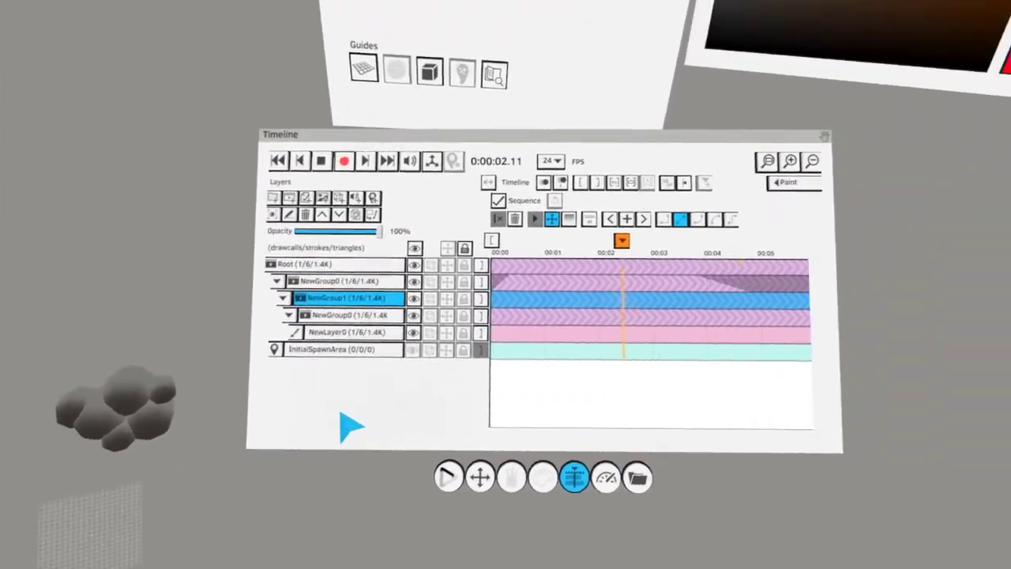
key("space")
Rename the outer NewGroup0 as Mainsmoke
double_click(427, 309)
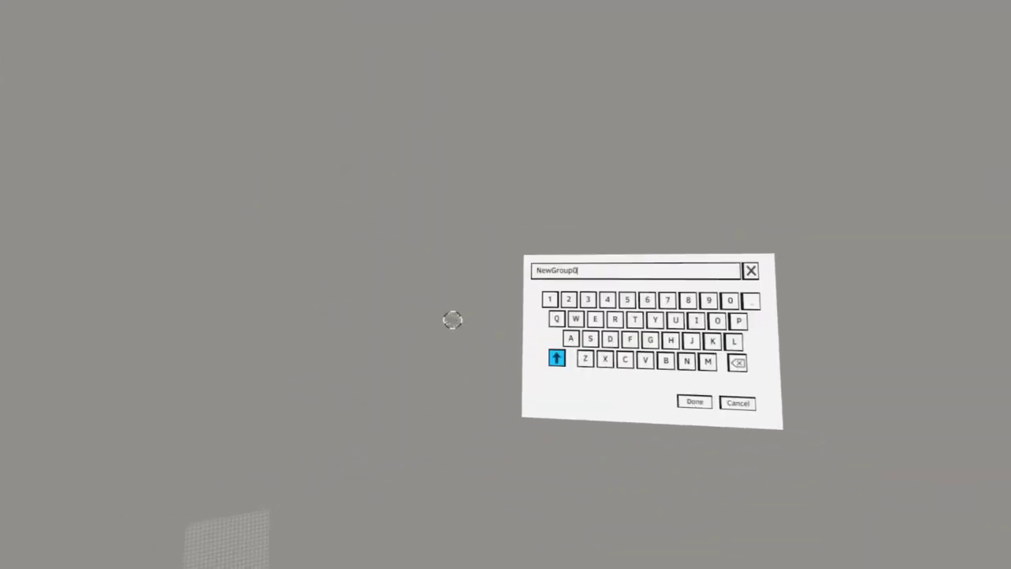
left_click(574, 286)
type("Mainsmk")
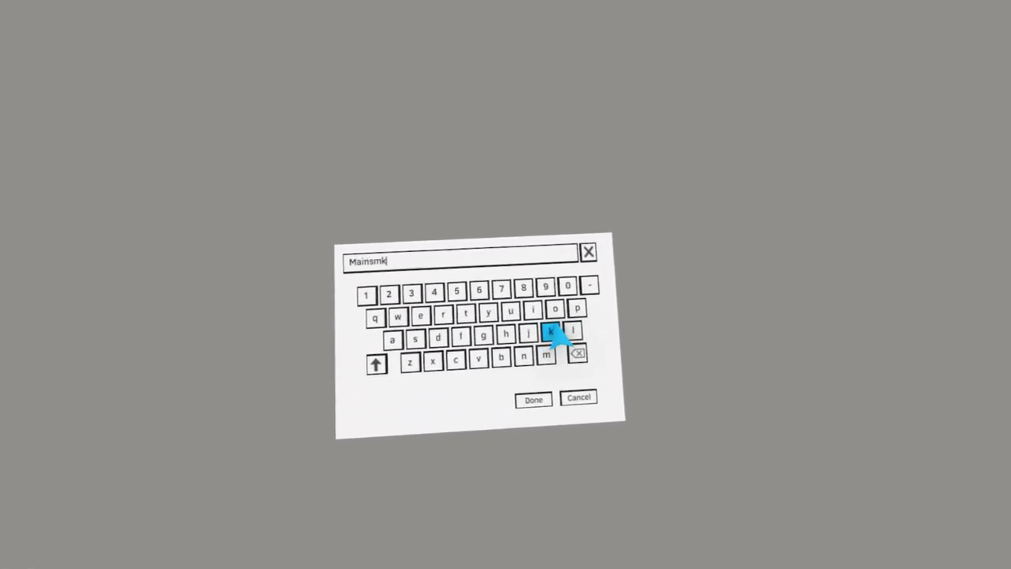
key("BackSpace")
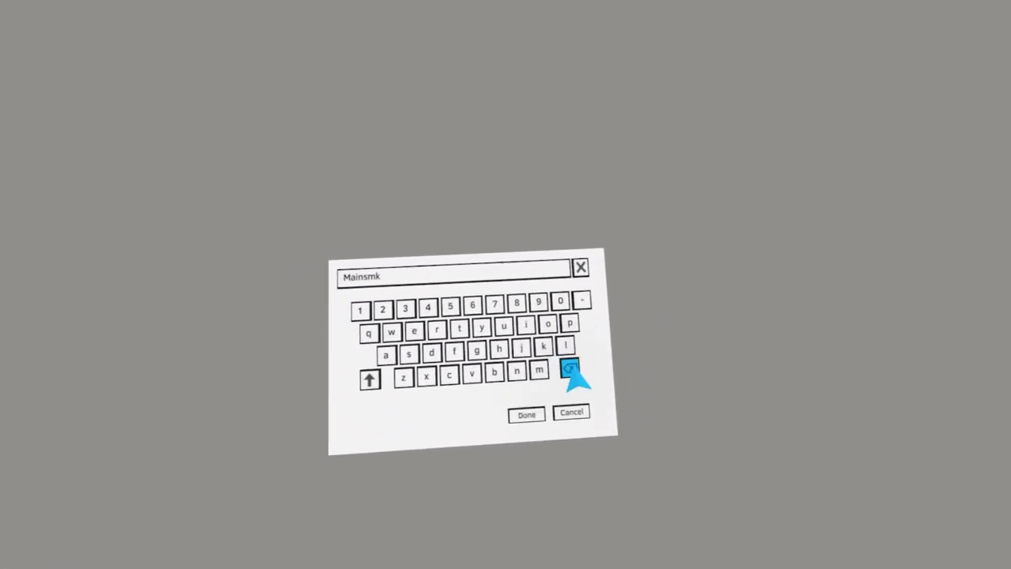
type("oke")
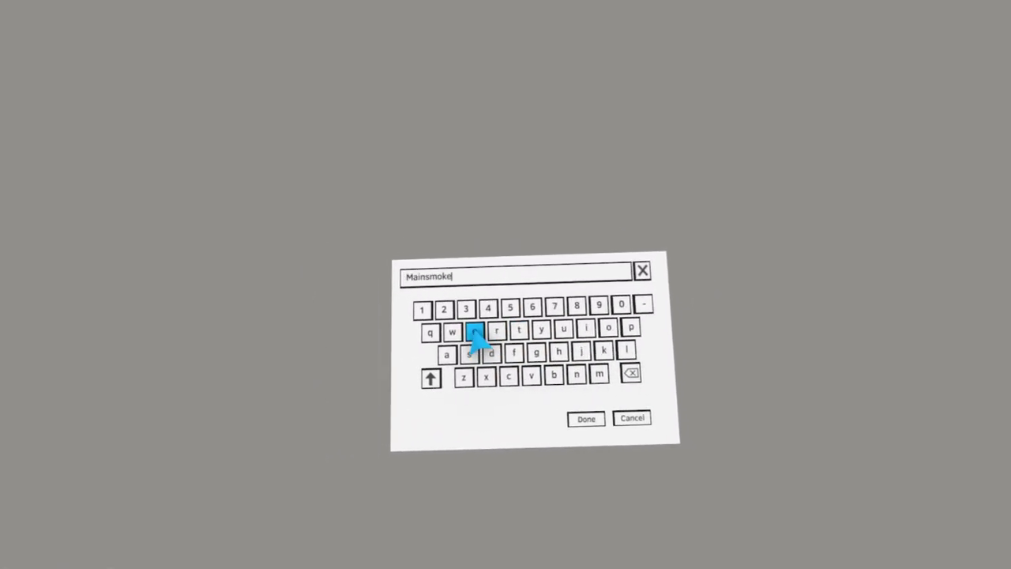
left_click(547, 385)
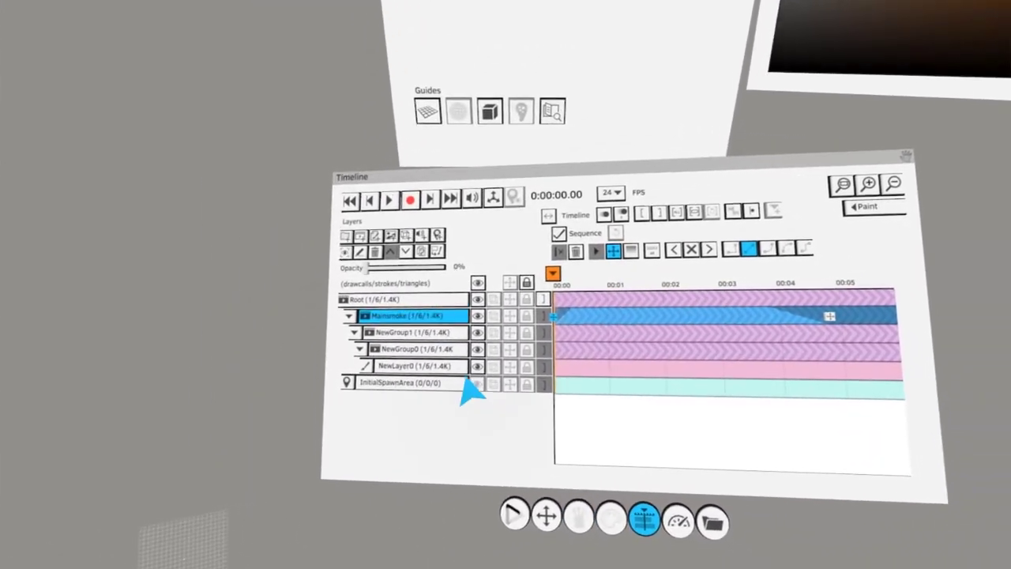
Move NewGroup1 with its contents out of Mainsmoke so that it sits directly under Root
left_click(422, 325)
left_click(481, 263)
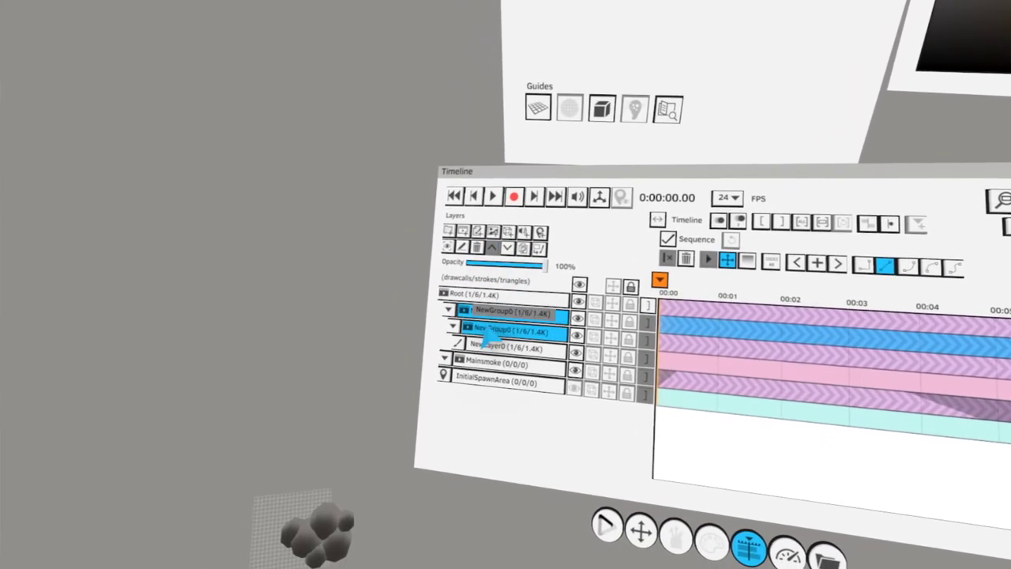
left_click(486, 336)
left_click(456, 314)
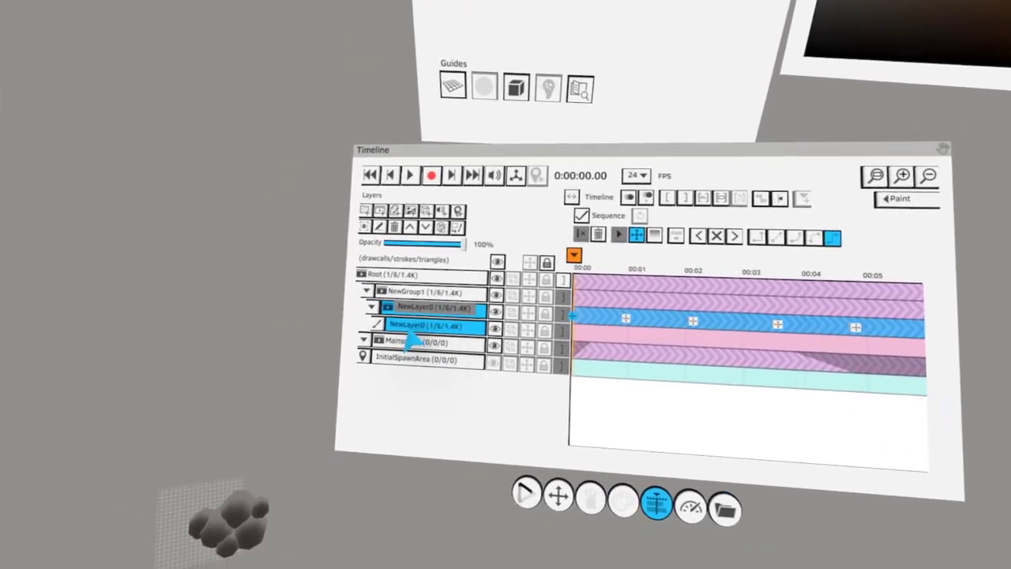
Move Mainsmoke up into NewGroup1, nest NewGroup0 inside Mainsmoke, and preview the animation
left_click(450, 347)
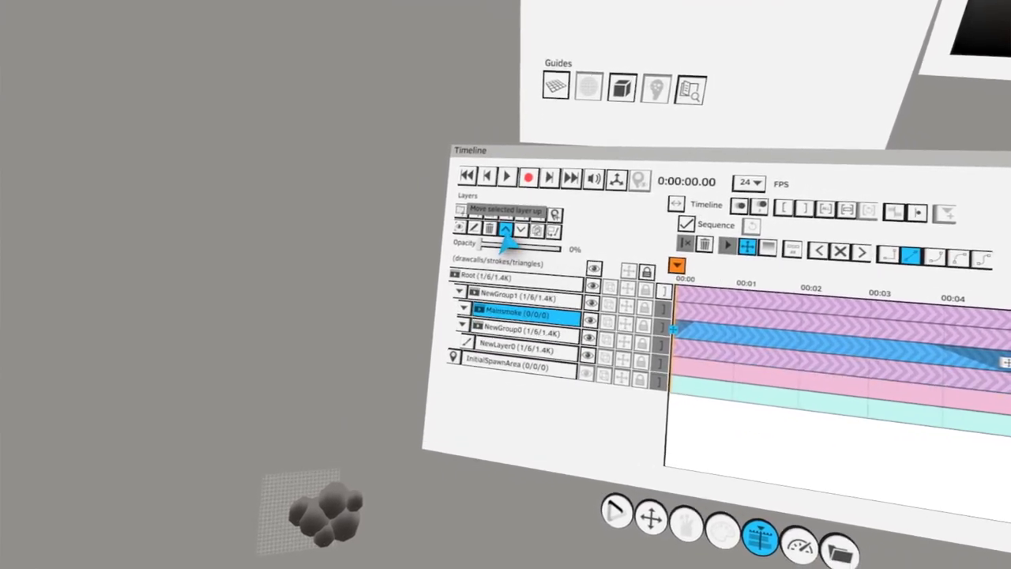
left_click(509, 230)
left_click(496, 240)
left_click(484, 309)
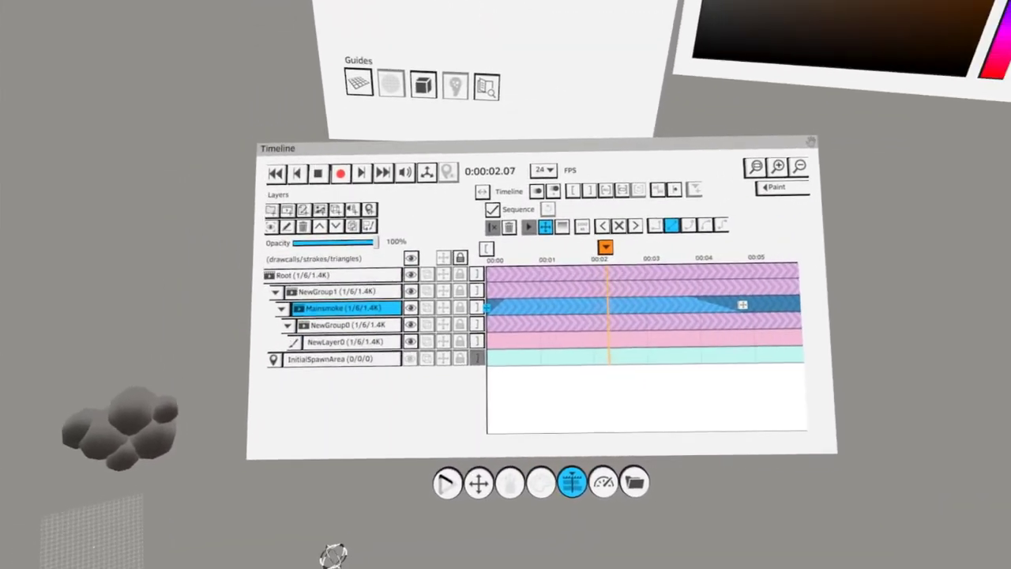
key("space")
Rename the NewGroup0 inside Mainsmoke as Side
left_click(541, 312)
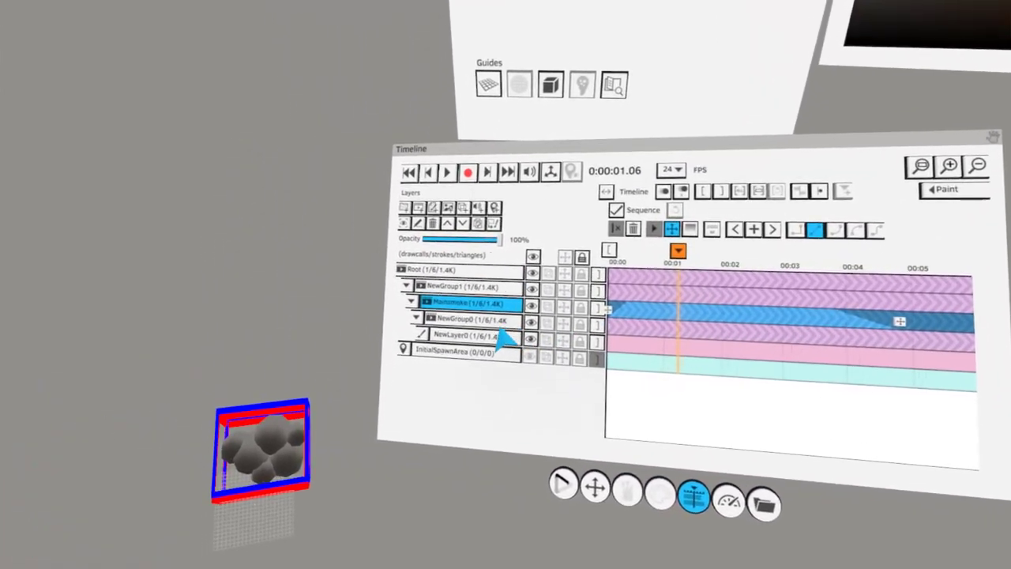
double_click(458, 313)
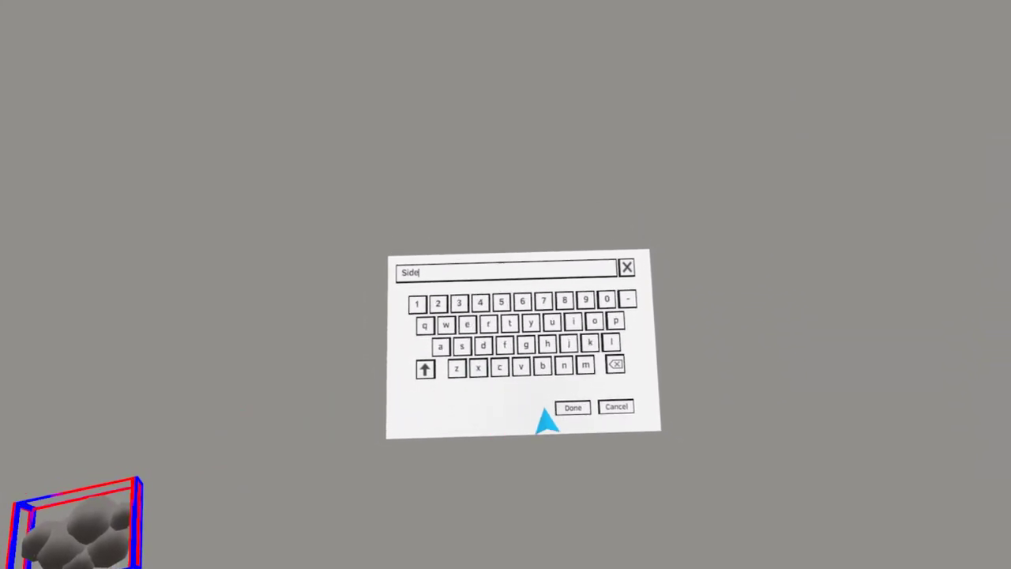
left_click(573, 406)
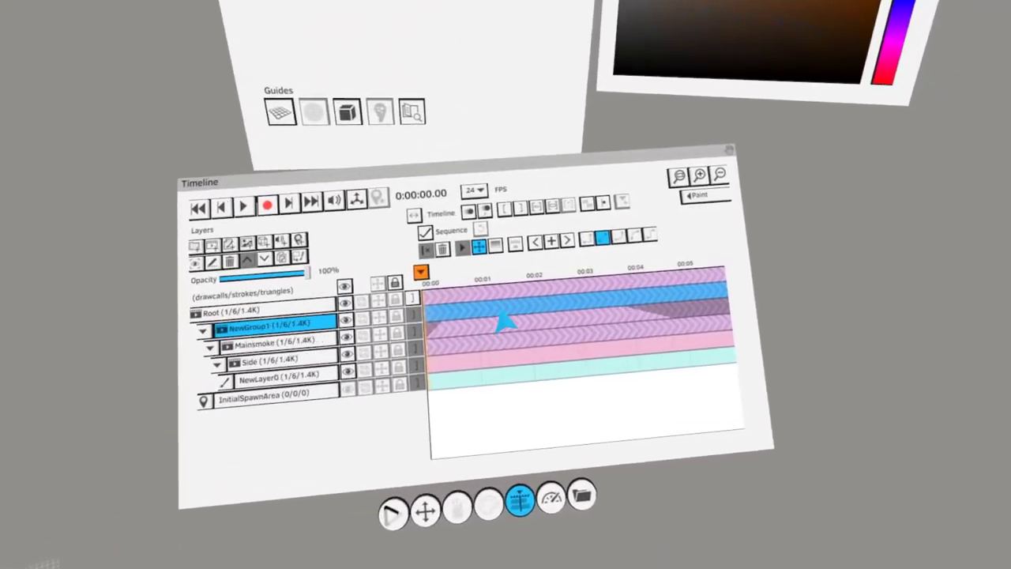
Loop NewGroup1's clip at the end of the Mainsmoke fade, 0:00:04.19, and play the animation from the start
left_click(466, 321)
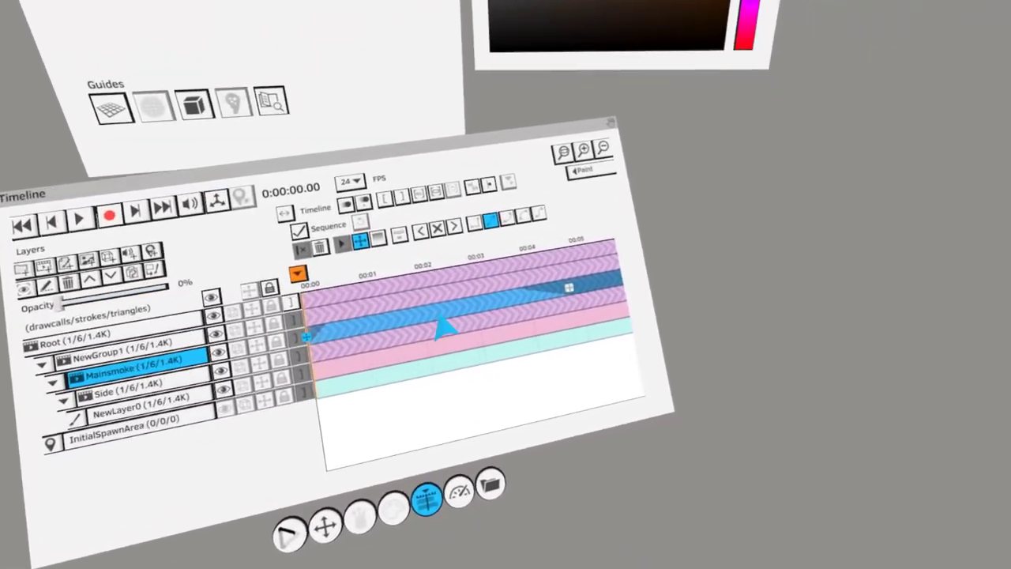
left_click(551, 294)
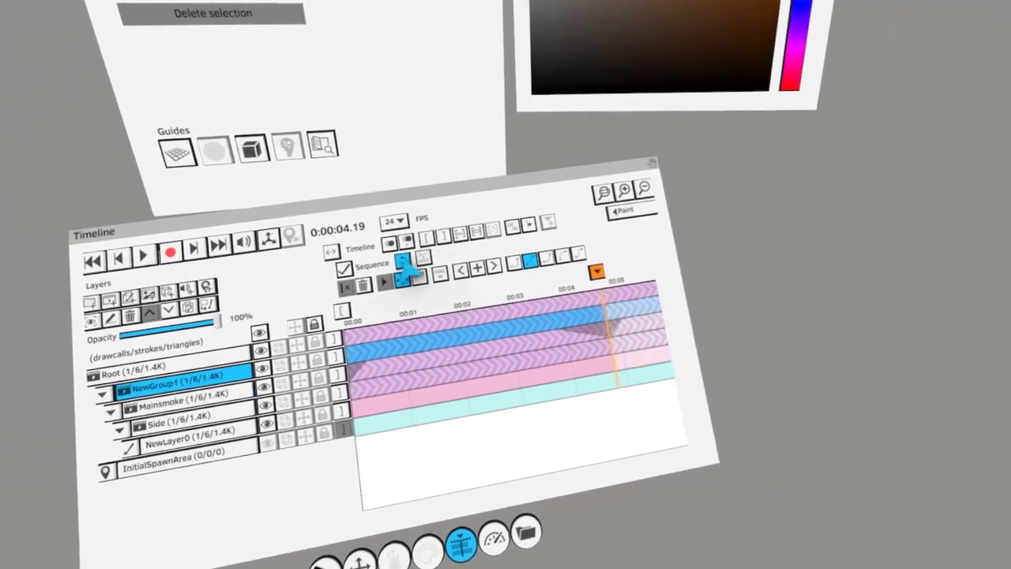
left_click(403, 264)
key("Home")
key("space")
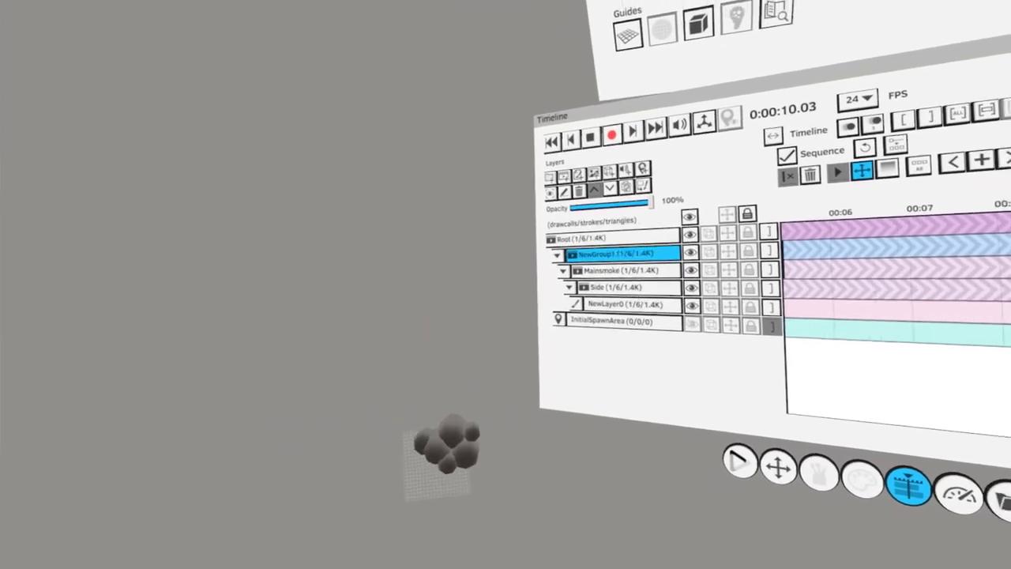
key("space")
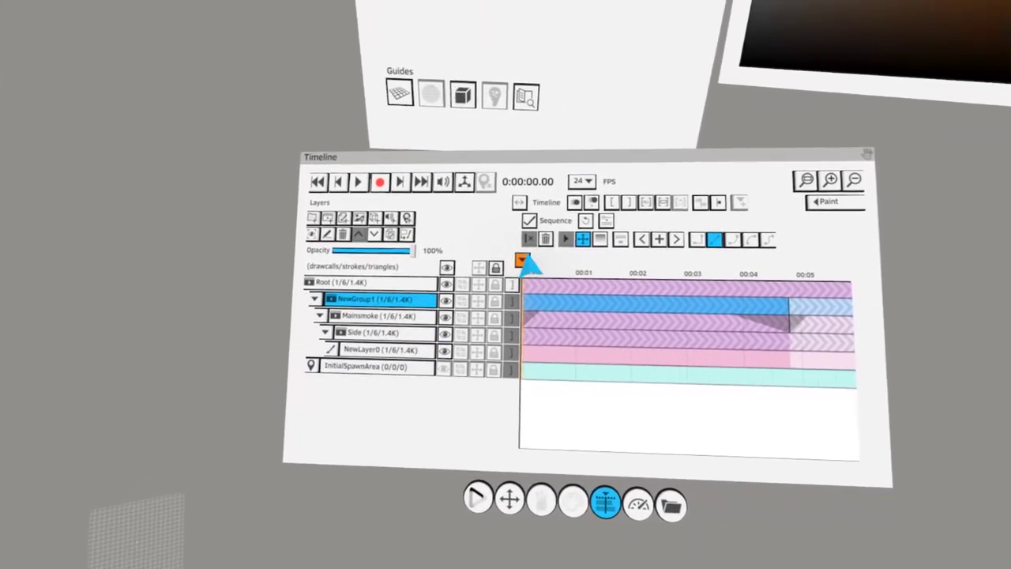
Duplicate NewGroup1 with its nested contents as a second looping smoke puff, and keep both groups collapsed
left_click_drag(526, 259, 595, 257)
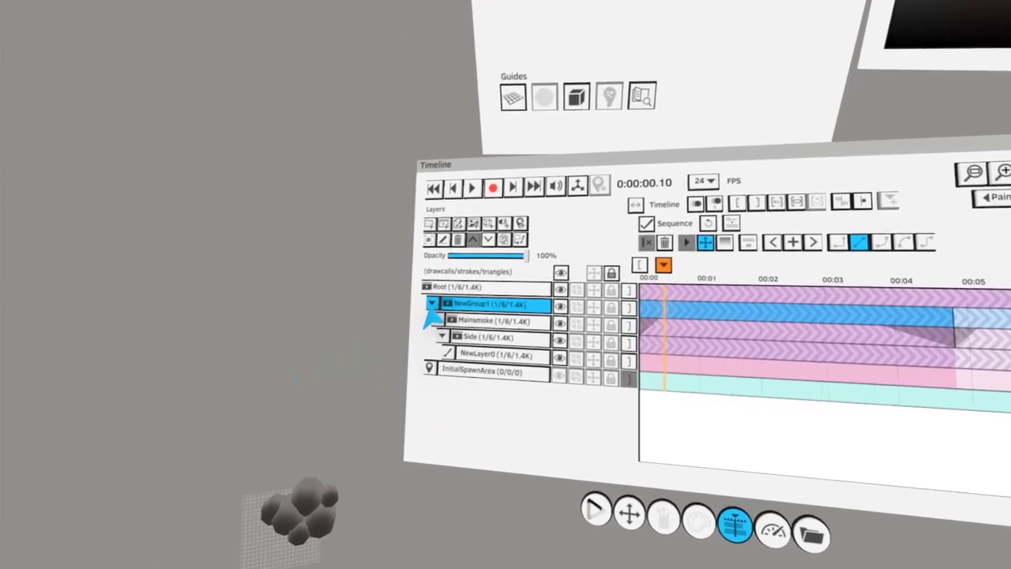
left_click(432, 306)
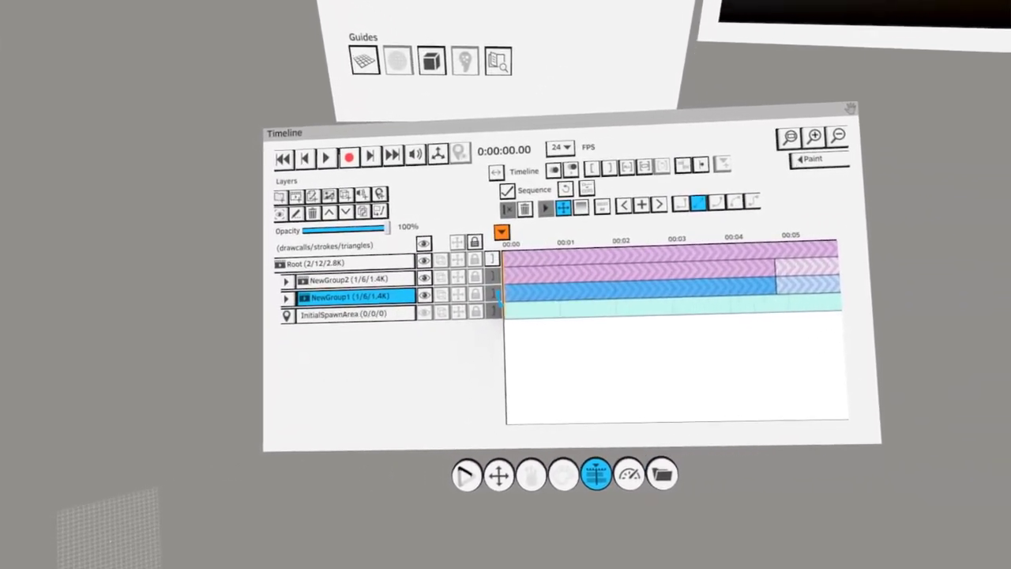
left_click(283, 297)
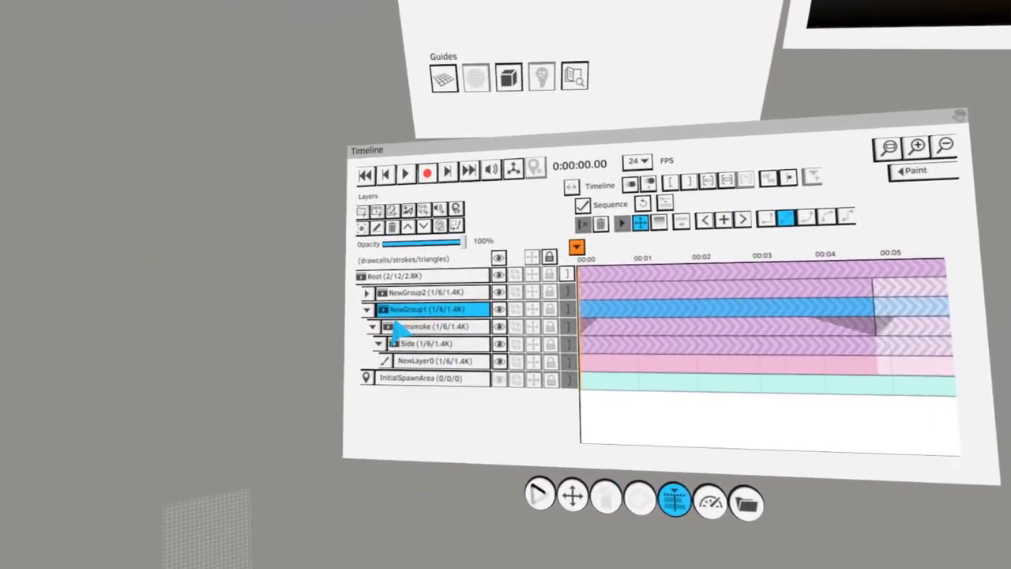
left_click(199, 303)
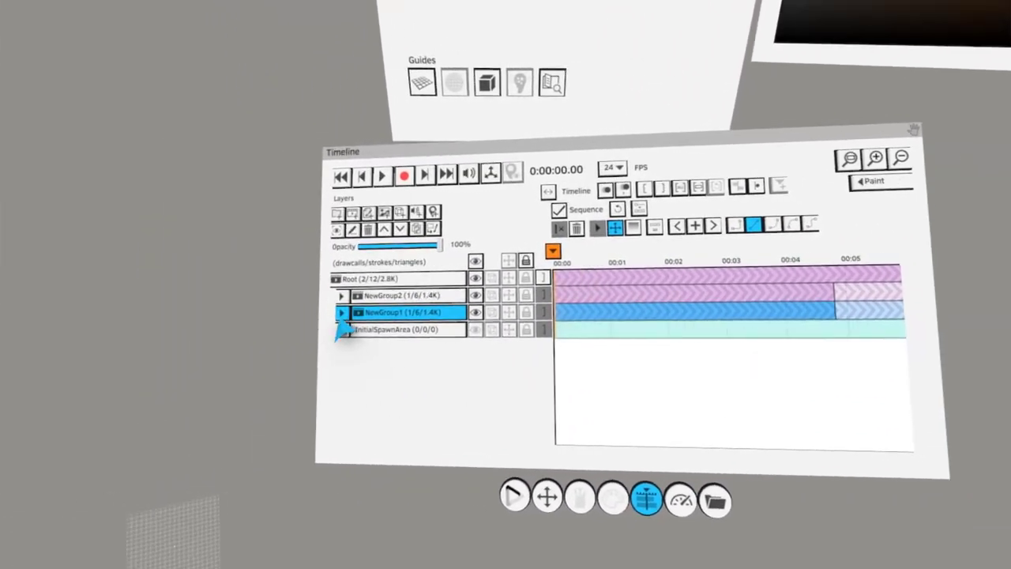
scroll(427, 349, "down", 3)
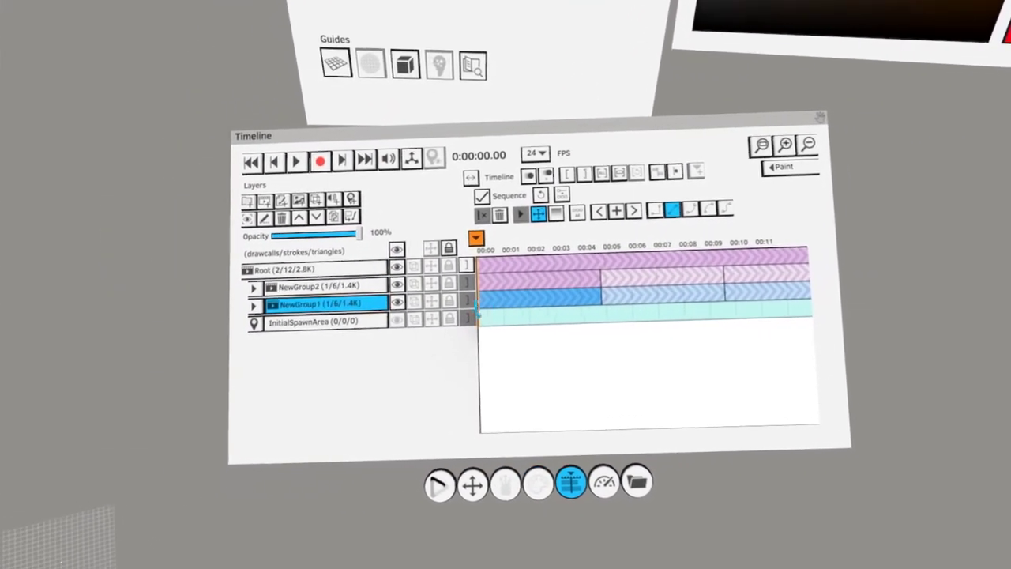
scroll(488, 329, "up", 3)
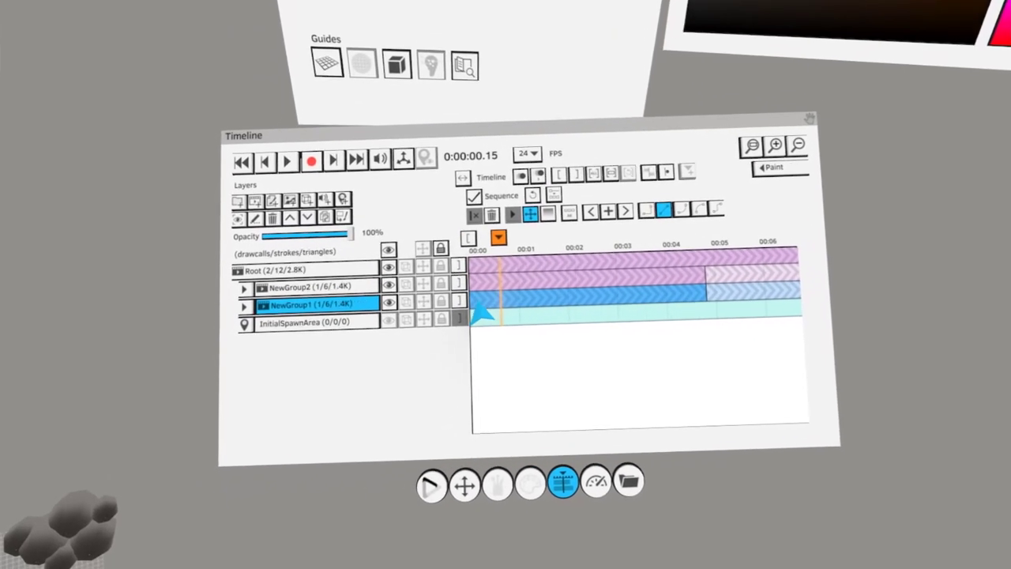
Shift NewGroup1's looping clip about one second earlier than its duplicate, and preview the two staggered puffs
left_click_drag(477, 300, 514, 305)
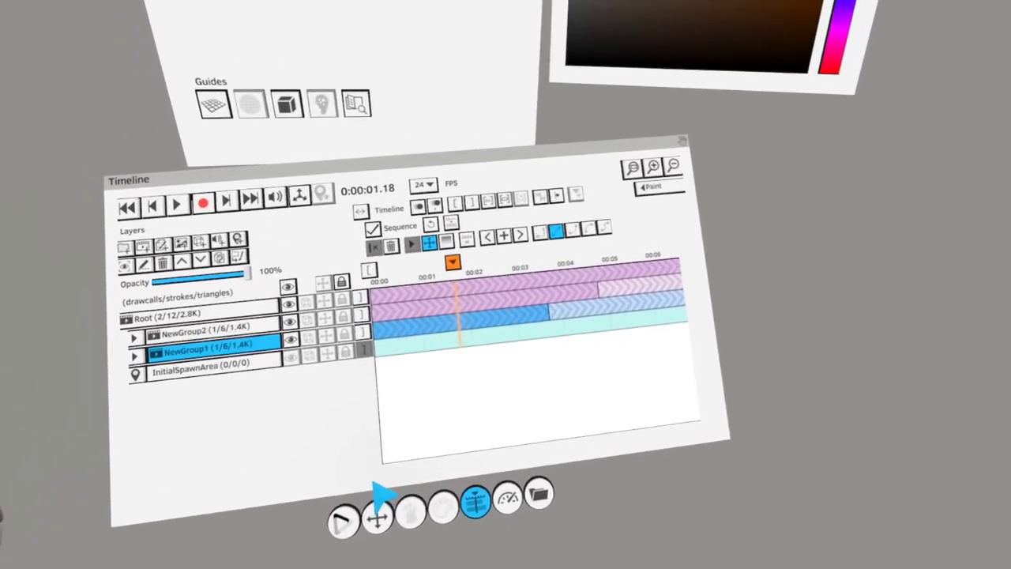
key("Home")
key("space")
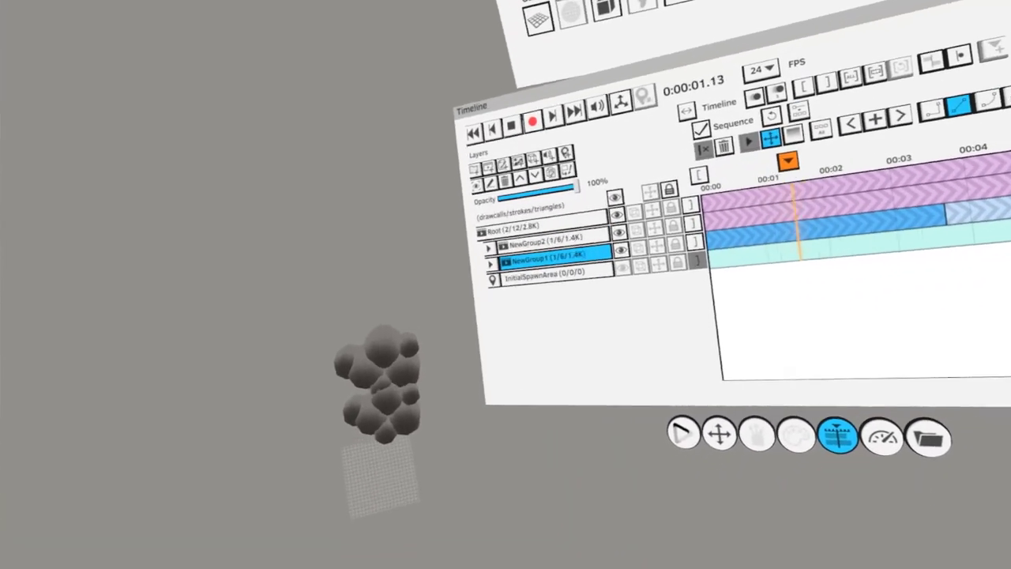
key("space")
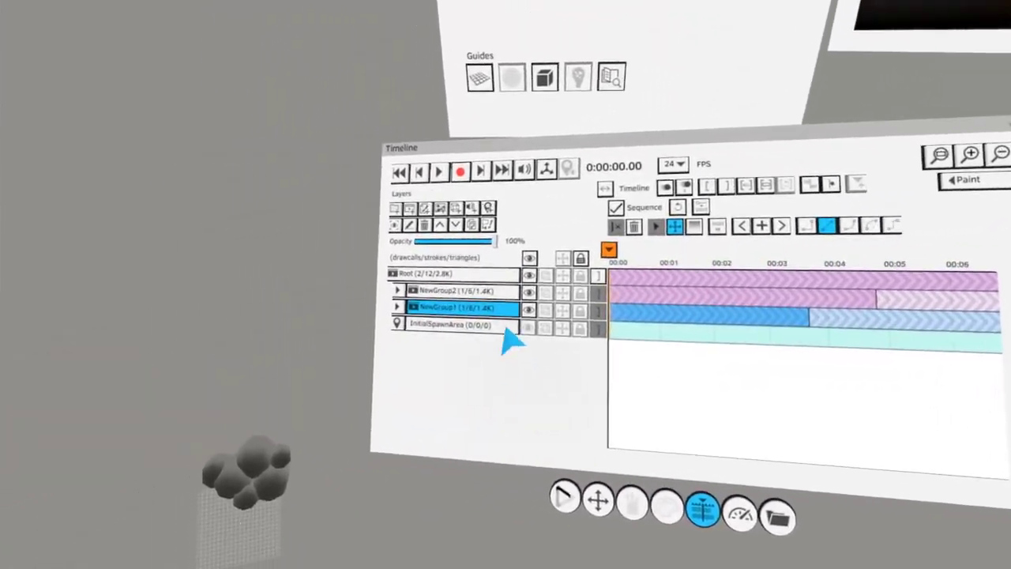
Duplicate NewGroup1 three more times, shifting its clip earlier after each copy to stagger all five smoke puffs
left_click(497, 258)
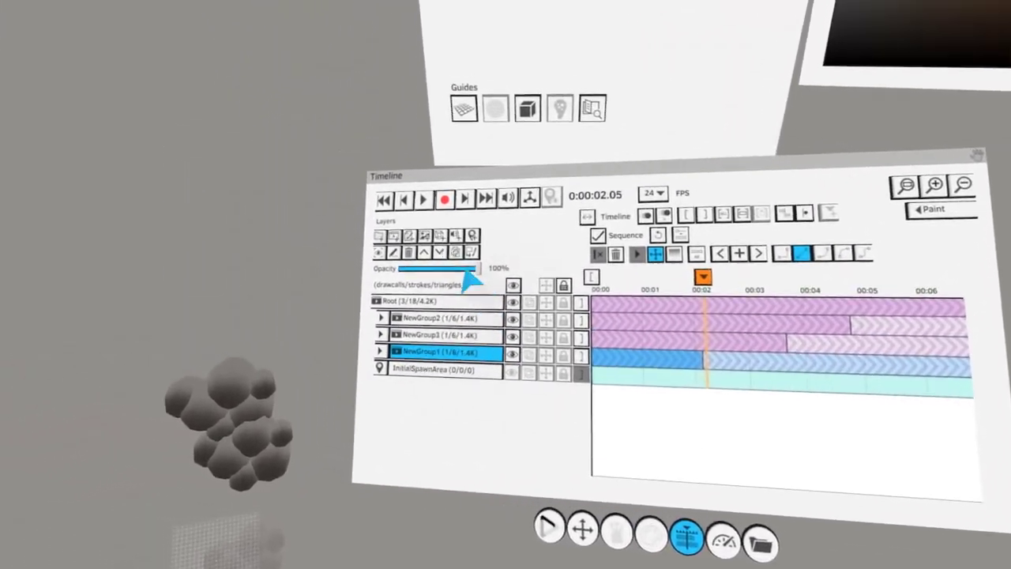
left_click(364, 223)
left_click(354, 326)
left_click_drag(461, 319, 481, 327)
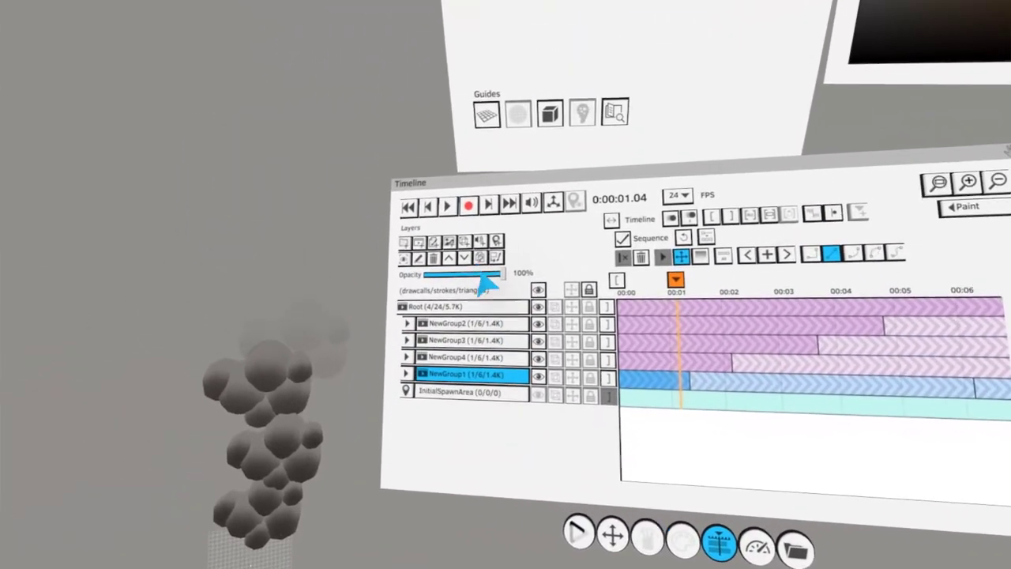
left_click(480, 251)
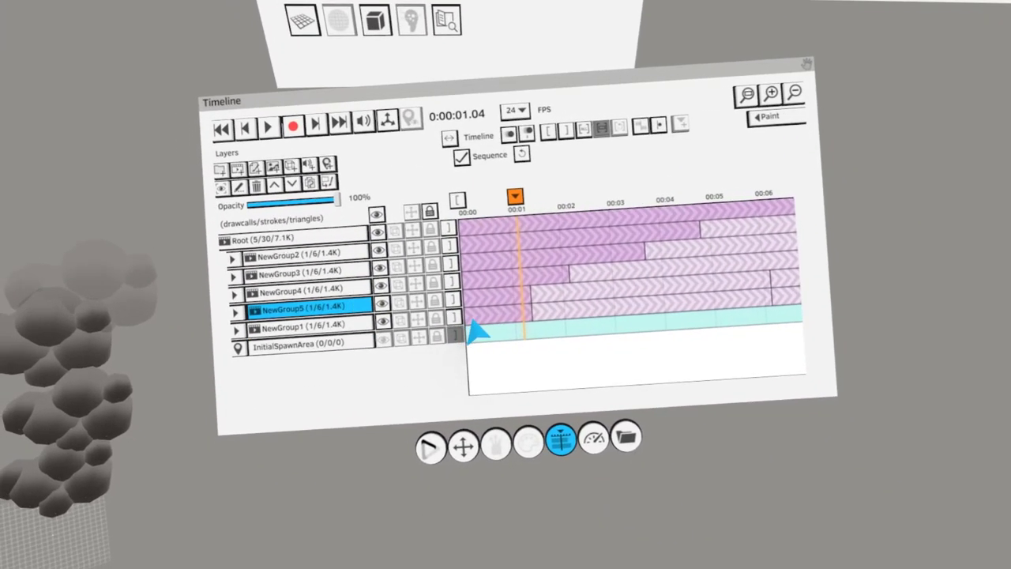
mouse_move(472, 324)
left_mouse_down()
mouse_move(488, 320)
mouse_move(474, 324)
left_mouse_up()
Examine the drawing's performance budget, and play back the staggered smoke column
left_click(547, 450)
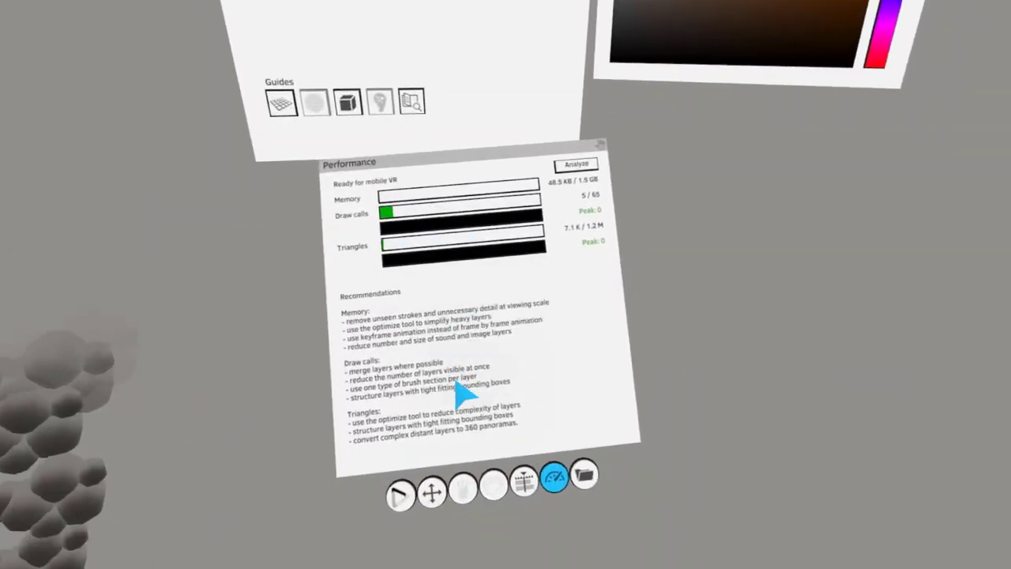
left_click(515, 450)
key("space")
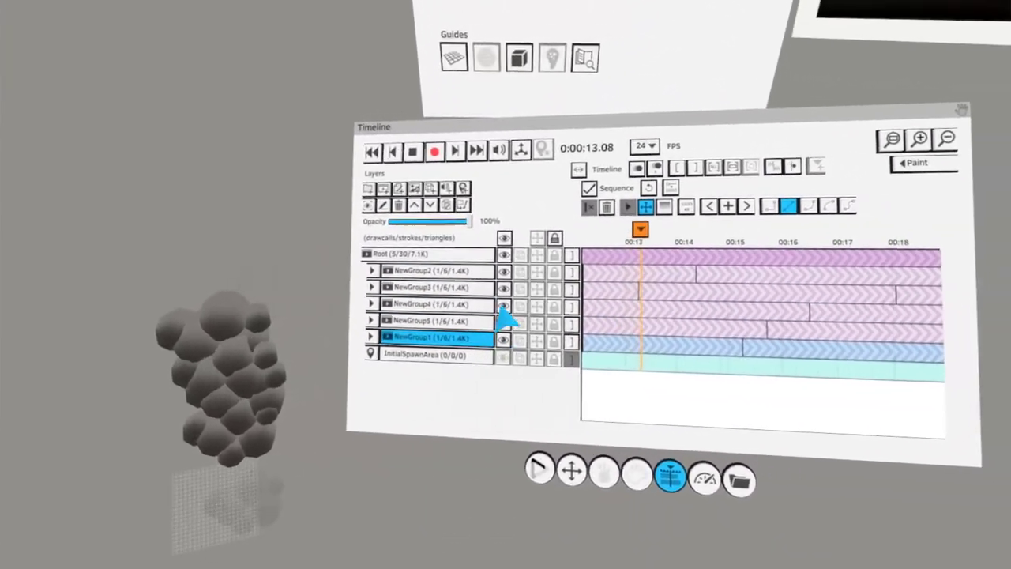
key("space")
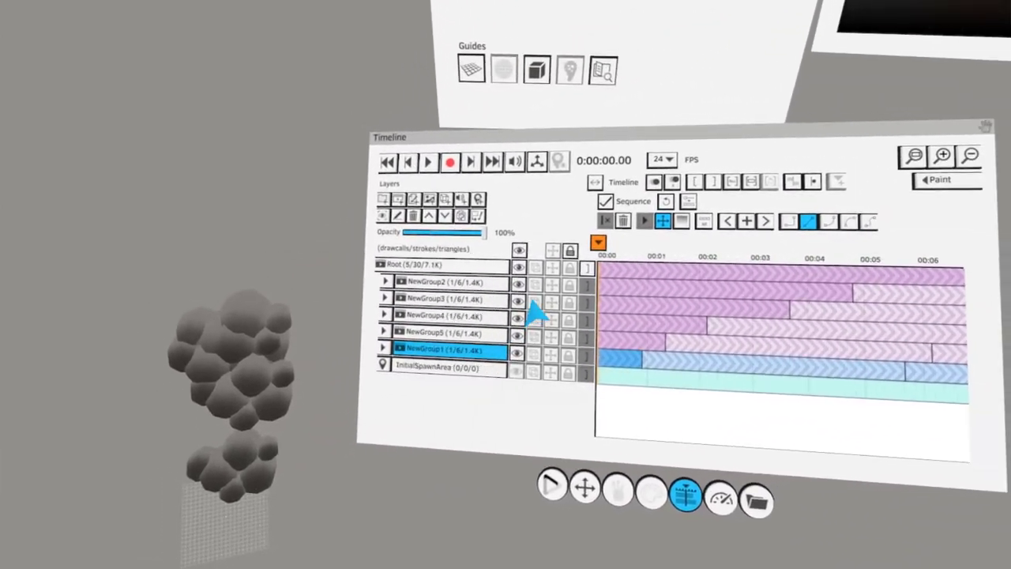
Transform the NewGroup3, NewGroup4 and NewGroup5 puffs individually to vary their placement at the start of the timeline, and preview the column
left_click(531, 299)
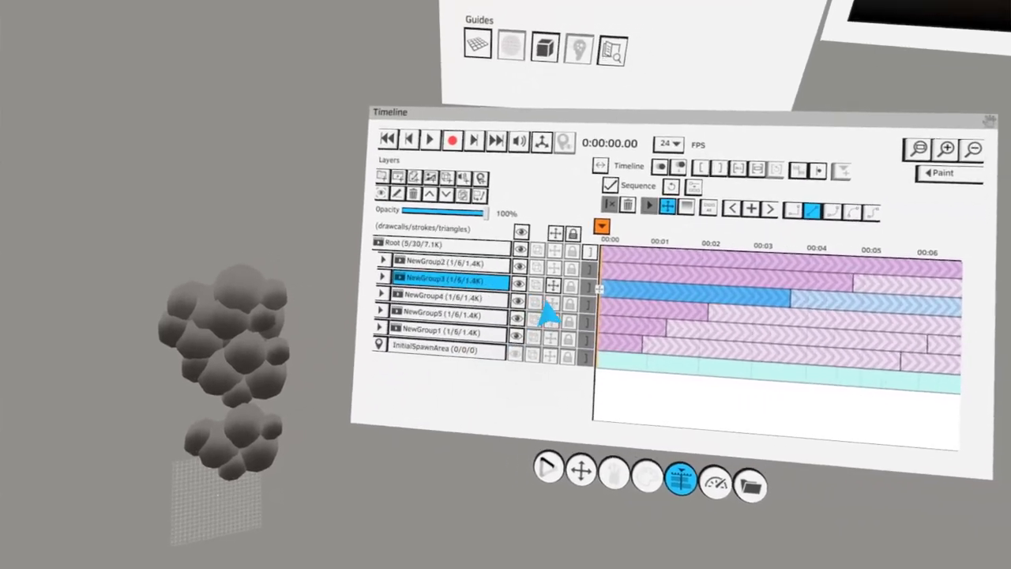
left_click(545, 303)
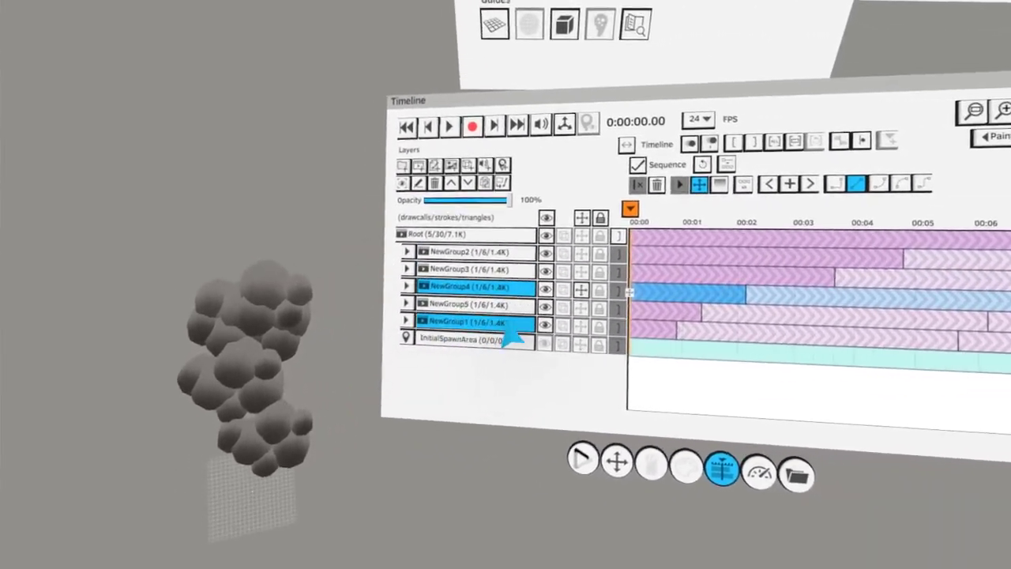
left_click(628, 284)
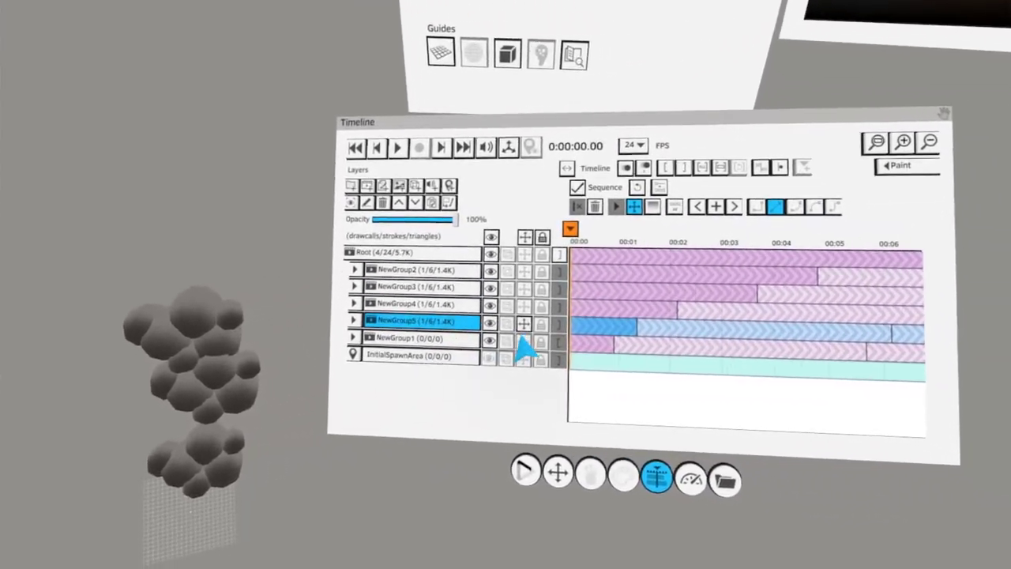
left_click(598, 274)
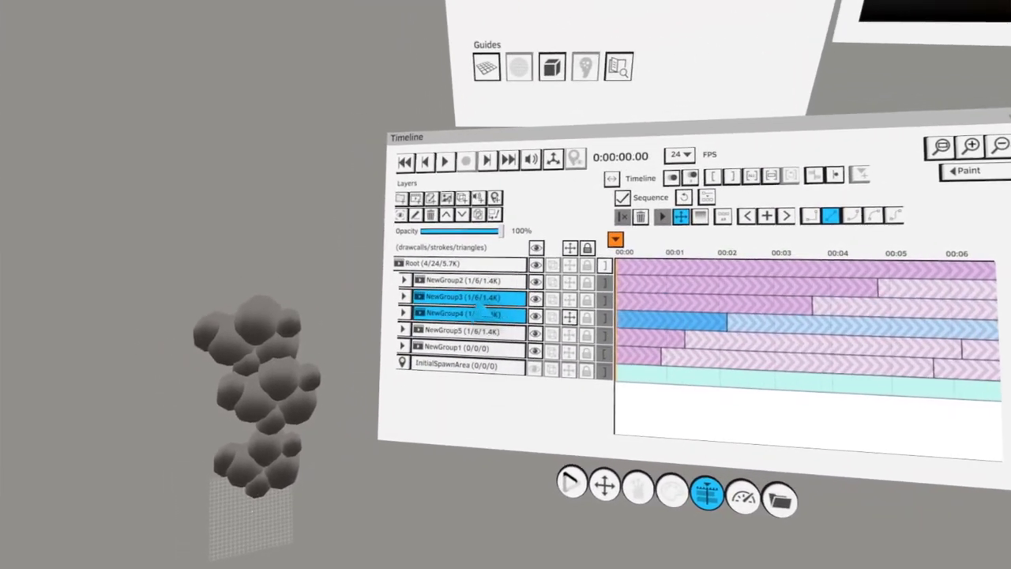
left_click(481, 304)
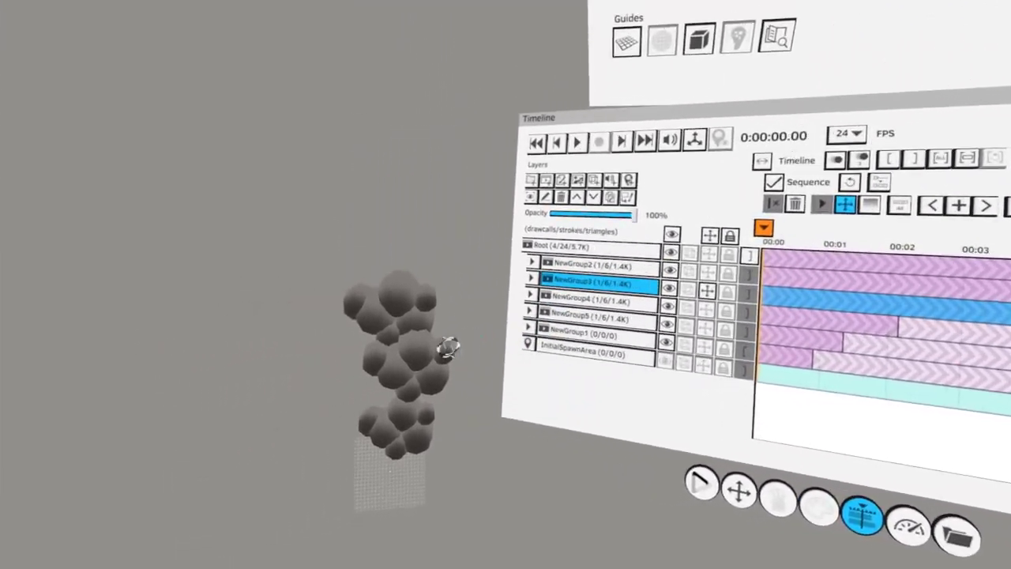
key("space")
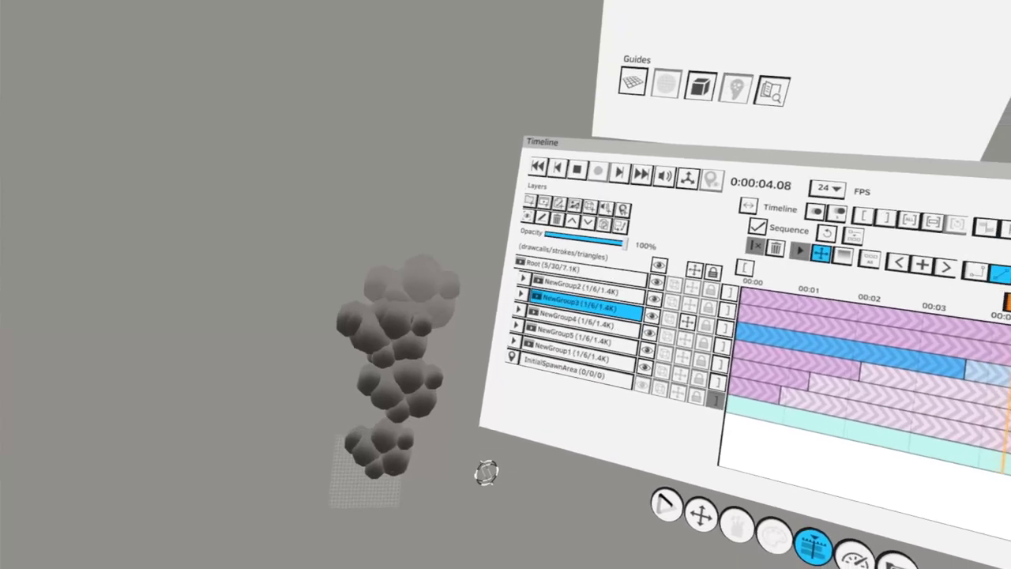
key("space")
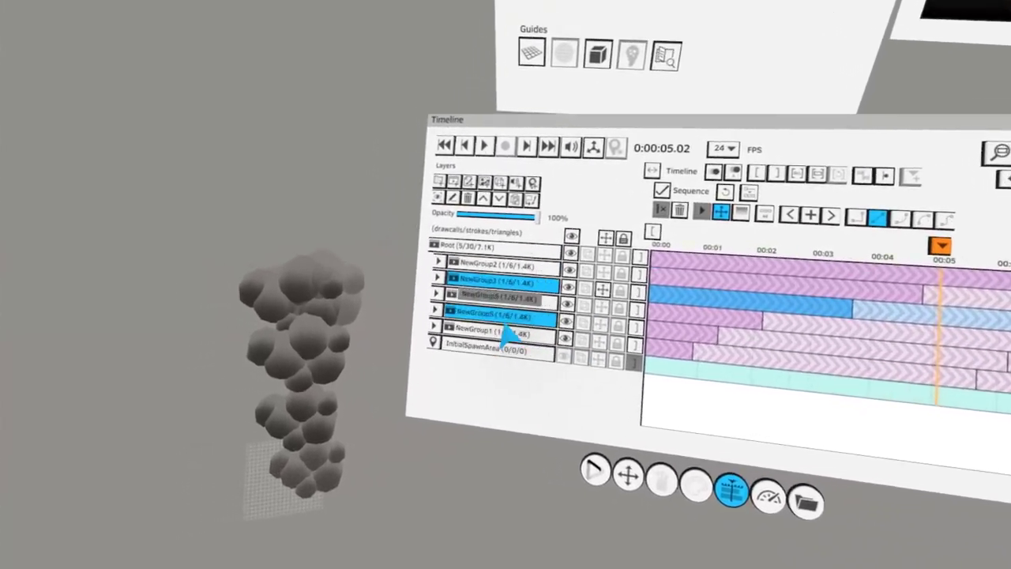
Reposition the NewGroup5, NewGroup1 and NewGroup4 puffs at 0:00:08.22 to give the smoke column a more irregular shape
left_click(504, 328)
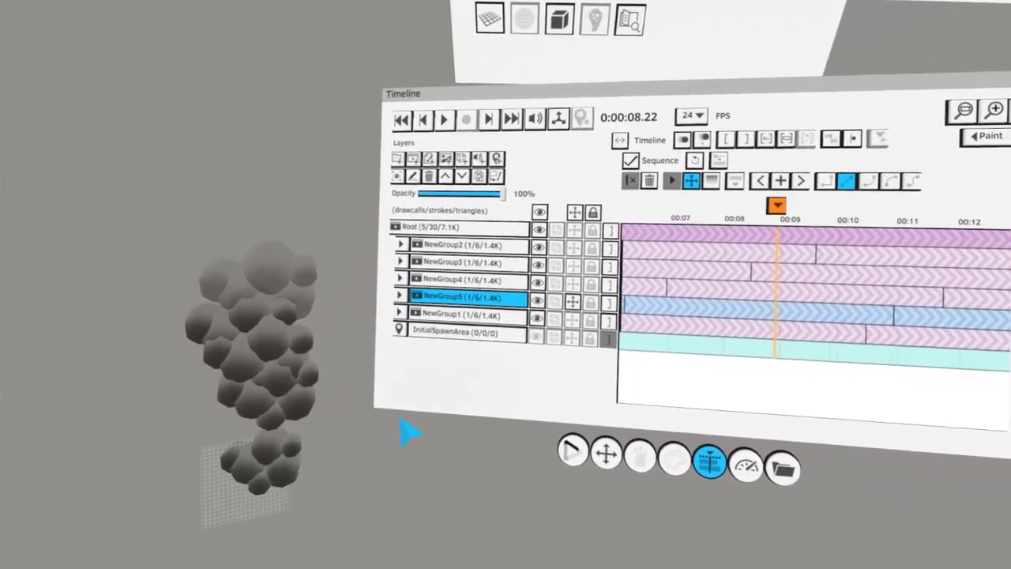
left_click(528, 313)
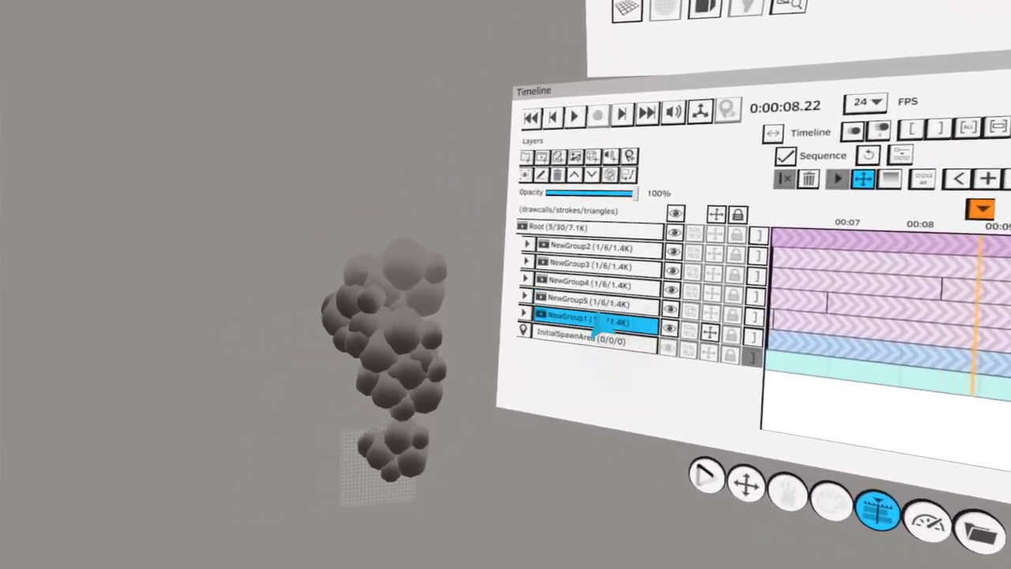
left_click(569, 298)
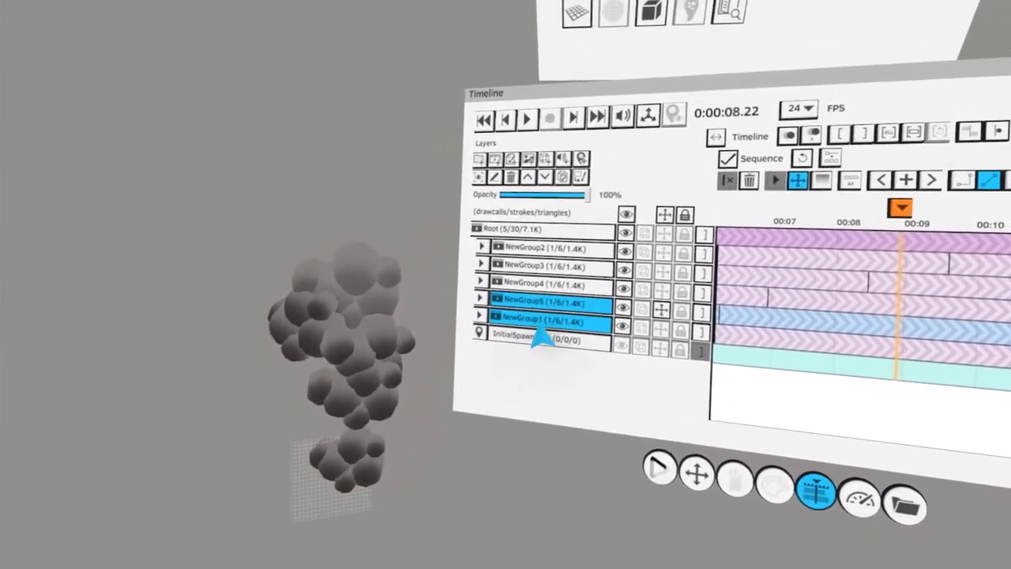
left_click(612, 240)
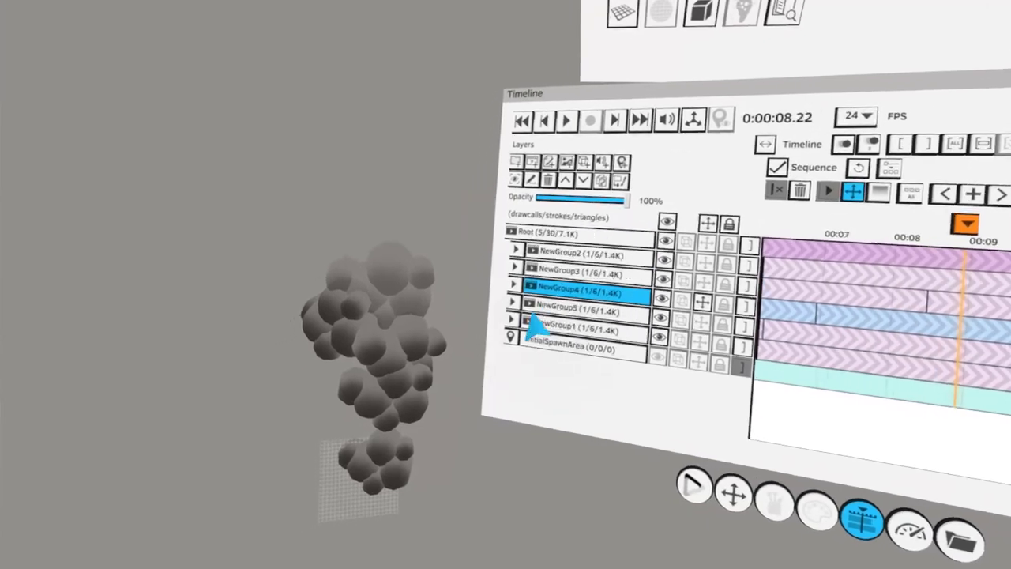
left_click(679, 300)
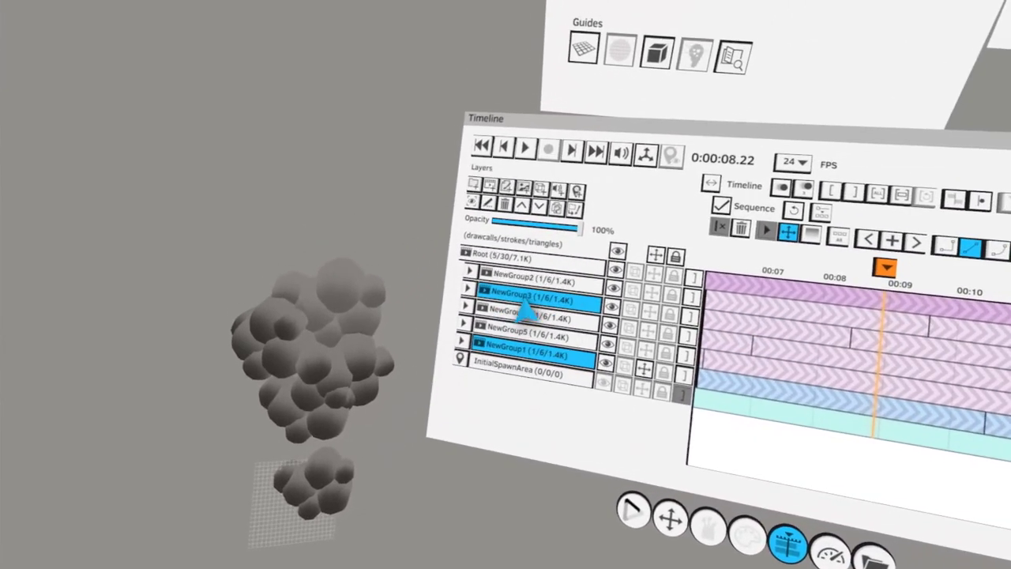
left_click(644, 229)
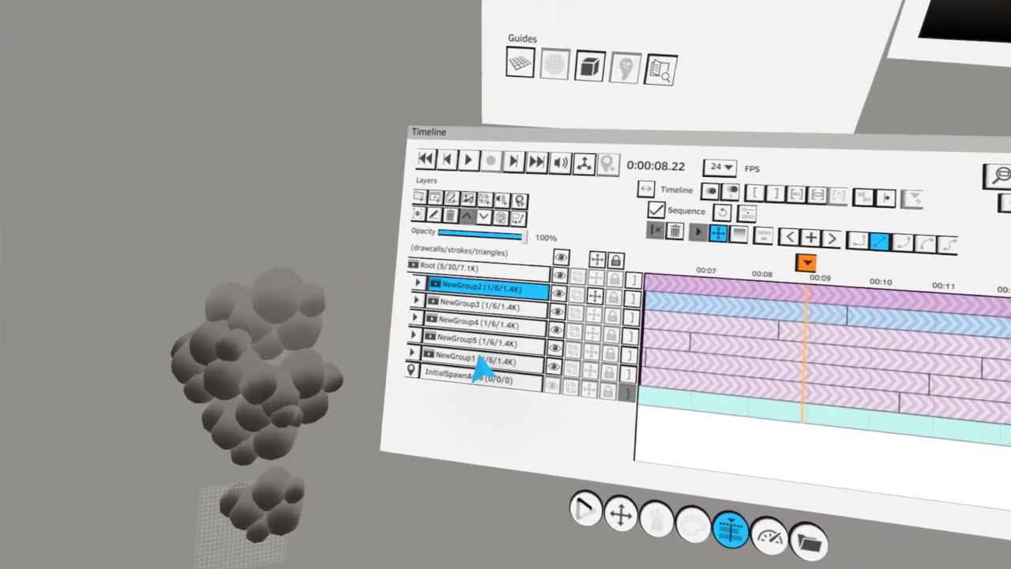
Identify the detached puff at 0:00:11.15 by checking the groups and toggling visibility, and bring NewGroup1 closer to the smoke column
left_click(658, 254)
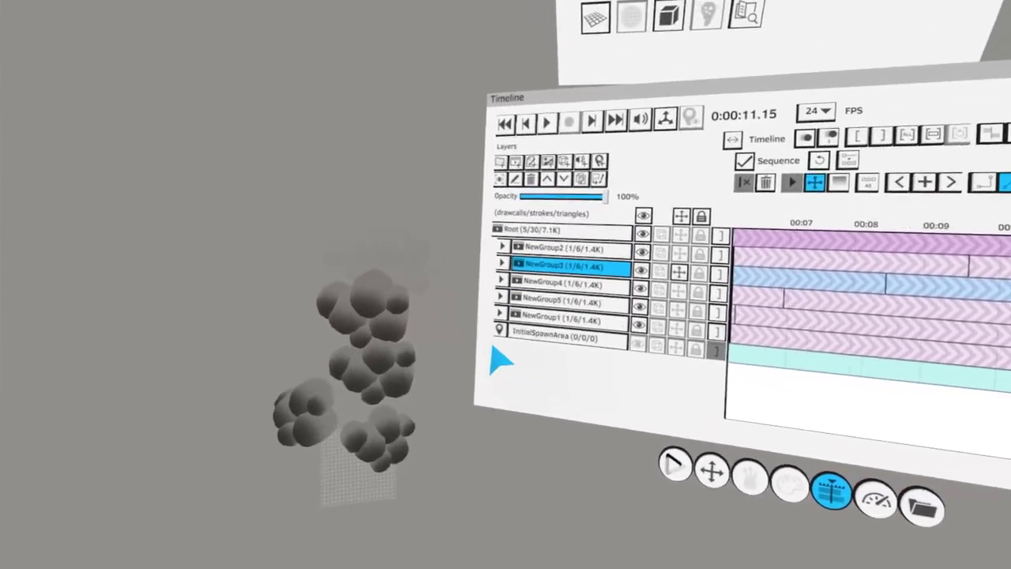
left_click(644, 271)
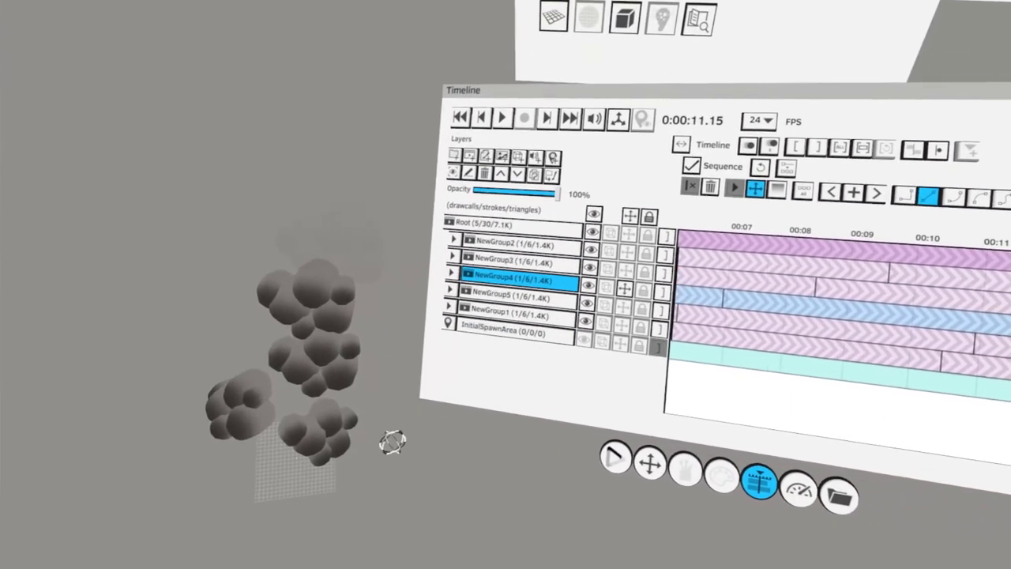
left_click(604, 287)
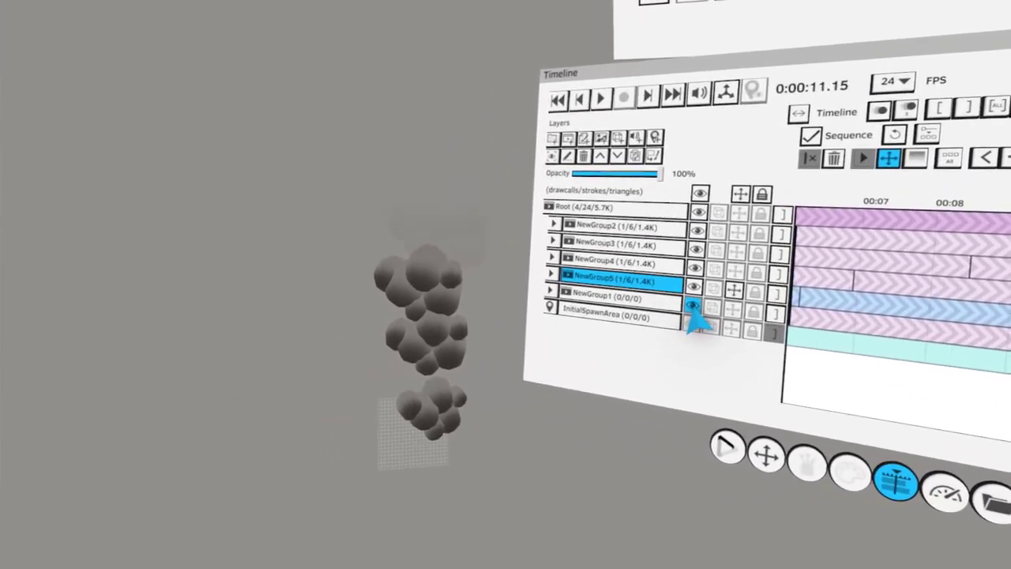
left_click(600, 303)
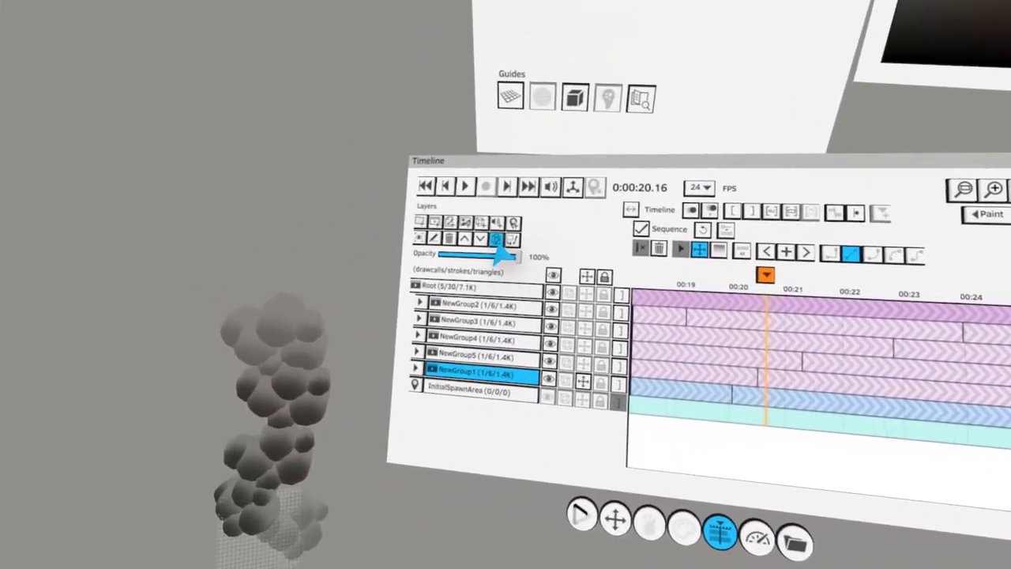
Duplicate NewGroup1, order the copy just above InitialSpawnArea, and shift its first clip to end at about 0:00:02
left_click(496, 240)
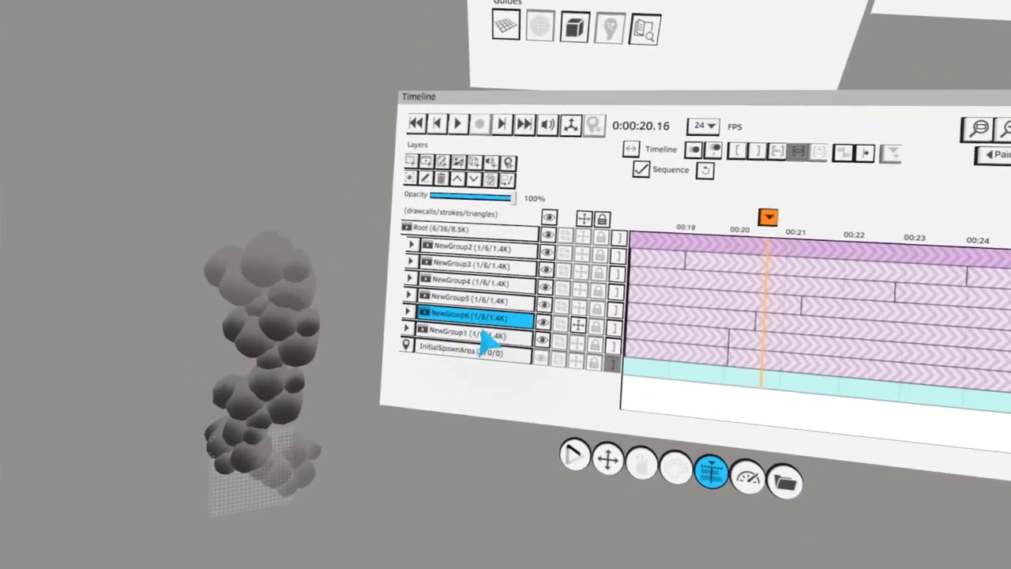
left_click(482, 231)
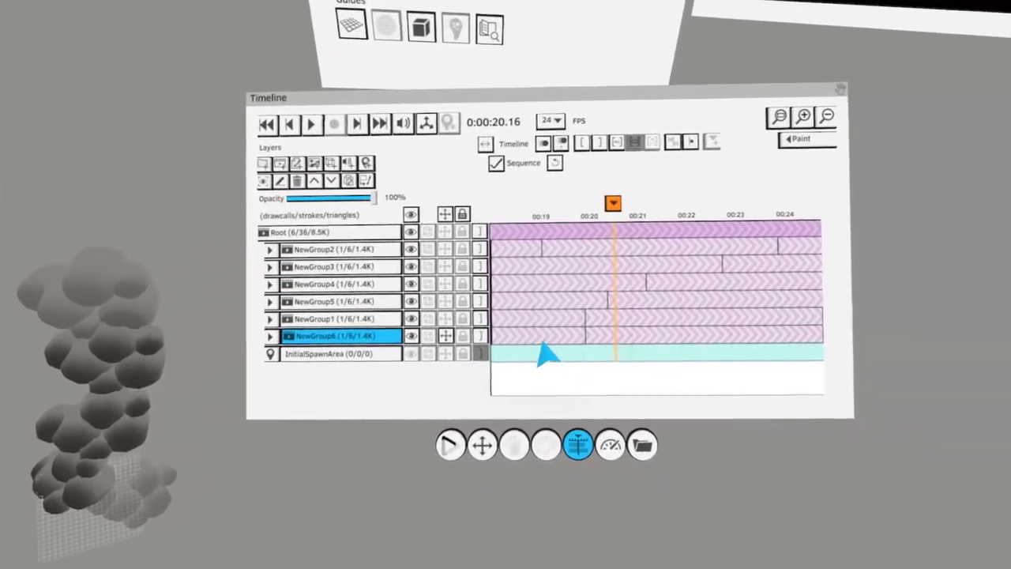
left_click(500, 332)
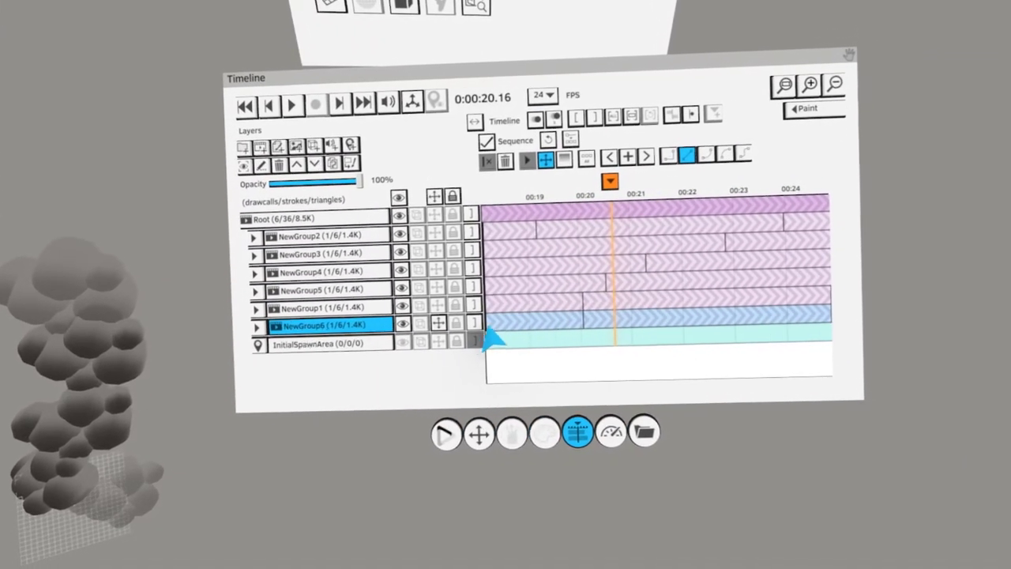
left_click(492, 340)
key("Home")
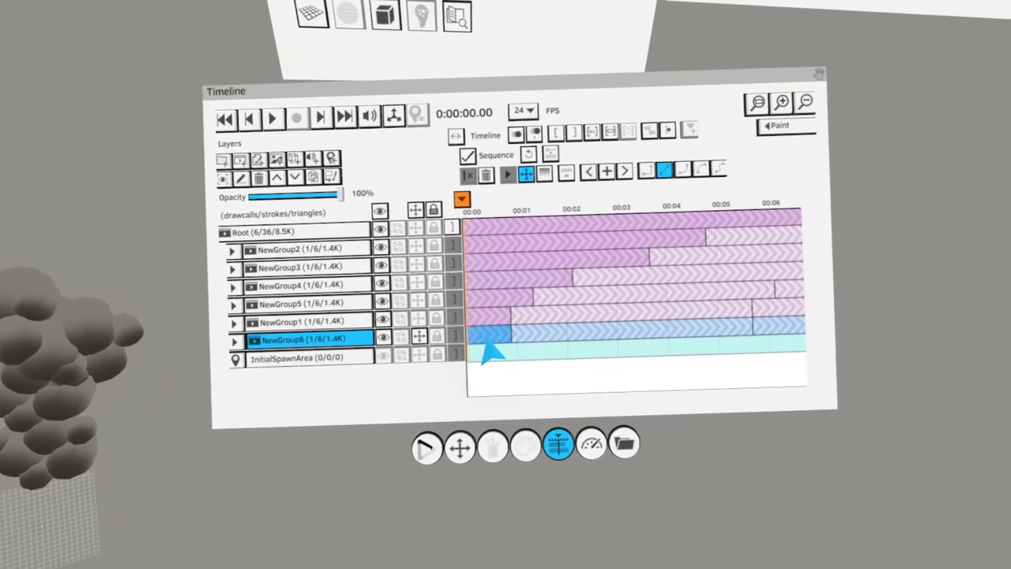
left_click(484, 335)
left_click_drag(491, 336, 442, 339)
left_click(495, 345)
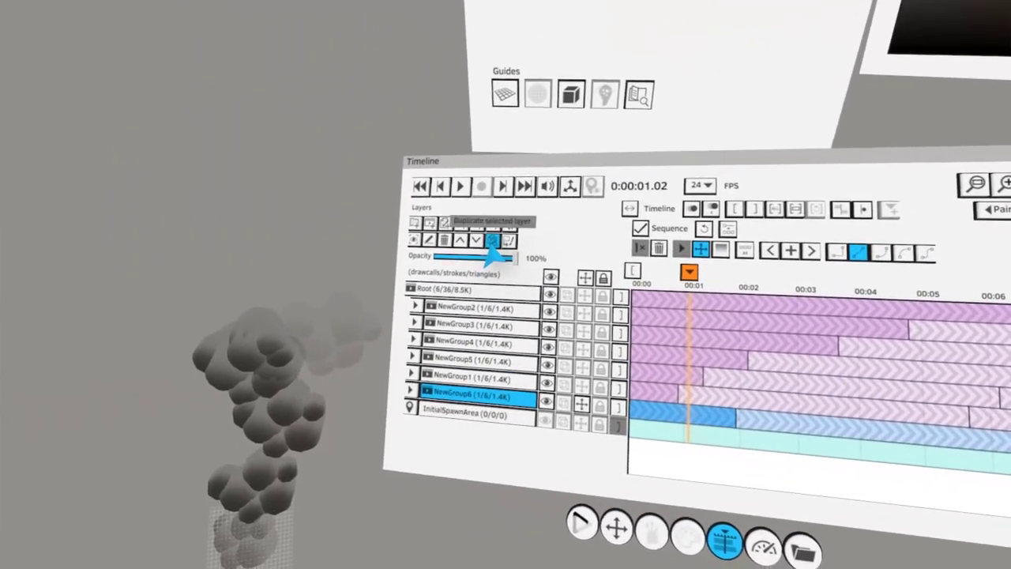
Duplicate NewGroup6 and offset the copy's clip so its first loop ends slightly after 0:00:01
left_click(488, 238)
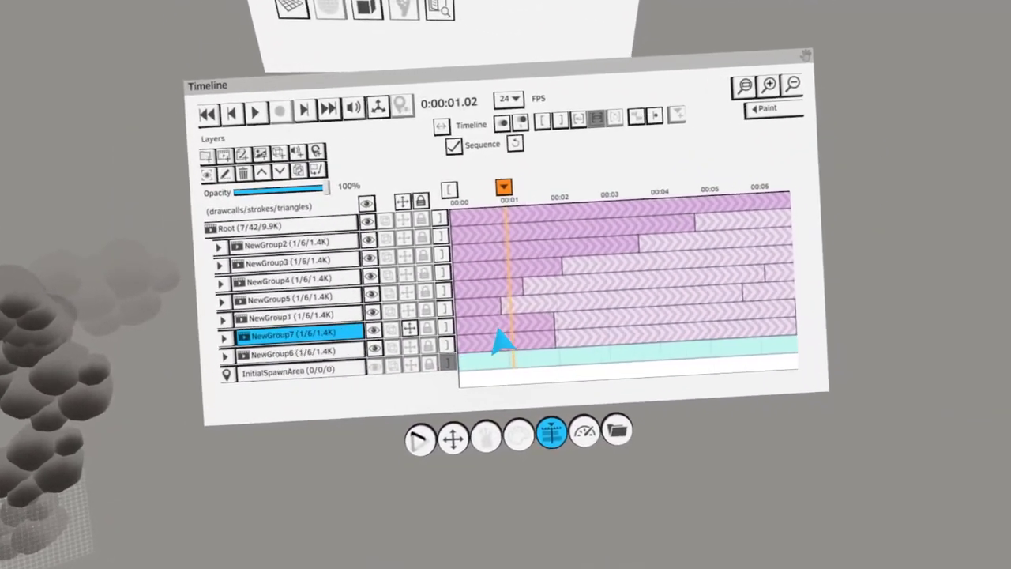
left_click(485, 338)
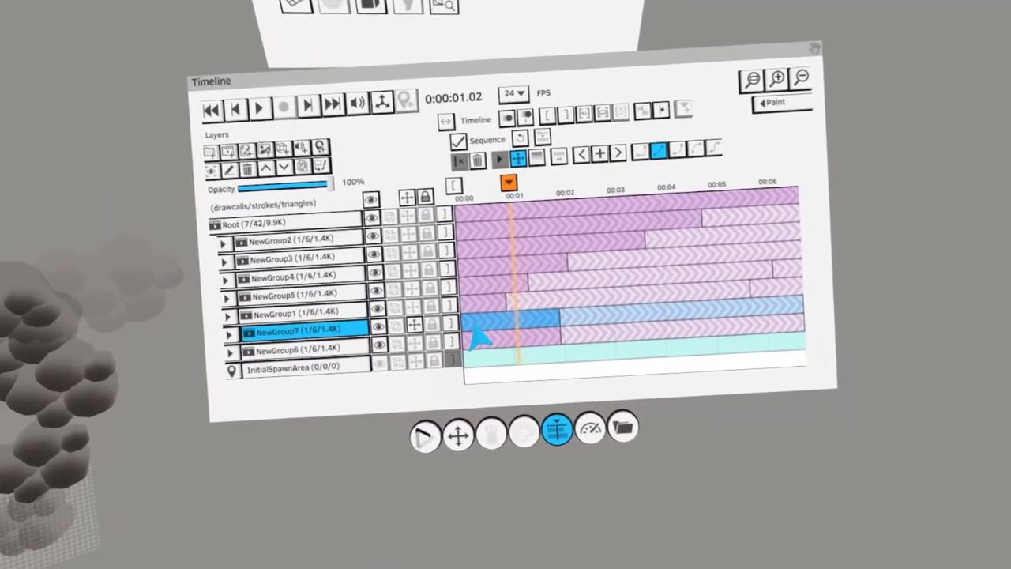
mouse_move(457, 328)
left_mouse_down()
mouse_move(488, 324)
mouse_move(470, 319)
left_mouse_up()
key("space")
key("space")
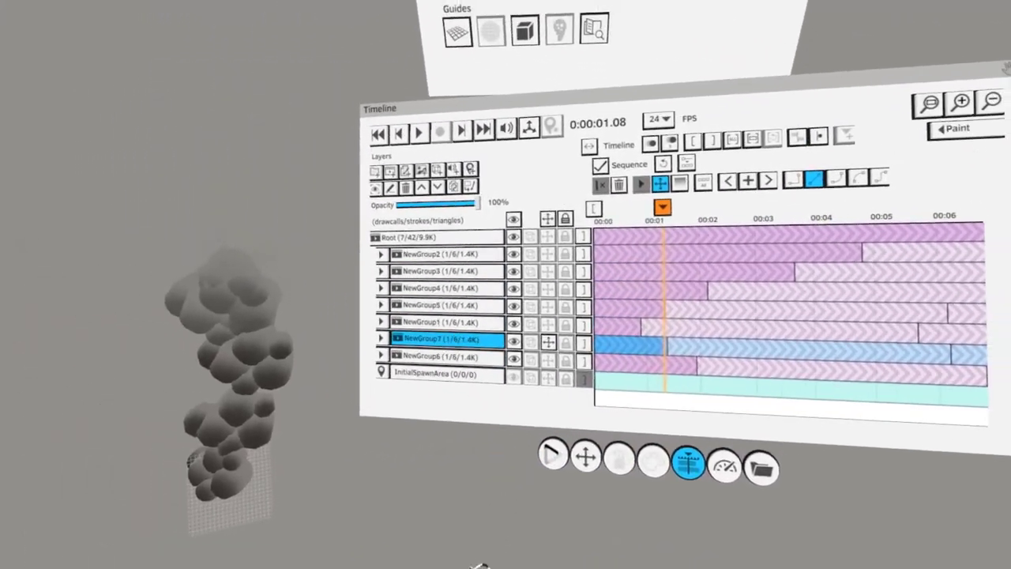
Play back the seven-puff smoke column from the start of the timeline
key("Home")
key("space")
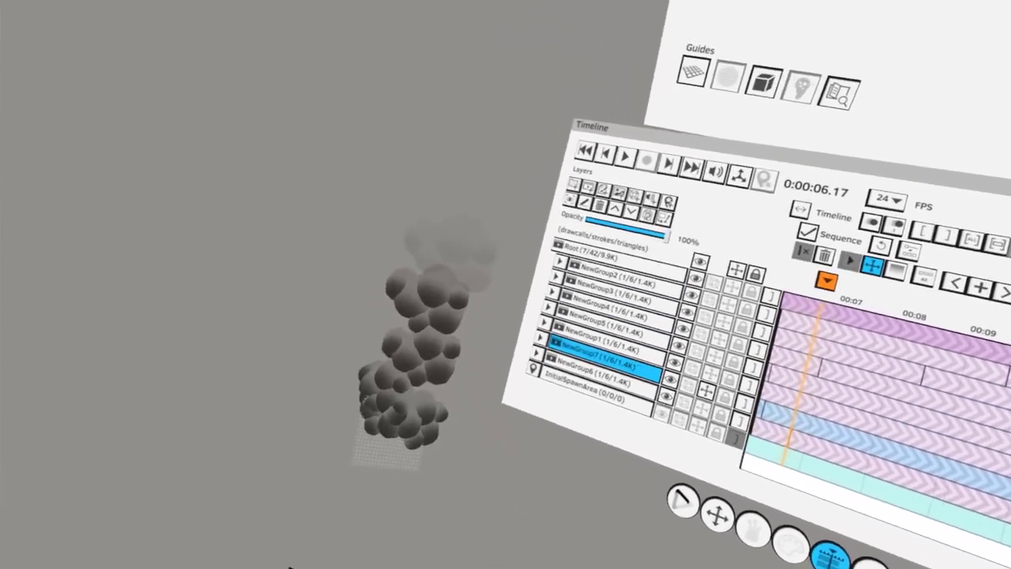
key("space")
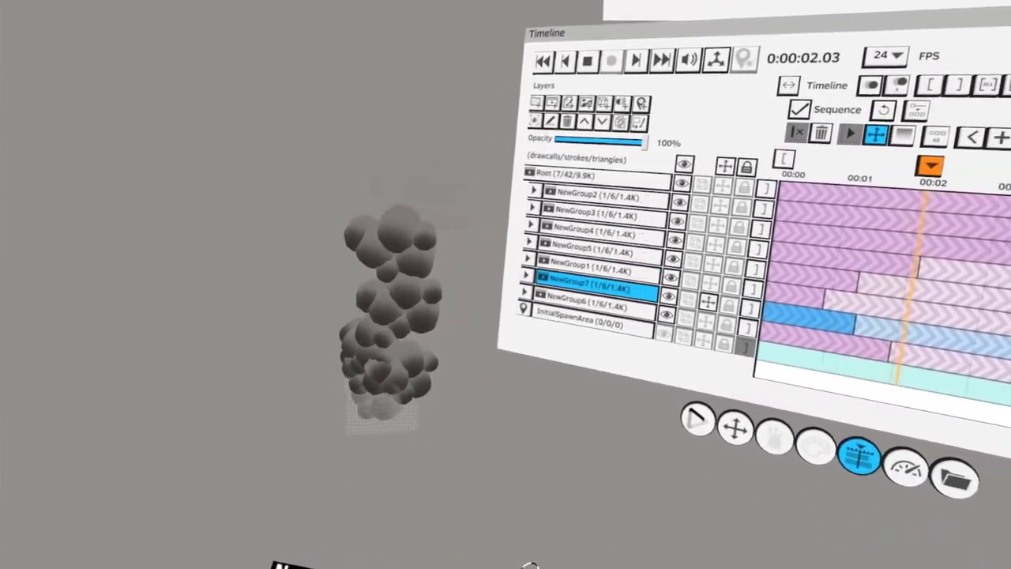
key("space")
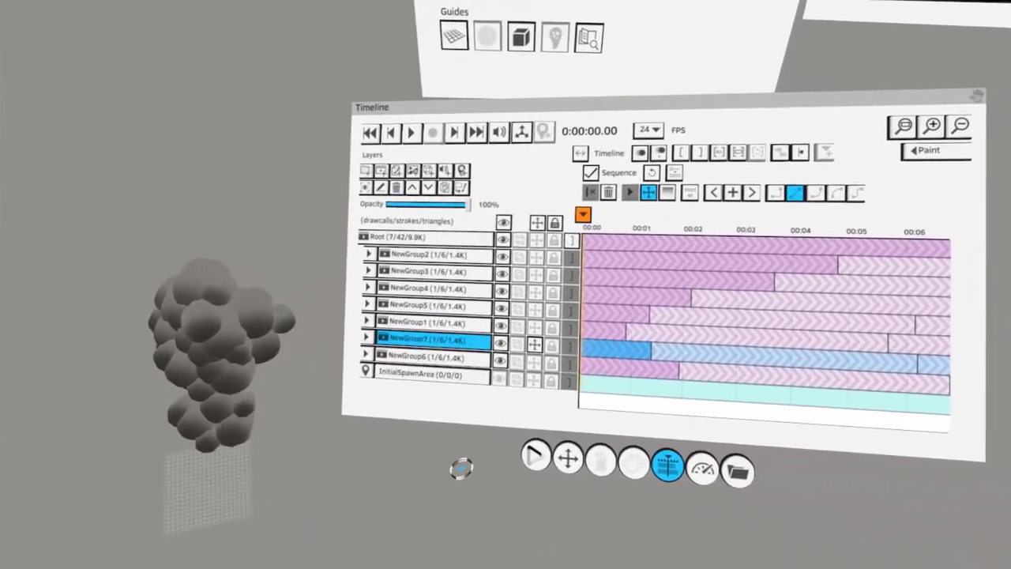
Open NewGroup6's nested paint layer at the start of the timeline, and add one more sphere with the Grab tool
left_click(524, 339)
left_click(504, 336)
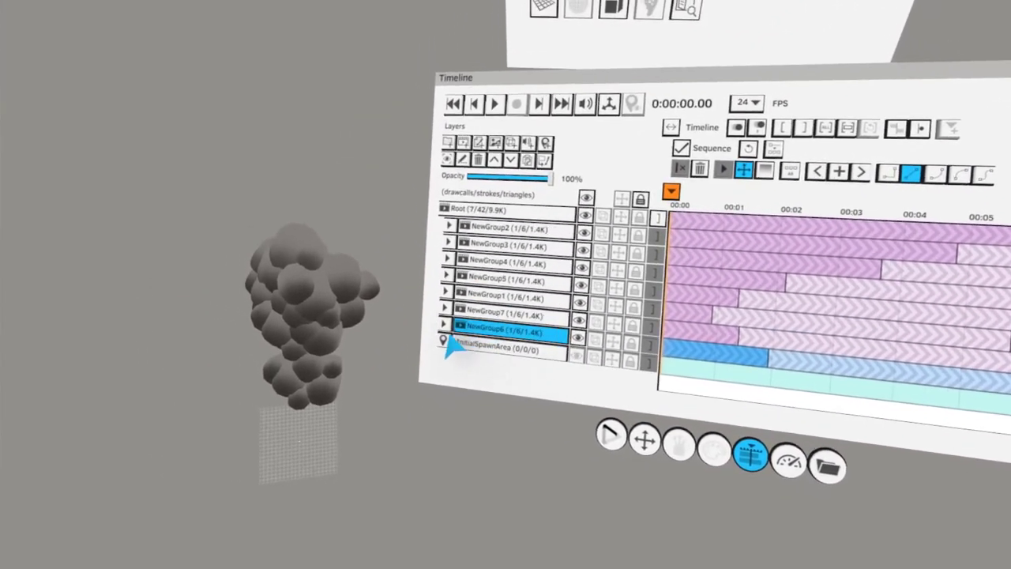
left_click(427, 321)
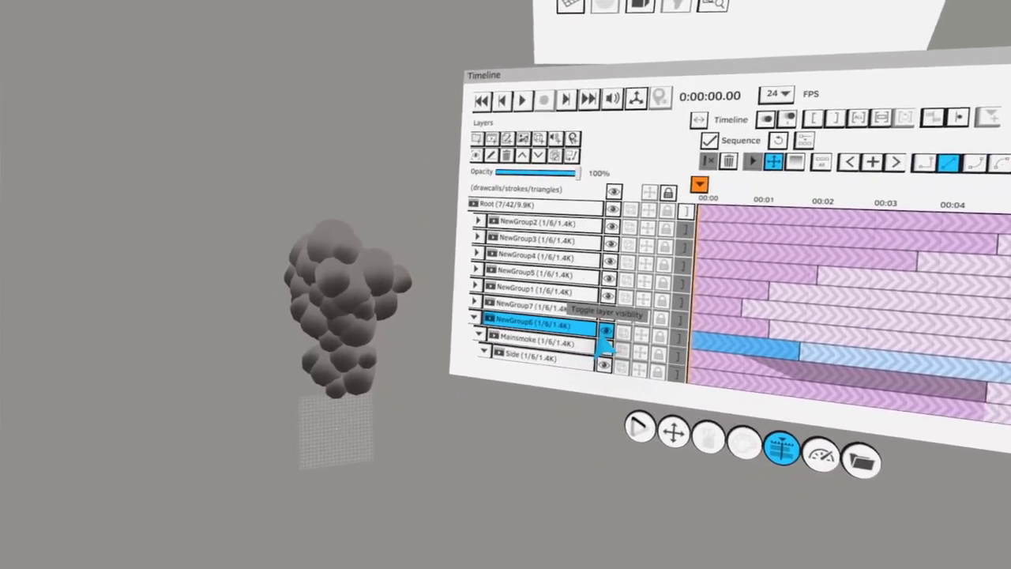
left_click(581, 320)
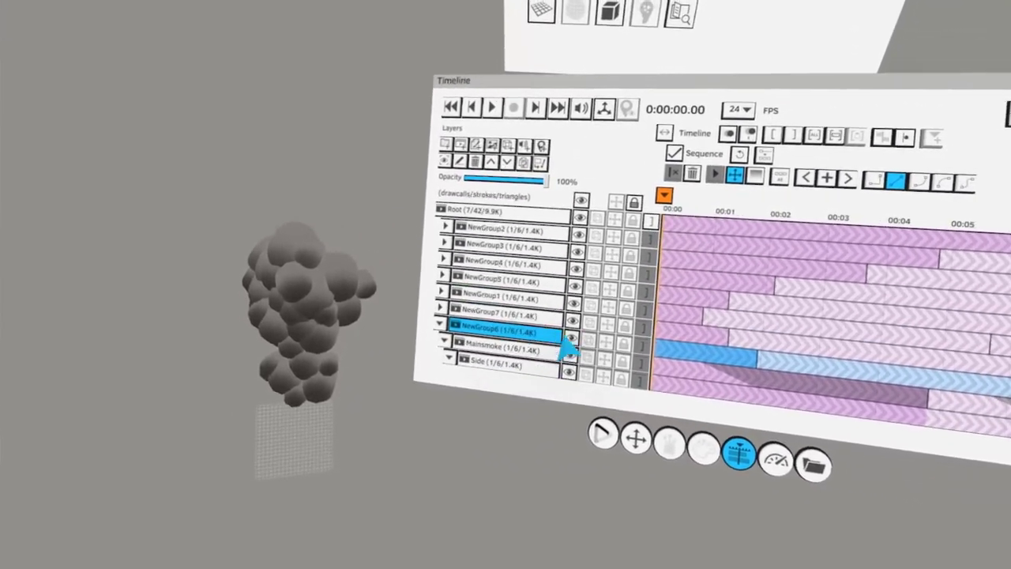
left_click(592, 339)
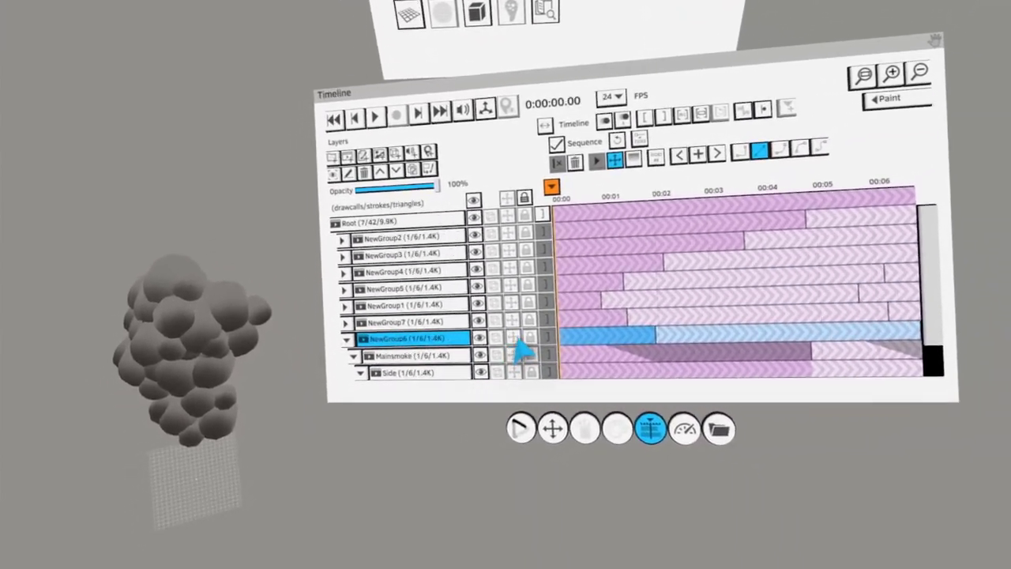
left_click(515, 340)
scroll(486, 352, "down", 2)
left_click(493, 349)
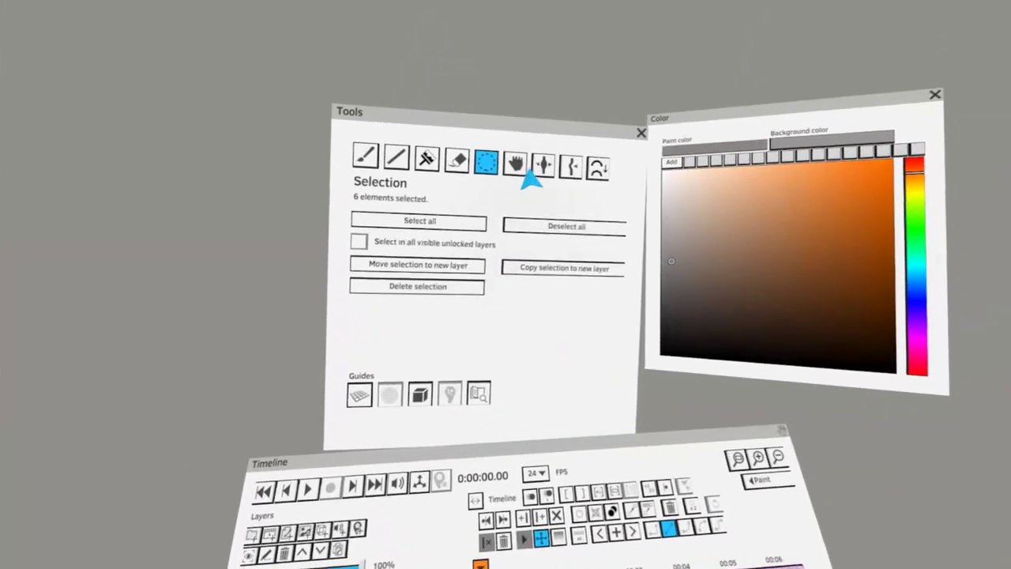
left_click(519, 165)
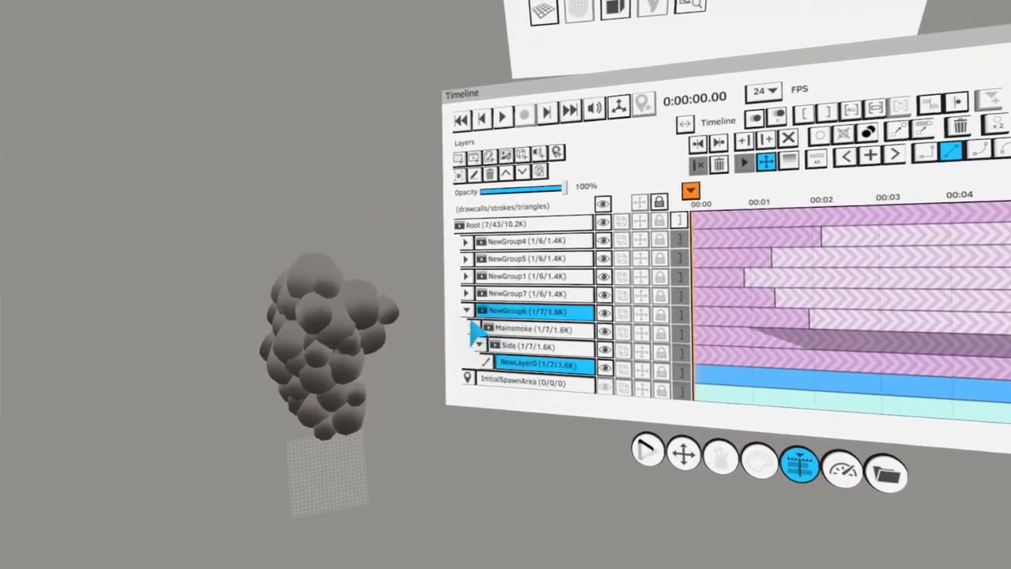
left_click(469, 314)
Add three more spheres to NewGroup5's nested paint layer, preview the column, and collapse the group
left_click(483, 296)
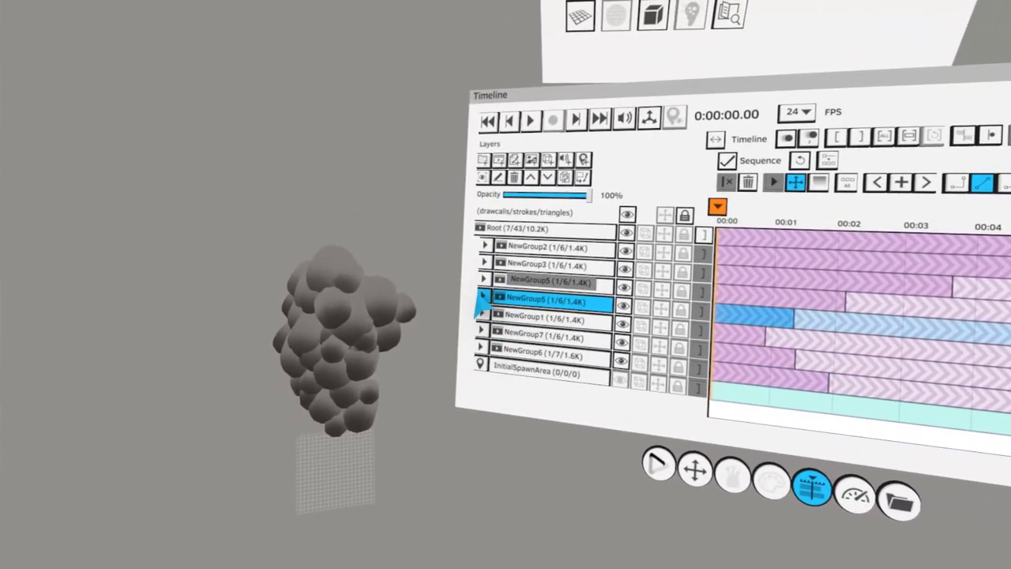
left_click(484, 299)
left_click(522, 353)
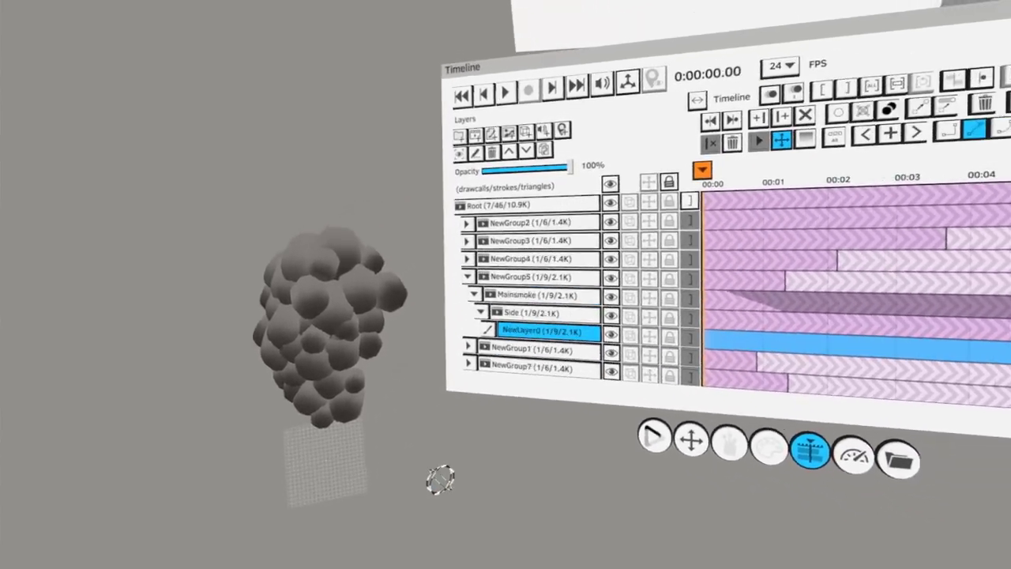
key("space")
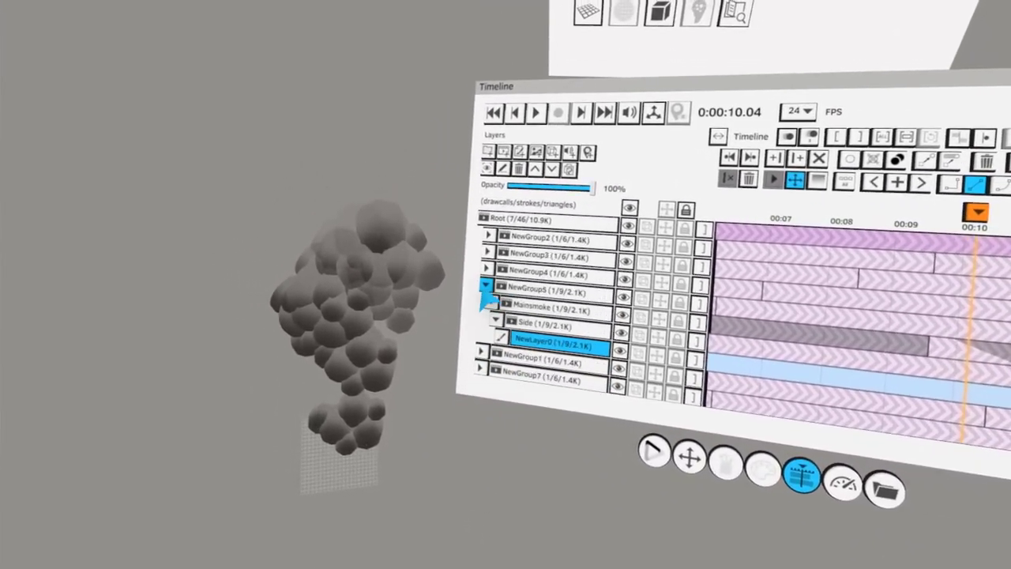
left_click(485, 288)
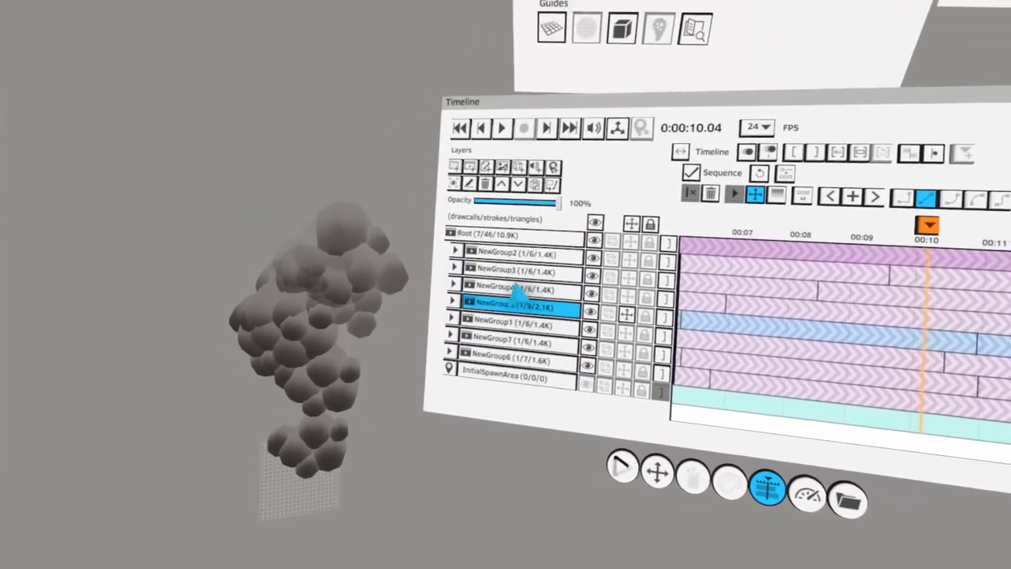
Reposition the NewGroup4, NewGroup3 and NewGroup2 puffs individually at 0:00:10.04 to fill out the column
left_click(519, 292)
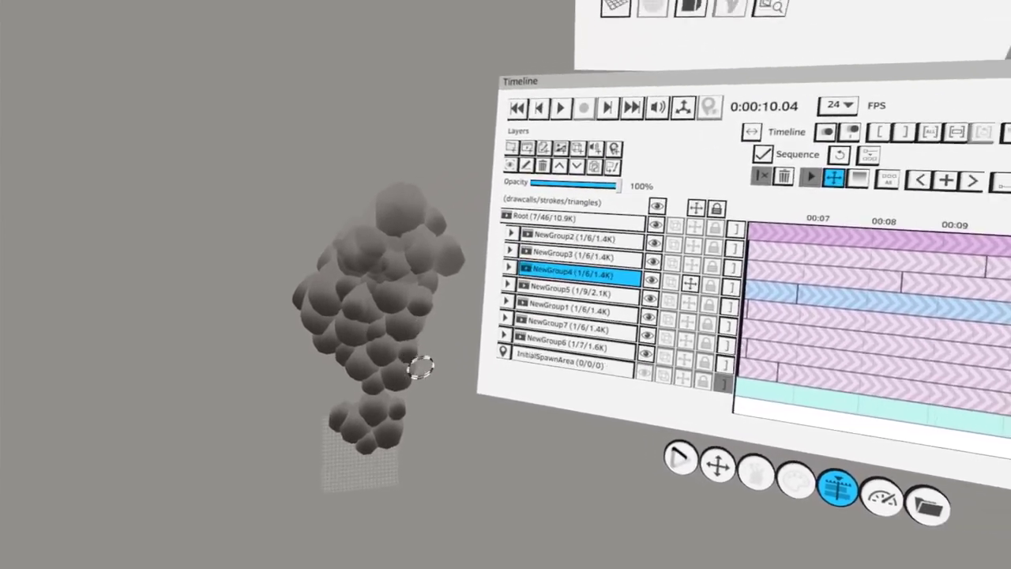
left_click(624, 241)
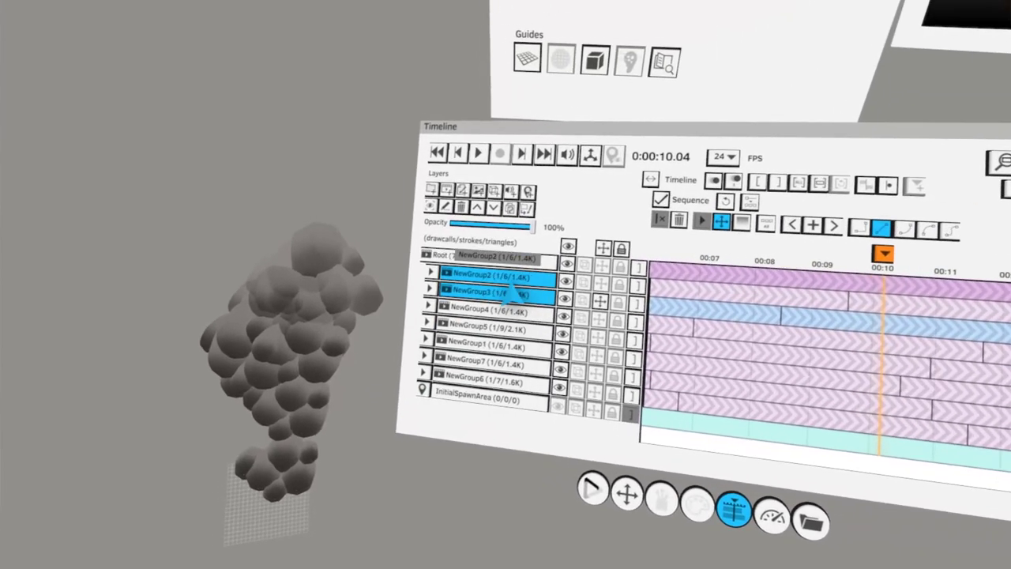
left_click(670, 234)
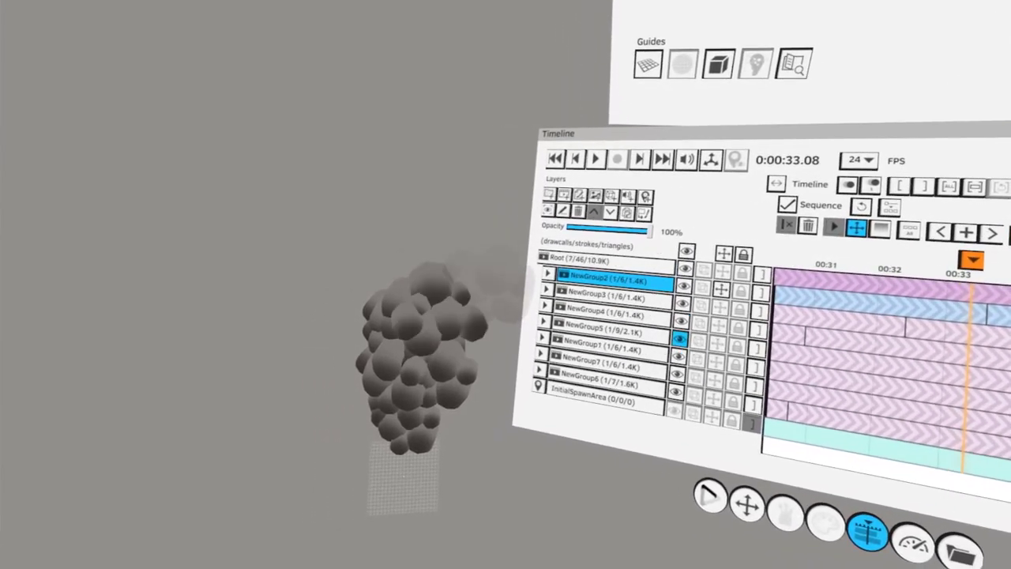
Inspect NewGroup1's nested paint layer, and play the smoke column through to 0:00:59.22
left_click(600, 345)
left_click(546, 343)
left_click(553, 388)
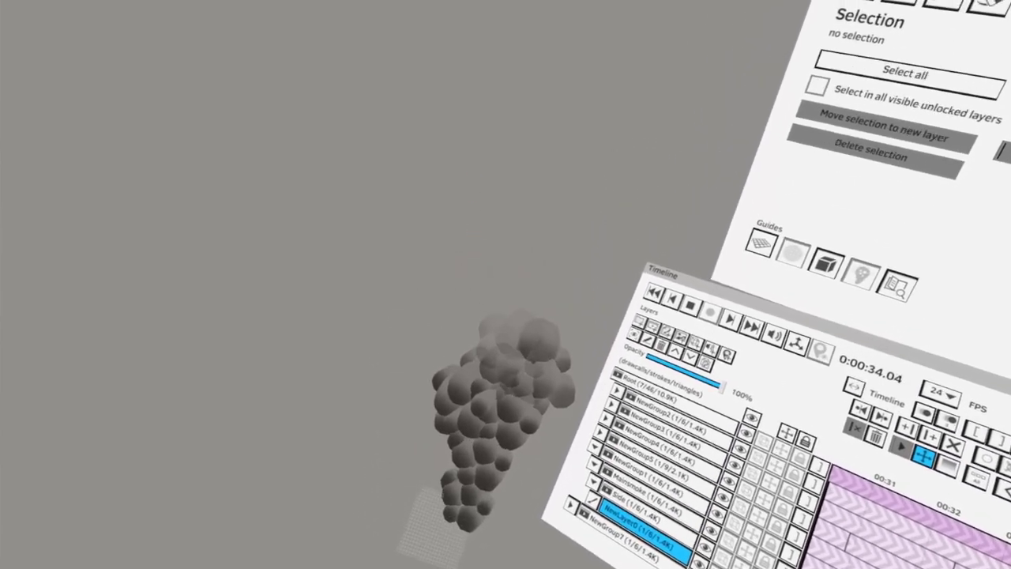
key("space")
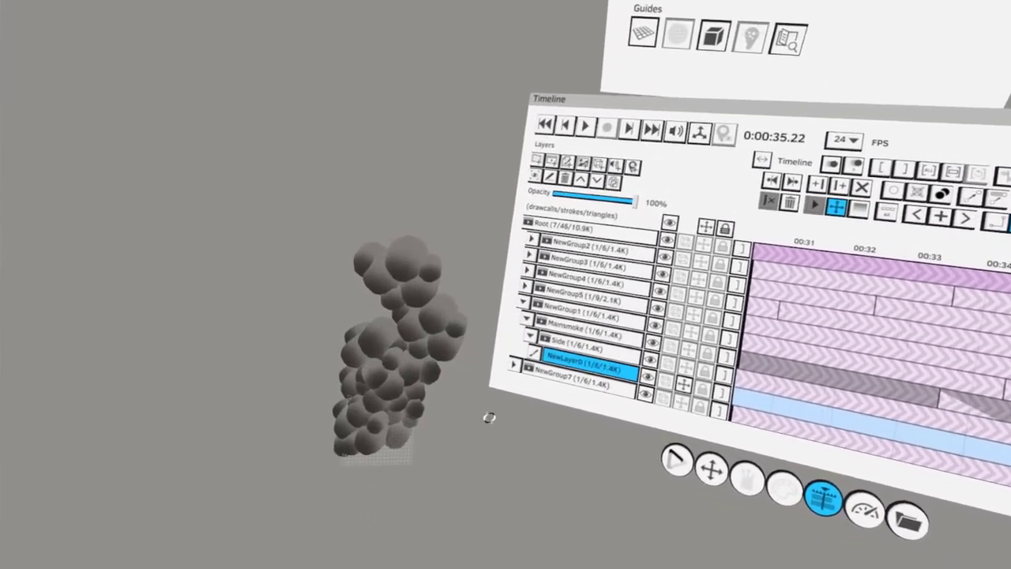
left_click(564, 318)
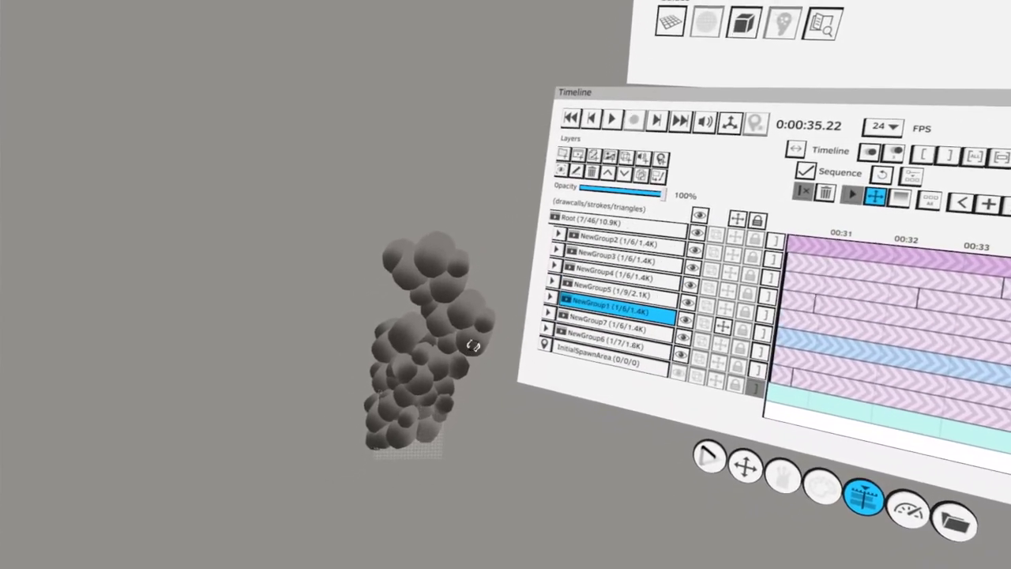
key("space")
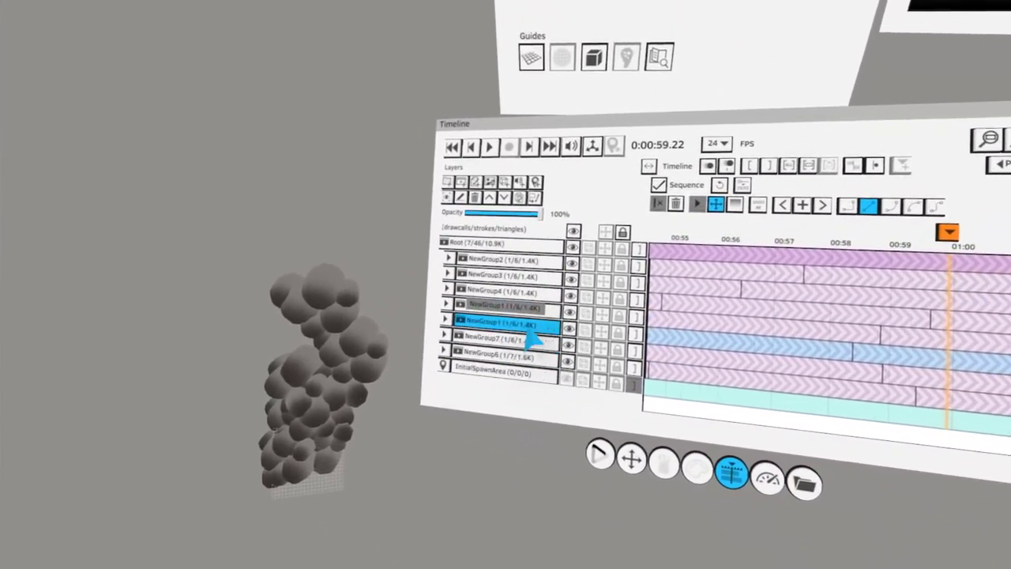
Hide and re-show NewGroup2 to check its part in the column, and compare it with NewGroup3 and NewGroup4
left_click(667, 386)
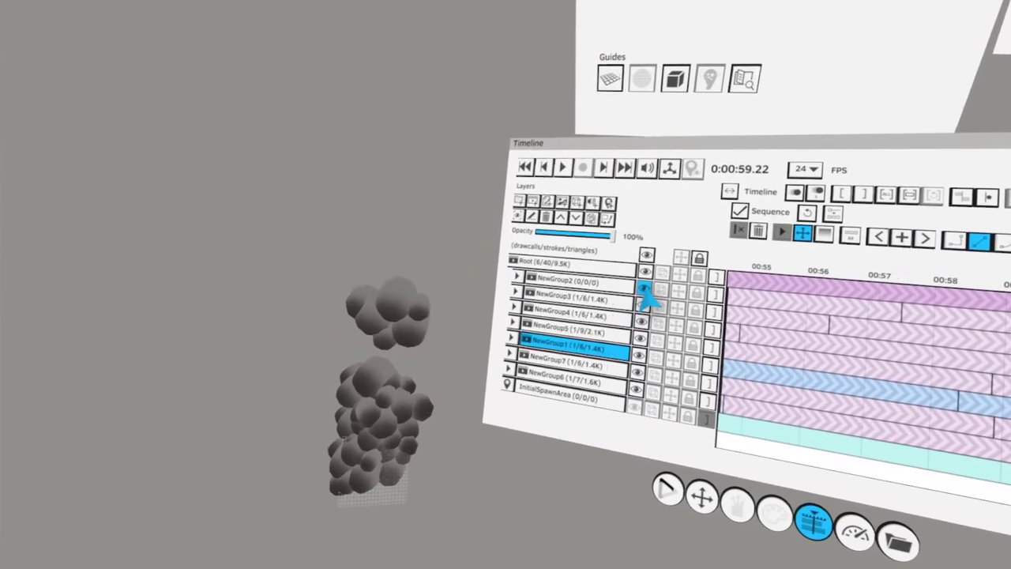
left_click(565, 306)
left_click(603, 305)
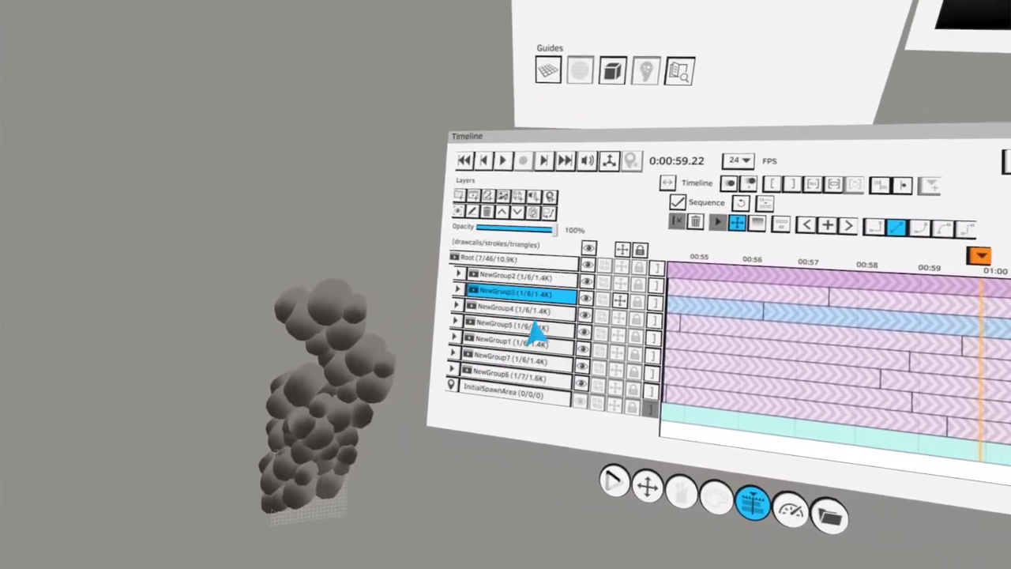
left_click(553, 294)
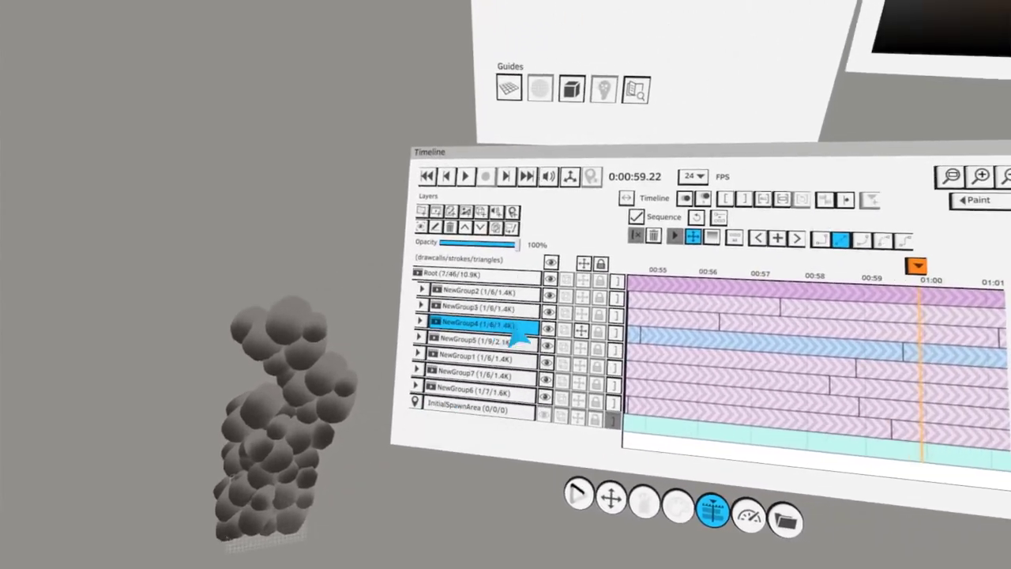
left_click(618, 253)
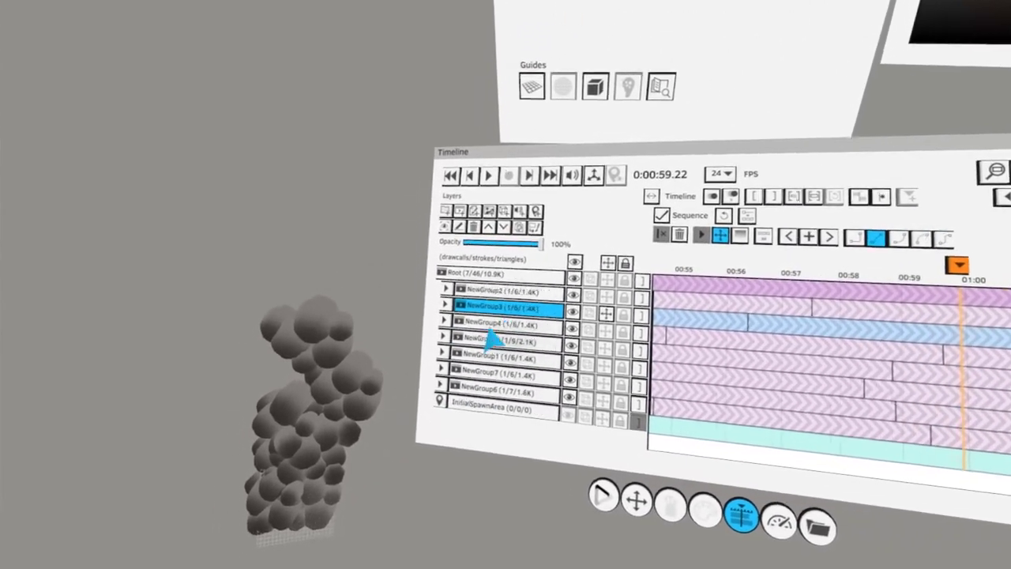
scroll(858, 348, "left", 1)
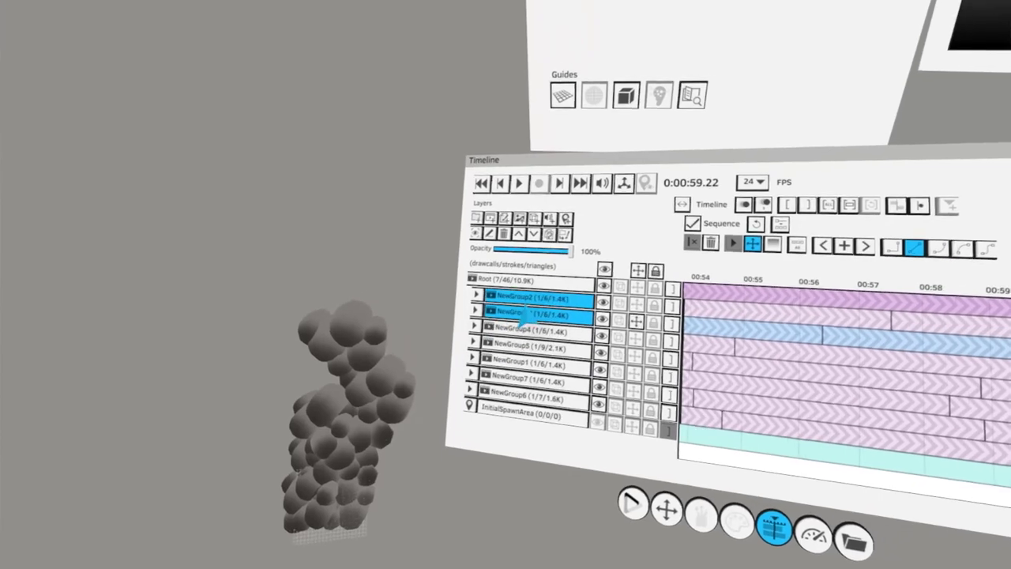
left_click(553, 292)
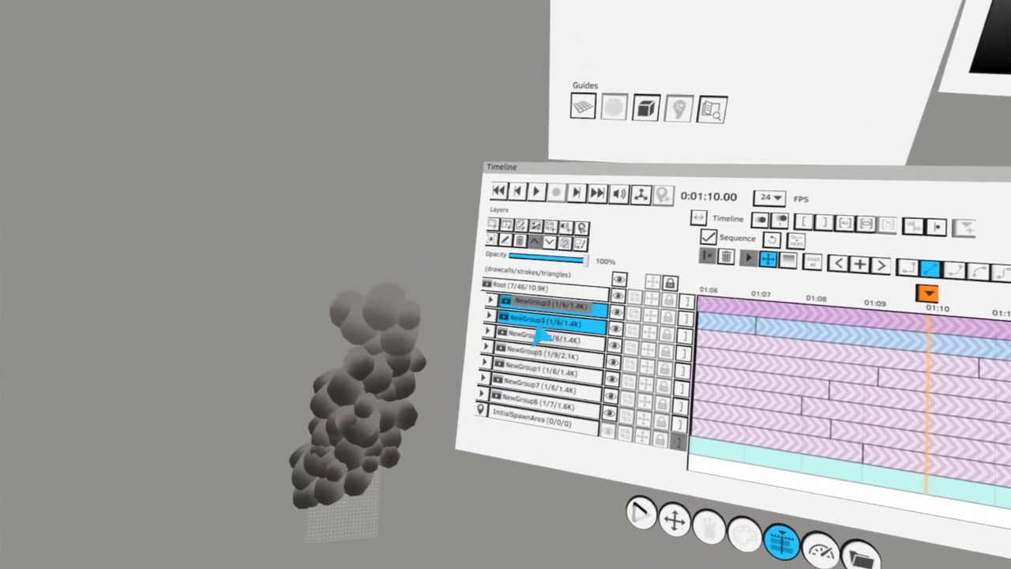
Expand NewGroup6 down to its Mainsmoke sequence, and return to the start of the timeline
left_click(523, 399)
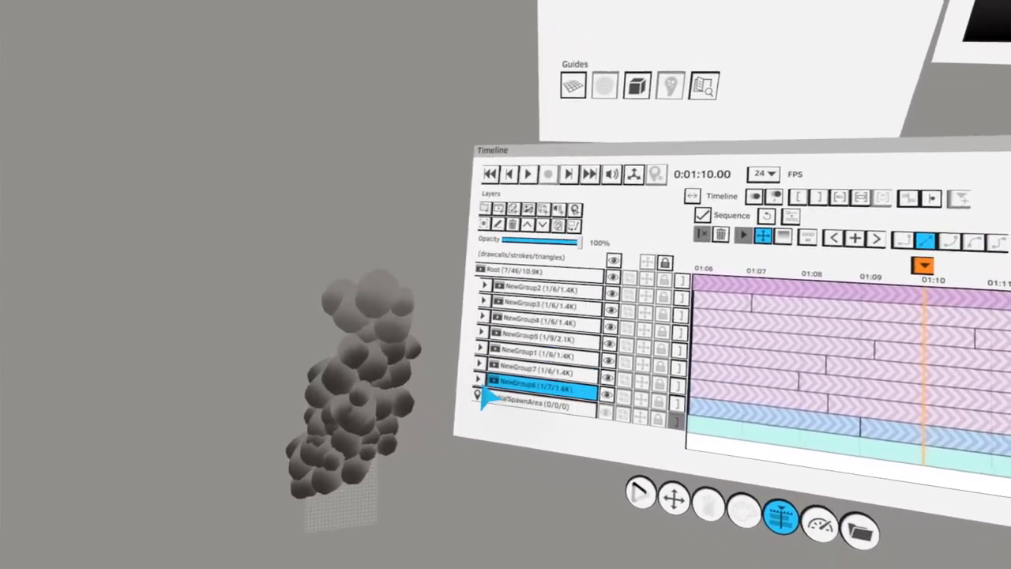
left_click(487, 382)
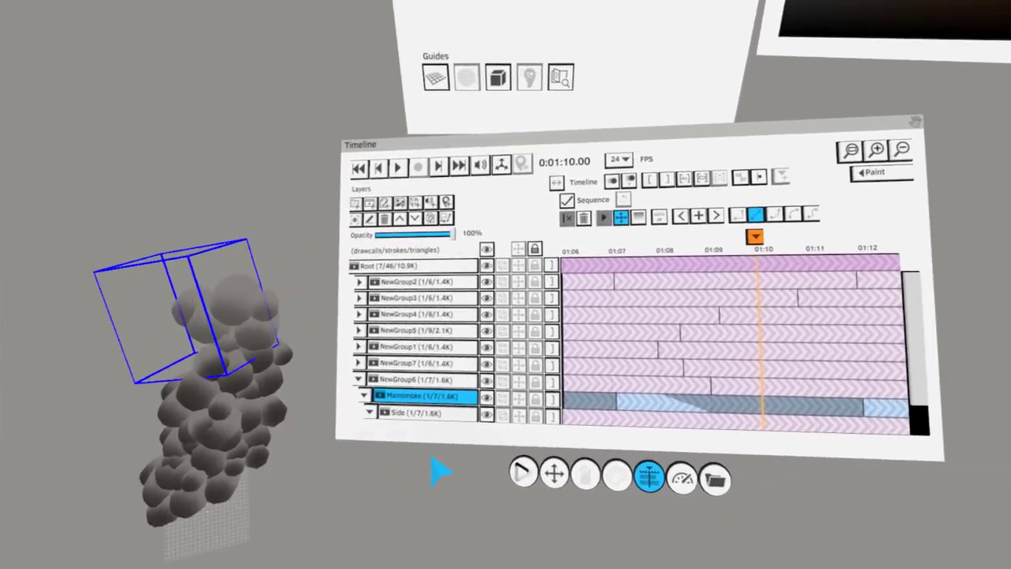
key("Home")
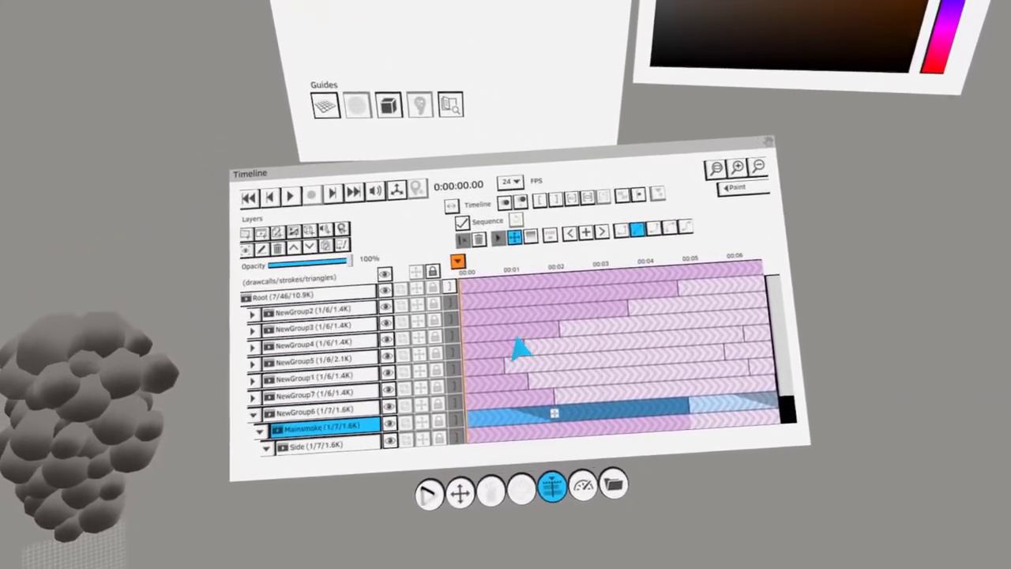
Open NewGroup2's nested paint layer at the start of the timeline, add four spheres to it, and preview the column
left_click(508, 303)
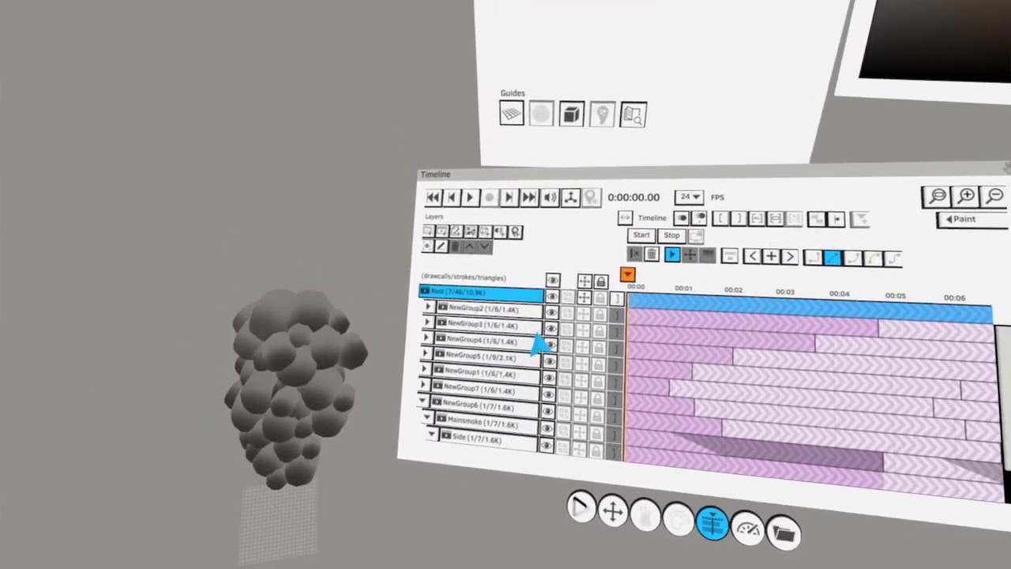
left_click(533, 311)
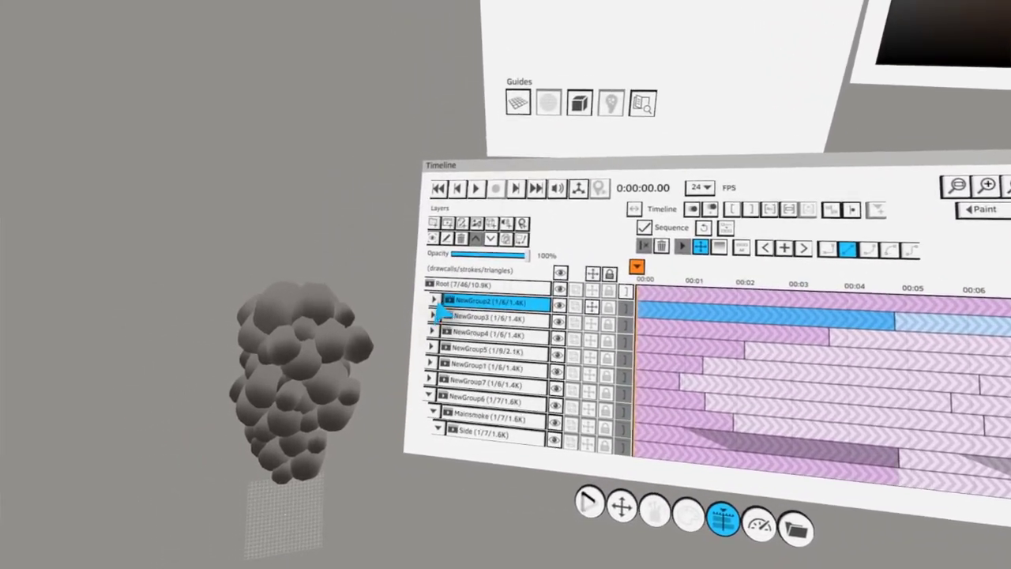
left_click(439, 294)
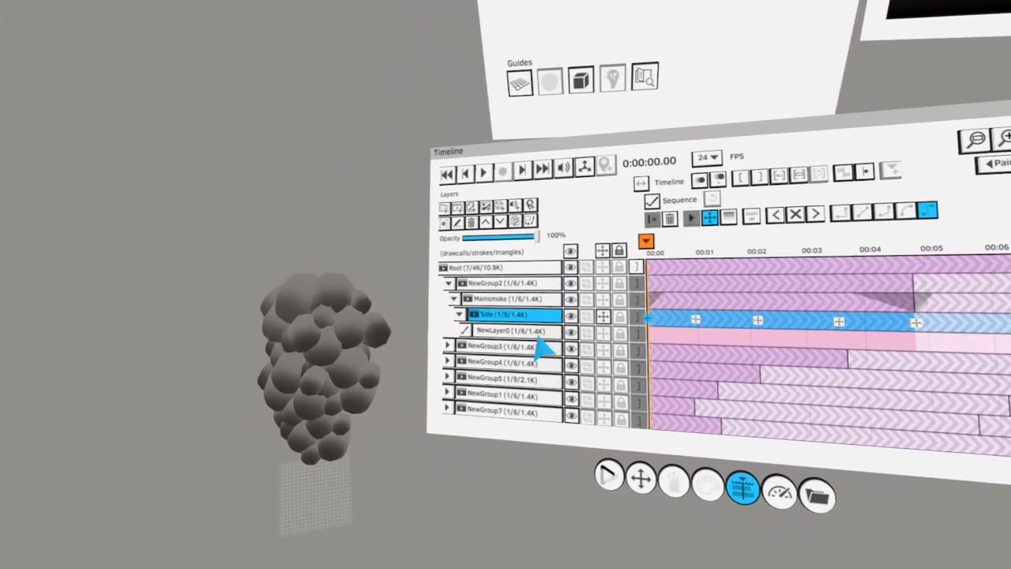
left_click(515, 309)
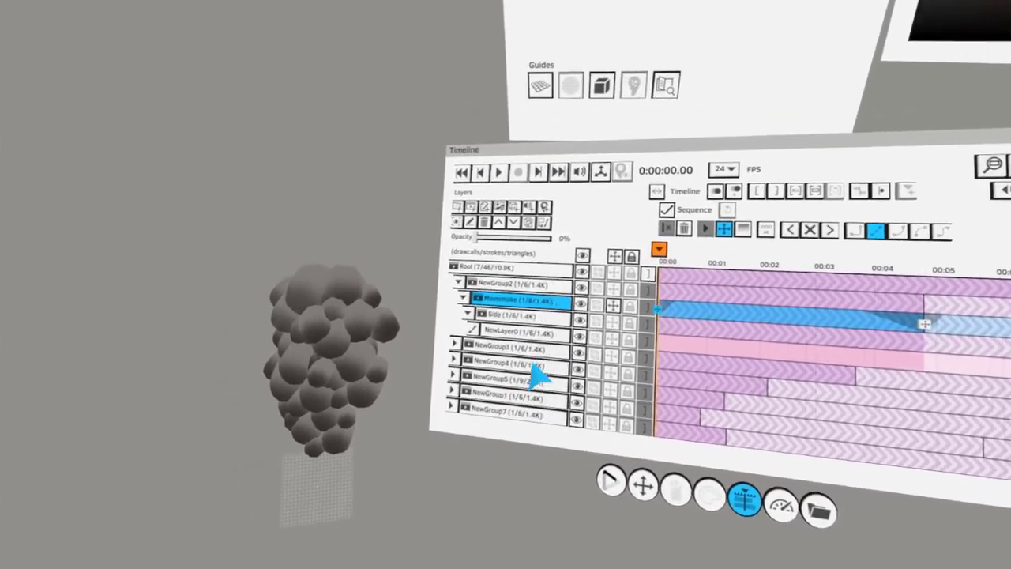
left_click(512, 317)
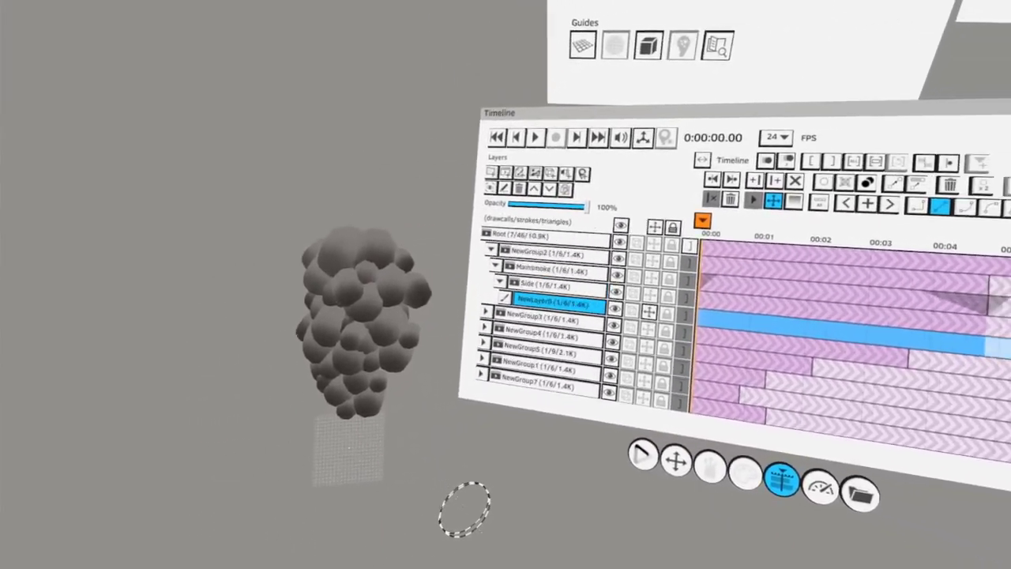
key("space")
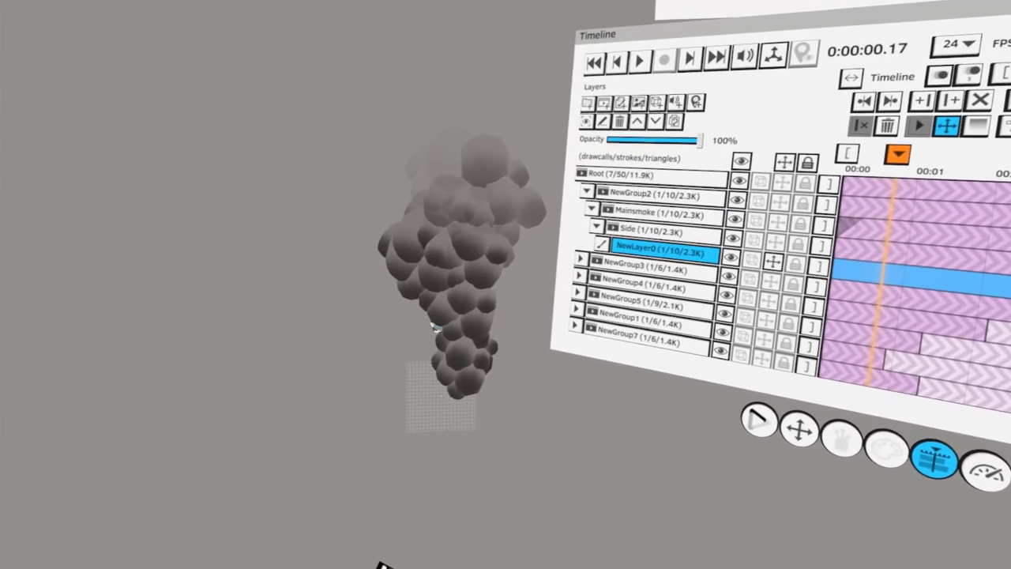
key("space")
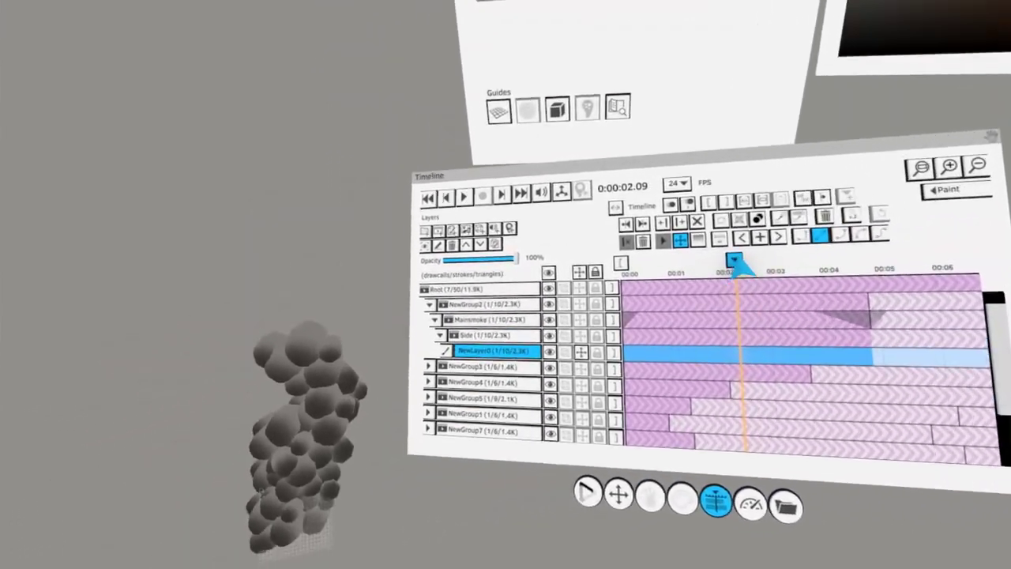
Examine the opacity keys and transform keys of NewGroup2's Mainsmoke sequence over its first loop
left_click_drag(736, 261, 910, 253)
left_click(906, 230)
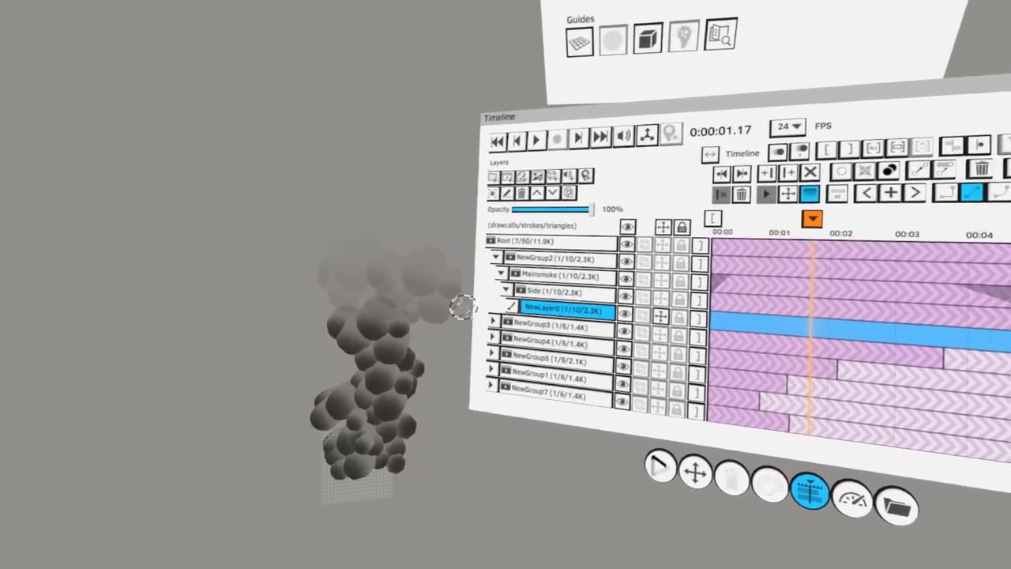
left_click(498, 301)
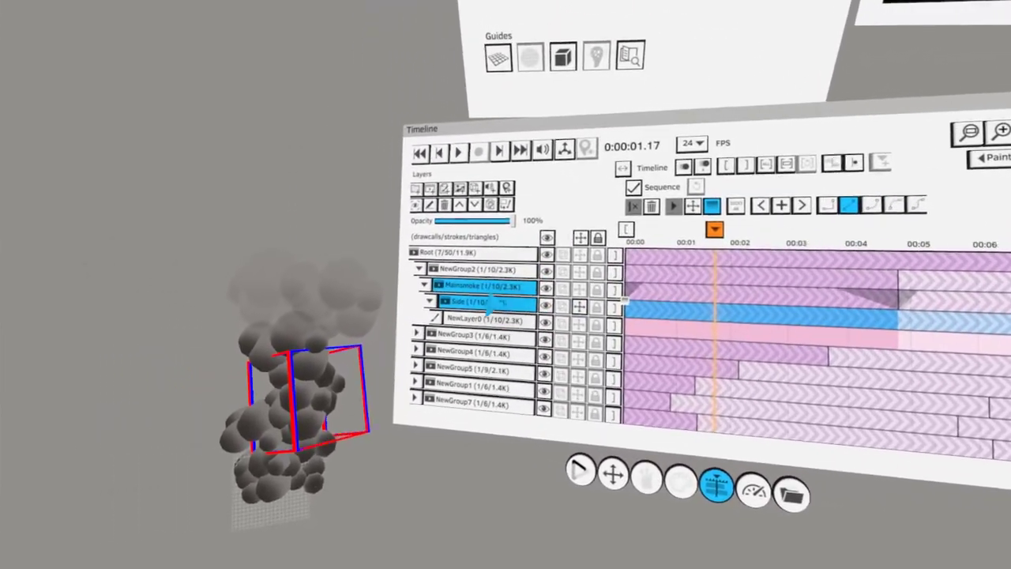
left_click(522, 274)
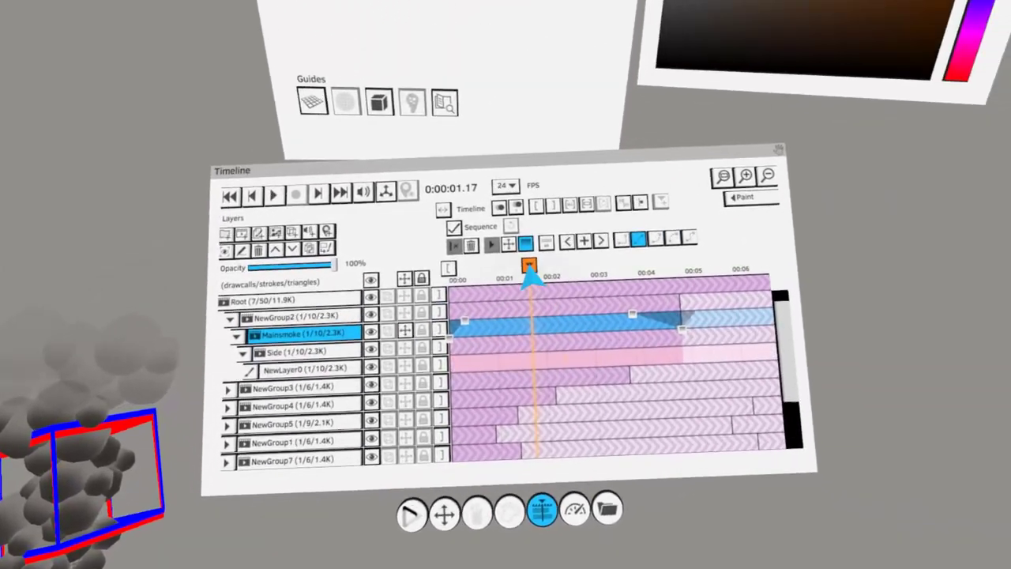
left_click(664, 202)
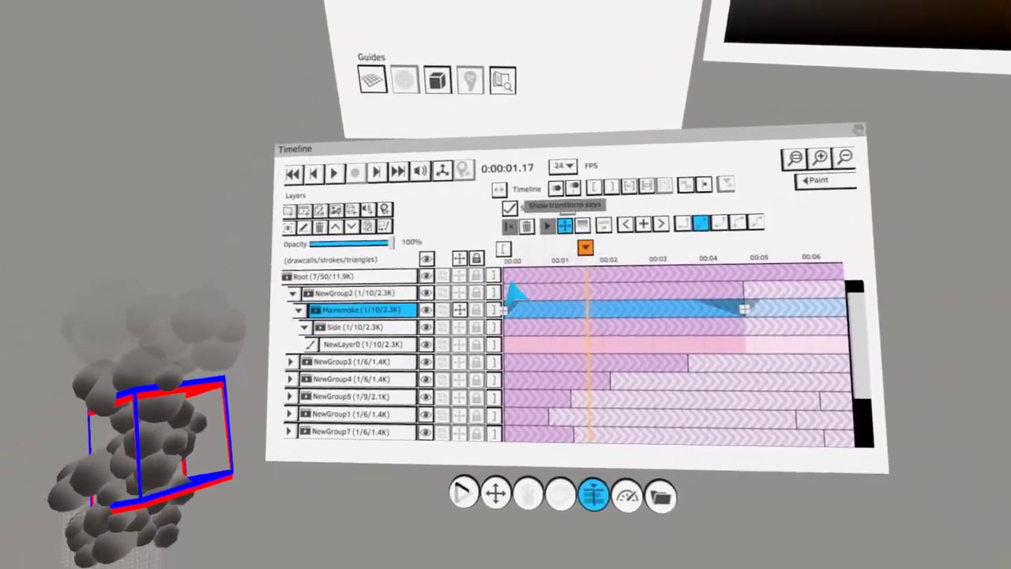
left_click(508, 297)
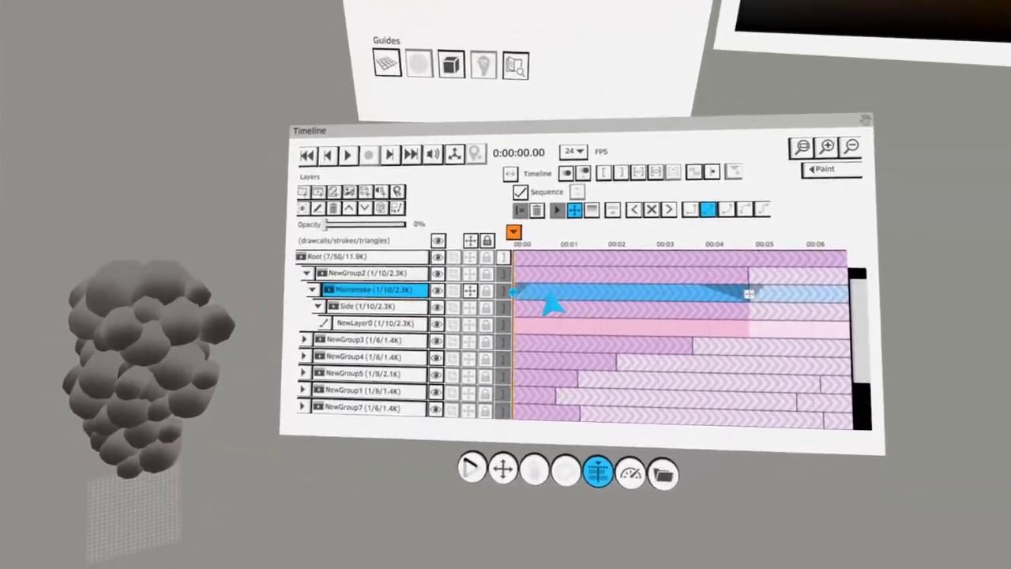
Add a transform key at 0:00:03.10 to the Mainsmoke sequence inside NewGroup2
left_click(828, 275)
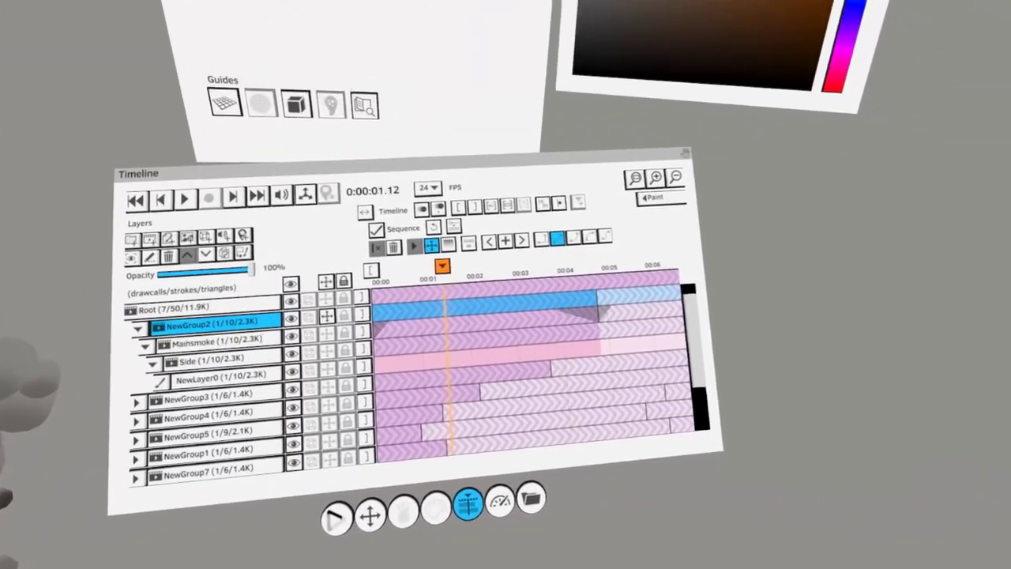
left_click_drag(454, 316, 565, 296)
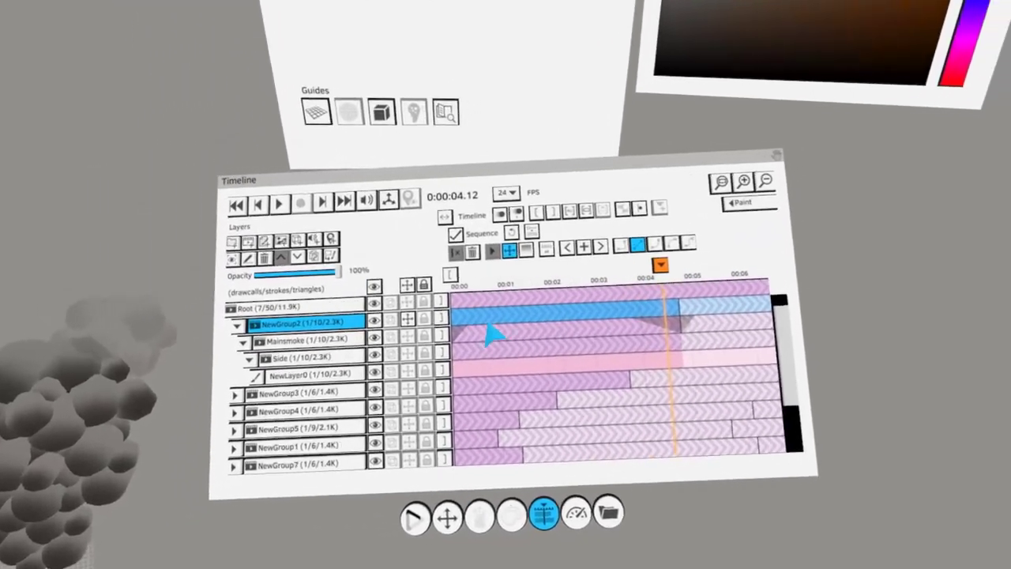
left_click(439, 312)
left_click_drag(567, 357, 558, 336)
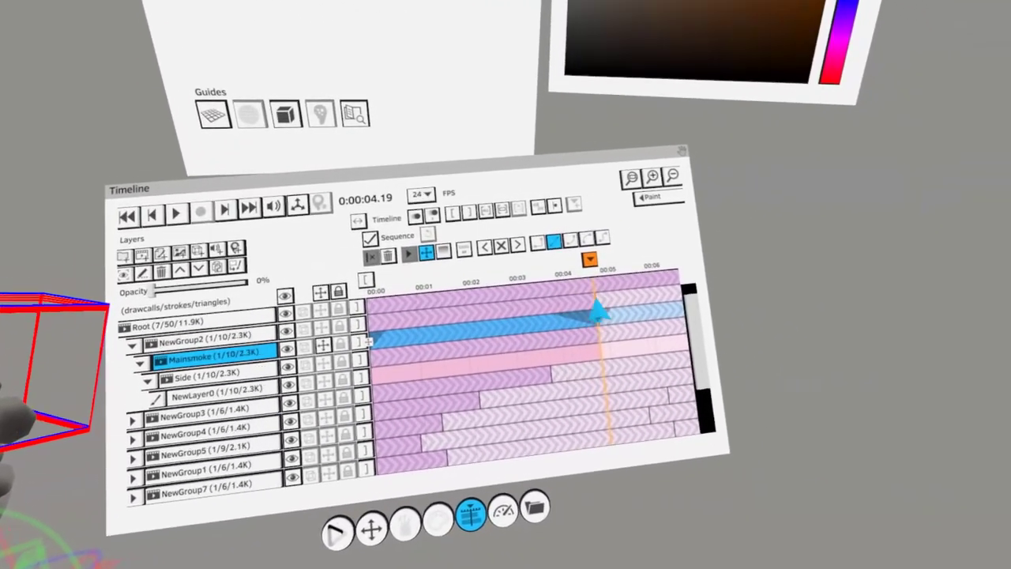
left_click_drag(589, 292, 516, 278)
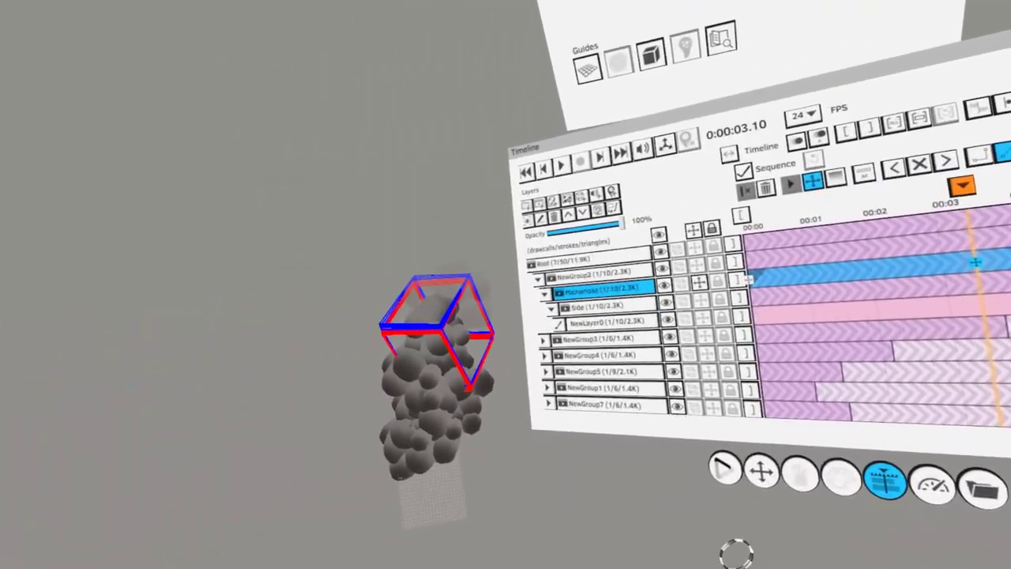
Play the smoke column through several loops to check the motion of NewGroup2's puffs, and stop the playback
key("space")
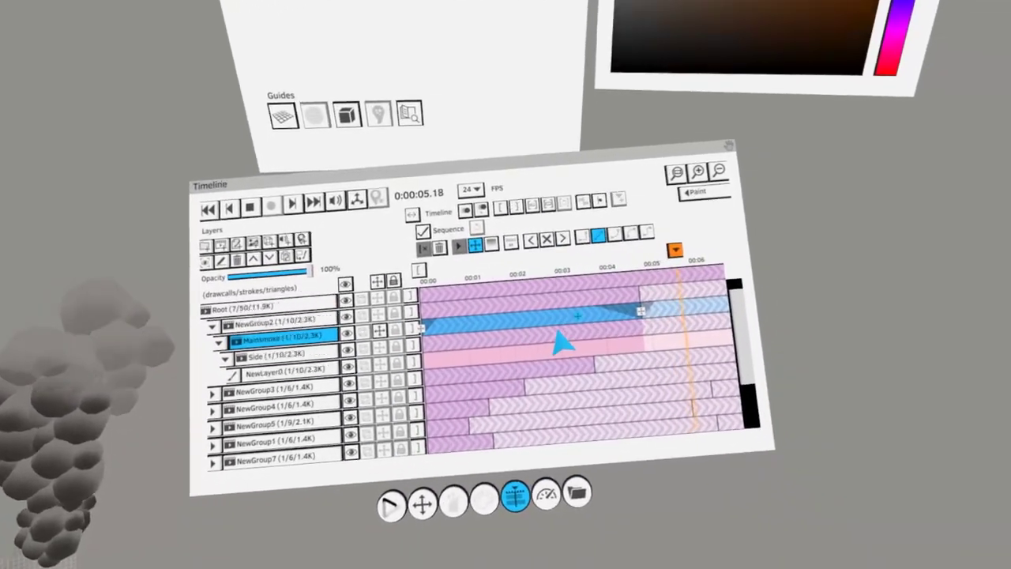
left_click_drag(561, 330, 684, 348)
key("space")
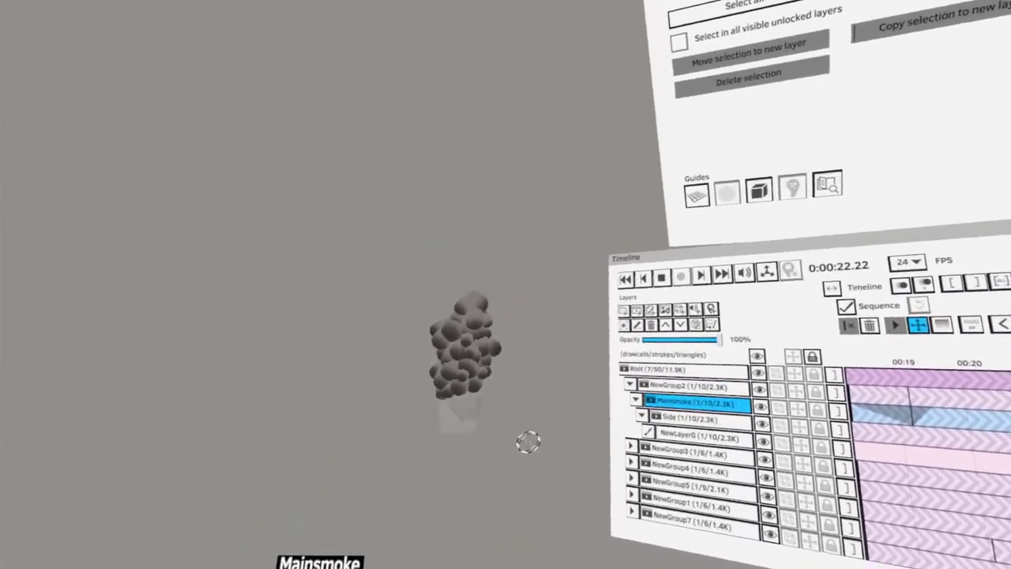
key("space")
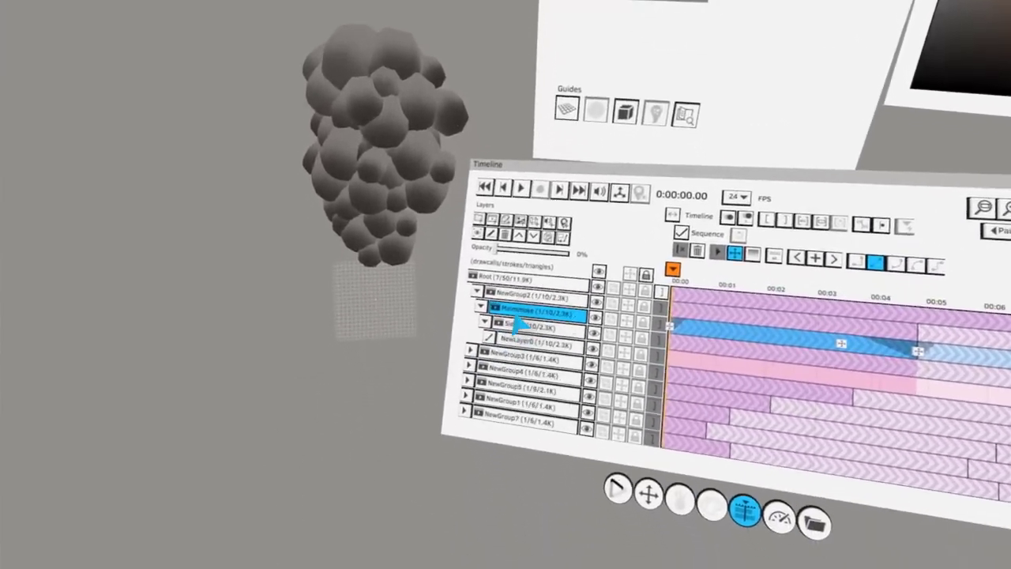
Select NewGroup4 and play the column from the start of the timeline
left_click(446, 352)
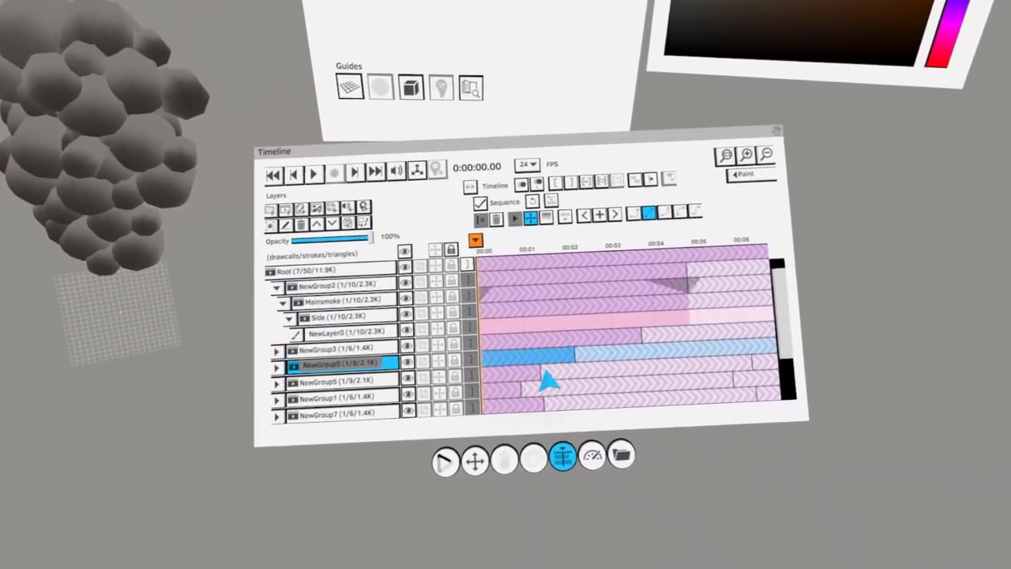
left_click(447, 367)
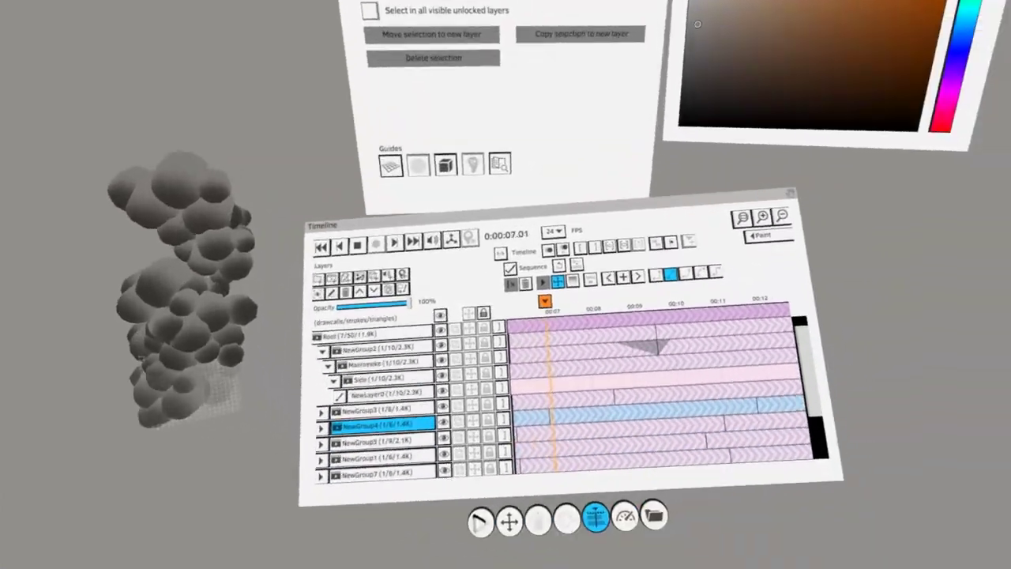
key("space")
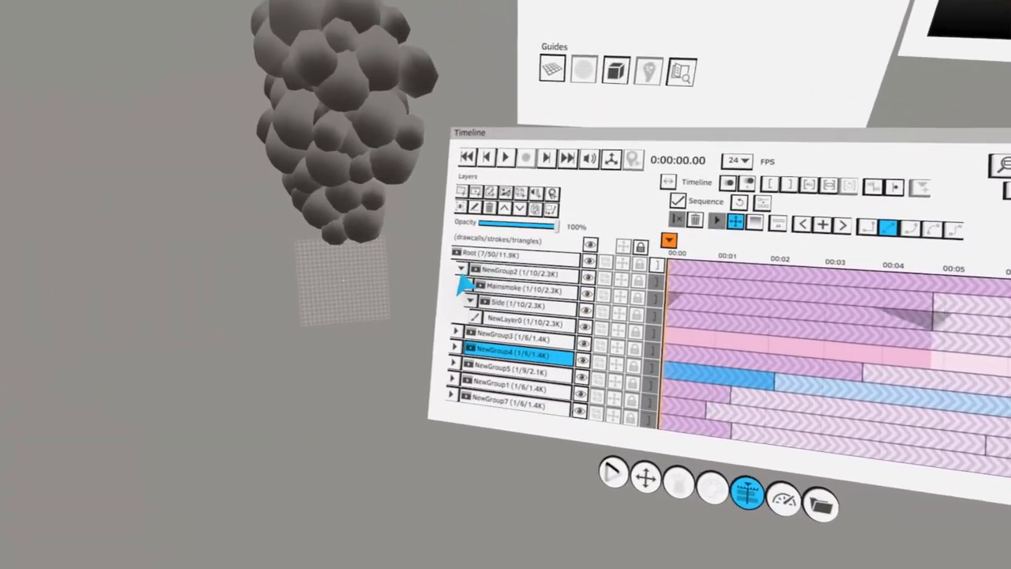
Delete all the puff groups, starting with NewGroup2, and try to delete the initial spawn area
left_click(481, 277)
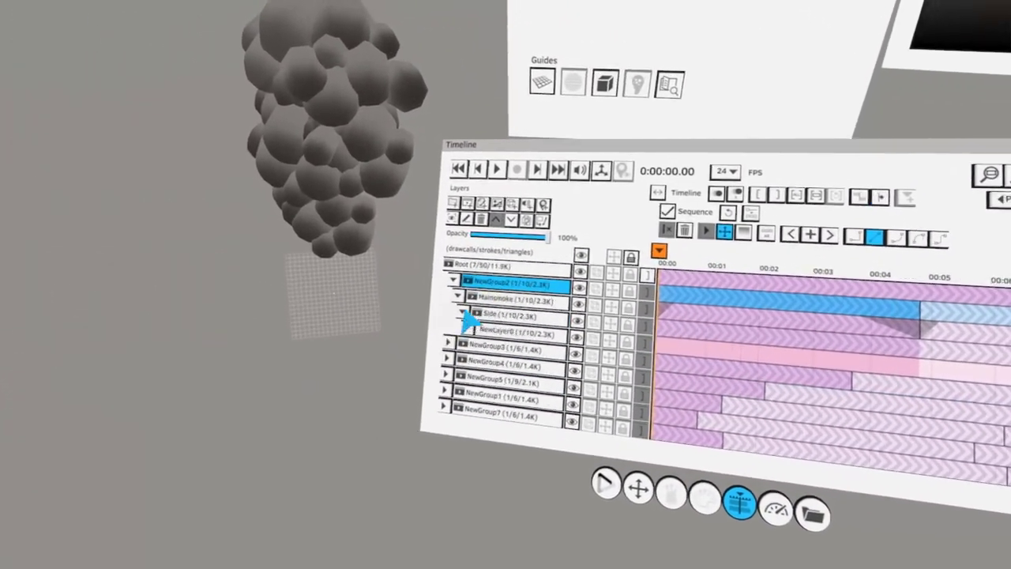
left_click(476, 246)
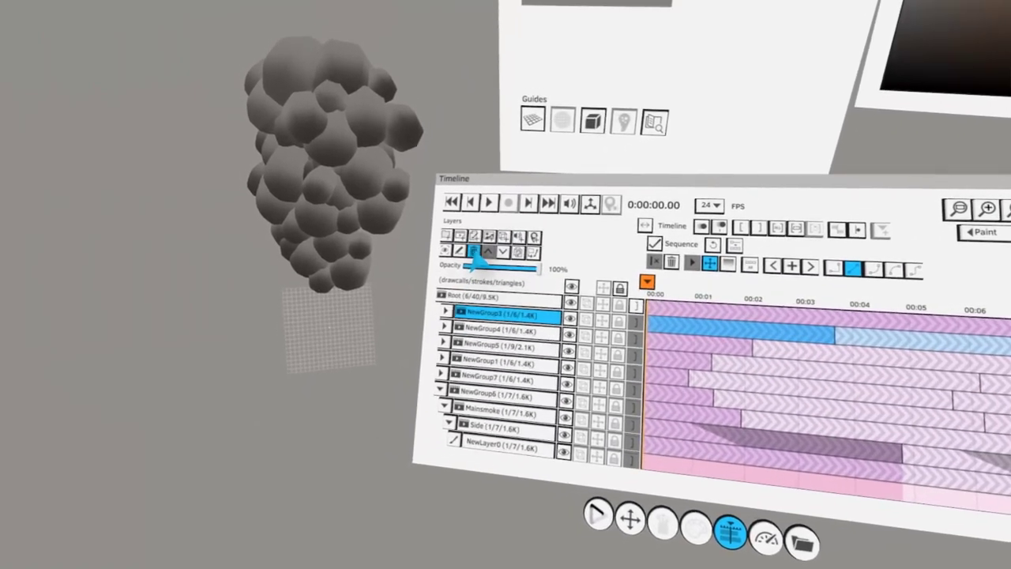
left_click(476, 246)
left_click(477, 247)
left_click(478, 247)
left_click(479, 248)
left_click(480, 249)
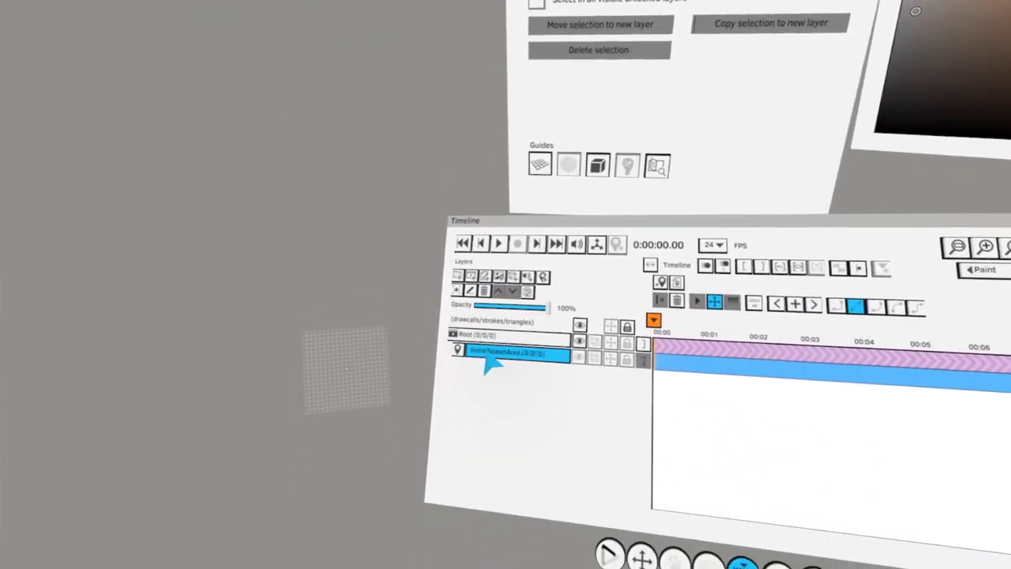
left_click(482, 250)
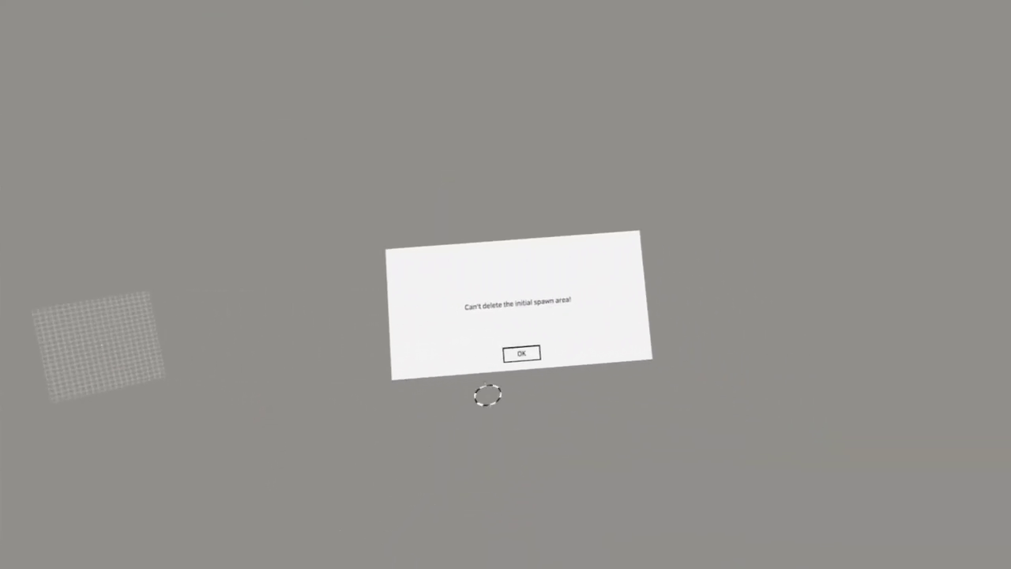
Add a new paint layer above the initial spawn area and set the scene's background colour to a deep blue
left_click(531, 357)
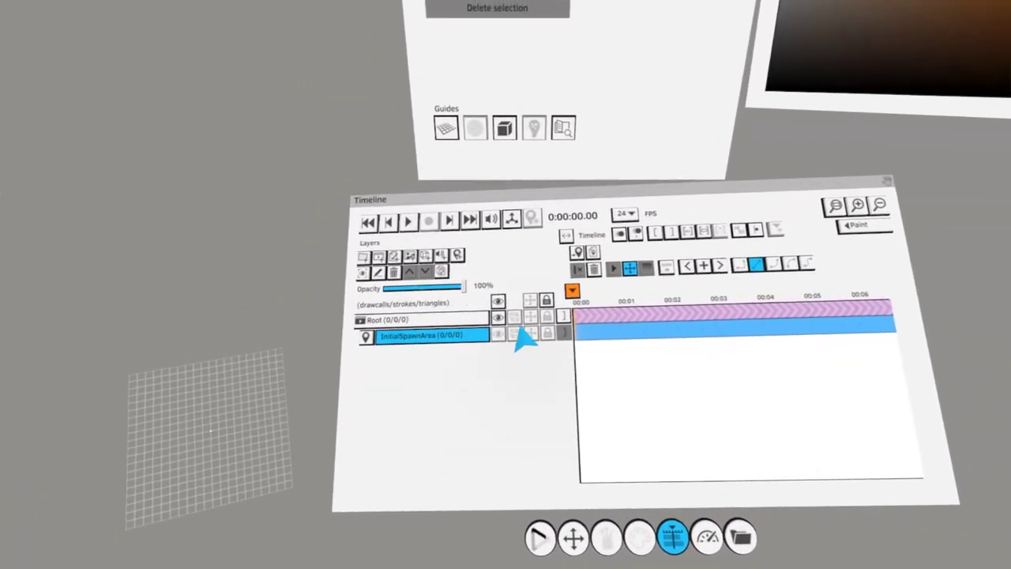
left_click(390, 255)
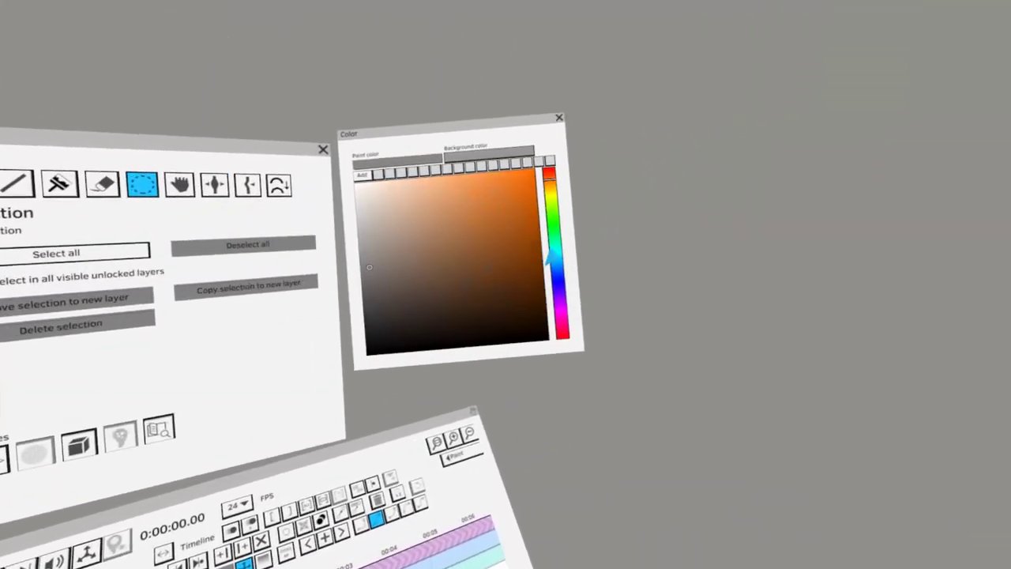
left_click(552, 260)
left_click_drag(509, 237, 554, 237)
left_click(572, 173)
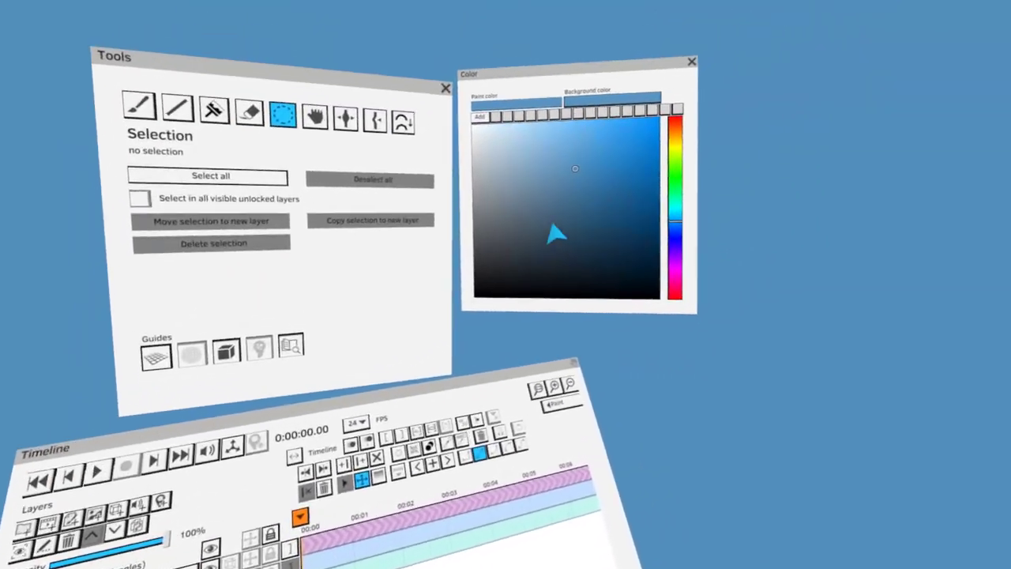
left_click(558, 270)
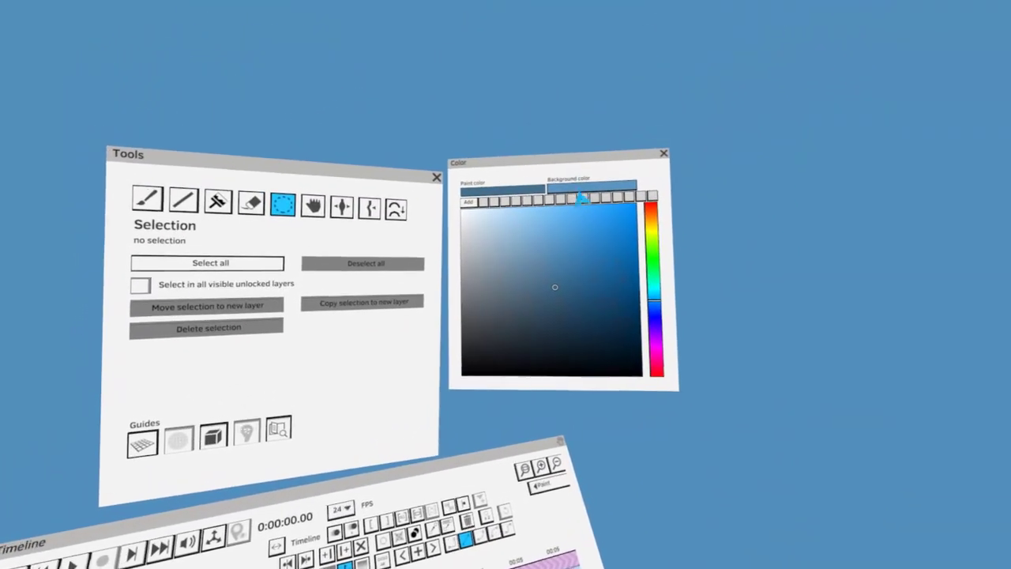
left_click(593, 263)
left_click(590, 197)
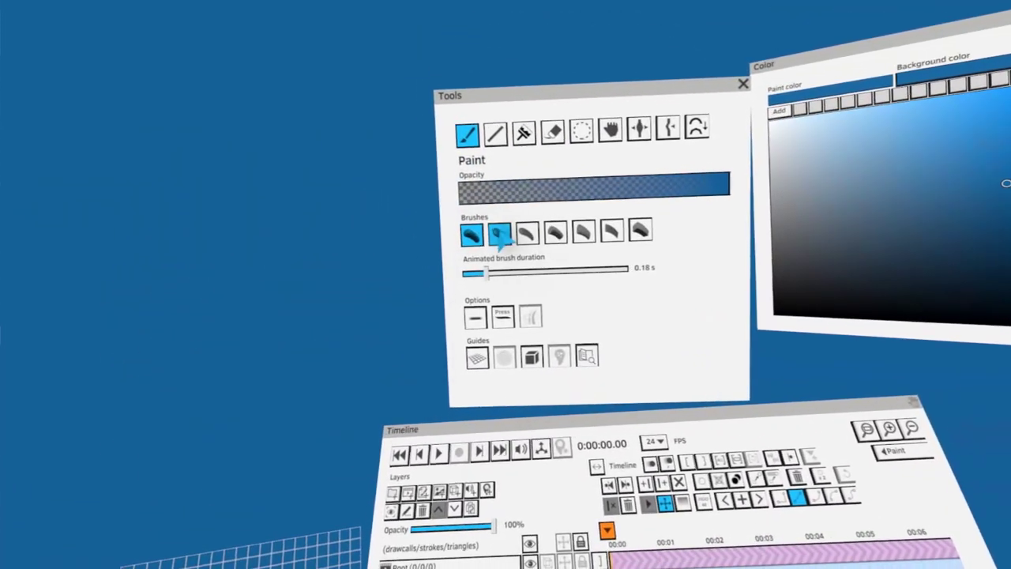
Paint a web of curved light-blue strokes across the grid on NewLayer0 and adjust their width with Thicken & thin
left_click(500, 234)
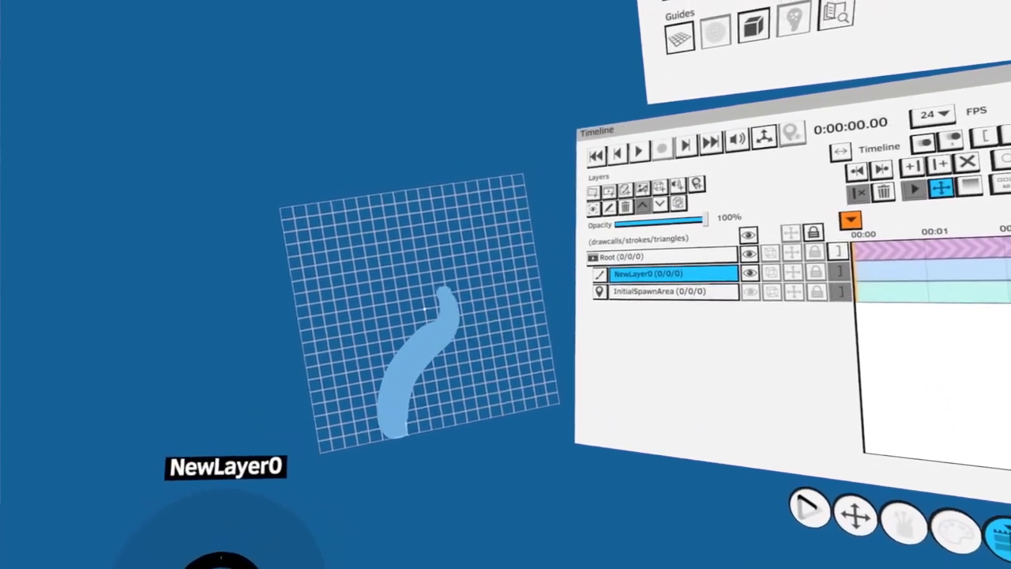
left_click_drag(468, 276, 466, 307)
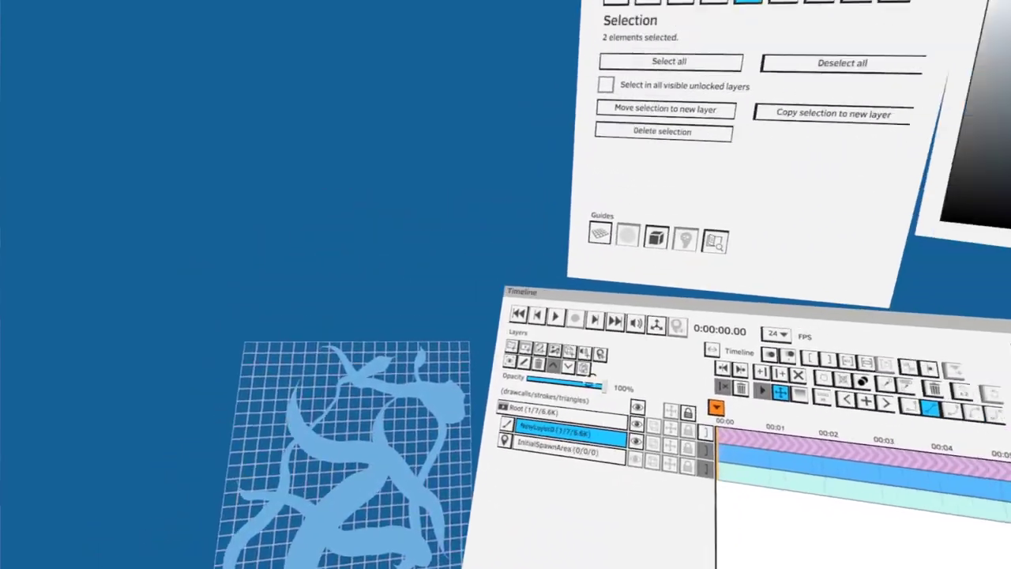
left_click(617, 222)
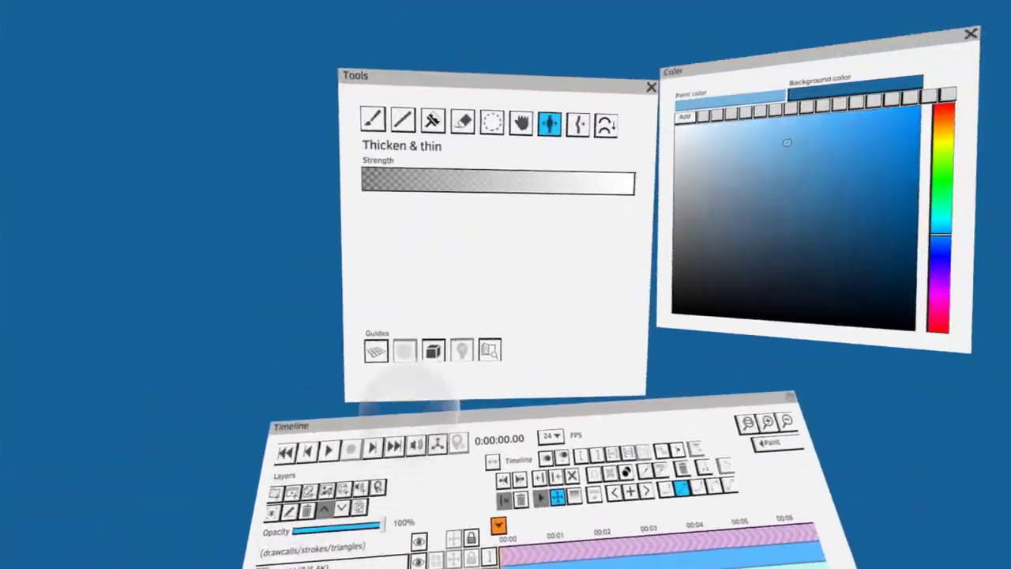
left_click(515, 171)
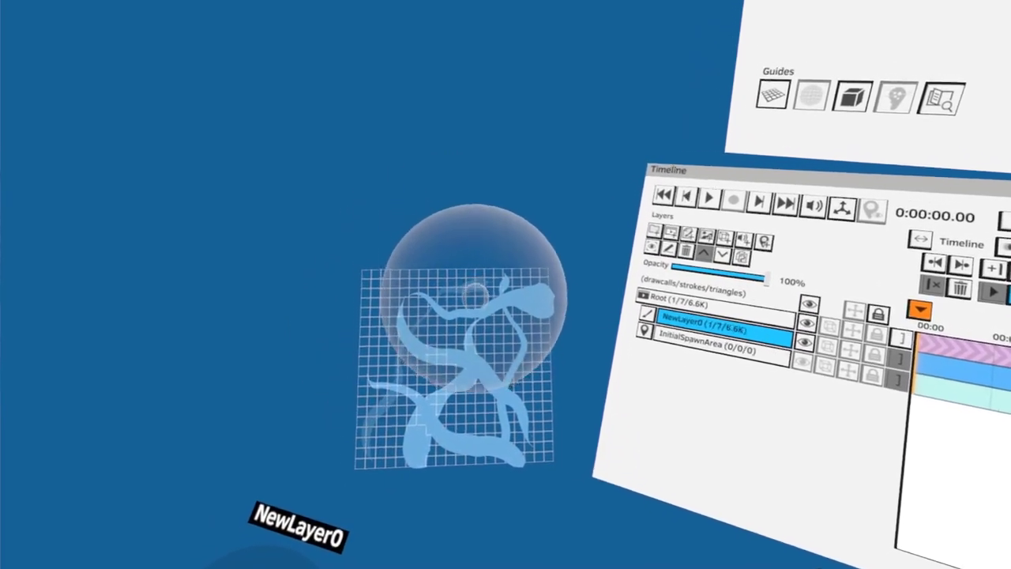
left_click_drag(524, 345, 401, 354)
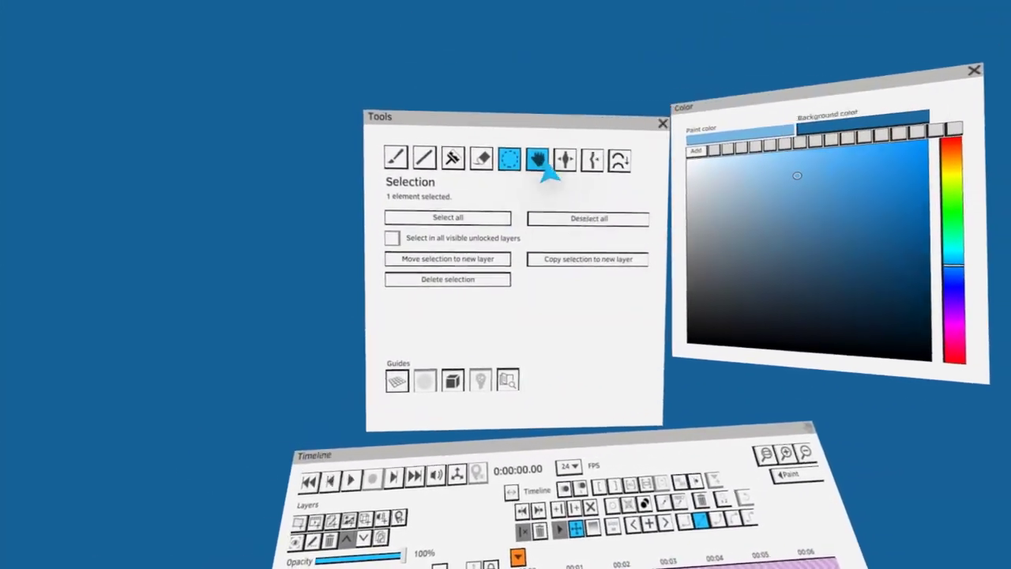
Reshape the light-blue strokes with the Grab tool so the web fills the square grid
left_click(540, 160)
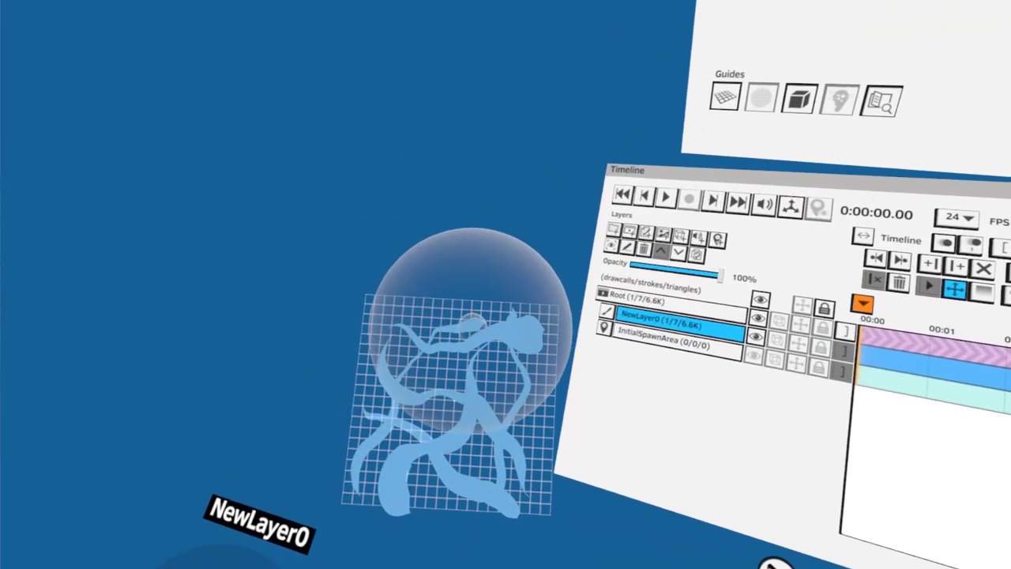
mouse_move(562, 228)
middle_mouse_down()
mouse_move(465, 460)
mouse_move(449, 441)
middle_mouse_up()
mouse_move(448, 440)
left_mouse_down()
mouse_move(450, 485)
mouse_move(472, 467)
mouse_move(518, 472)
mouse_move(517, 436)
left_mouse_up()
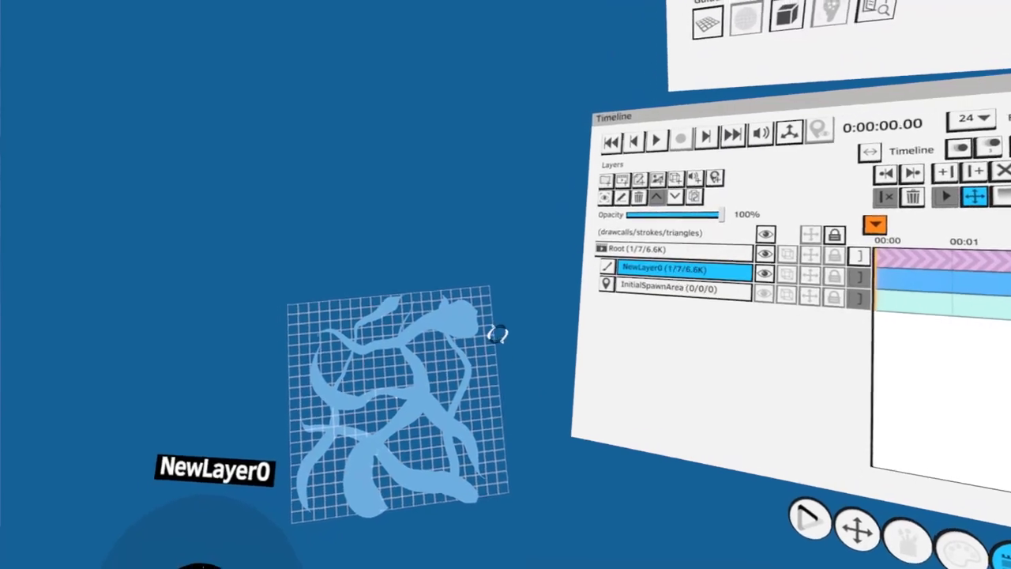
left_click_drag(503, 327, 500, 373)
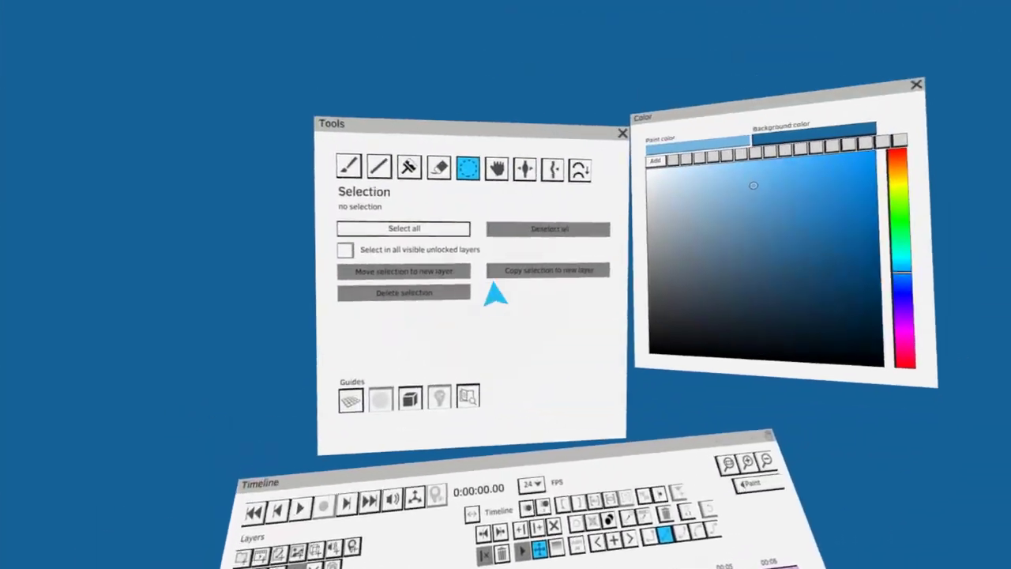
Recolour patches of the strokes in pale grey, bright blue and cyan, and adjust the web's shape with Grab
left_click(558, 182)
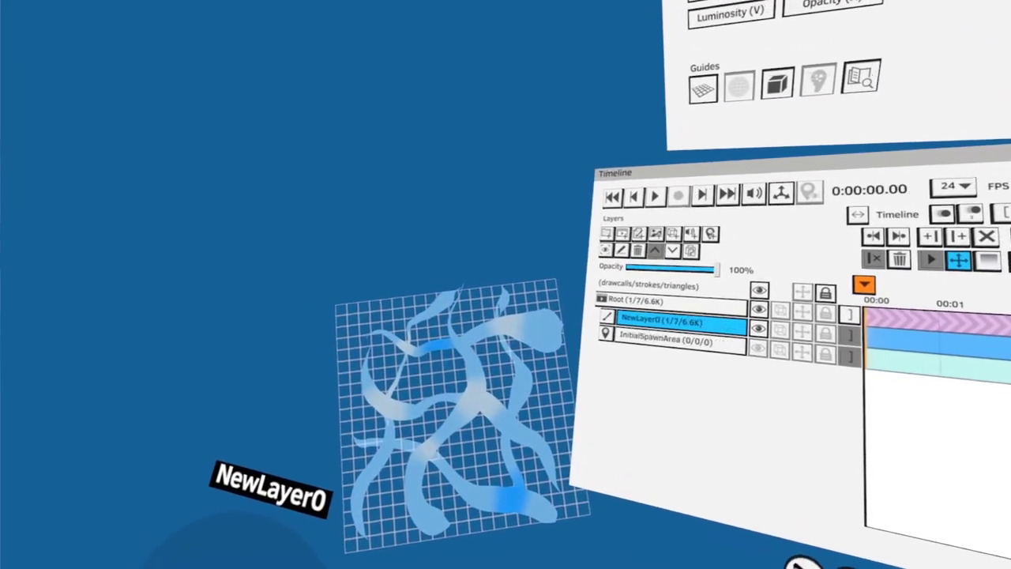
left_click(714, 38)
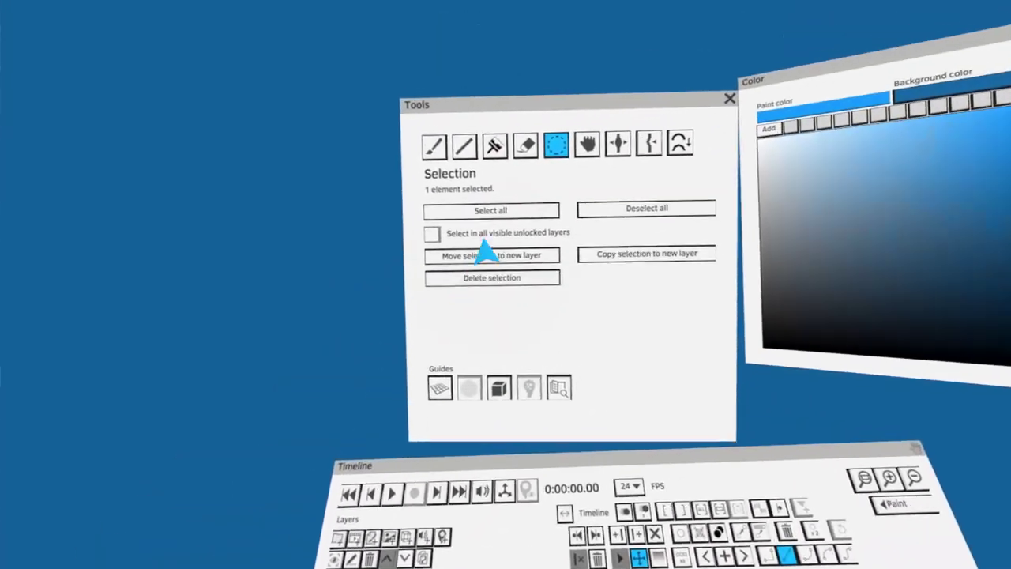
left_click(567, 164)
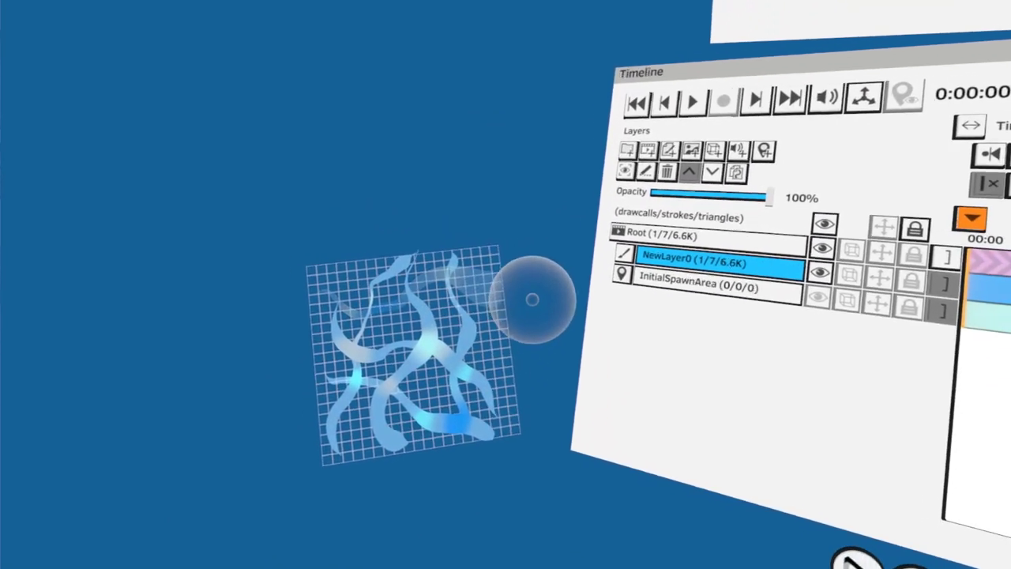
left_click_drag(497, 363, 472, 363)
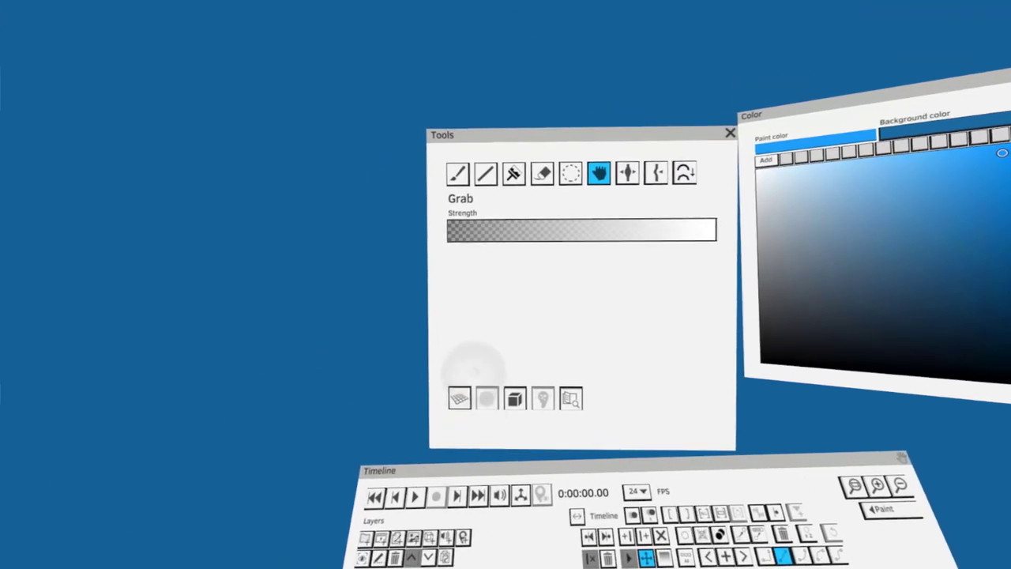
Draw short vertical orange-red marker lines at the two lower corners of the grid square
left_click(459, 173)
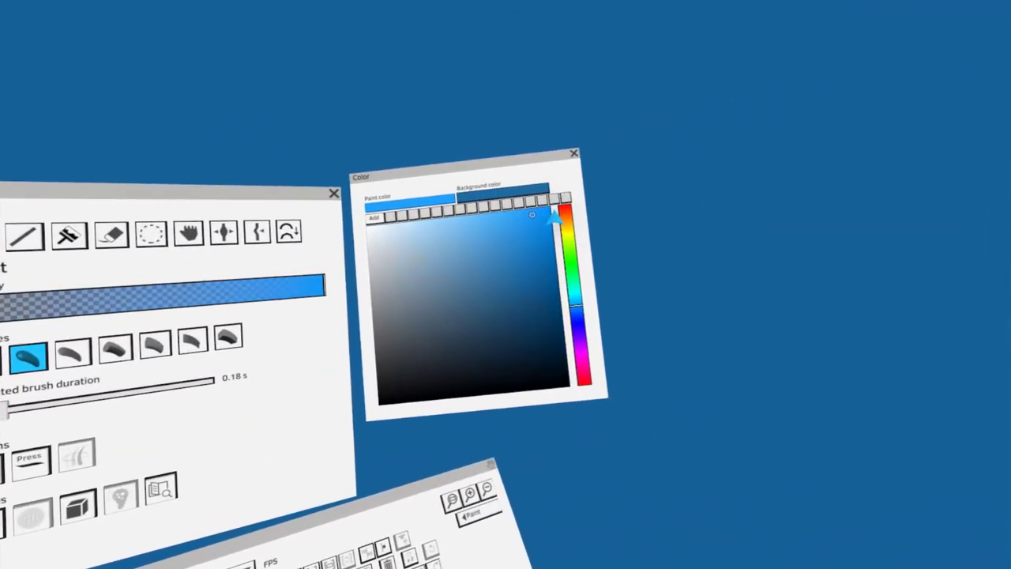
left_click(558, 215)
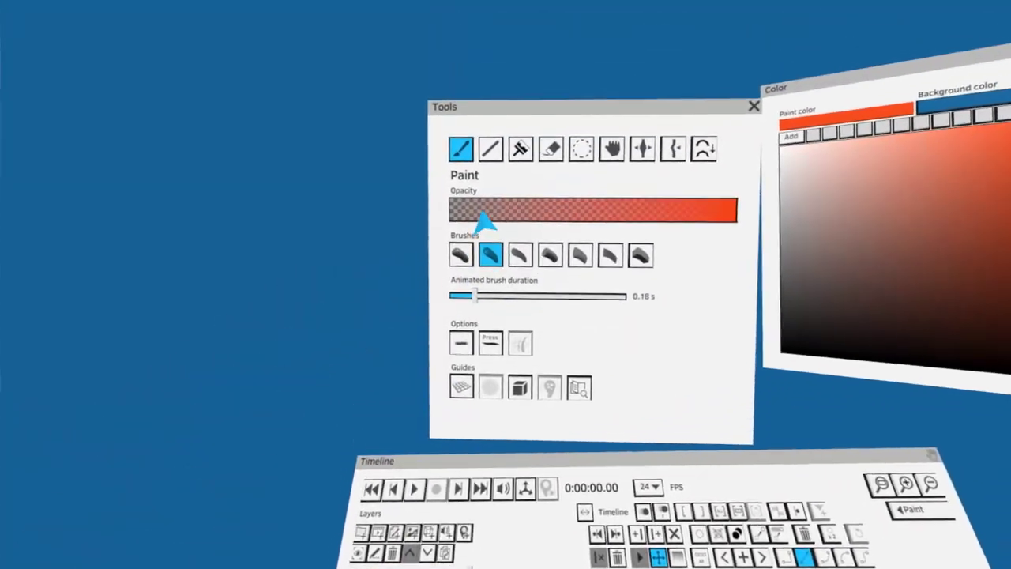
left_click(491, 148)
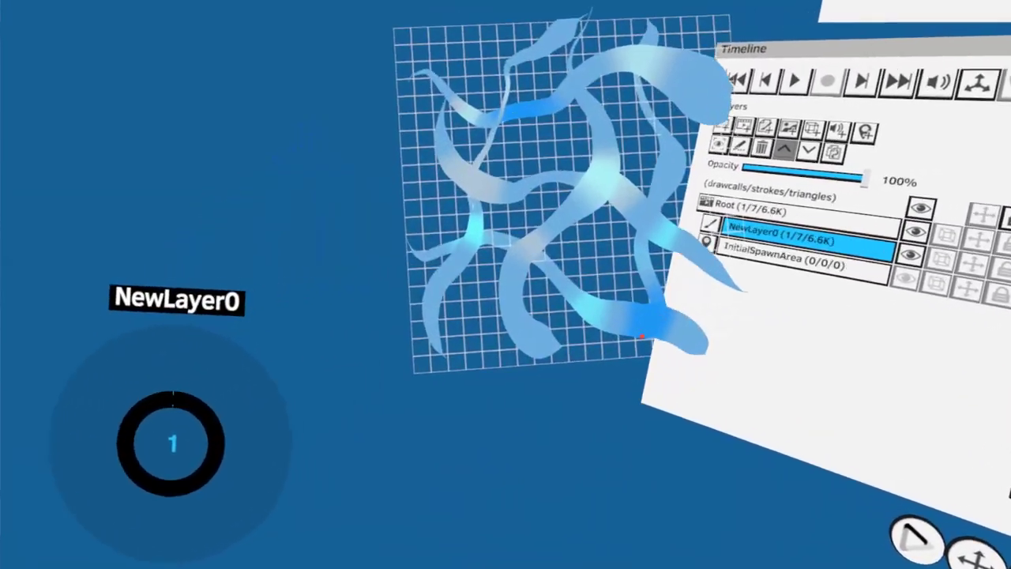
mouse_move(408, 344)
left_mouse_down()
mouse_move(408, 374)
mouse_move(390, 384)
left_mouse_up()
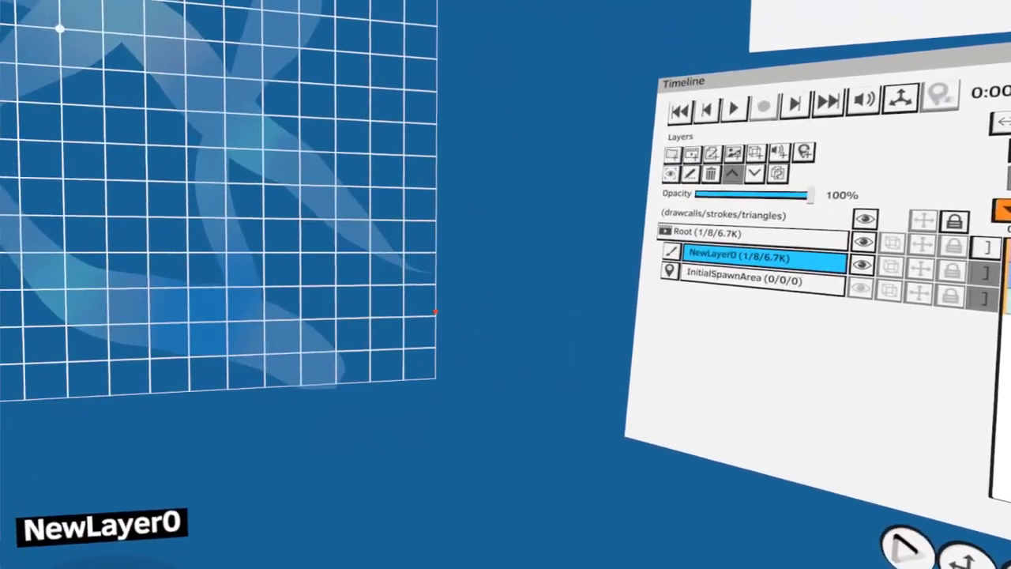
left_click_drag(451, 284, 451, 355)
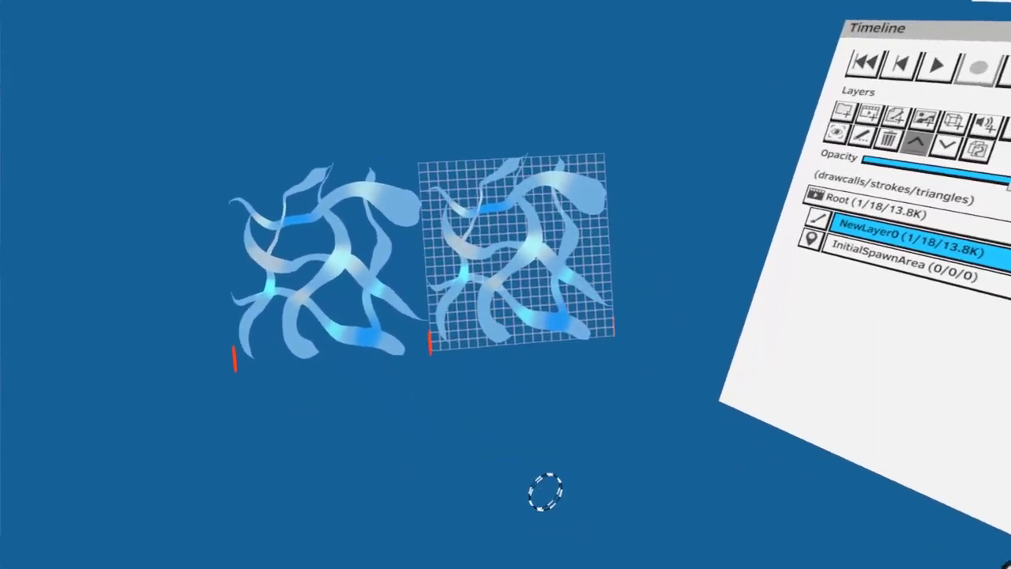
Duplicate the stroke pattern with its marker side by side into a row of five tiles aligned on the markers
left_click(632, 415)
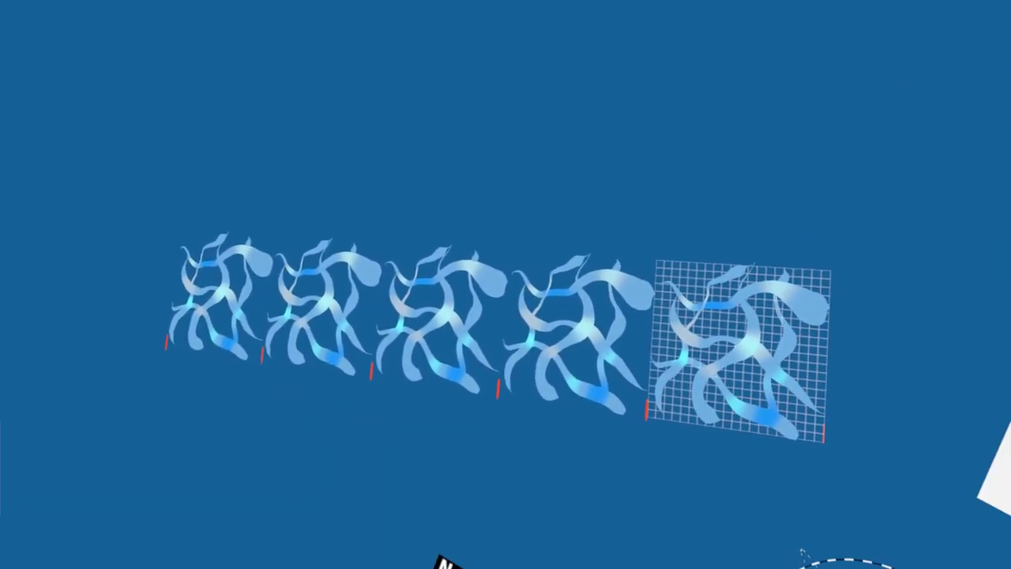
left_click_drag(621, 369, 158, 466)
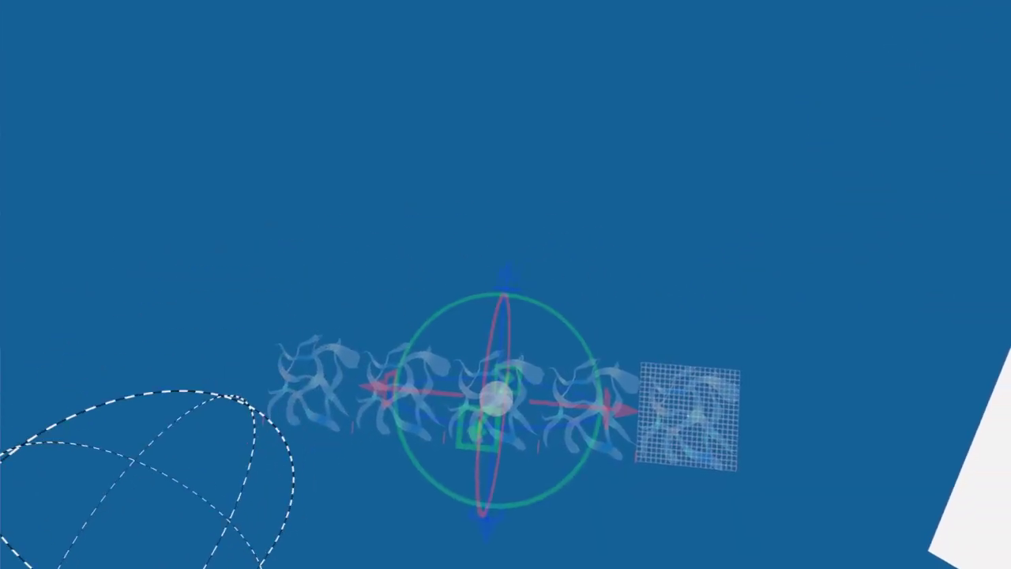
left_click_drag(481, 326, 621, 249)
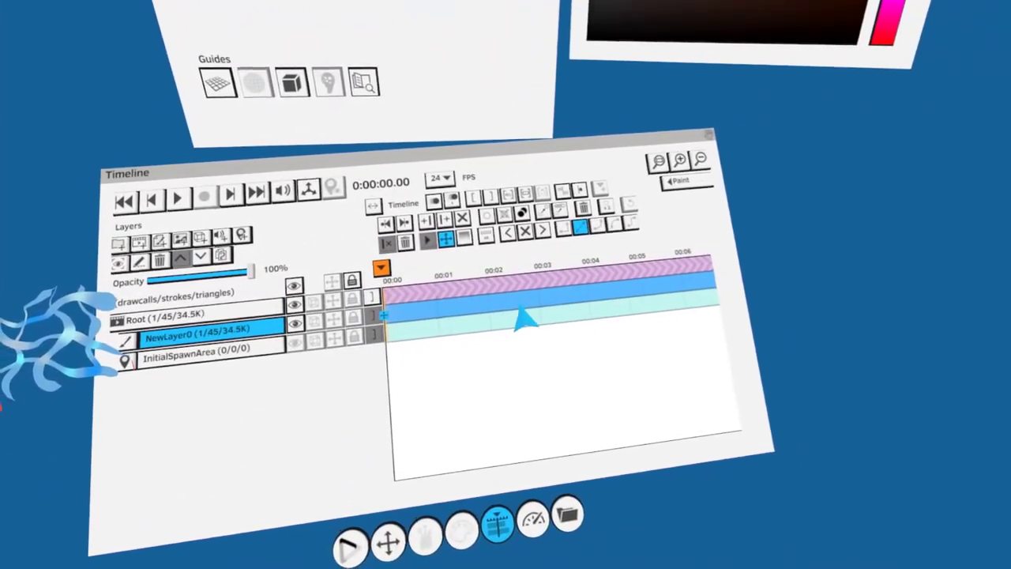
Add a transform key to NewLayer0 at 0:00:02.14 with the row of tiles shifted sideways by one tile
left_click(520, 283)
left_click(562, 242)
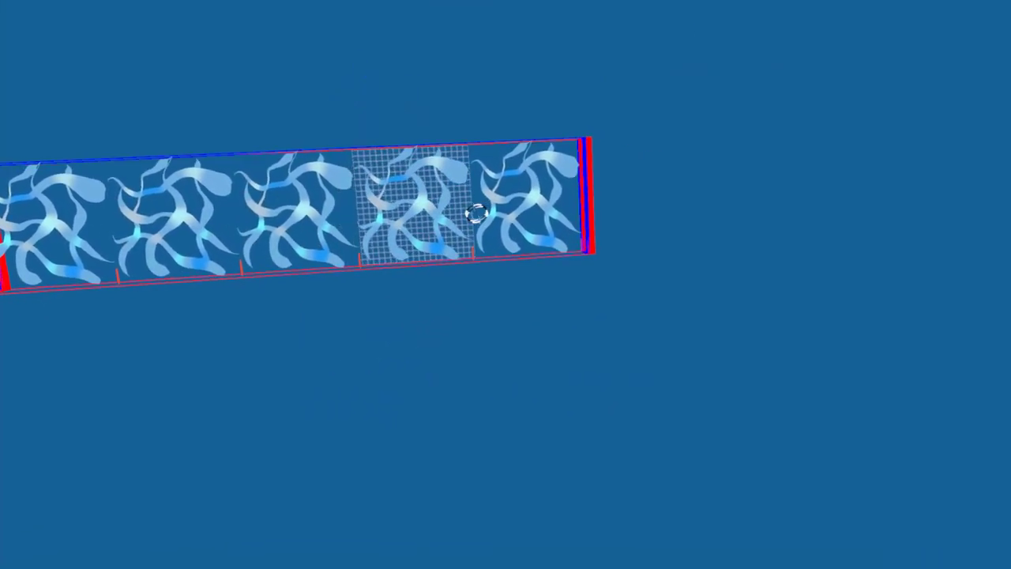
left_click_drag(493, 208, 493, 209)
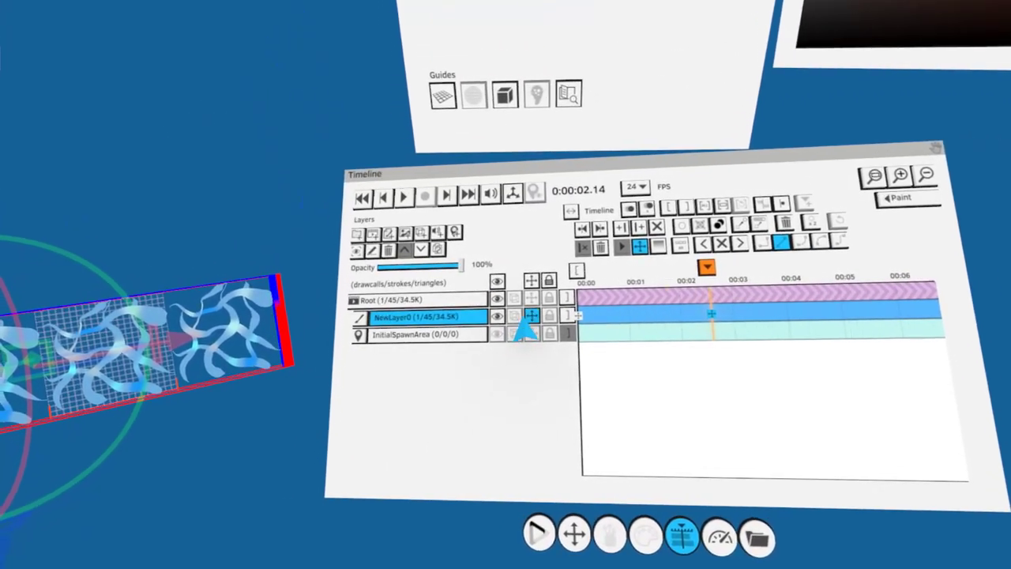
left_click(532, 319)
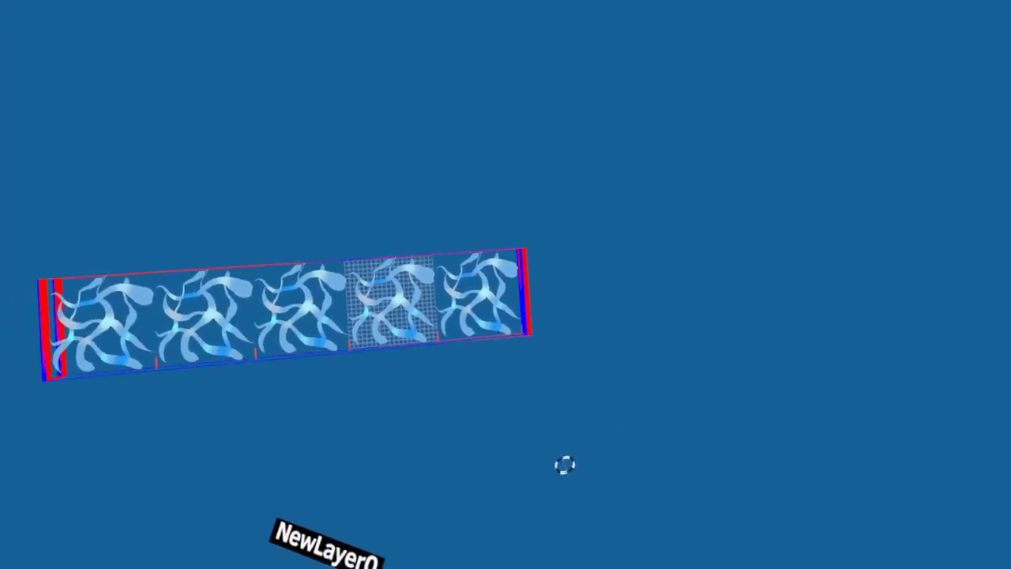
scroll(601, 489, "down", 5)
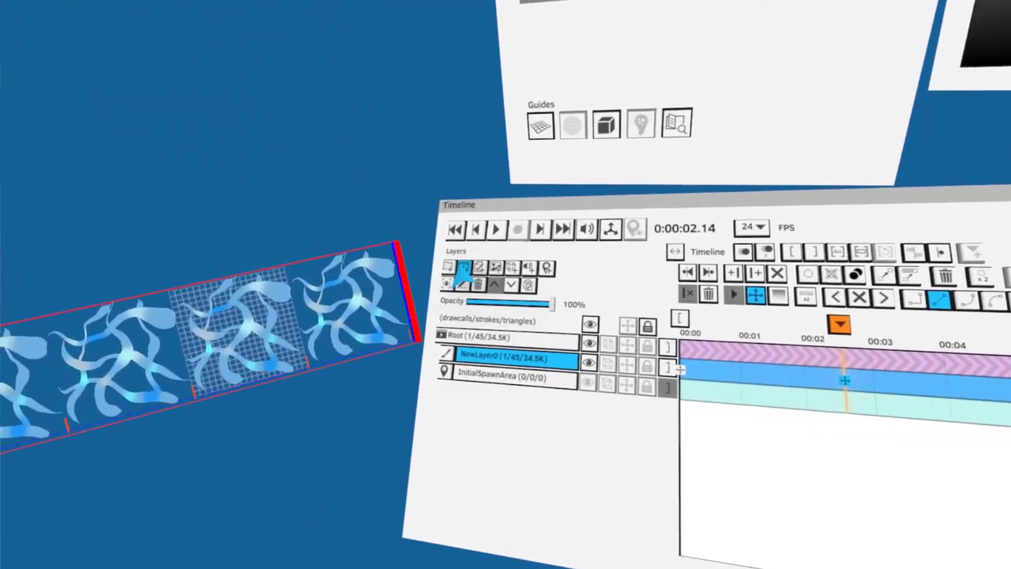
Put NewLayer0 into a new looping sequence group, play the loop, and return to the start of the timeline
left_click(464, 268)
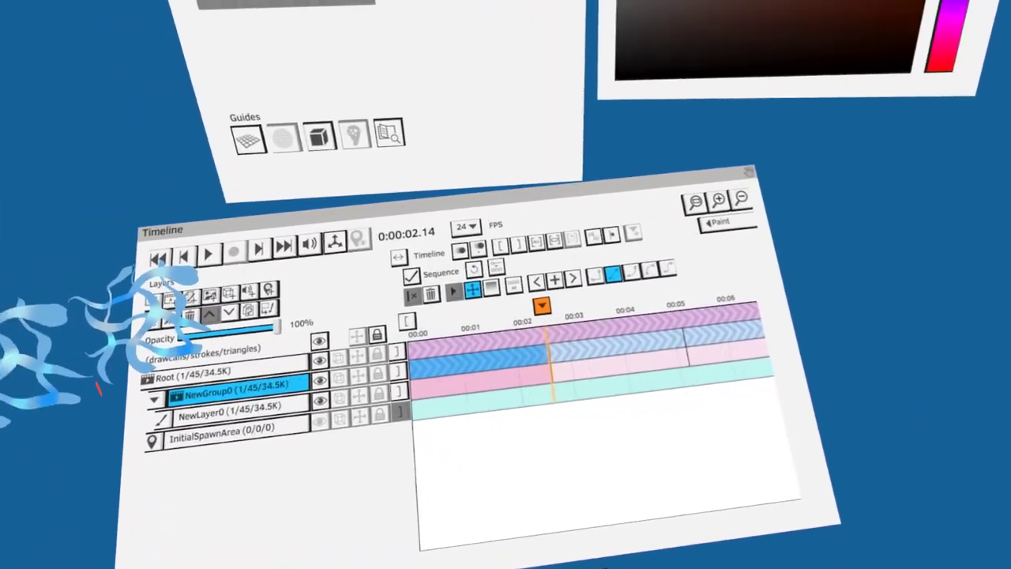
key("space")
key("Tab")
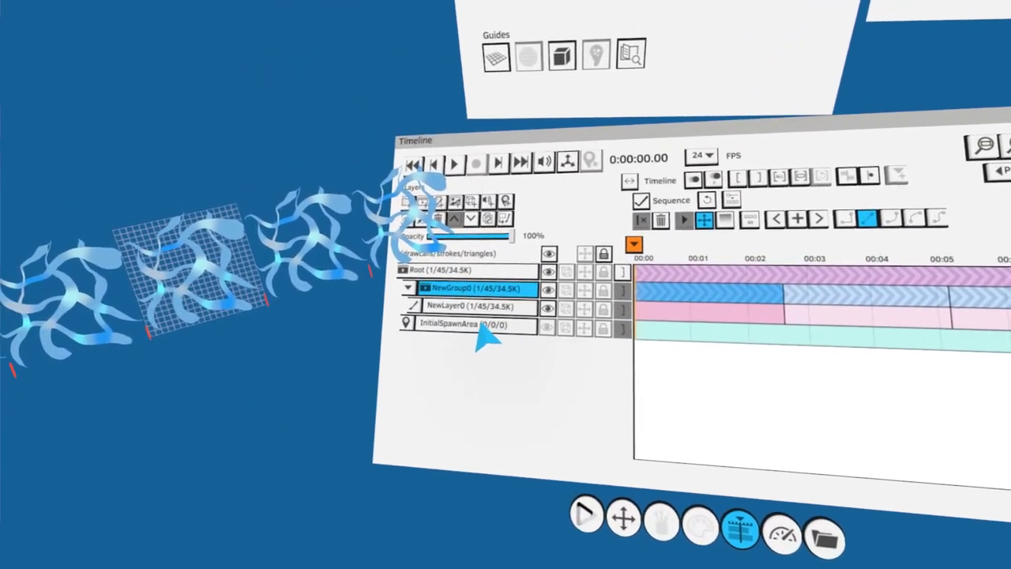
Remove the orange-red marker lines from NewLayer0 and bake the NewGroup0 sequence into a frame-by-frame layer
left_click(482, 307)
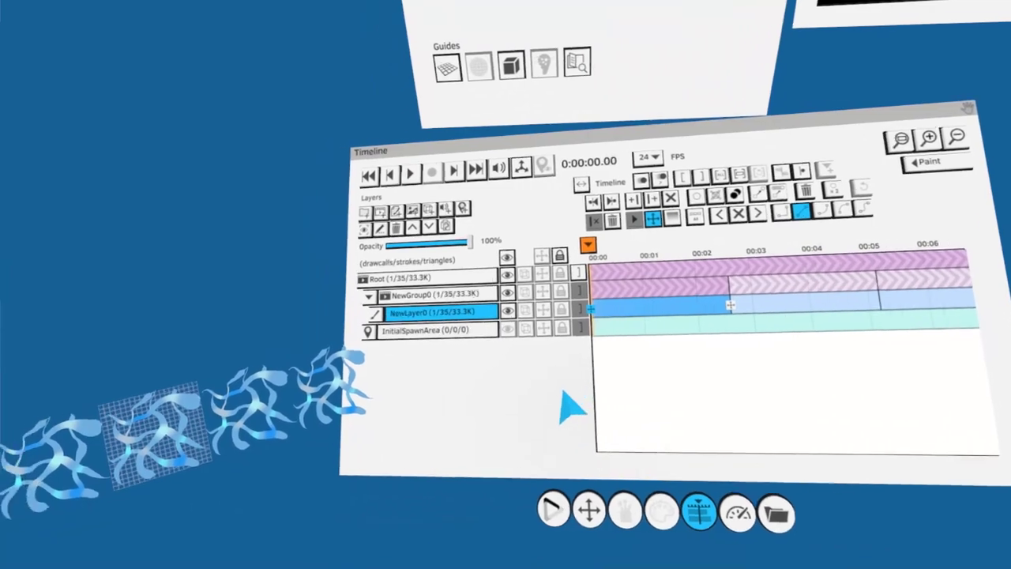
left_click(499, 300)
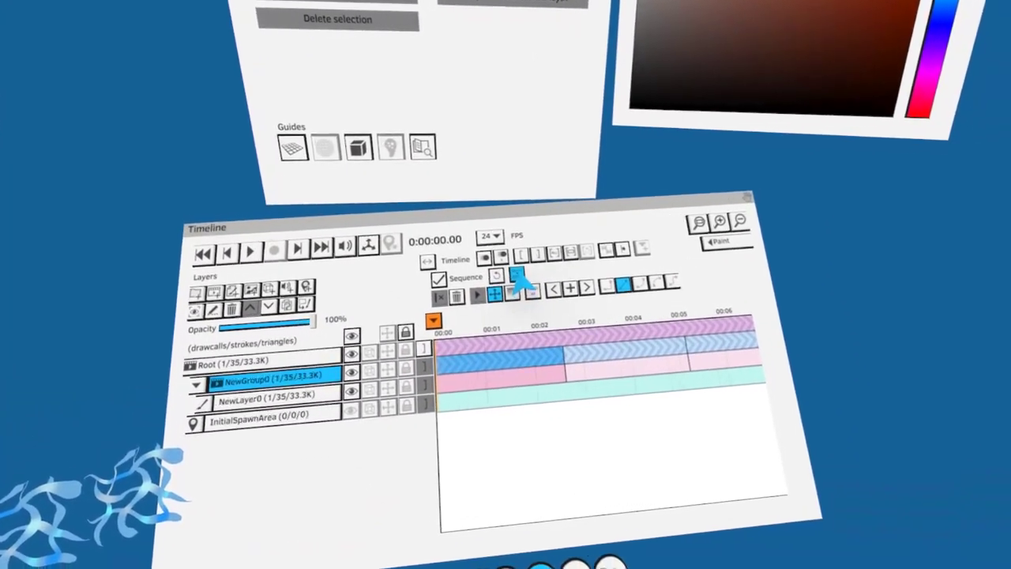
left_click(706, 162)
left_click(478, 321)
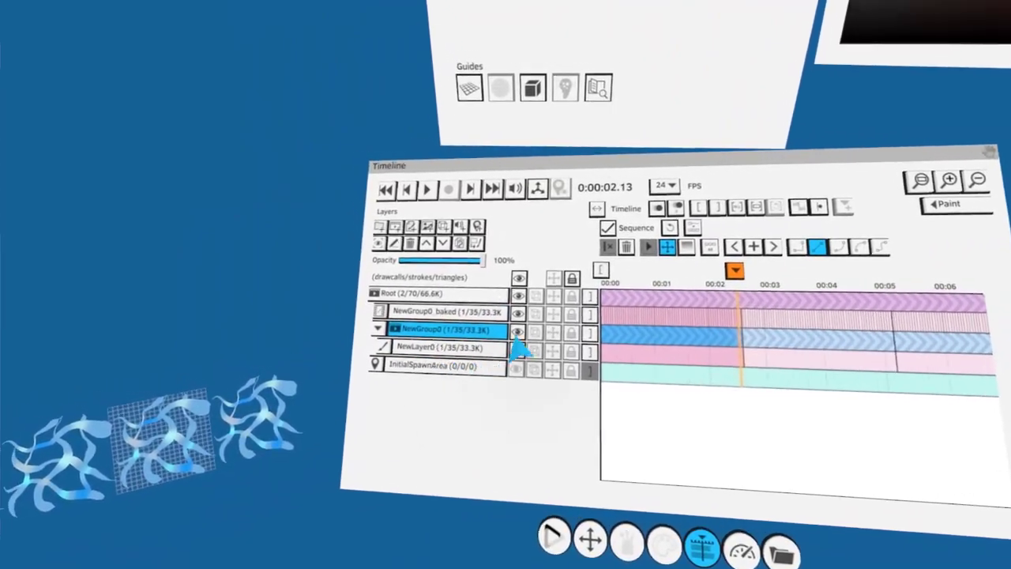
Hide the original NewGroup0 and play the NewGroup0_baked layer
left_click(539, 322)
left_click(472, 302)
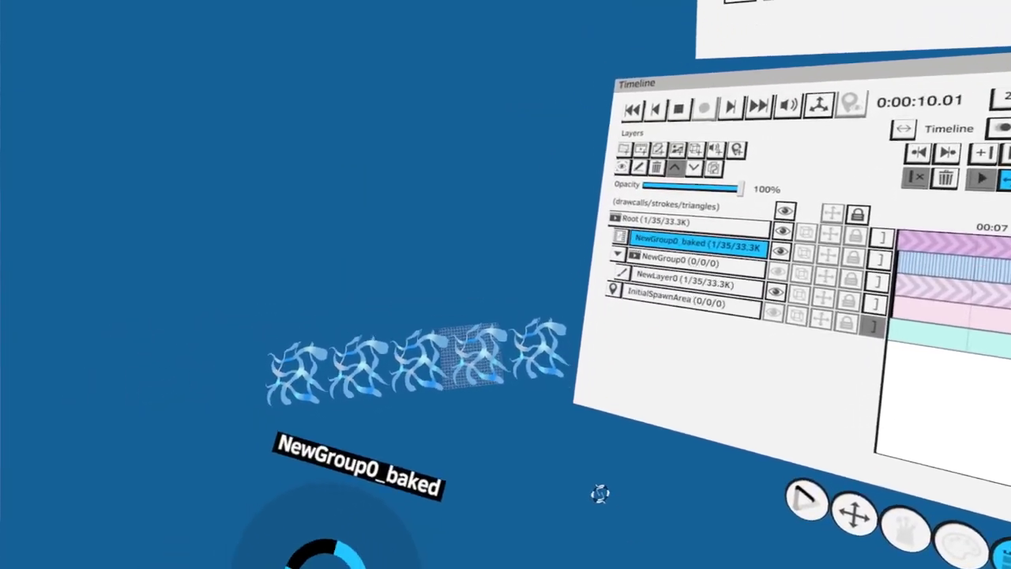
Fade out the ends of the NewGroup0_baked pattern with the Erase tool and replay the loop
key("space")
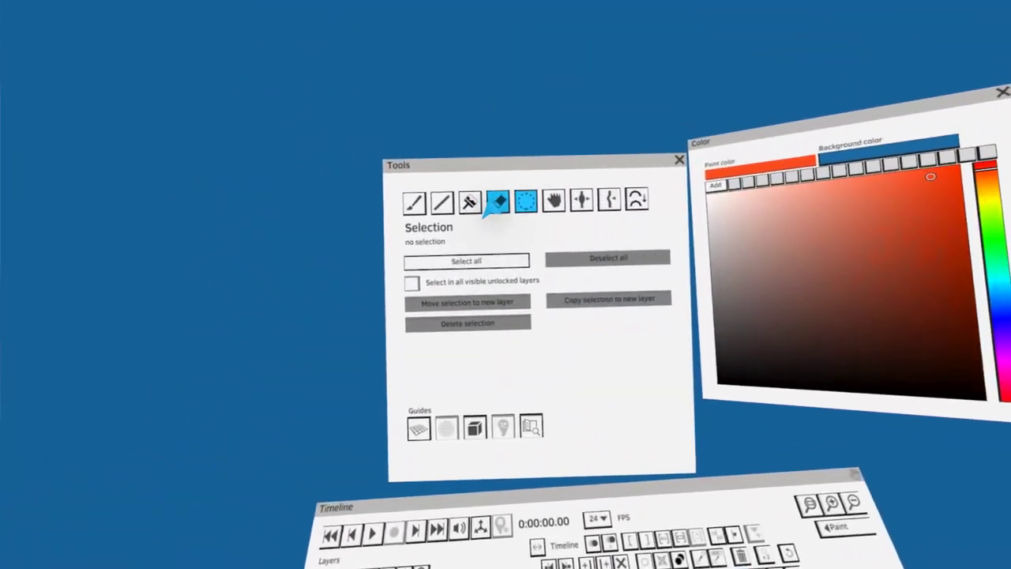
left_click(497, 205)
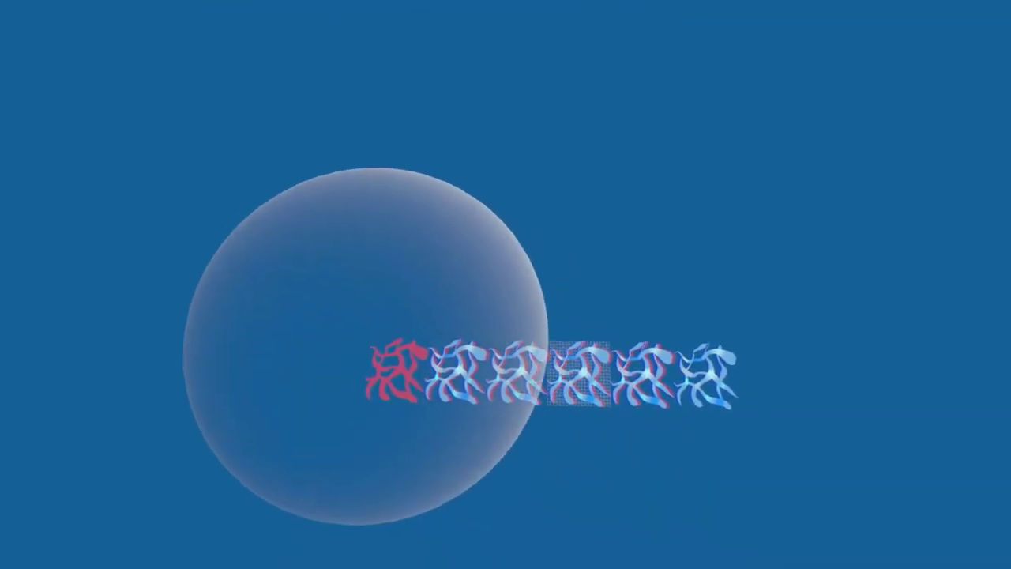
key("space")
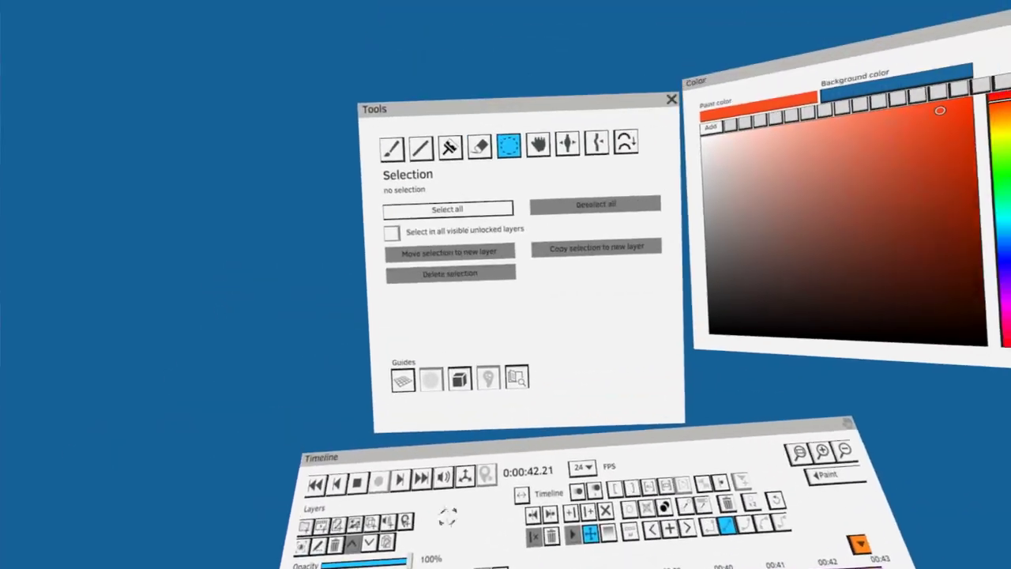
Tint the NewGroup0_baked pattern using Colorize in Dodge mode, using cyan first and a darker blue for a second pass
left_click(477, 211)
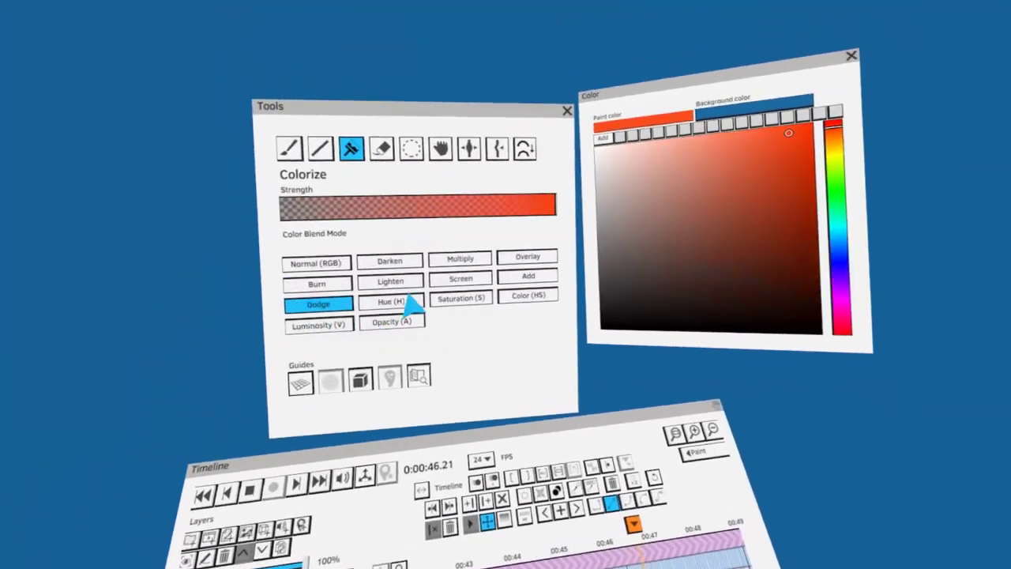
left_click(580, 261)
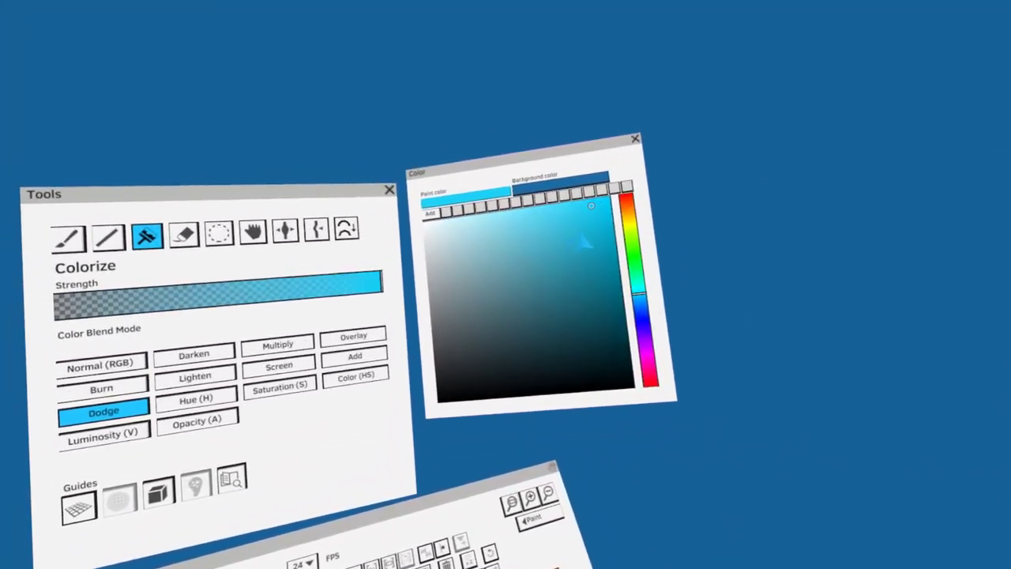
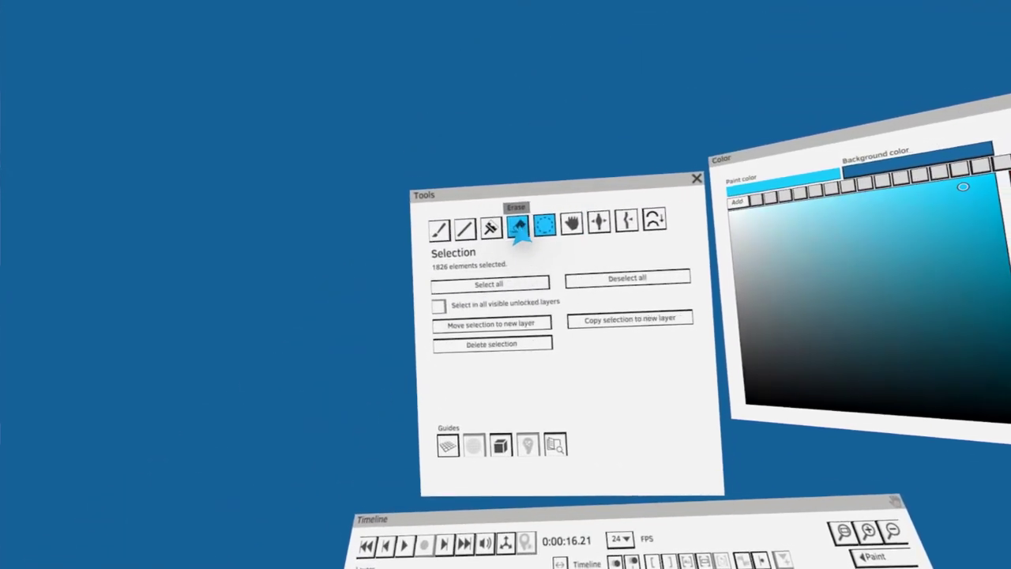
left_click(490, 227)
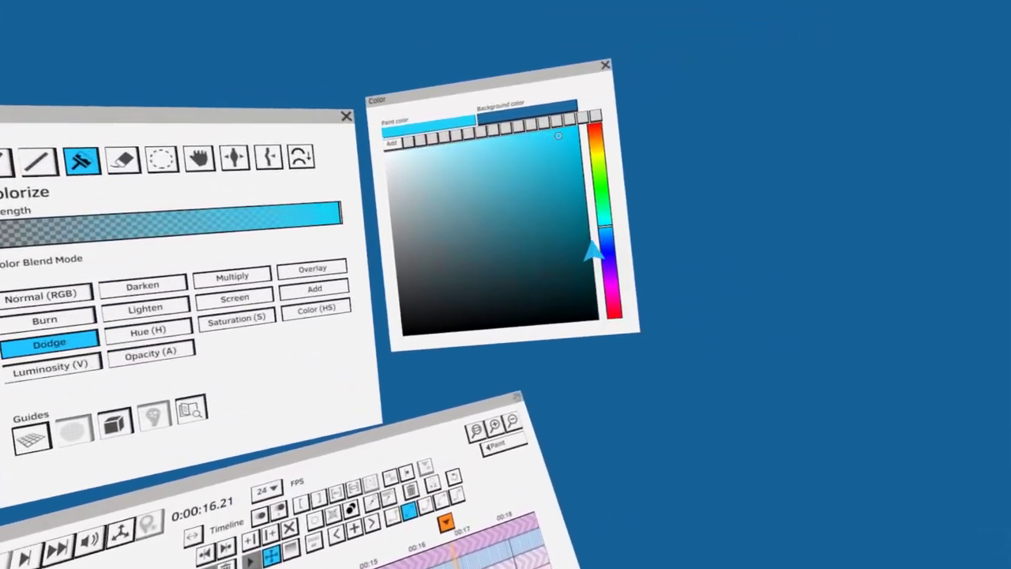
left_click(606, 243)
left_click(587, 230)
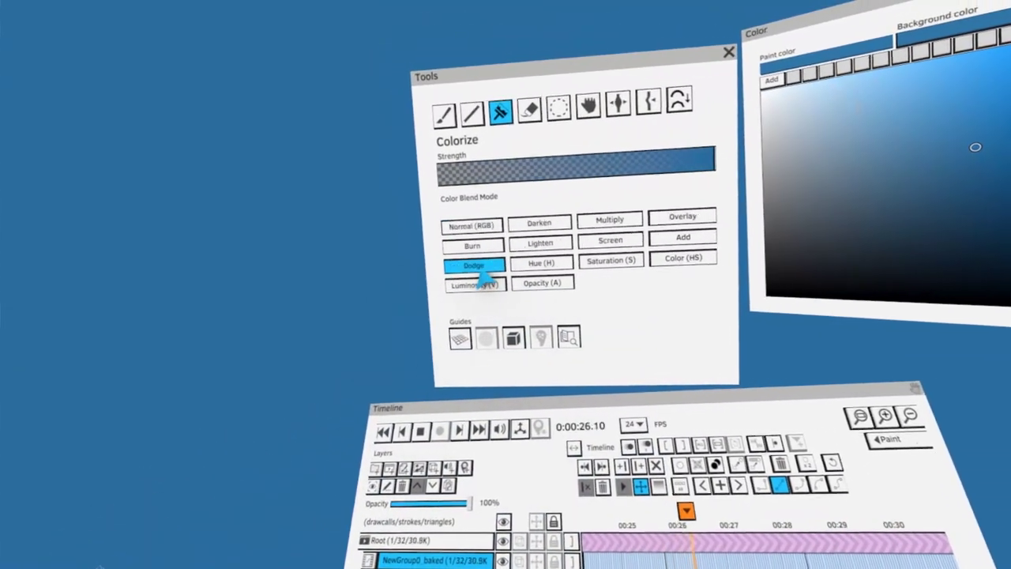
left_click(475, 266)
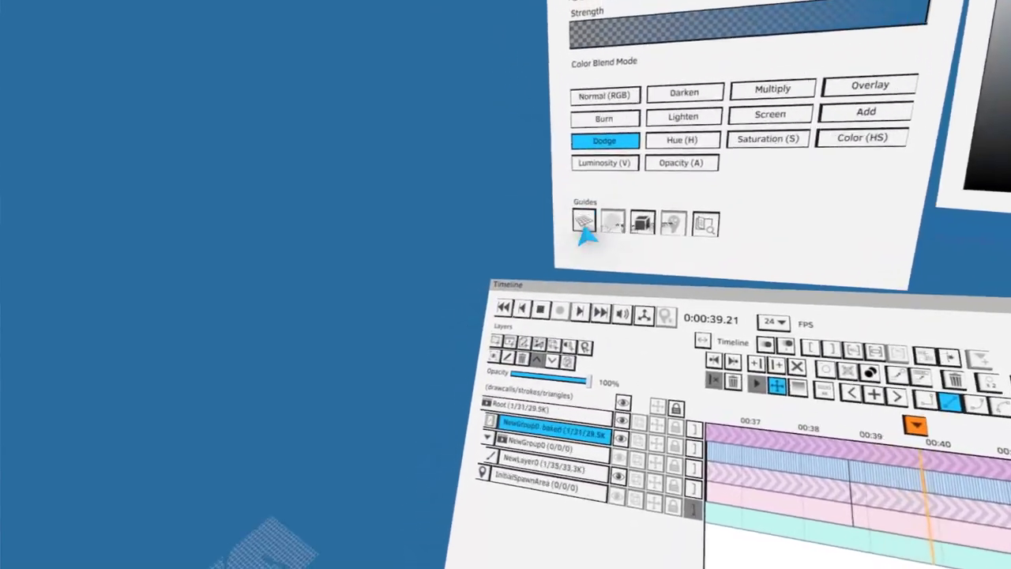
Stop playback of the baked loop and return to the start of the timeline
left_click(585, 226)
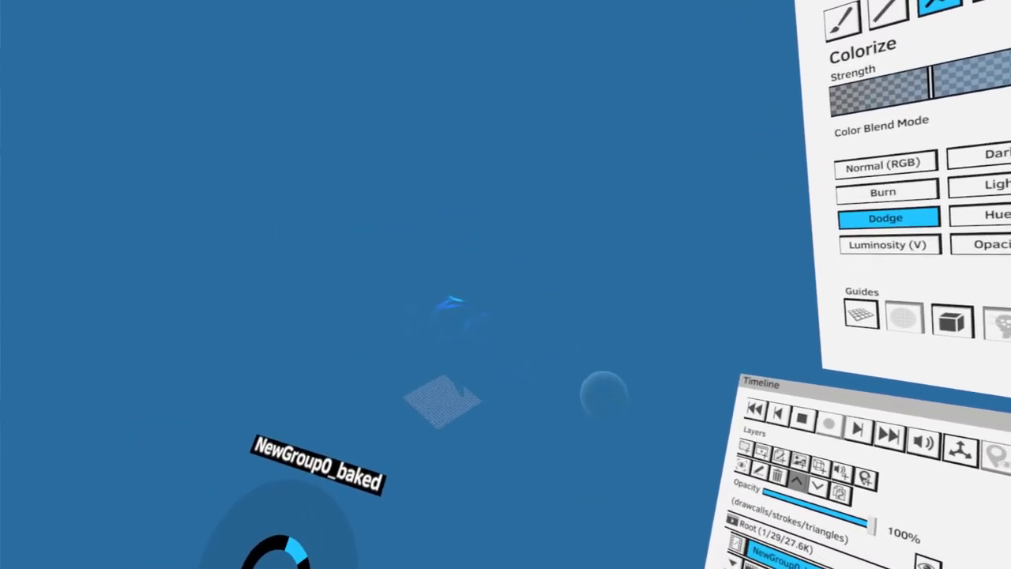
key("space")
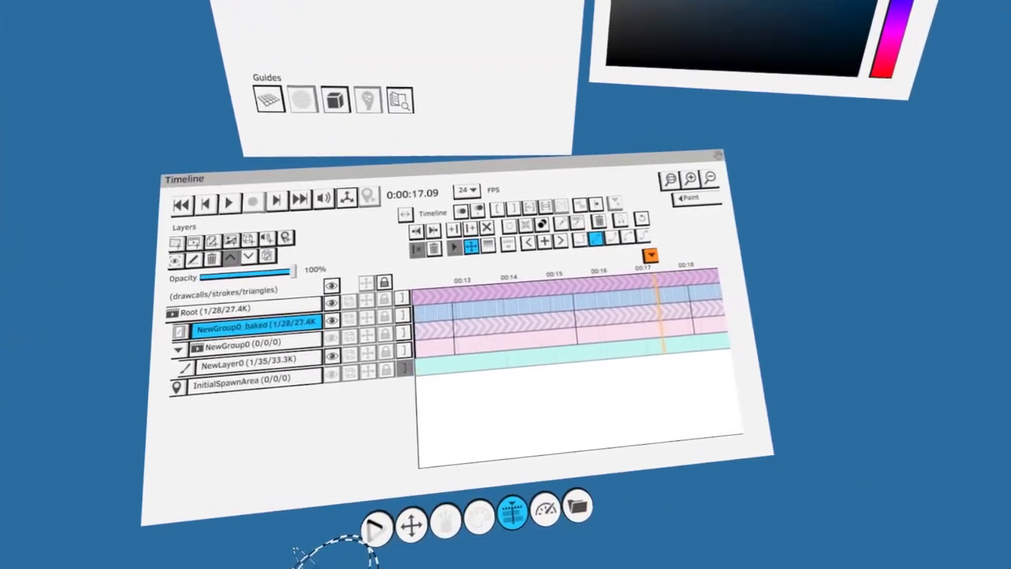
left_click(249, 192)
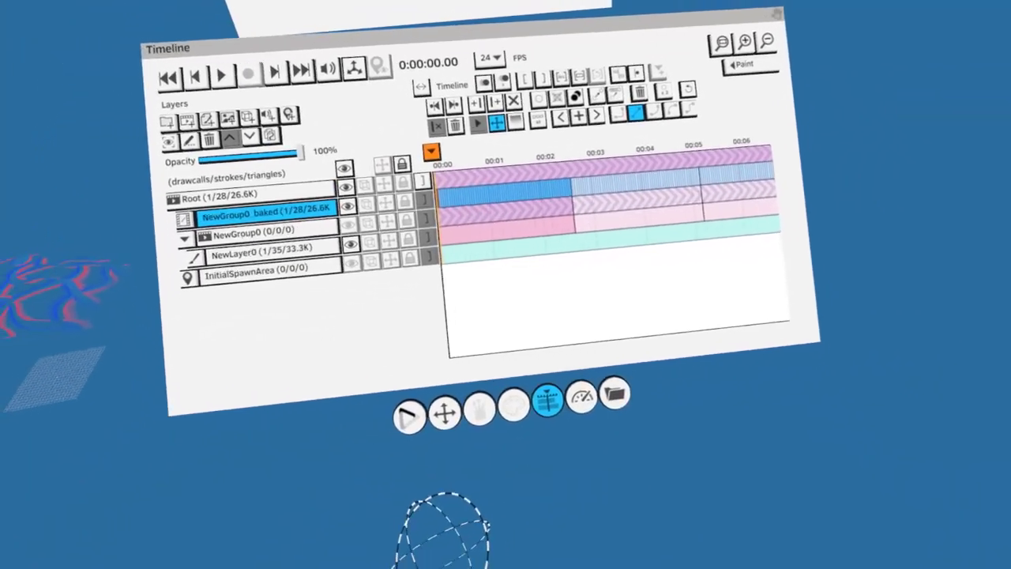
left_click(378, 427)
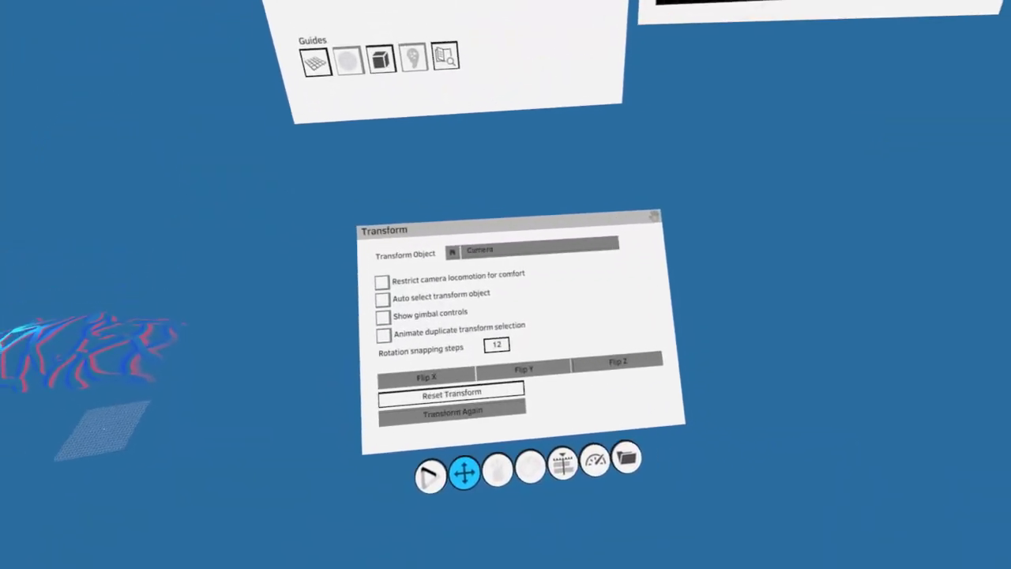
left_click(522, 408)
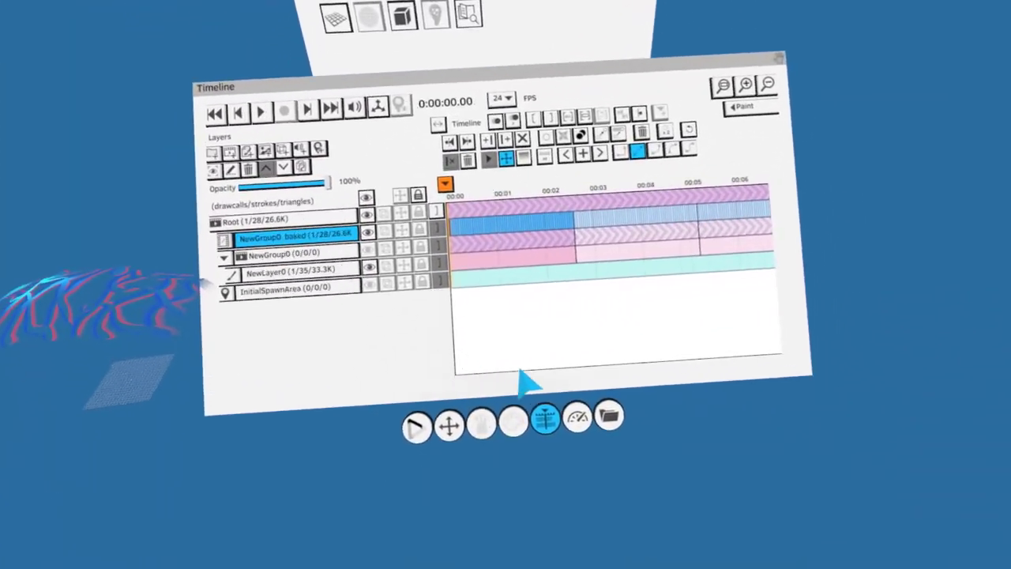
Open the FireFX project from D:\ONEDRIVE\TRABAJO\QUILL_FILES, discarding the unsaved changes in the current document
left_click(611, 452)
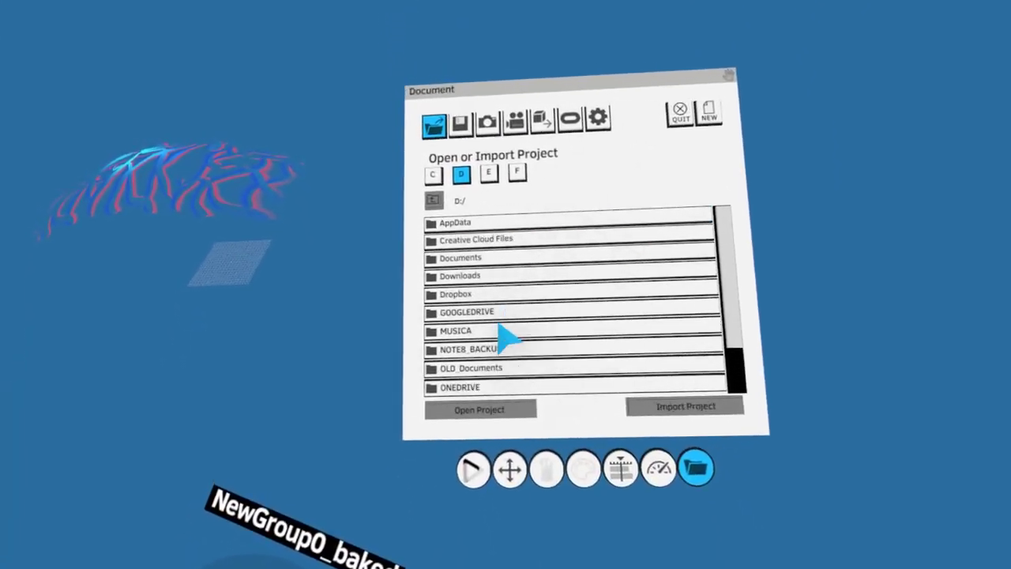
left_click(483, 429)
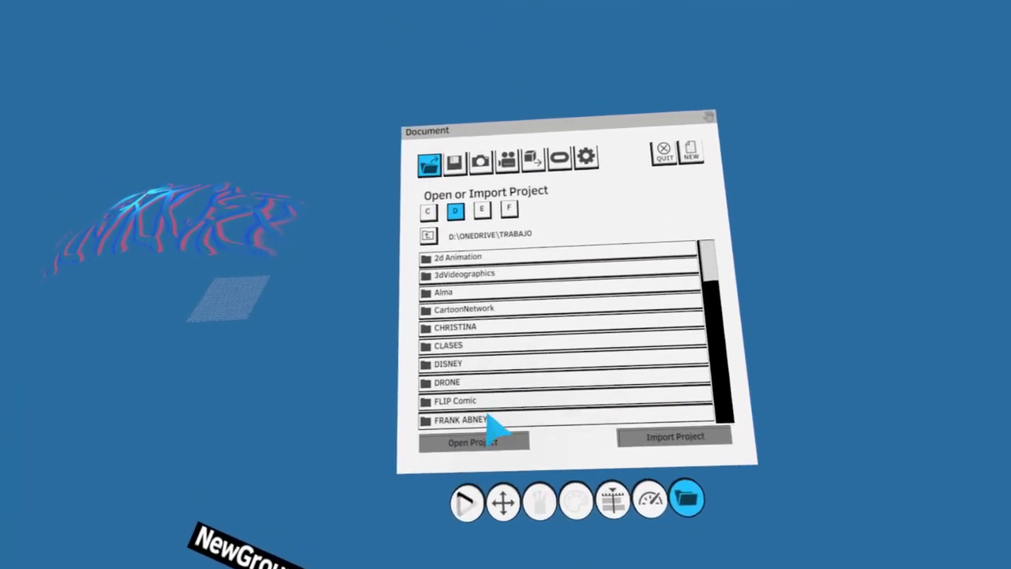
scroll(484, 425, "down", 10)
scroll(496, 419, "down", 5)
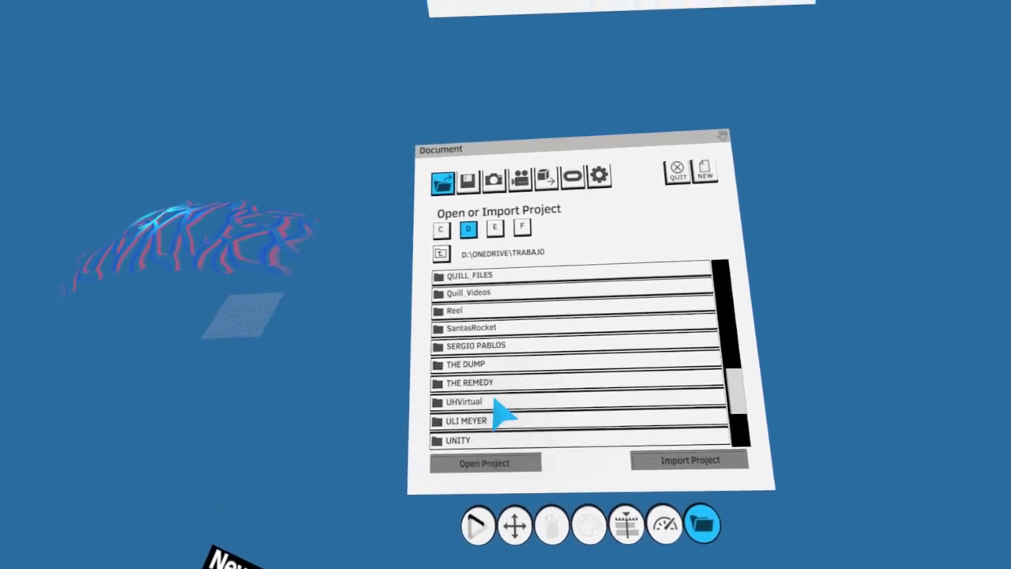
left_click(482, 291)
scroll(486, 391, "down", 3)
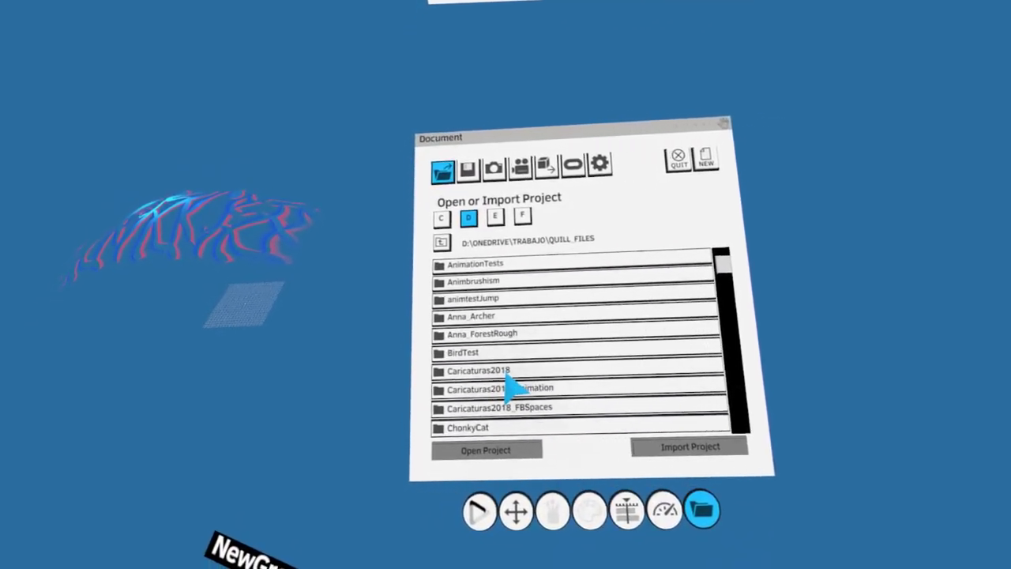
scroll(515, 406, "up", 4)
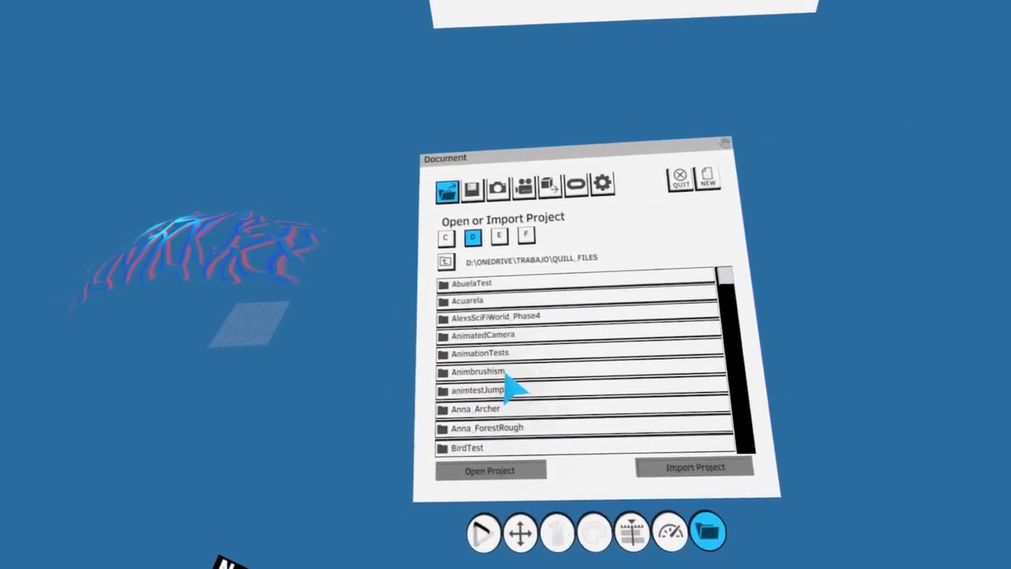
scroll(514, 384, "down", 5)
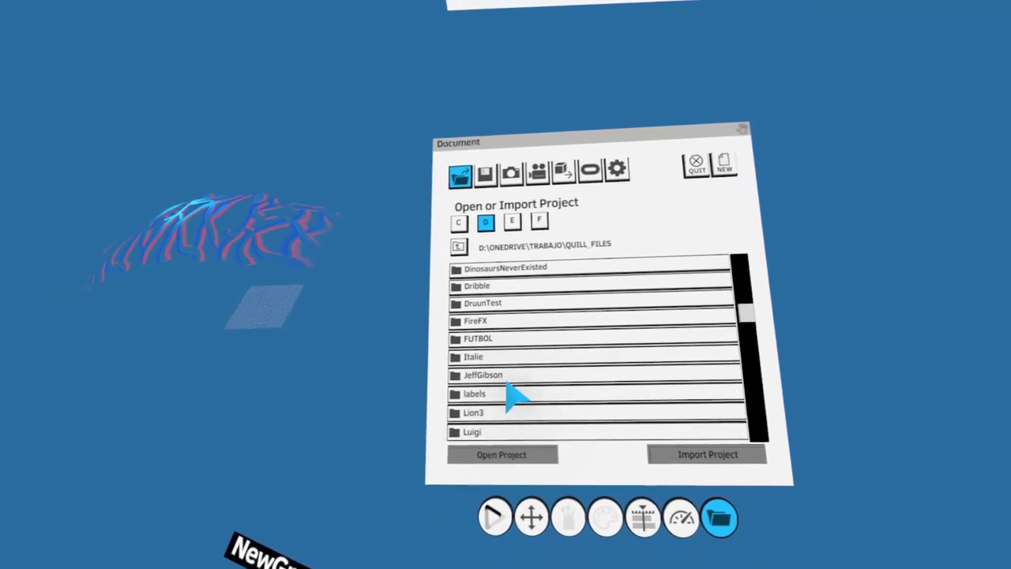
left_click(484, 331)
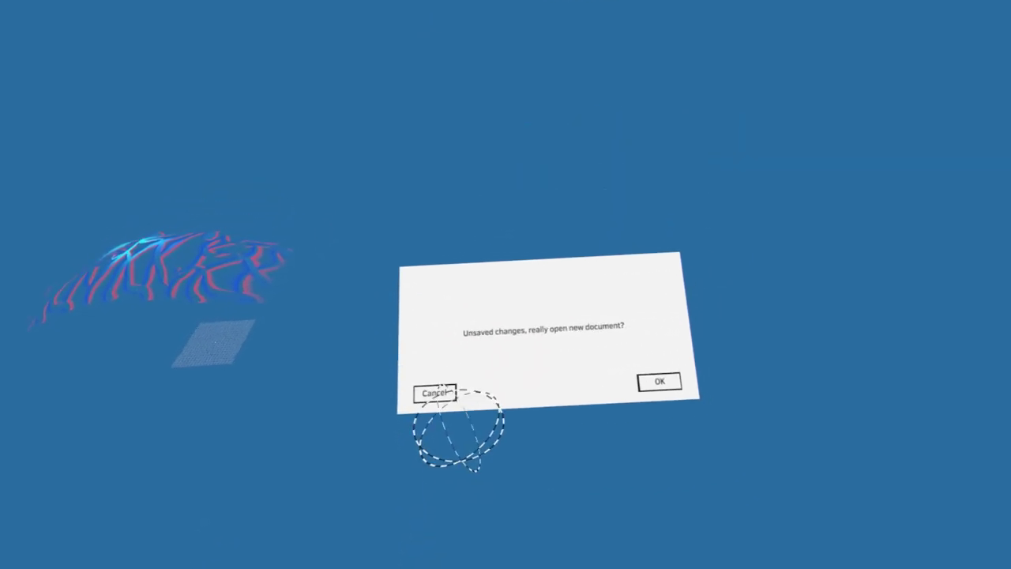
left_click(599, 382)
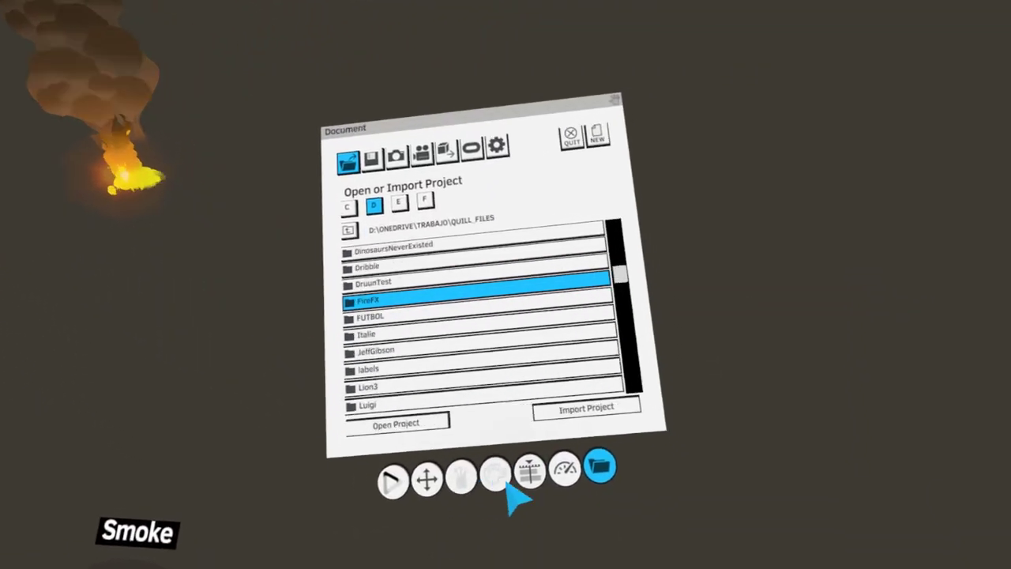
Paint a very thick light-blue stroke on NewLayer1 near the grid beside the fire
left_click(530, 474)
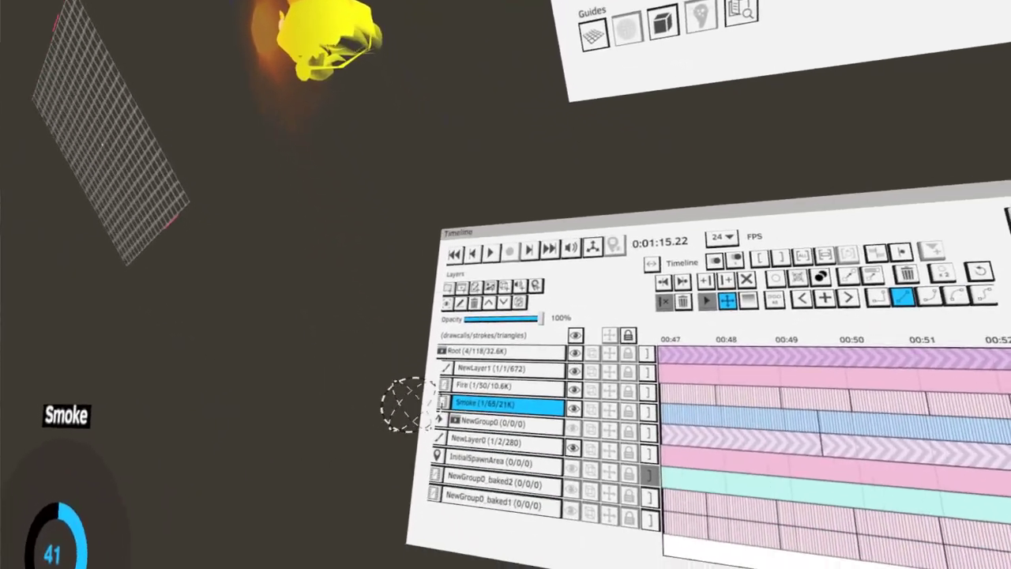
left_click(498, 392)
left_click(494, 395)
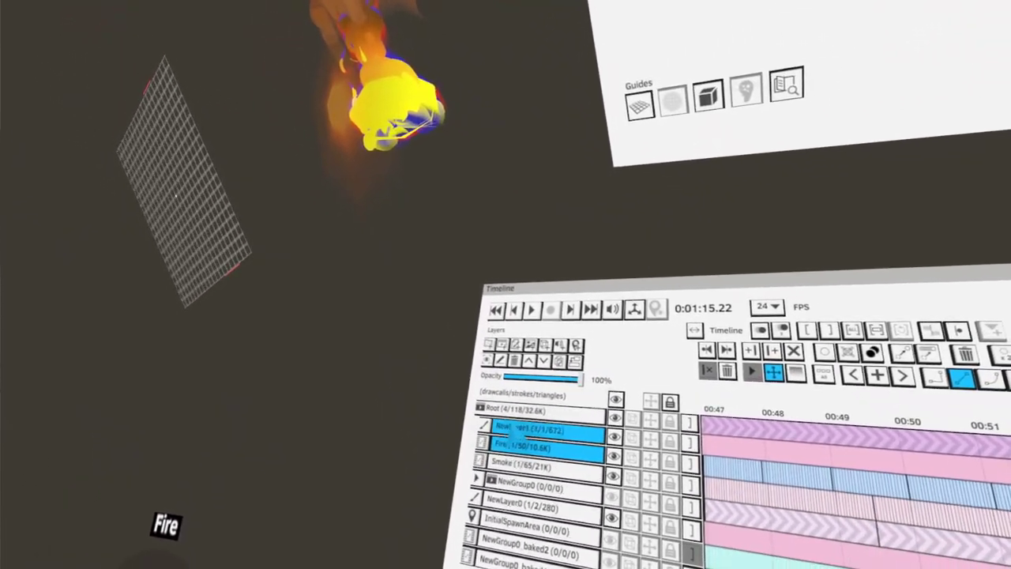
left_click(539, 430)
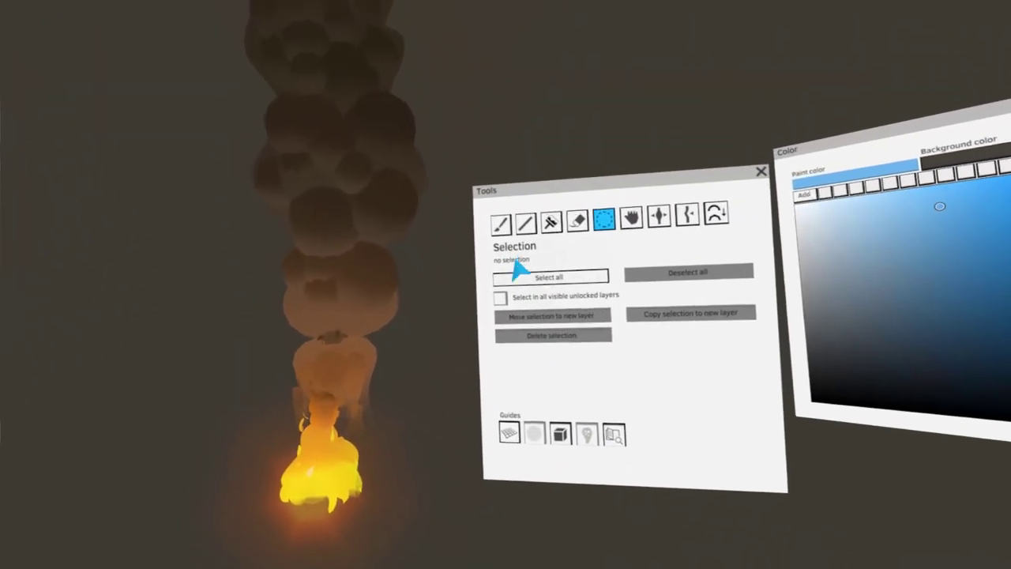
left_click(511, 231)
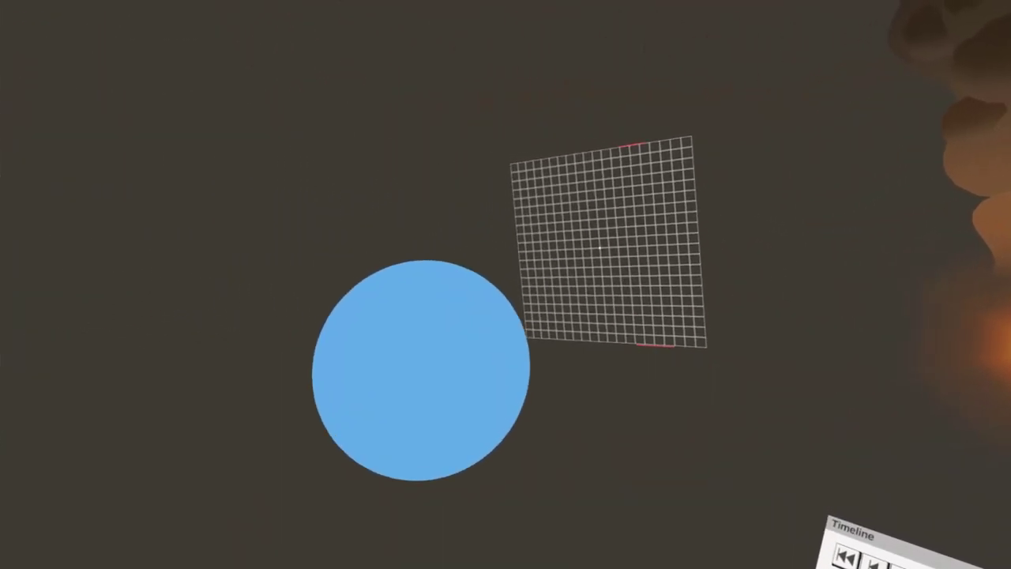
mouse_move(421, 370)
left_mouse_down()
mouse_move(530, 314)
mouse_move(429, 452)
left_mouse_up()
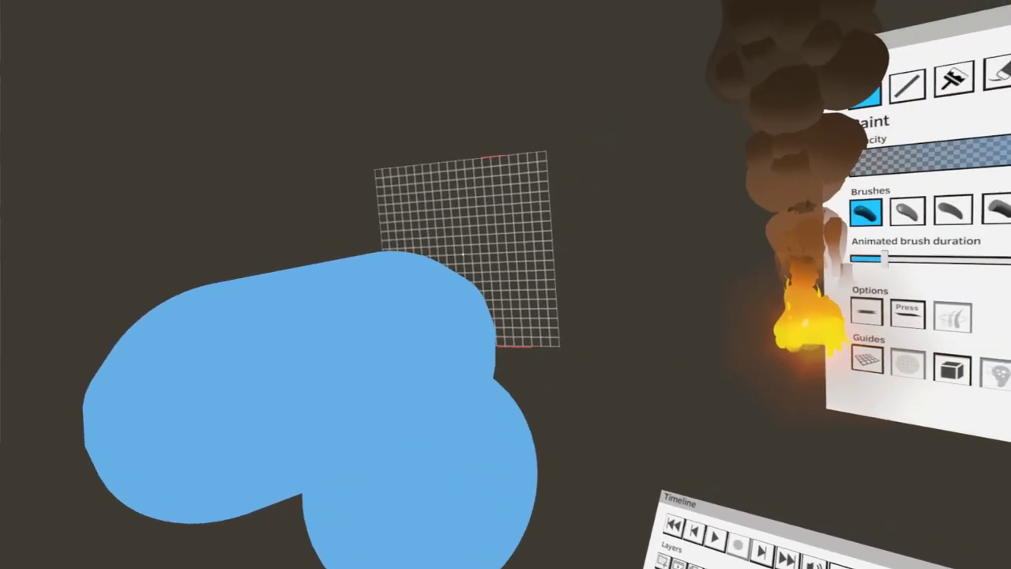
Soften the light-blue stroke with the Erase tool and reshape it with Thicken & thin
left_click(549, 265)
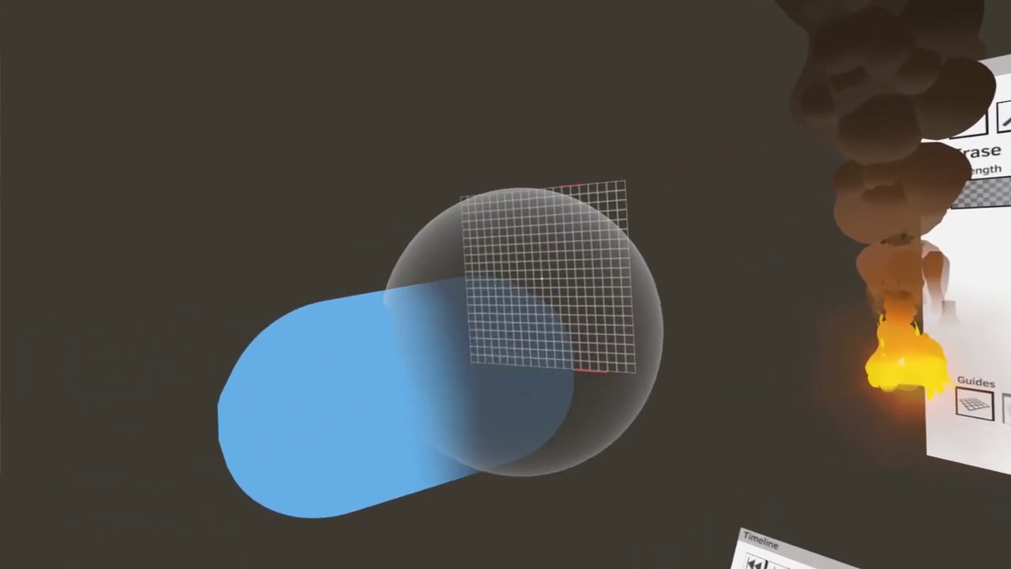
mouse_move(578, 266)
left_mouse_down()
mouse_move(608, 277)
mouse_move(577, 263)
left_mouse_up()
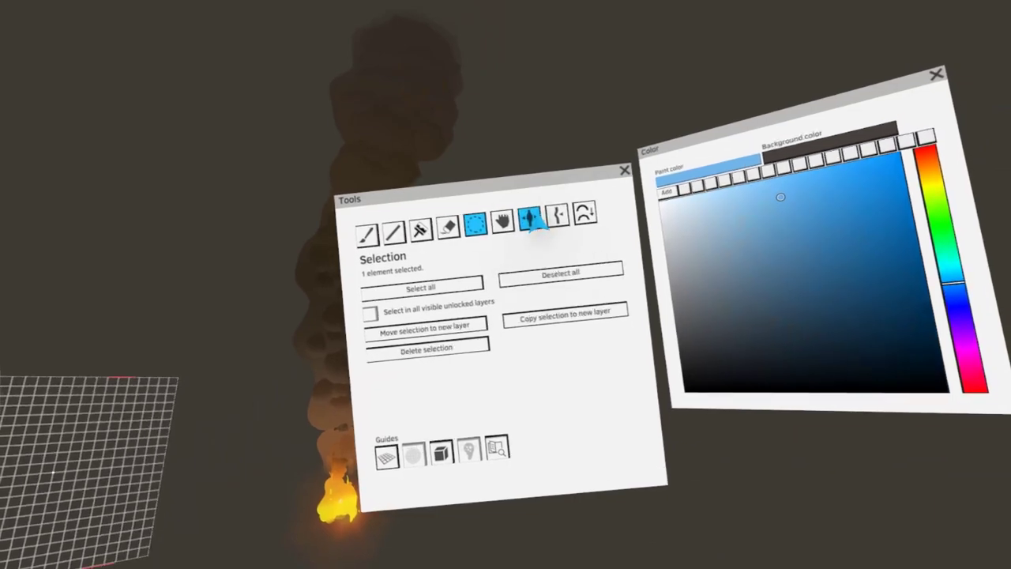
left_click(530, 222)
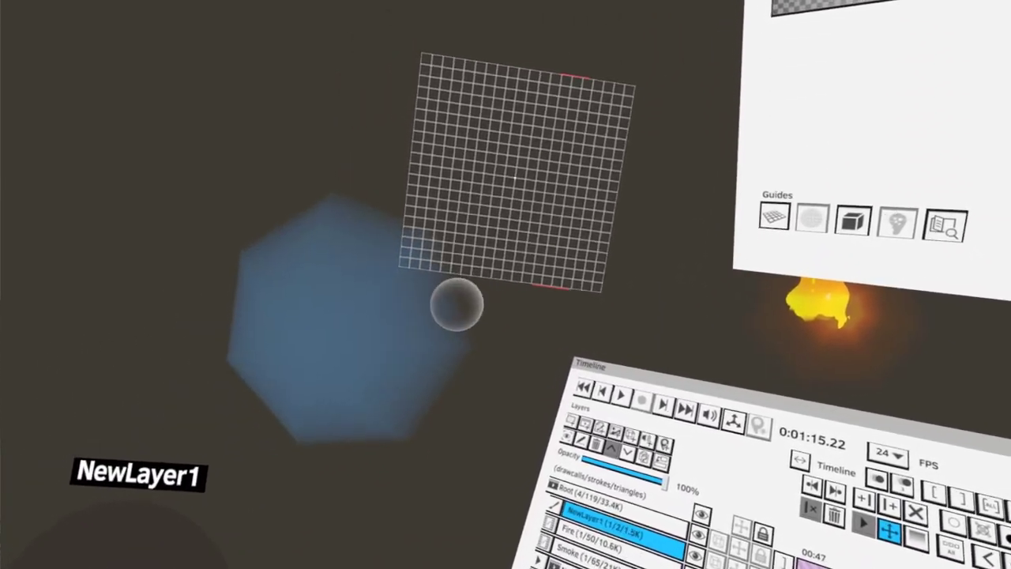
left_click_drag(529, 295, 562, 291)
scroll(542, 293, "up", 5)
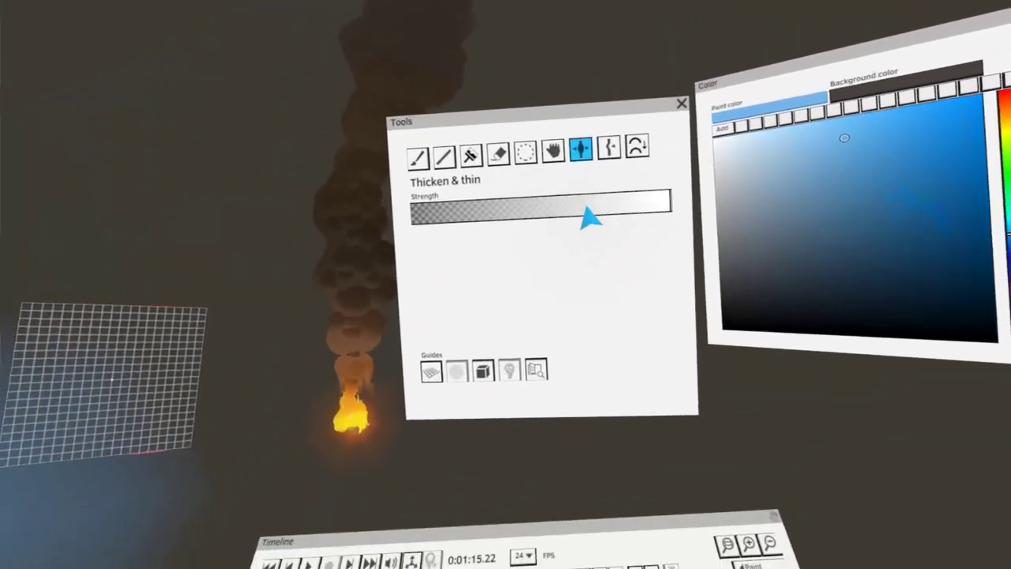
Tint the blurred stroke on NewLayer1 with a dark yellow paint color using Colorize in Dodge mode
left_click(639, 204)
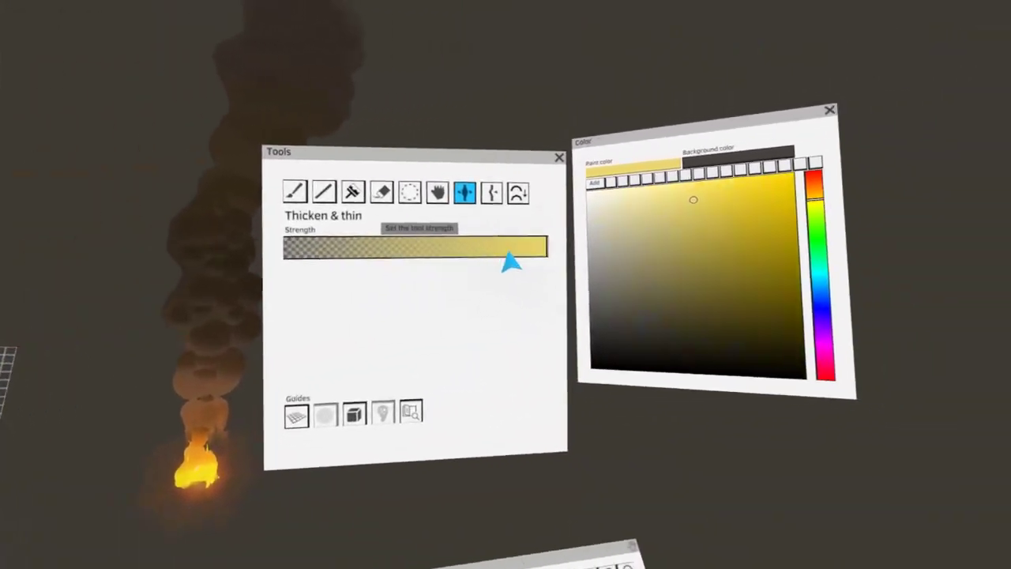
left_click(631, 250)
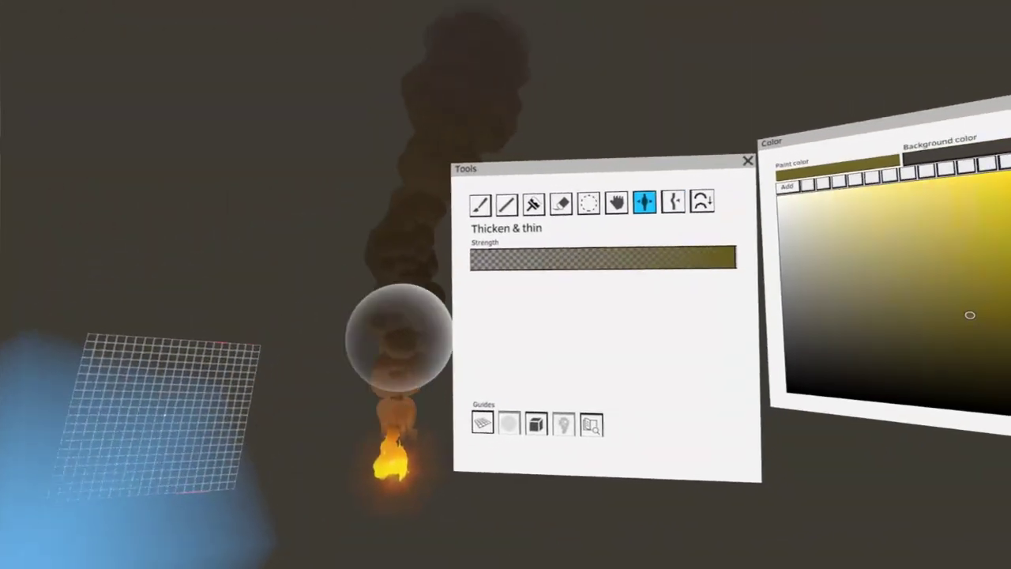
left_click(694, 76)
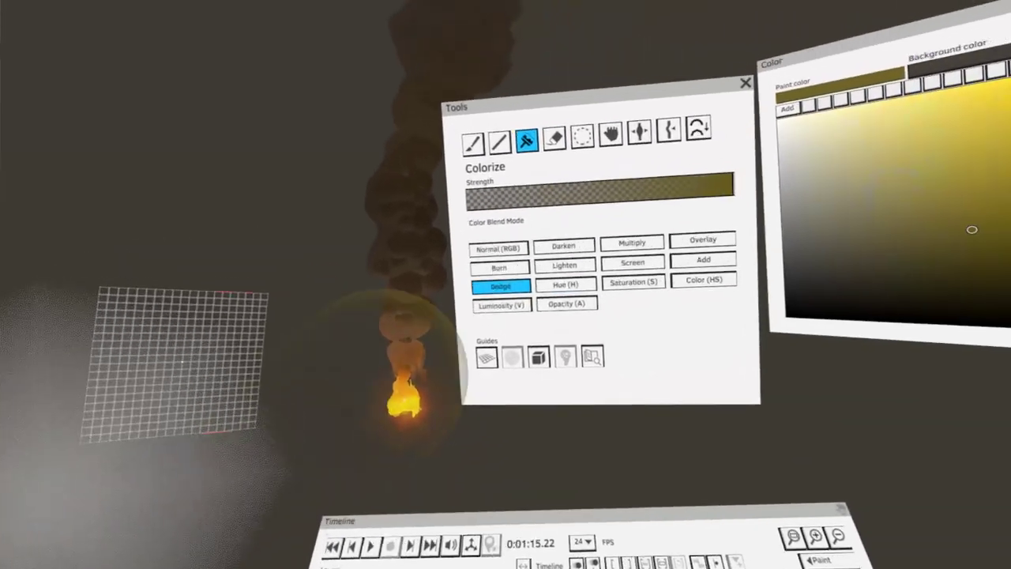
left_click(804, 172)
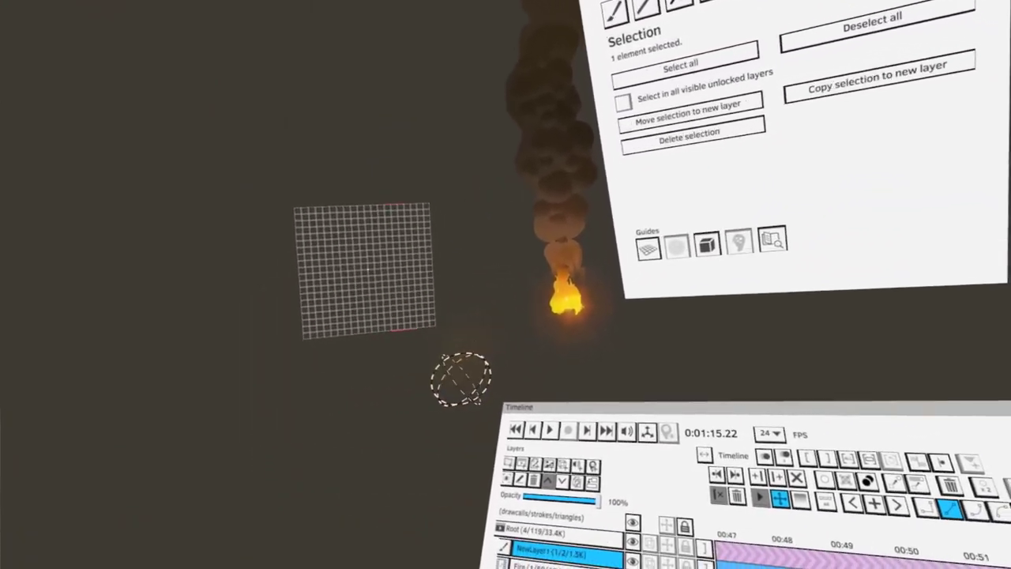
Select the blurred yellow stroke on NewLayer1, enlarge it into a wide glow around the grid, and clear the selection
left_click(466, 373)
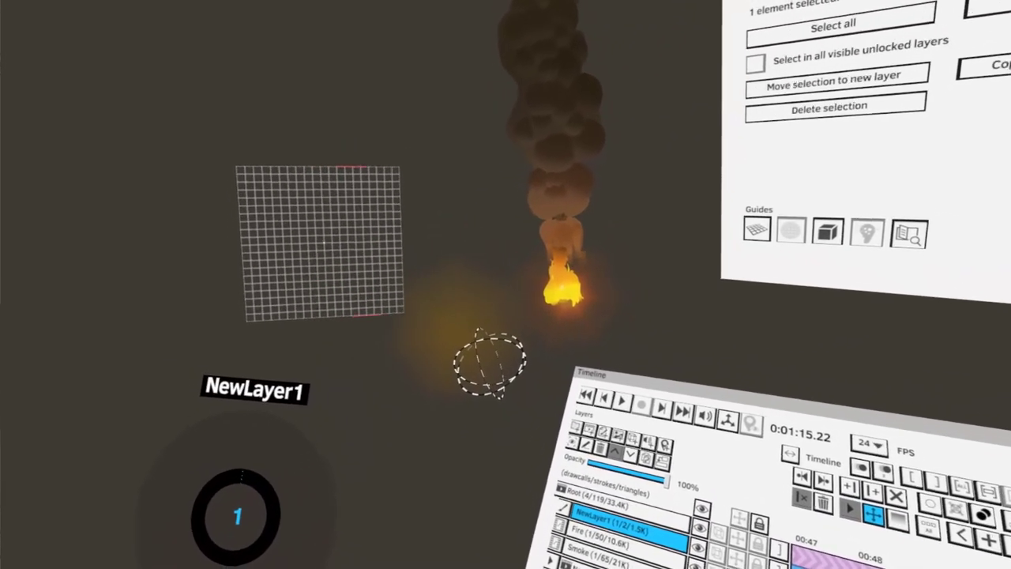
key("Escape")
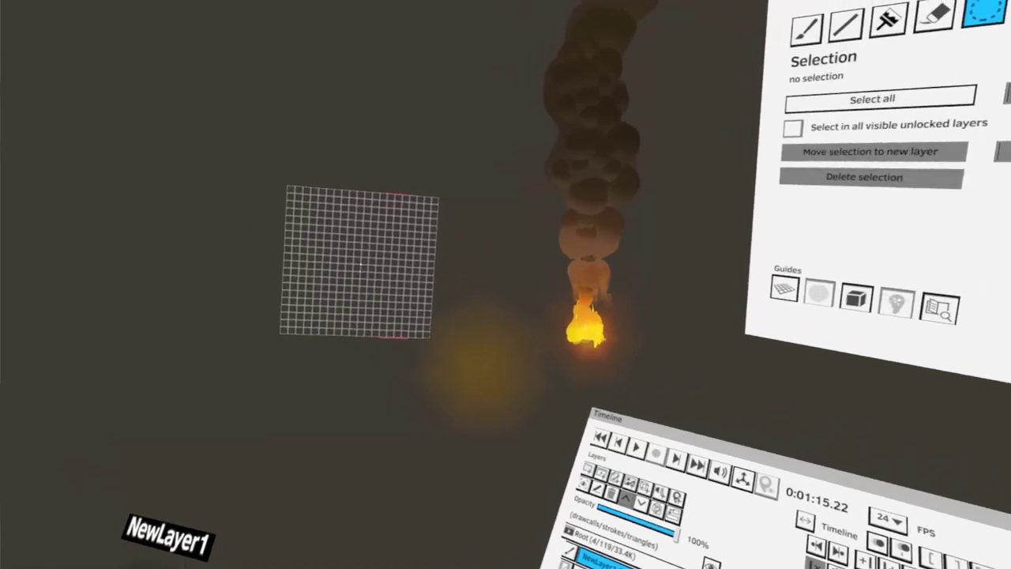
left_click(494, 357)
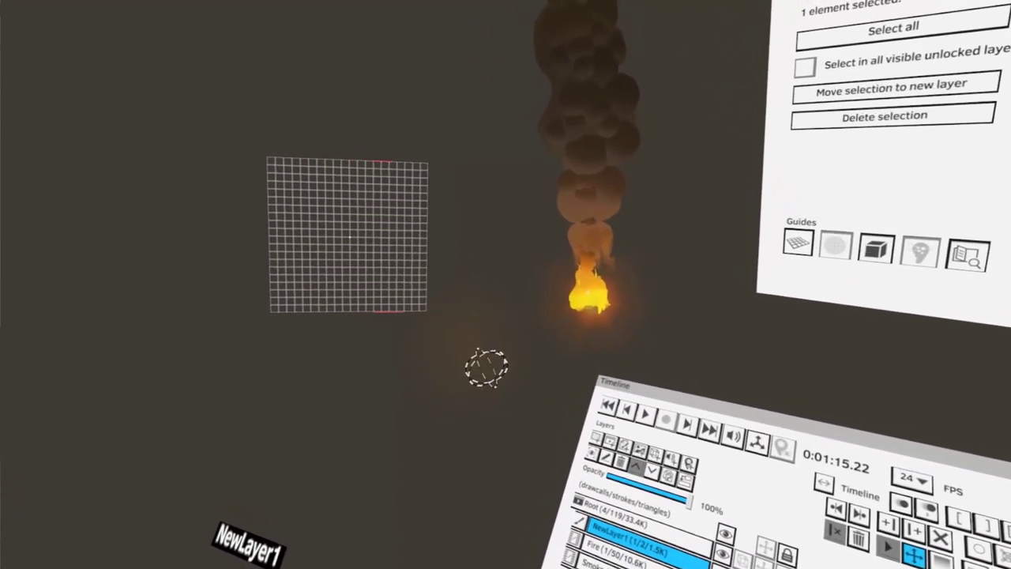
left_click_drag(476, 355, 521, 423)
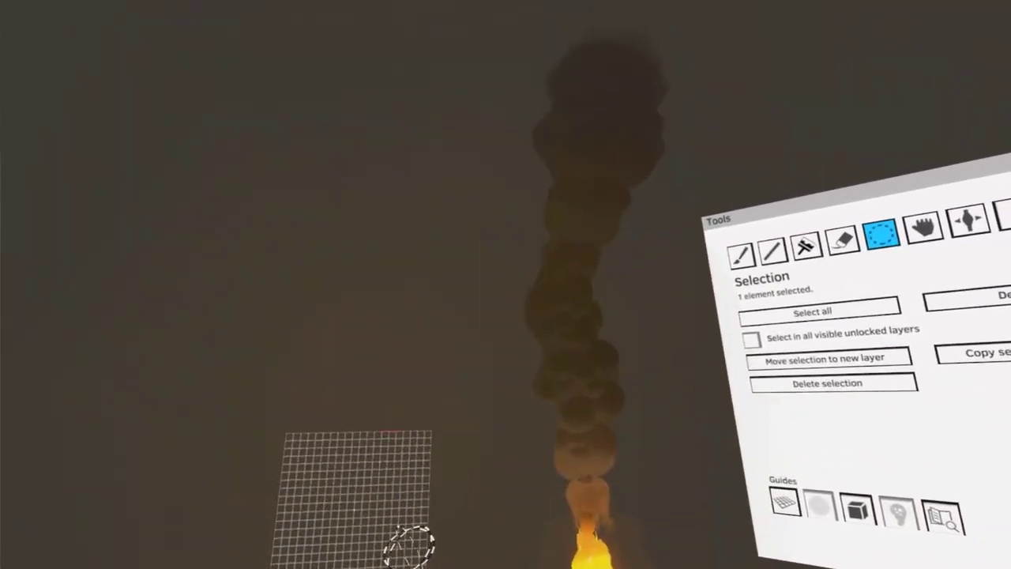
left_click(980, 215)
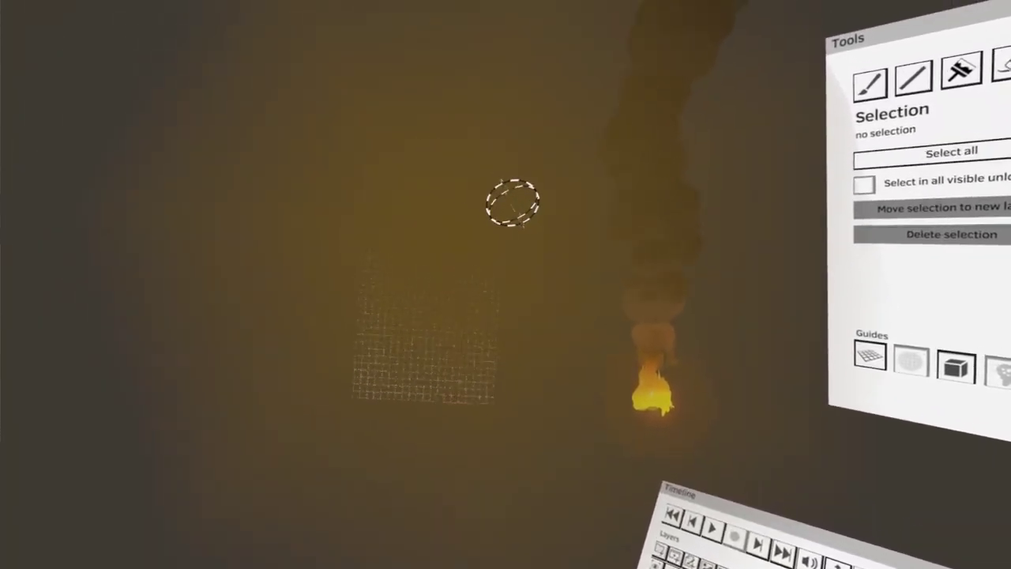
Select the enlarged glow stroke on NewLayer1 again near the grid
left_click(442, 462)
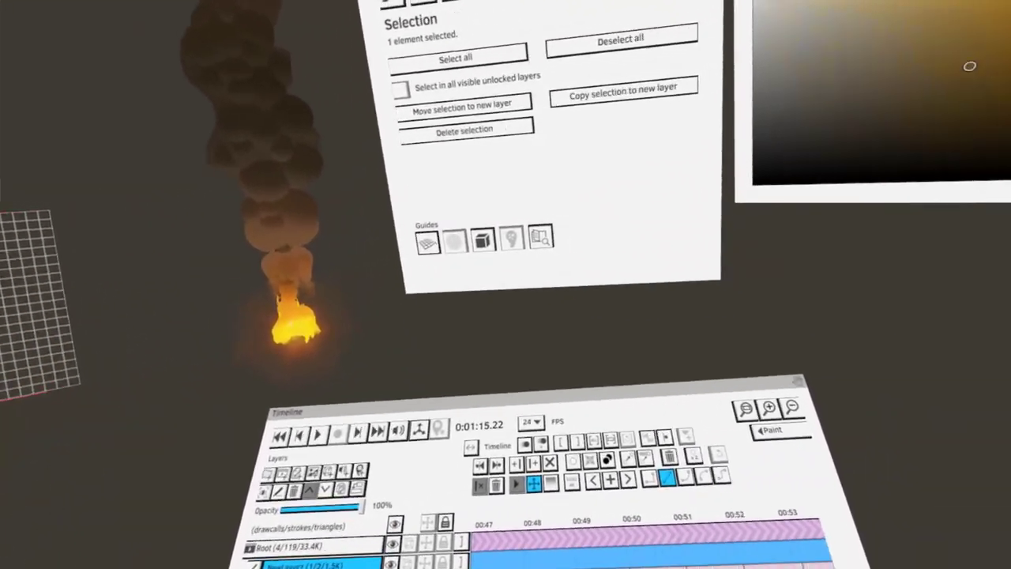
left_click(562, 394)
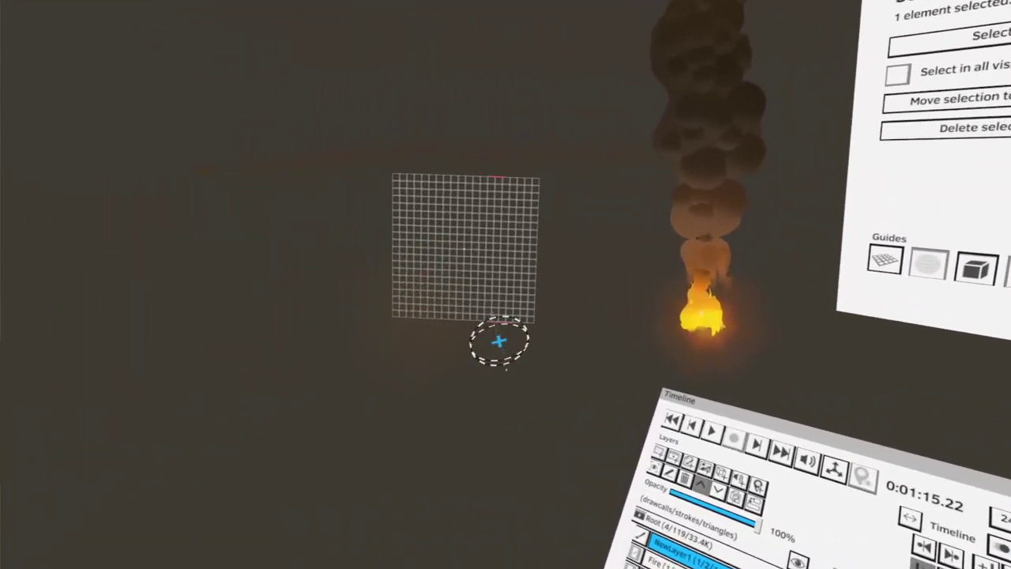